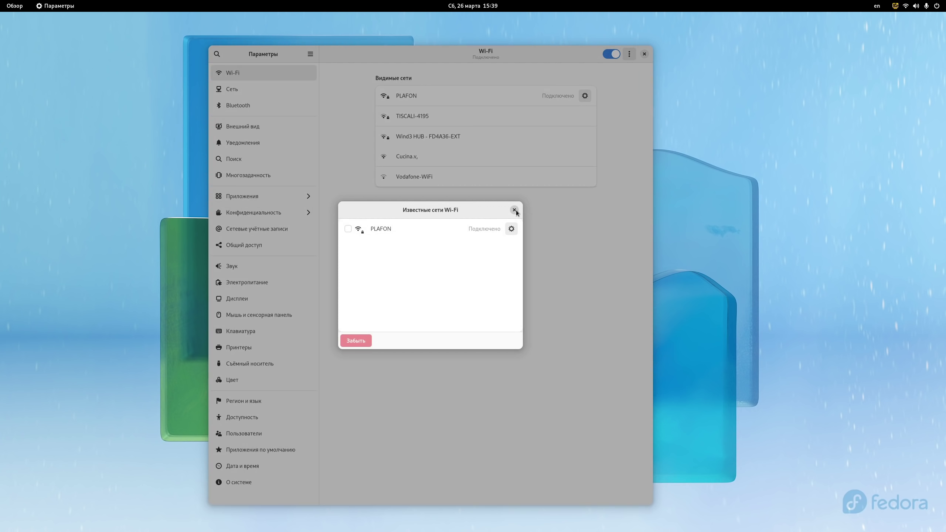
Step: Close the Known Wi-Fi Networks list and switch to the Сеть (Network) page
drag(516, 210, 439, 212)
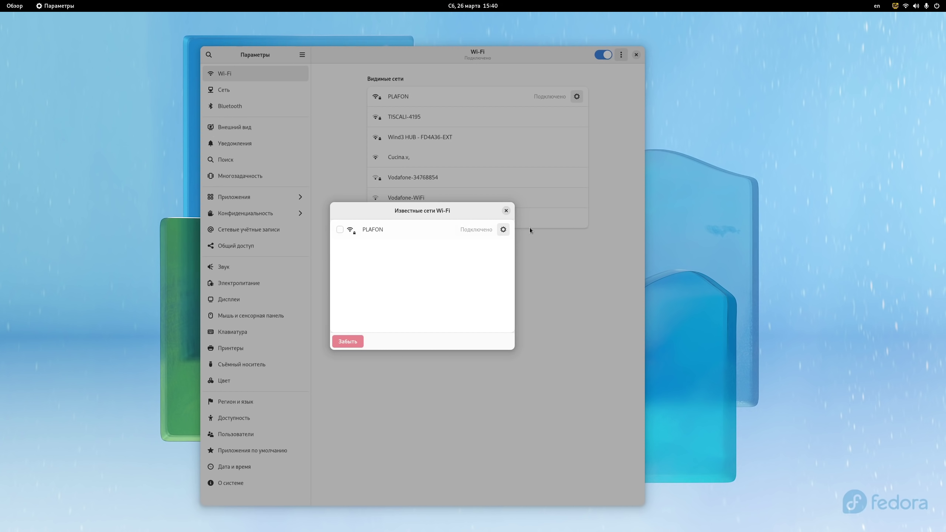
click(506, 211)
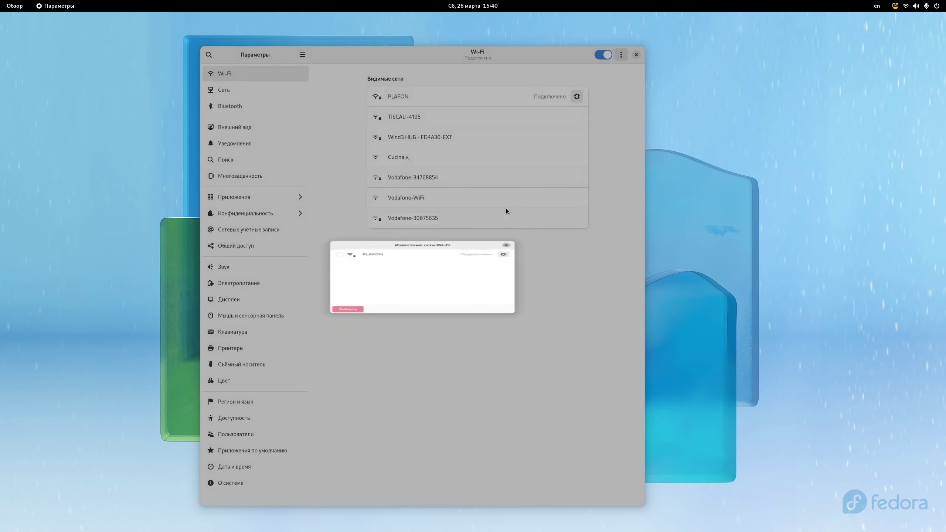
click(265, 89)
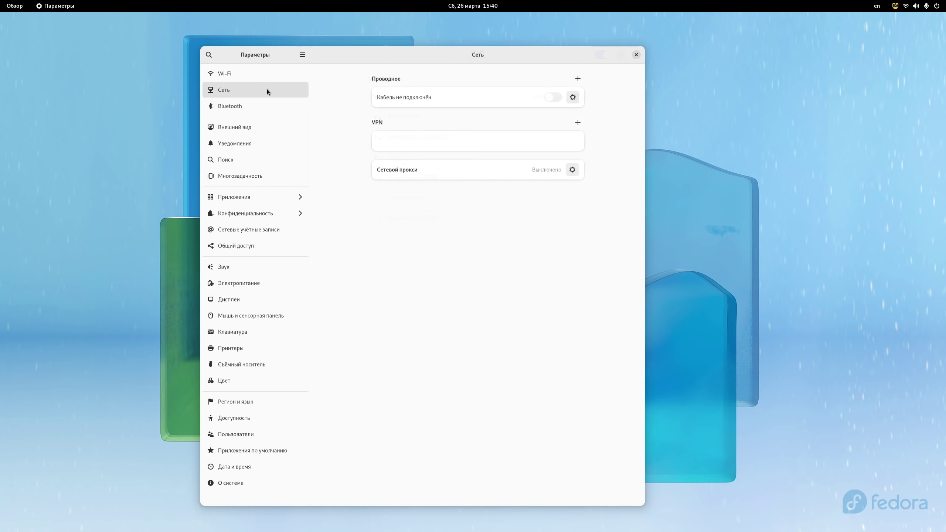
Step: Preview the VPN connection types, cancel without adding one, and switch to the Bluetooth page
click(576, 121)
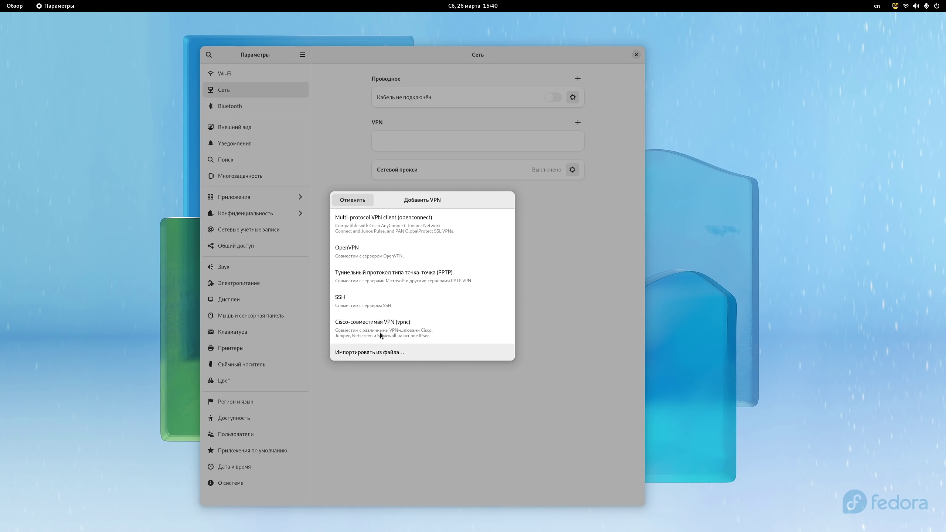
click(351, 201)
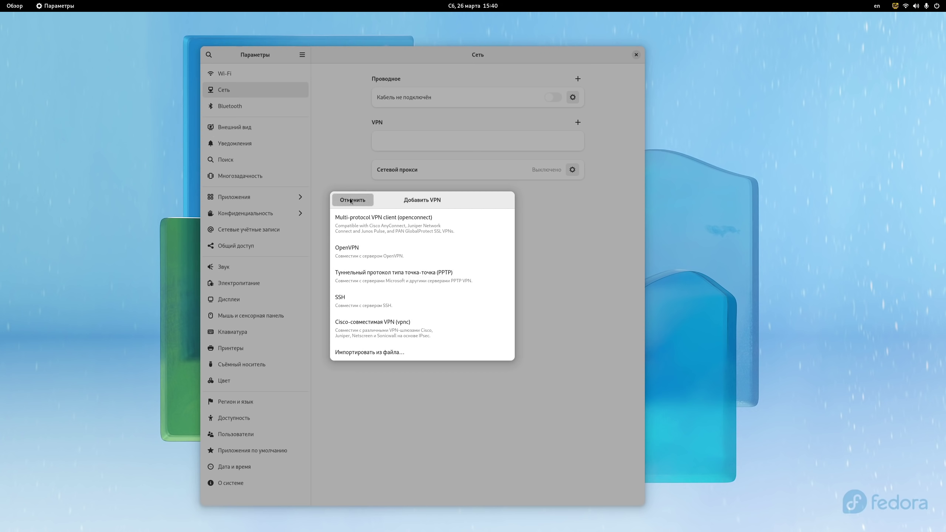
click(351, 200)
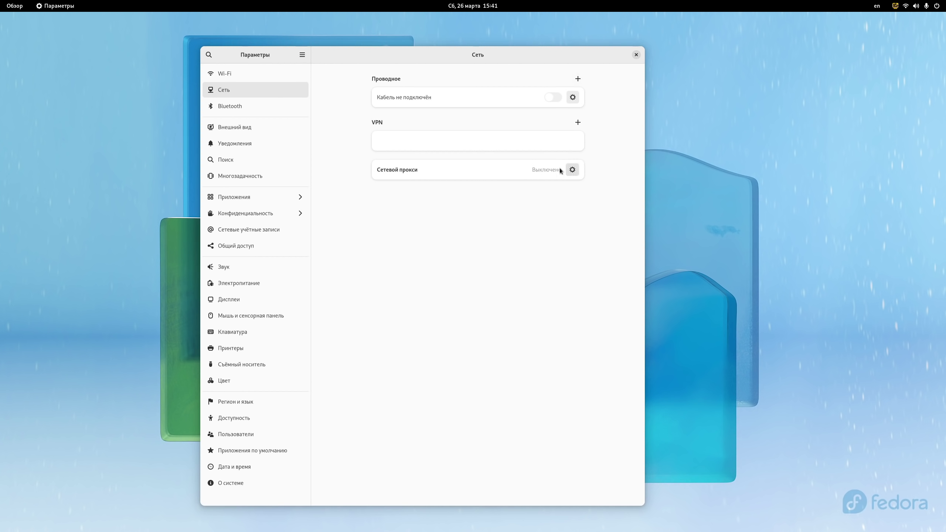
click(250, 104)
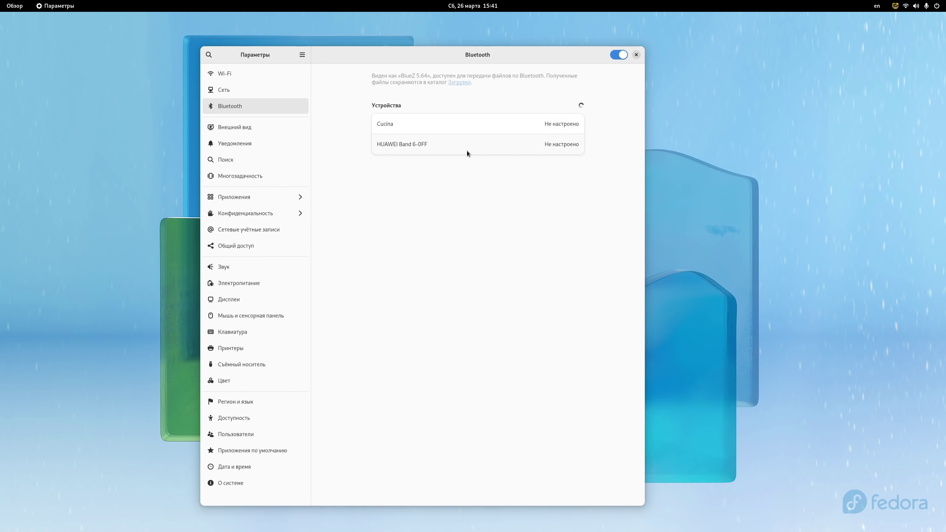
Step: Switch to the Внешний вид (Appearance) page with its styles and background grid
click(259, 125)
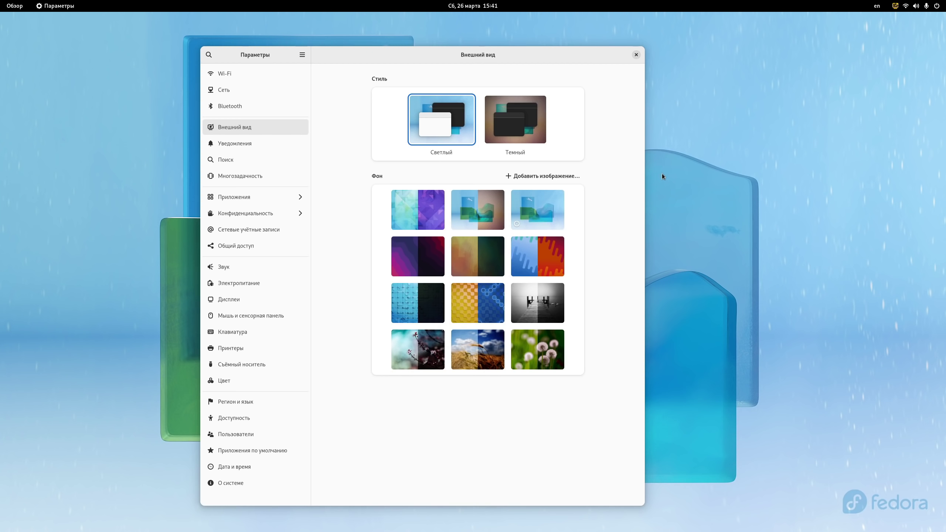
Step: Preview the dark purple wave and blue-and-red wave wallpapers on the desktop
click(430, 258)
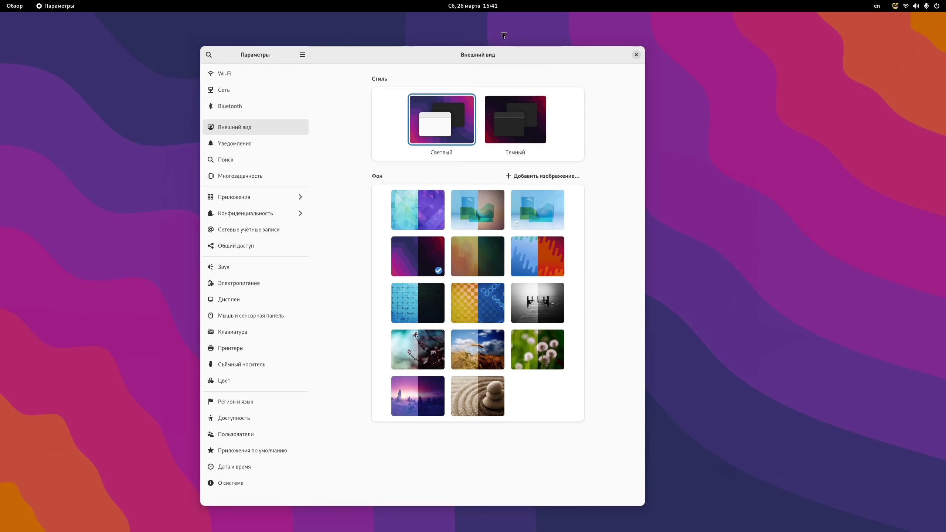
drag(501, 55, 517, 42)
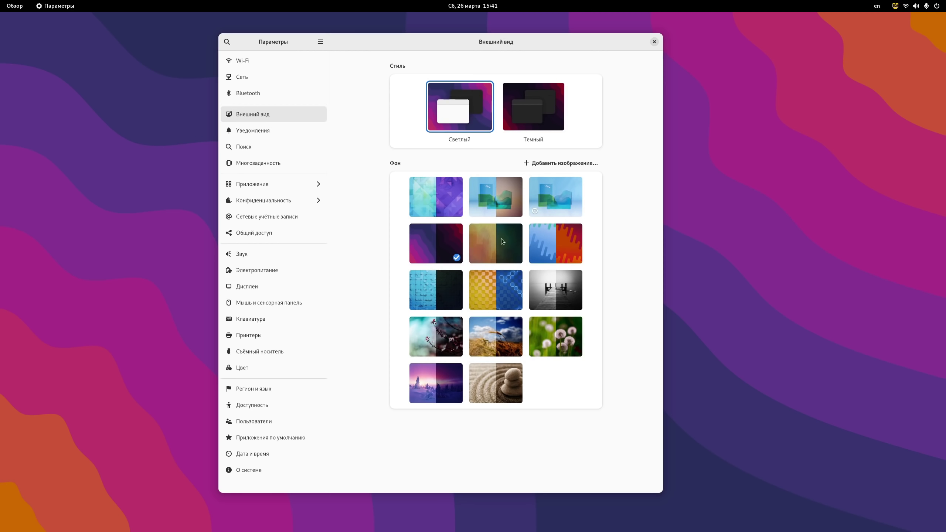
click(560, 244)
mouse_move(534, 48)
mouse_down()
mouse_move(527, 324)
mouse_move(512, 58)
mouse_move(543, 33)
mouse_move(515, 422)
mouse_move(618, 403)
mouse_move(525, 53)
mouse_up()
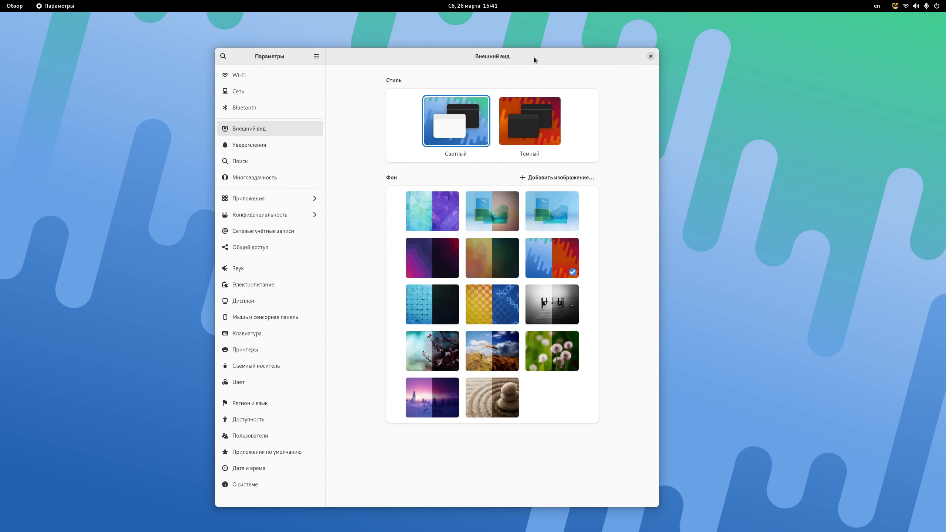
drag(534, 57, 503, 71)
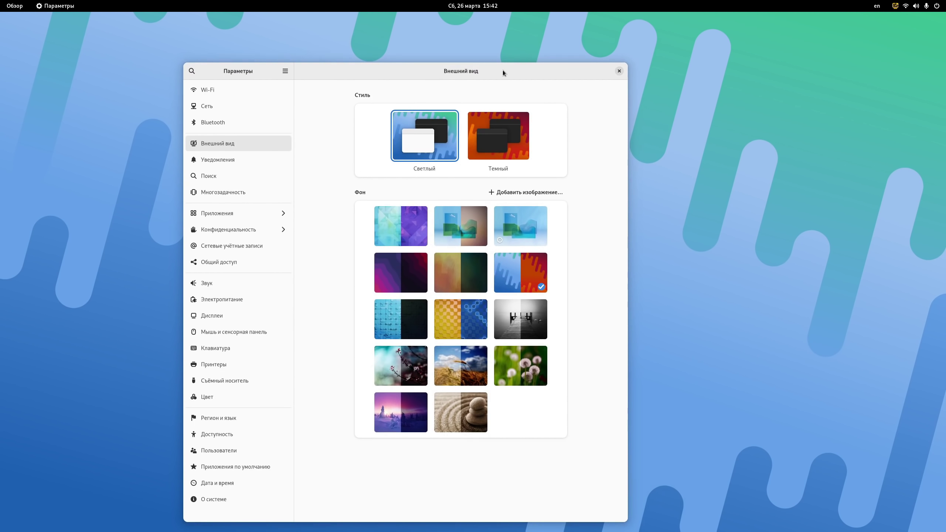
drag(407, 71, 411, 46)
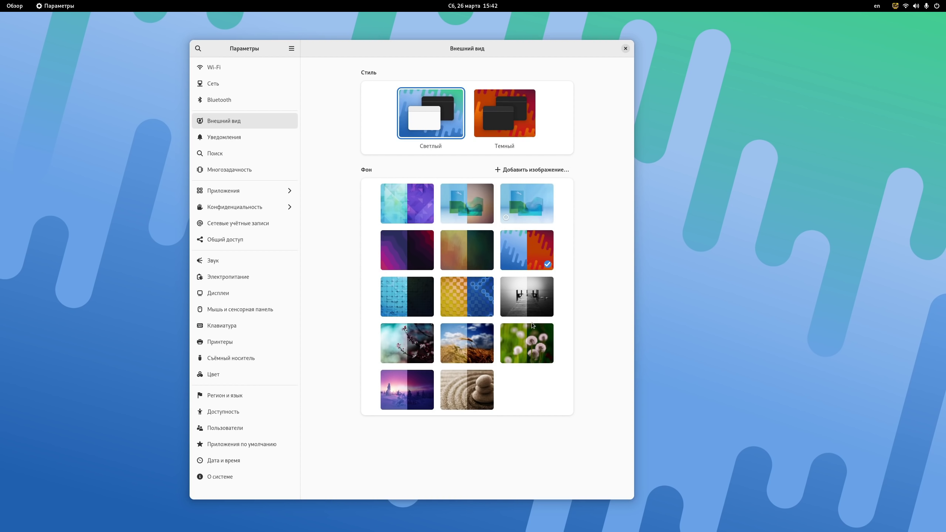
Step: Try the yellow-and-blue tile, light blue Fedora and purple wave wallpapers, ending on blue-and-red wave
click(469, 299)
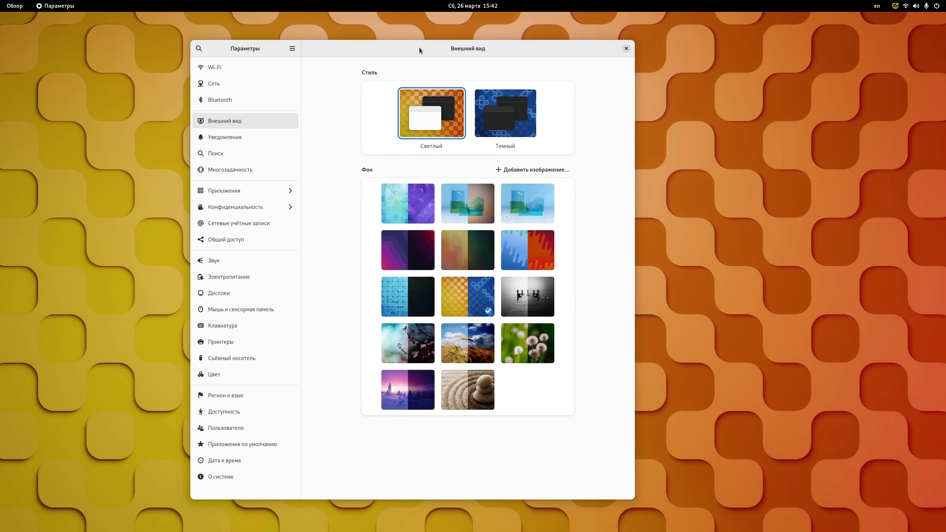
drag(420, 50, 513, 56)
click(548, 184)
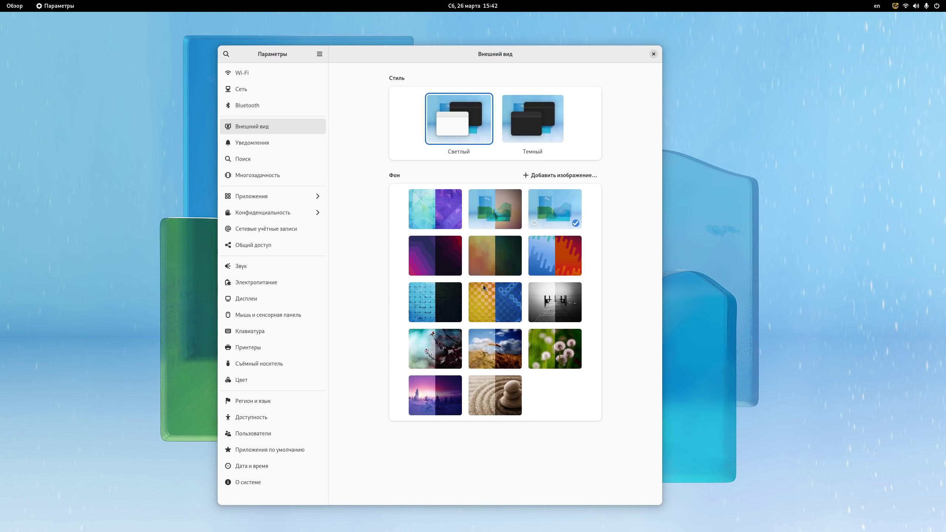
click(558, 256)
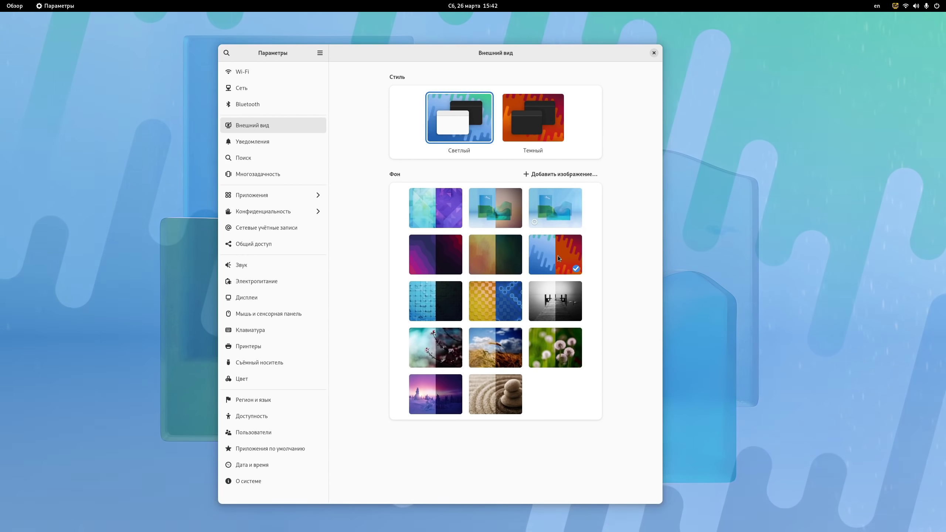
drag(543, 54, 520, 75)
click(396, 270)
drag(453, 98, 456, 71)
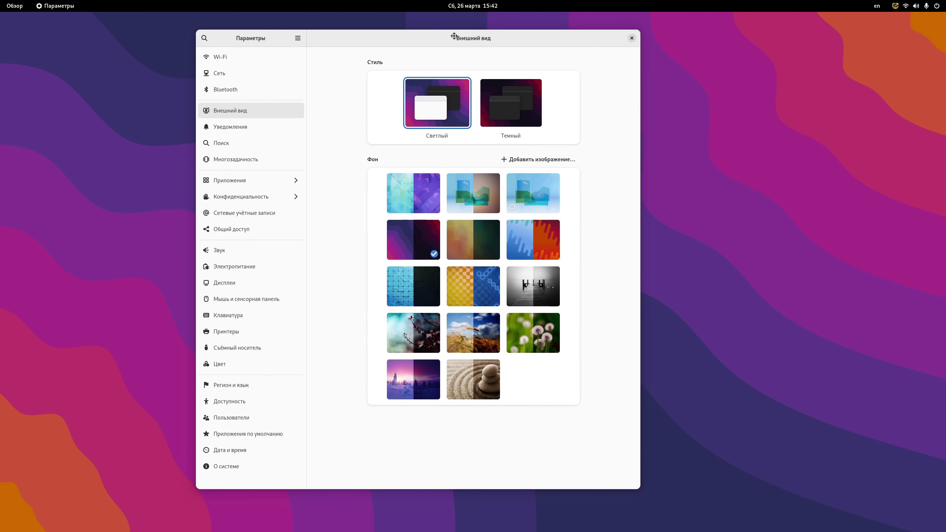
click(526, 240)
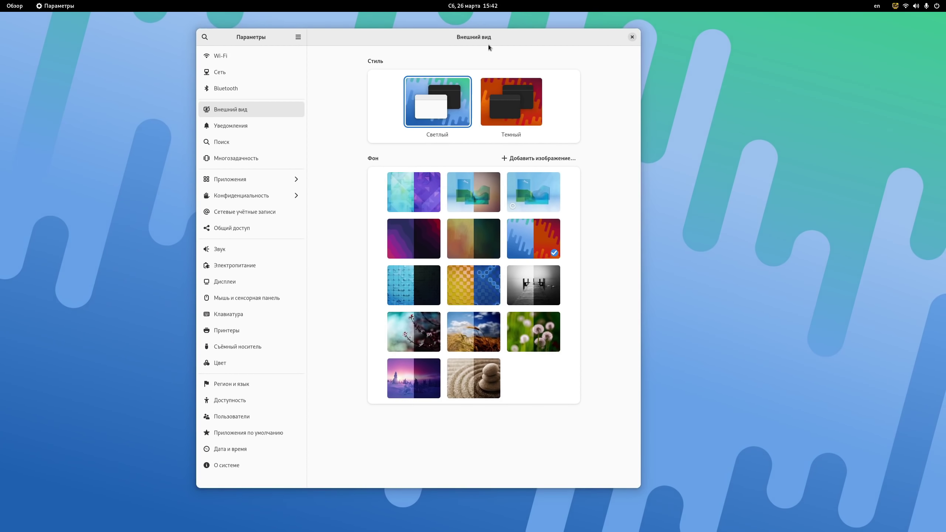
drag(490, 44, 524, 56)
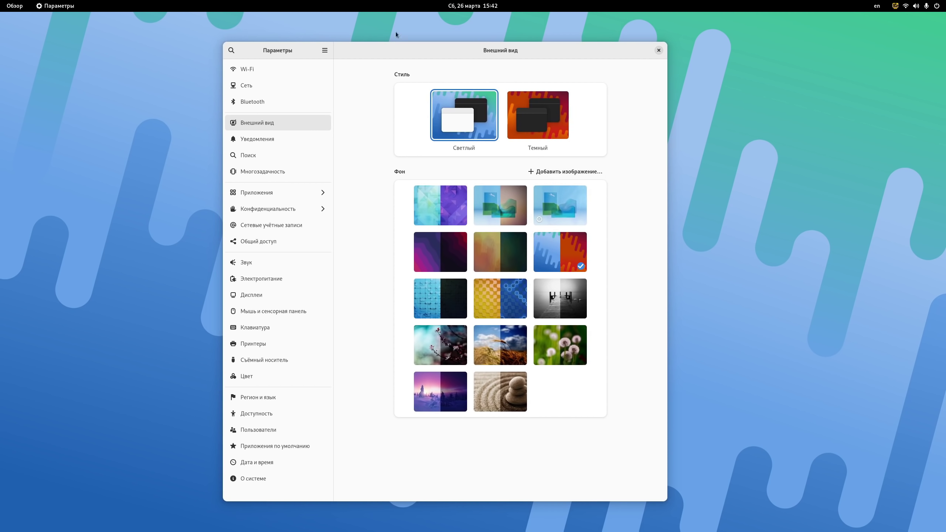
Step: Toggle between light and dark style several times, finishing on dark
click(548, 122)
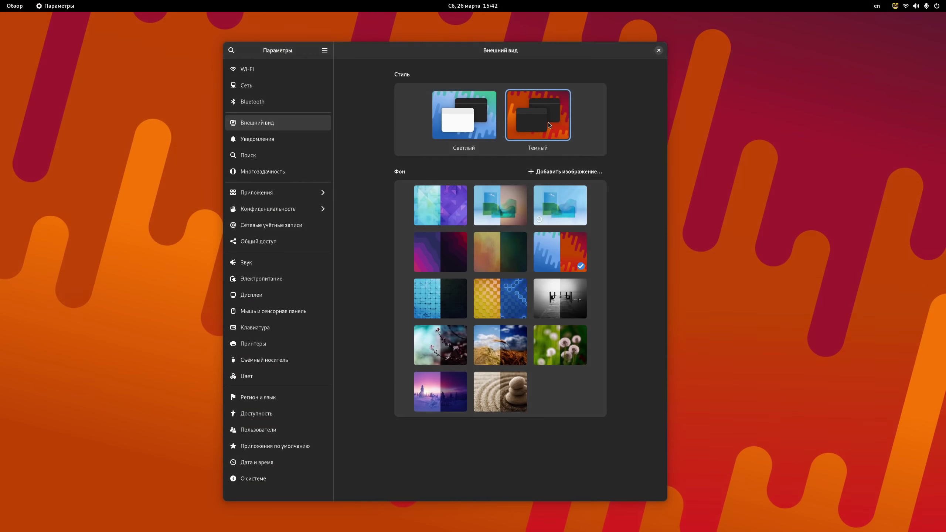
click(480, 122)
click(530, 119)
click(481, 120)
click(533, 120)
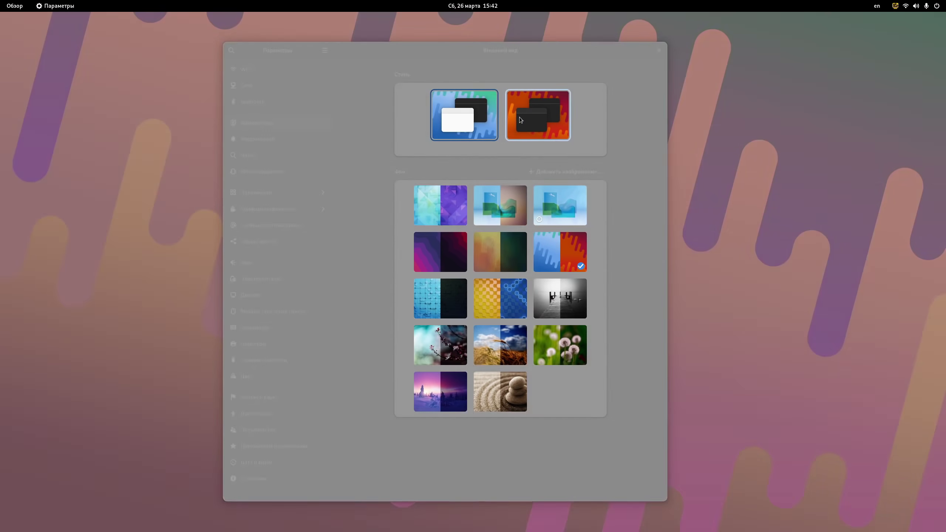
click(483, 119)
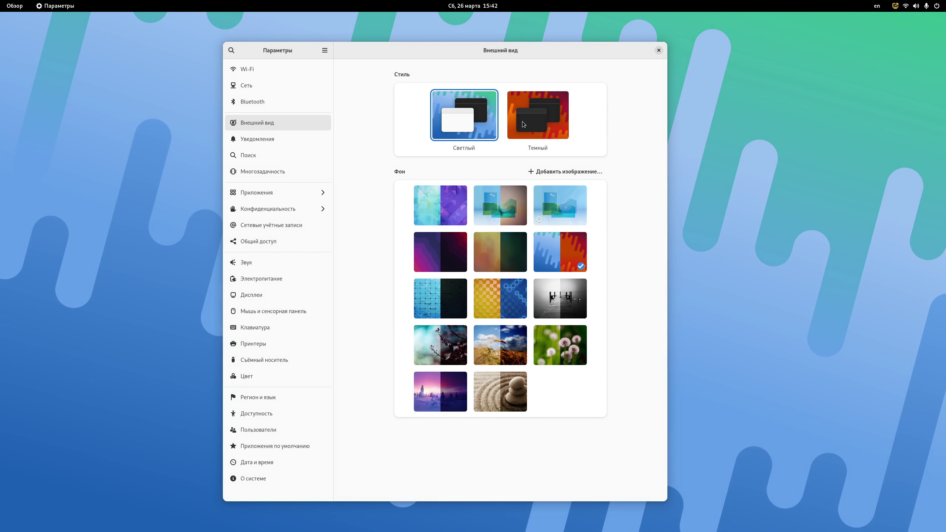
click(523, 123)
drag(491, 52, 491, 51)
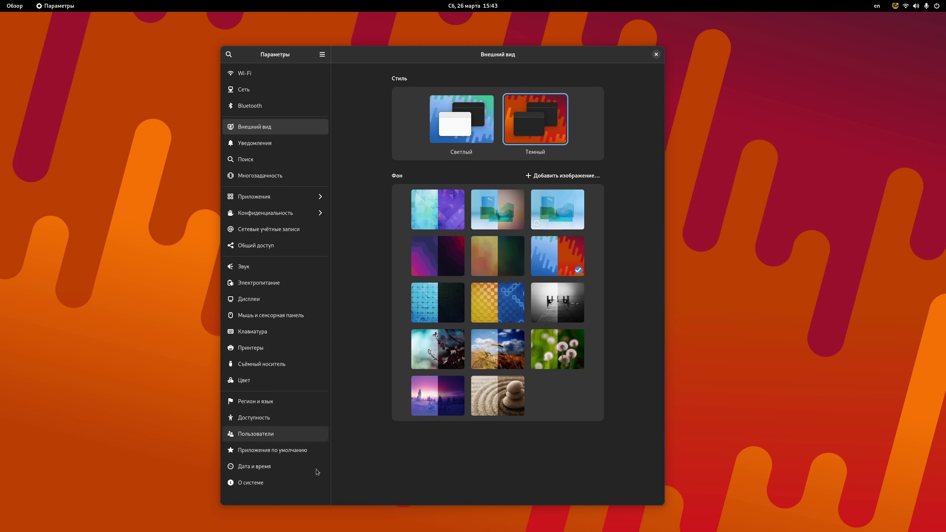
mouse_move(380, 60)
mouse_down()
mouse_move(381, 40)
mouse_move(381, 65)
mouse_up()
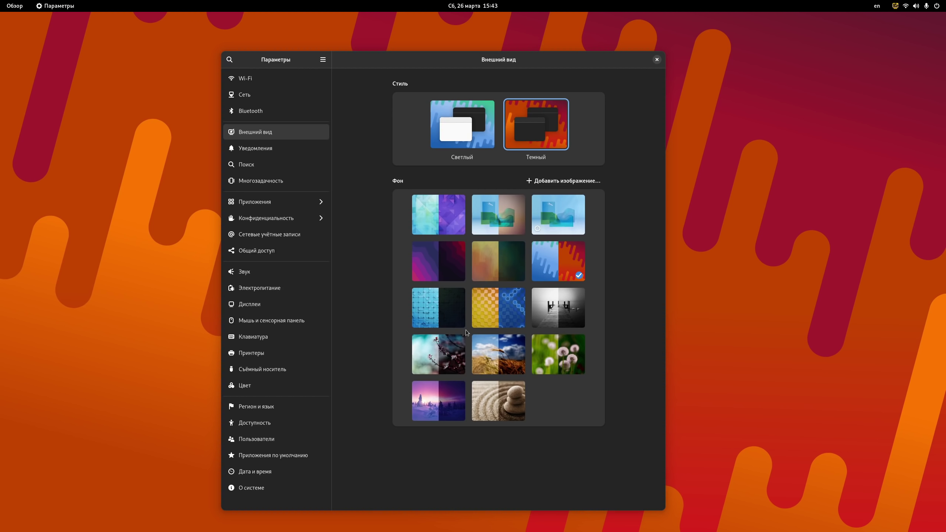
Step: Apply the purple winter forest wallpaper and flip the style to light and back to dark
click(452, 409)
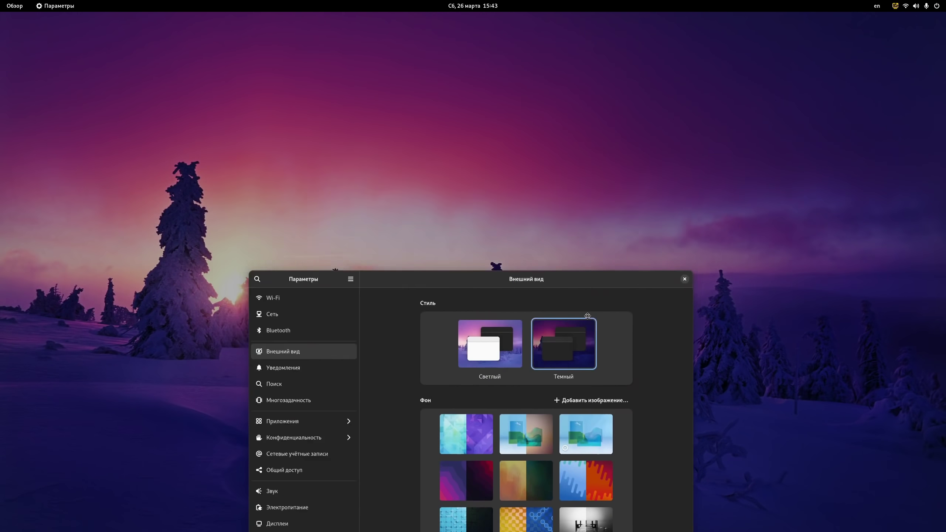
drag(588, 316, 590, 90)
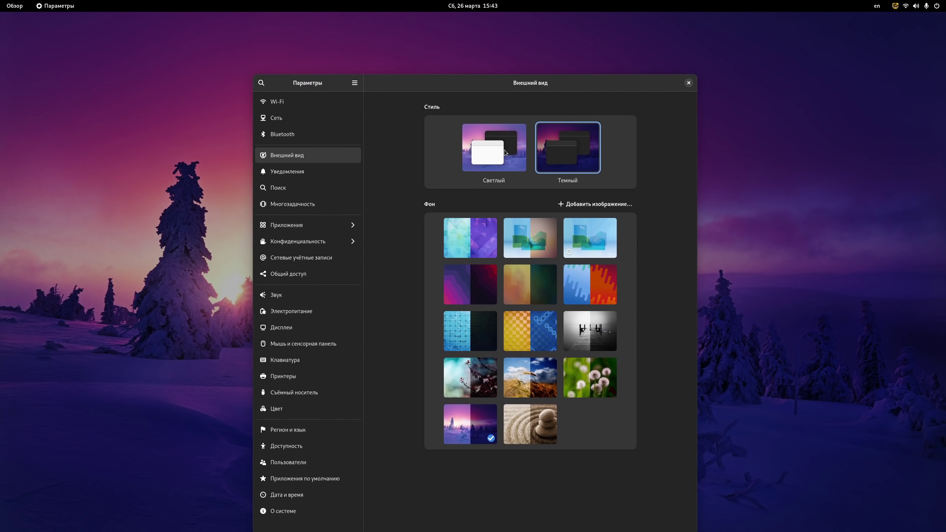
click(506, 162)
drag(517, 83, 533, 66)
click(529, 105)
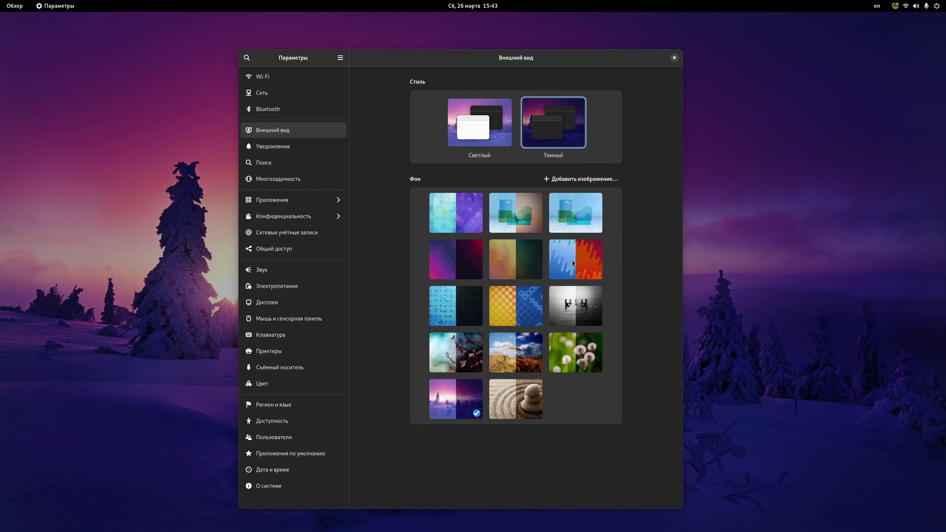
Step: Try the dark blue tiled, teal triangles, blue tiles and purple-red wave wallpapers, ending on blue-and-orange wave
click(466, 308)
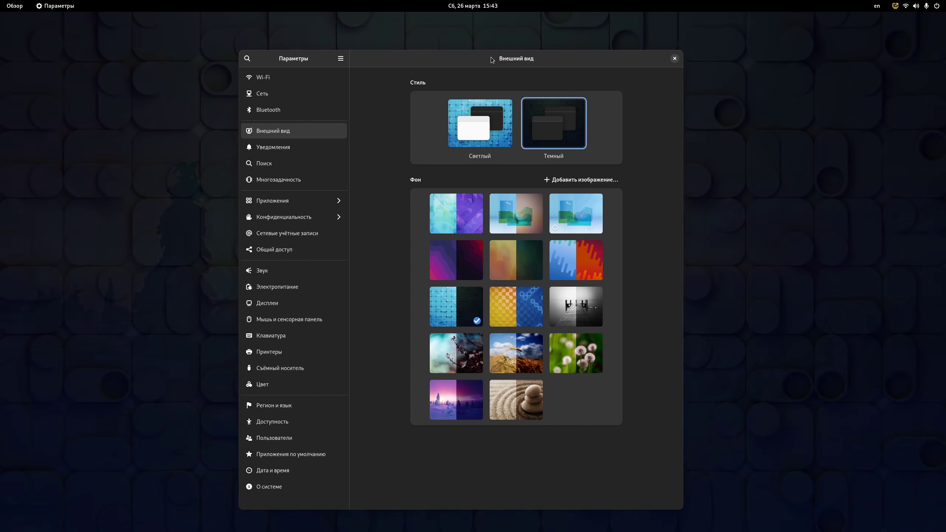
mouse_move(492, 60)
mouse_down()
mouse_move(513, 513)
mouse_move(521, 78)
mouse_move(508, 67)
mouse_up()
click(600, 282)
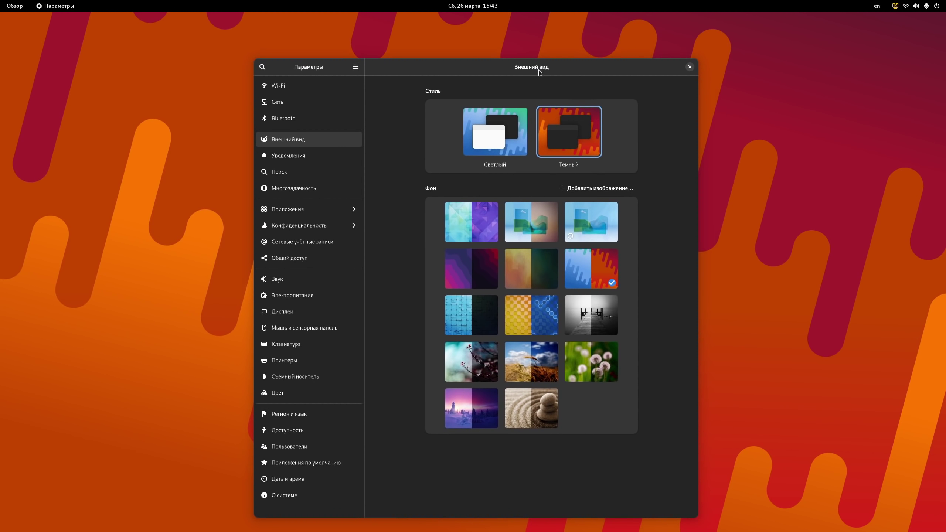
click(485, 239)
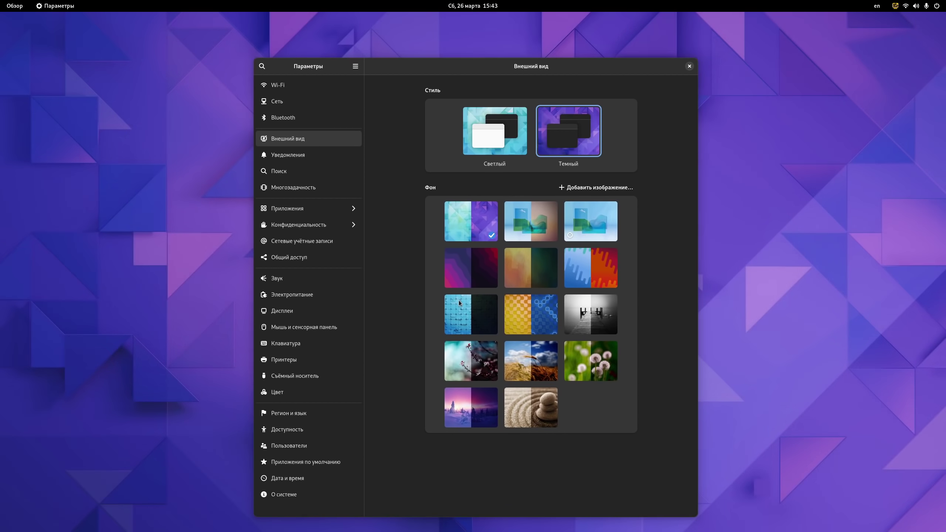
click(460, 303)
click(465, 273)
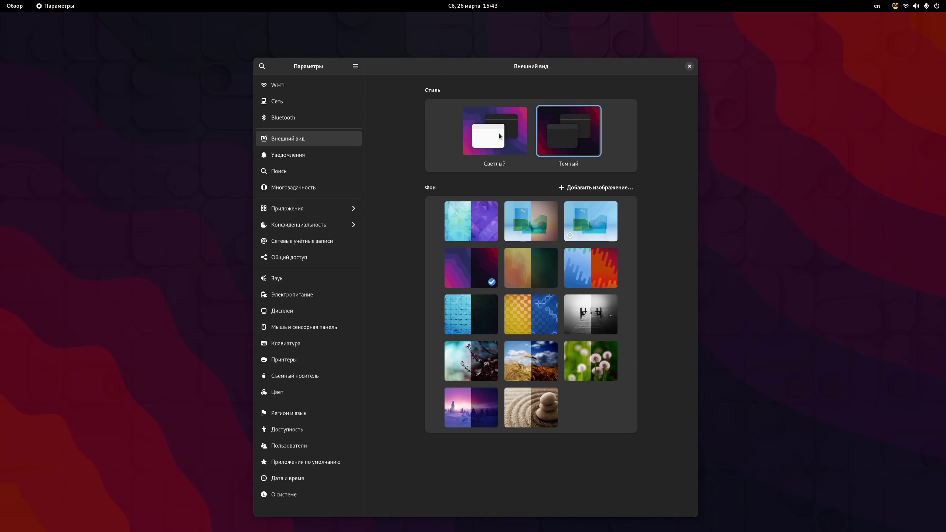
drag(508, 86, 472, 83)
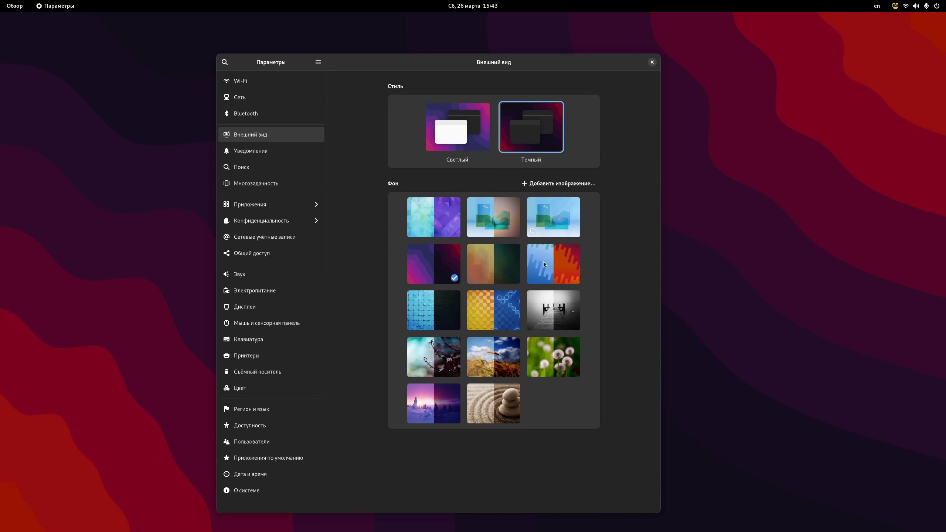
click(543, 262)
drag(407, 68, 432, 46)
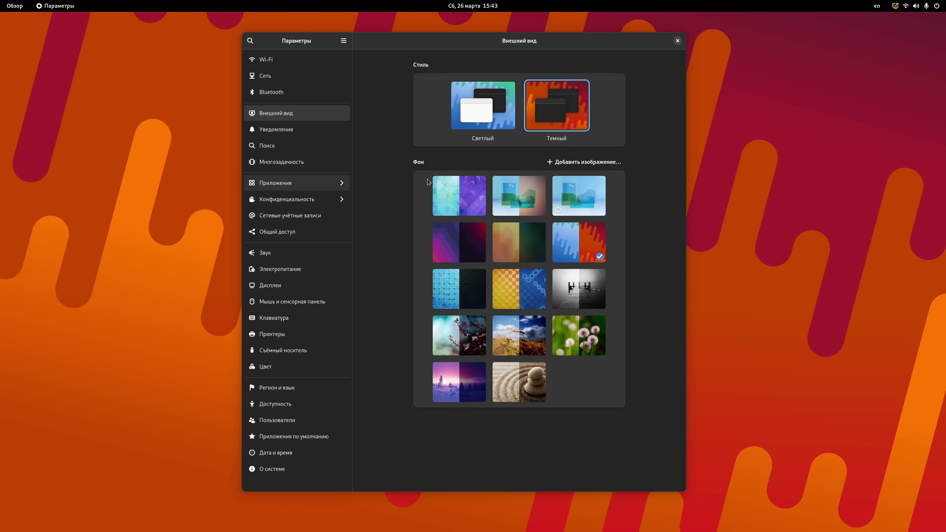
Step: Open the Добавить изображение… file chooser twice, cancelling both times, then go to Уведомления
click(573, 164)
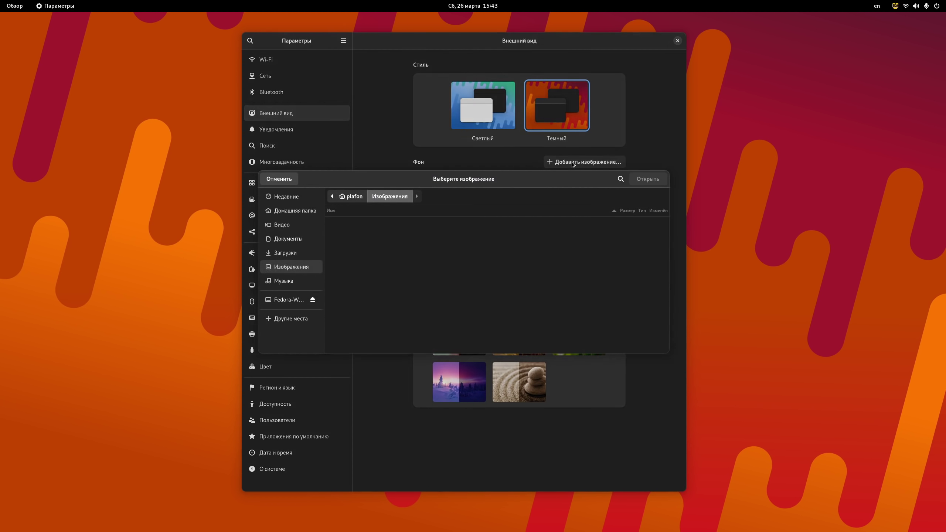
click(286, 180)
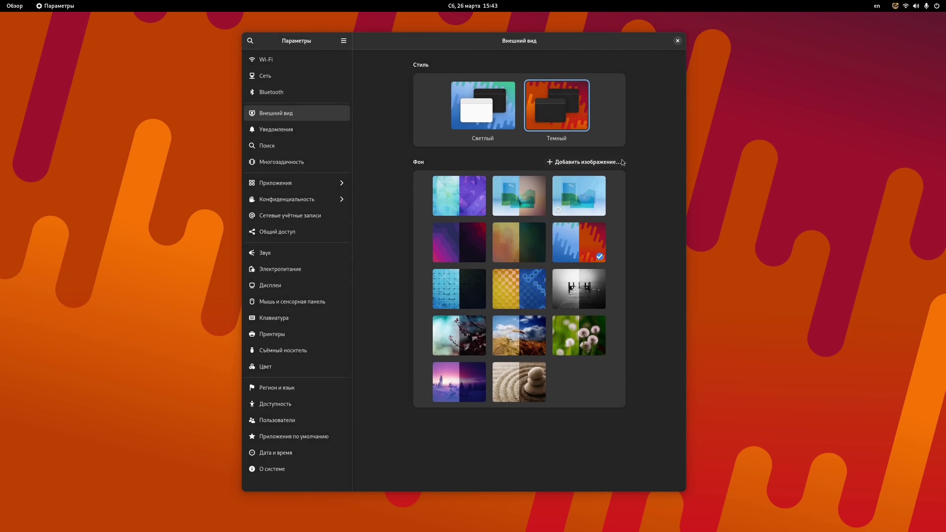
click(584, 162)
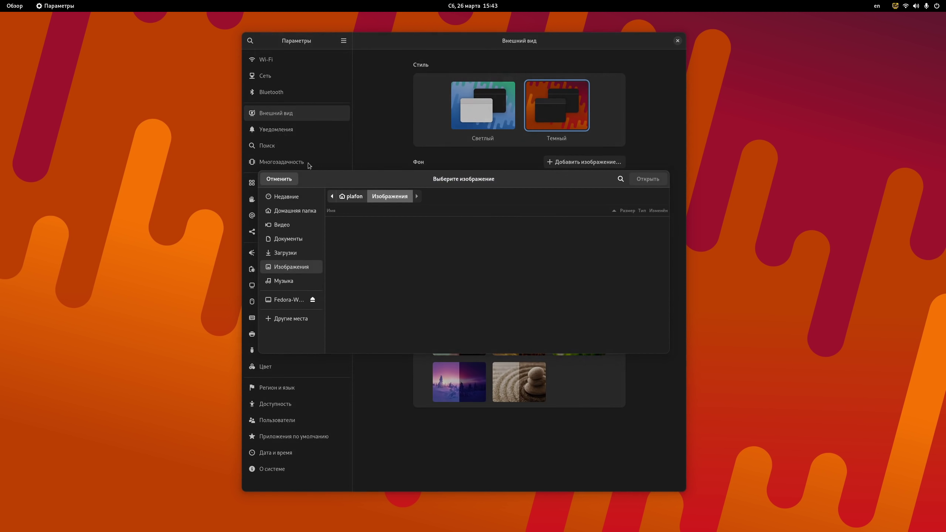
click(288, 180)
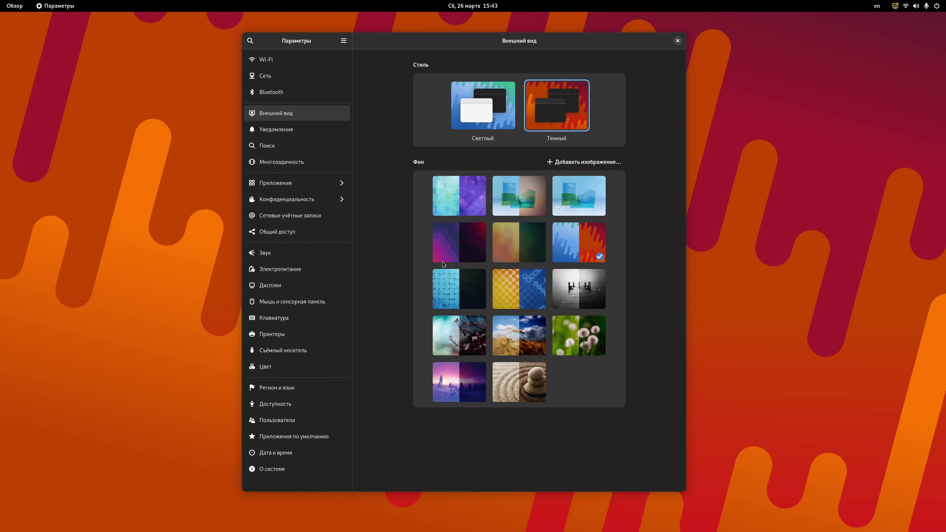
click(302, 134)
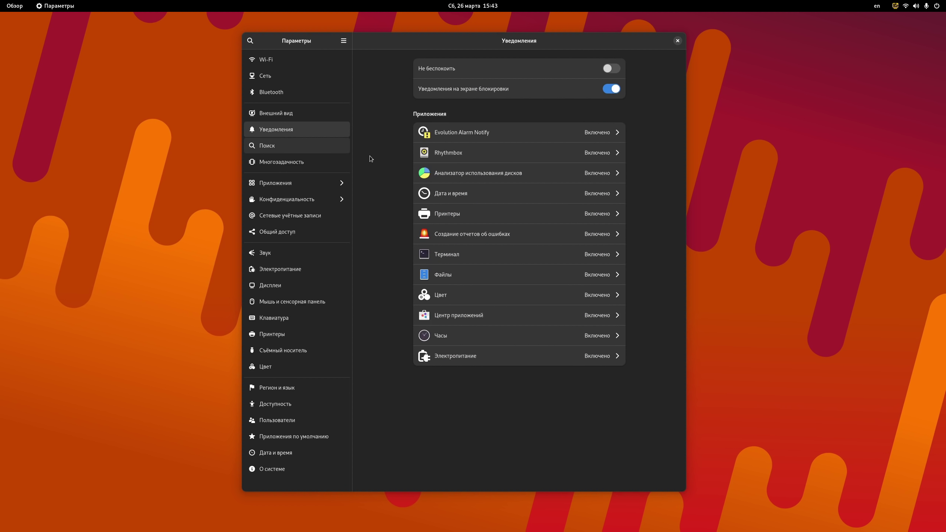
Step: Review the Evolution Alarm Notify notification options, close them, and bring up the app overview
key(Down)
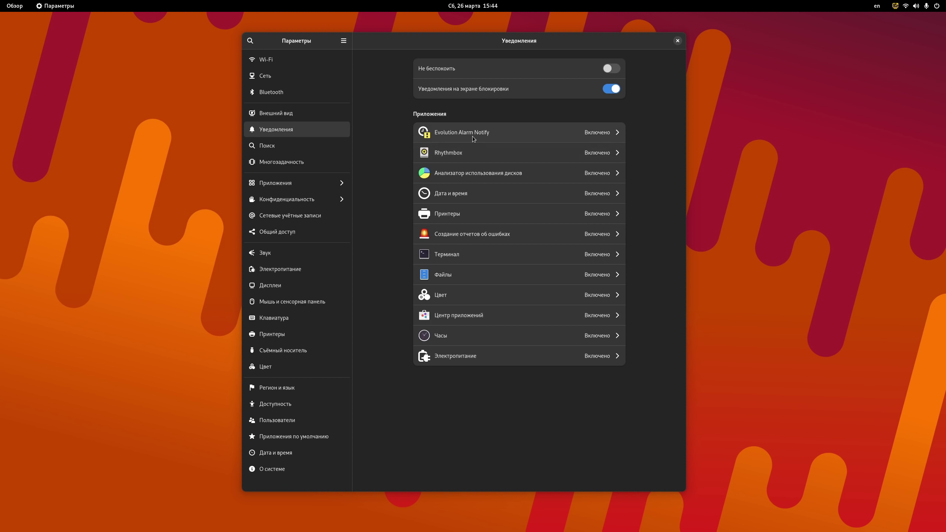
click(594, 134)
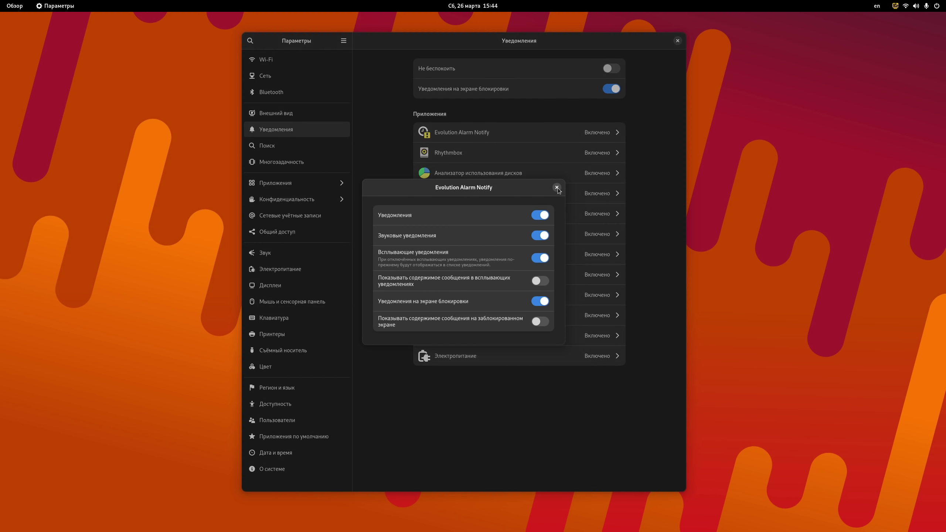
click(557, 187)
key(super)
key(super)
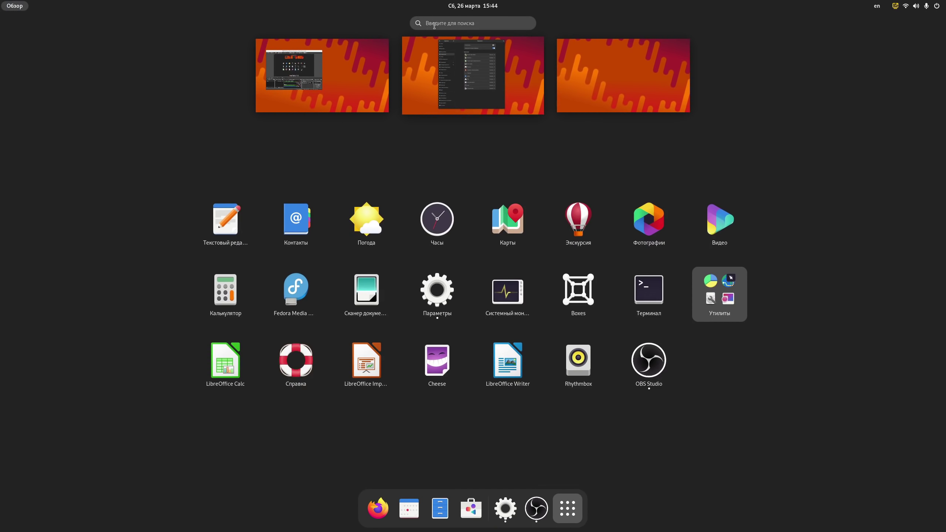
Step: Search the overview for 'evo', then clear the search and return to the open windows
click(434, 25)
text(ev)
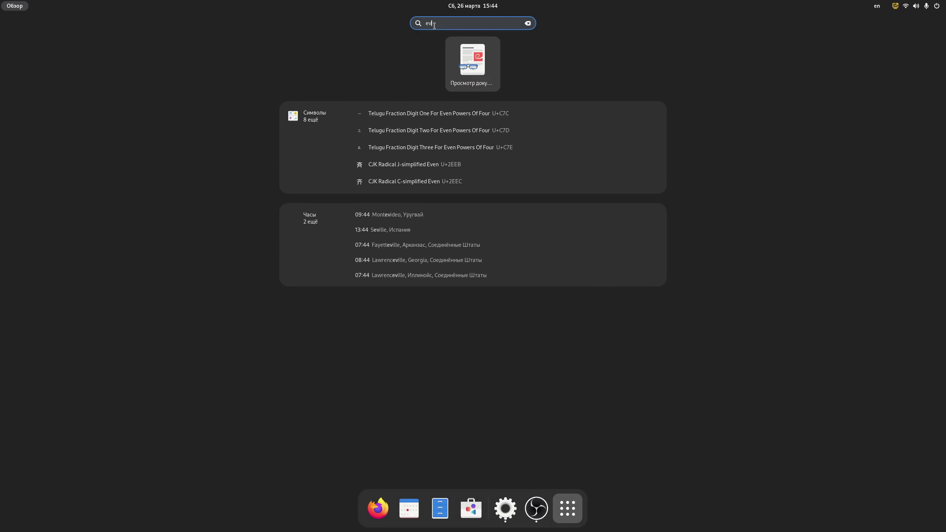
text(ol)
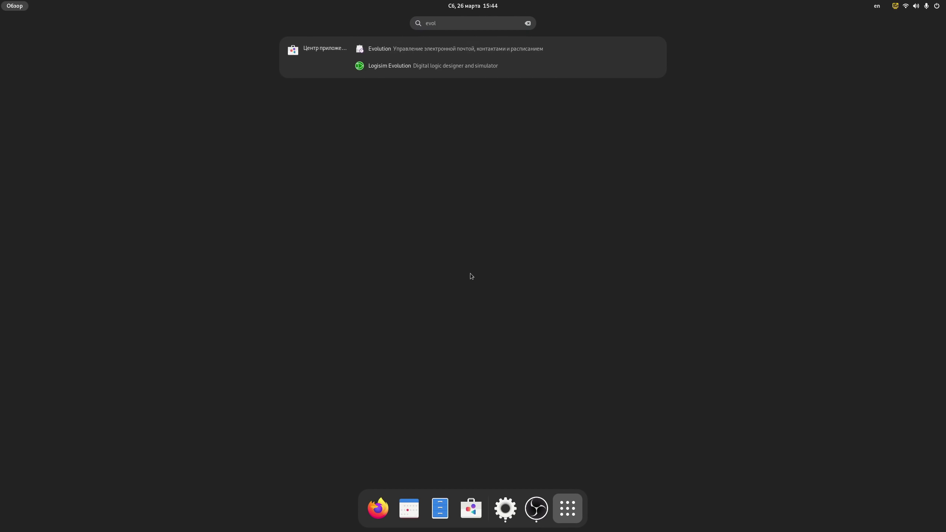
click(573, 515)
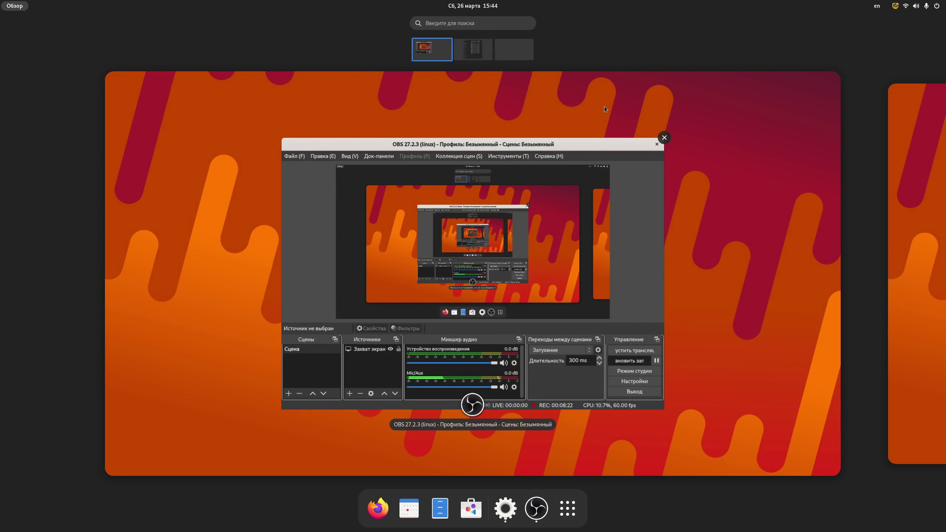
click(481, 48)
Step: Return to Settings, glance at the Поиск page, then view the Многозадачность page
click(505, 240)
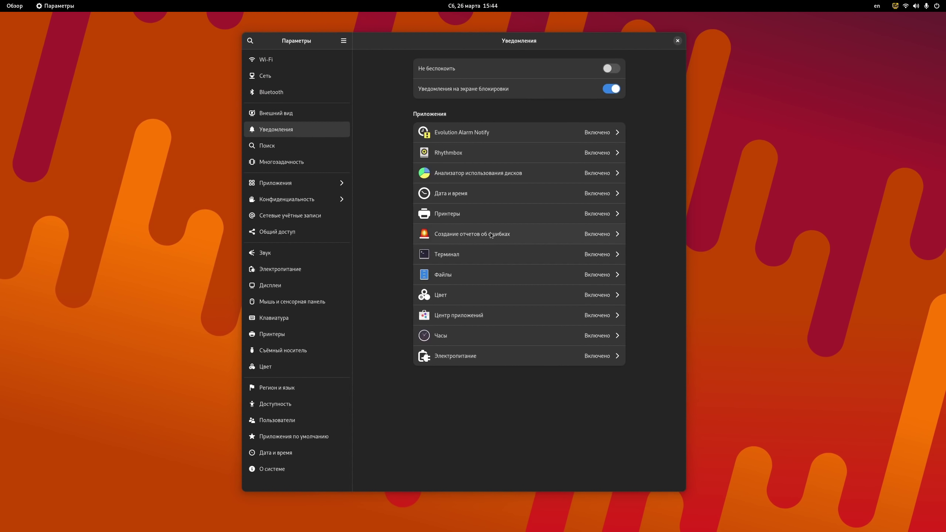
click(289, 148)
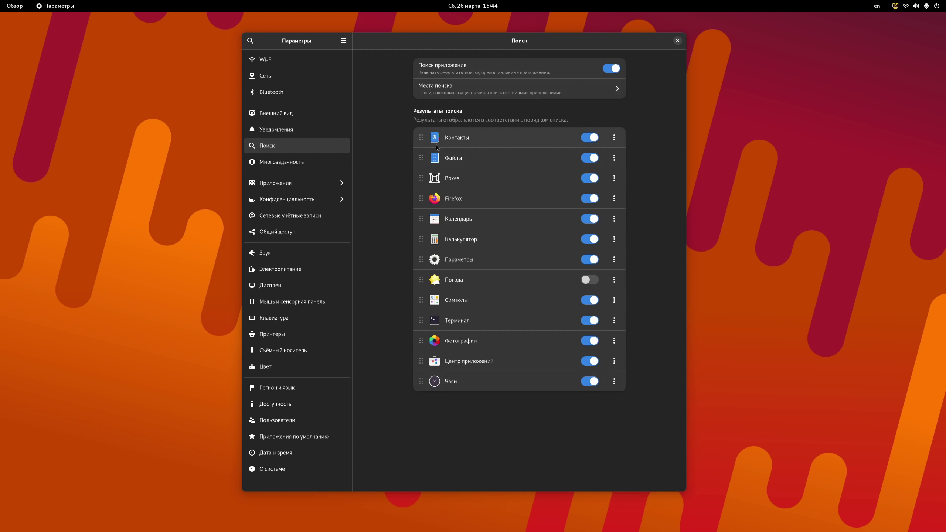
click(313, 165)
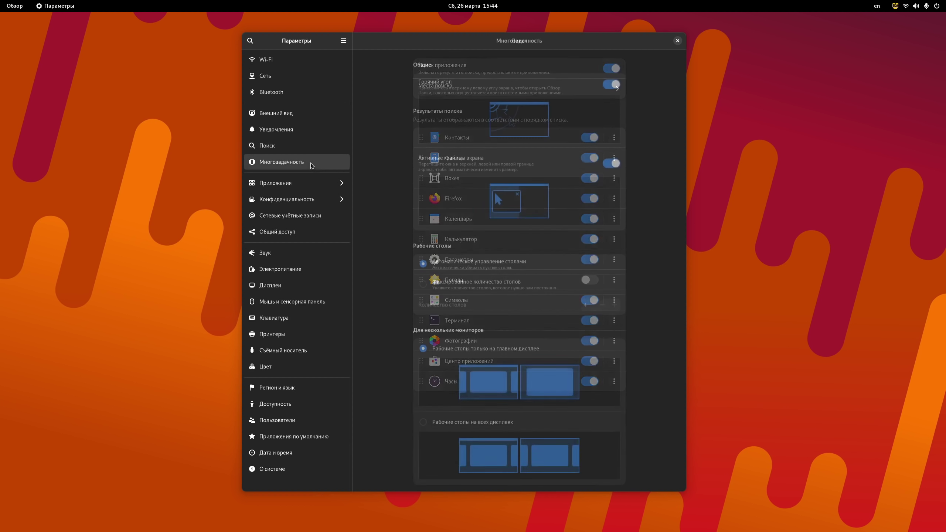
scroll(369, 275, down, 3)
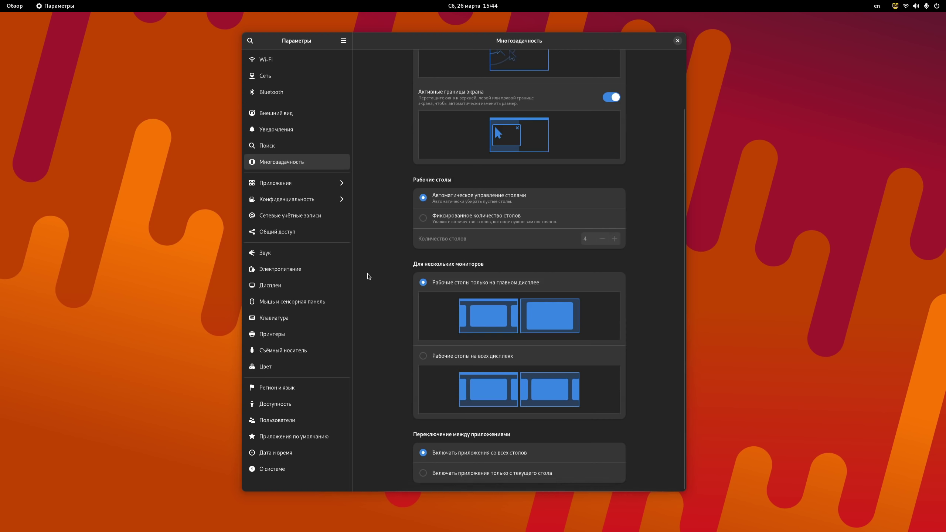
scroll(369, 275, up, 3)
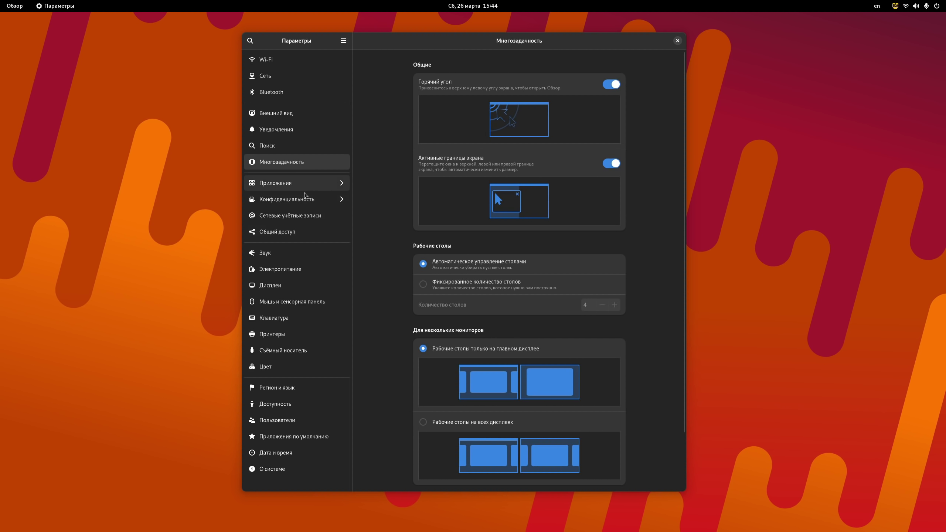
Step: On Online Accounts, start the Fedora and Microsoft sign-ins and cancel both
click(287, 217)
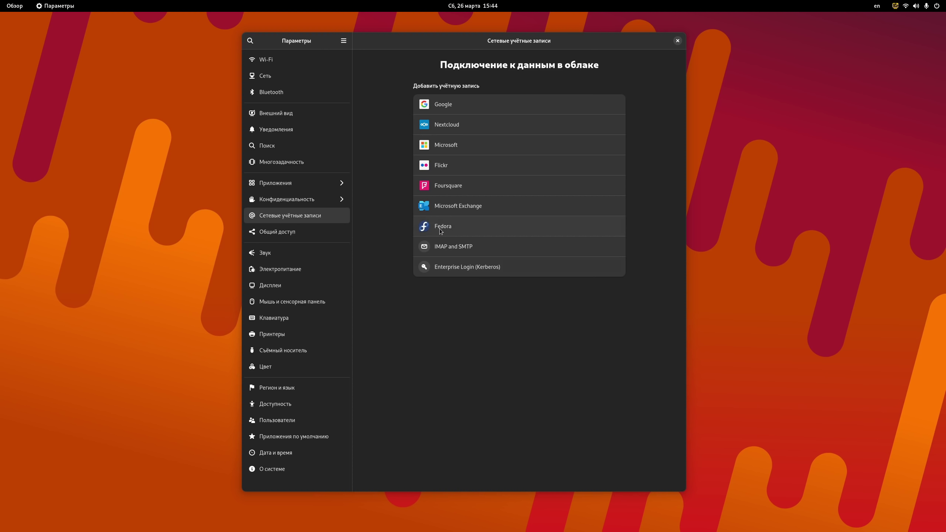
click(451, 229)
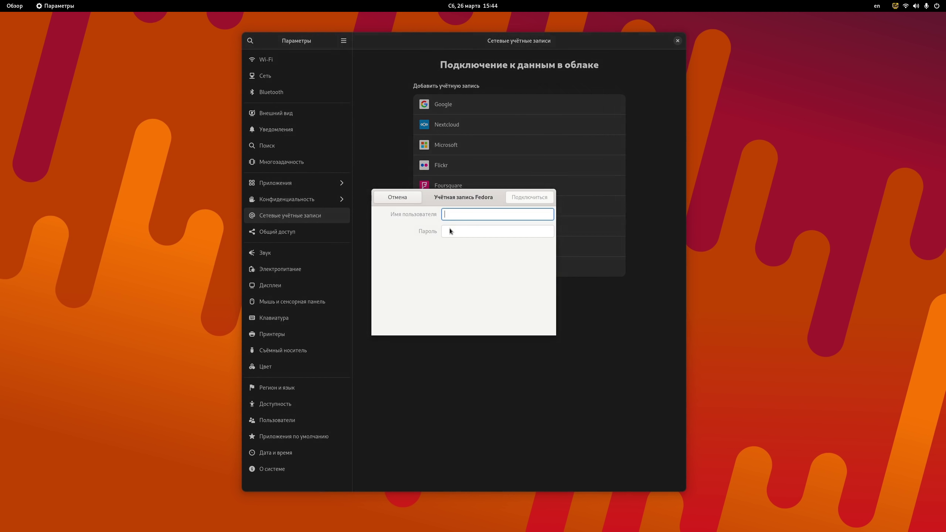
click(388, 197)
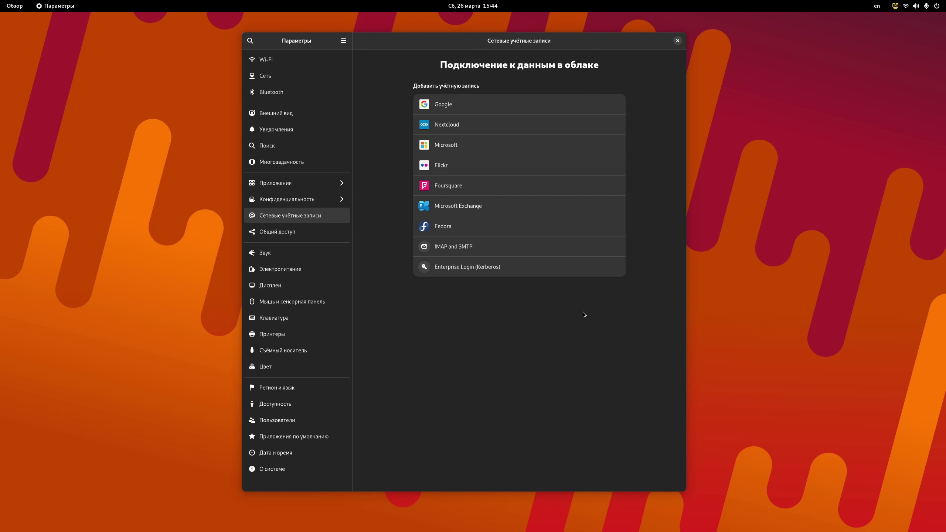
click(456, 146)
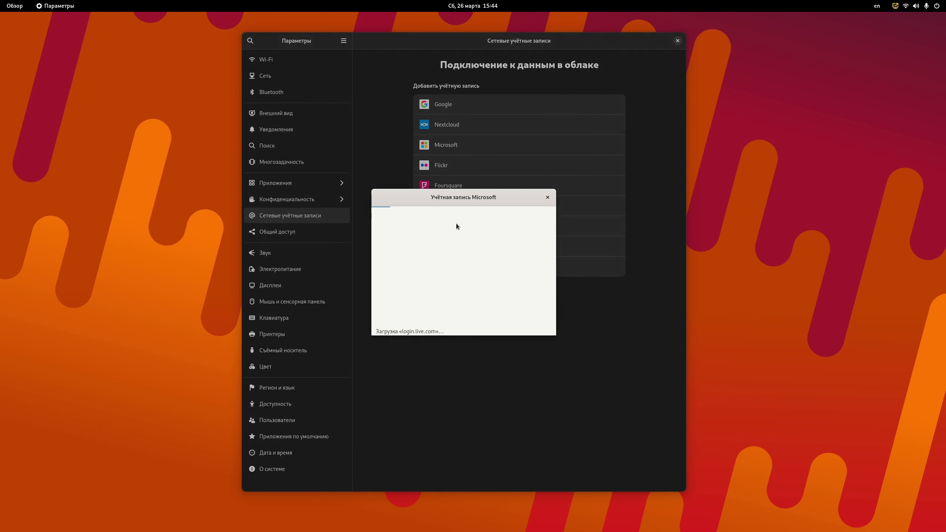
click(548, 197)
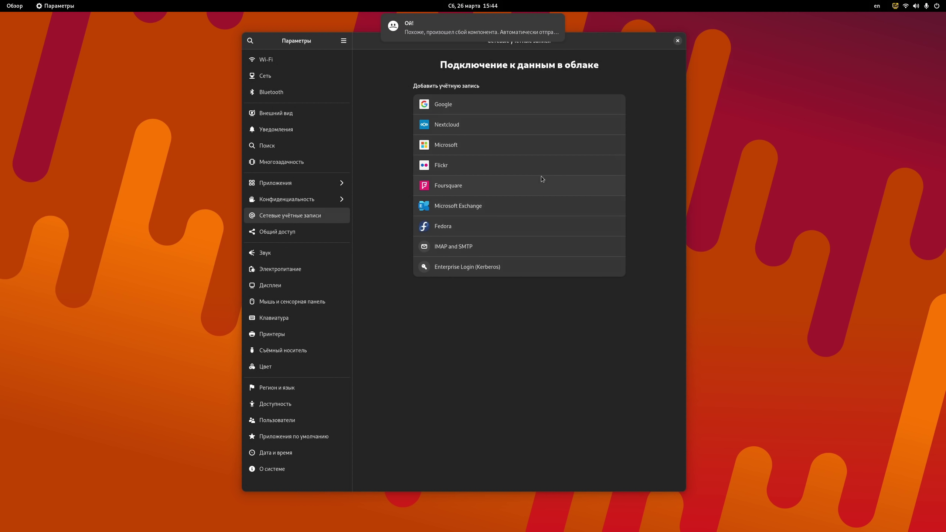
Step: Dismiss the crash notification from the notifications and calendar panel
mouse_move(552, 24)
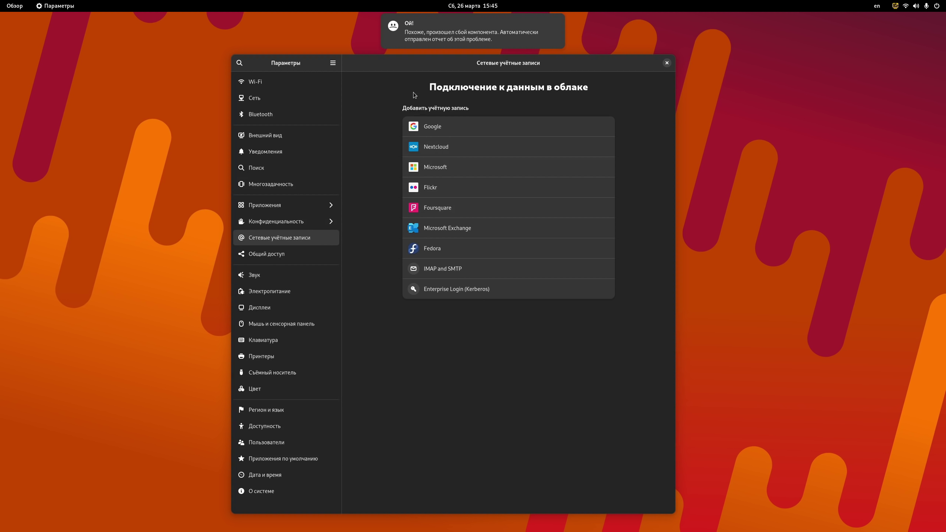
click(486, 5)
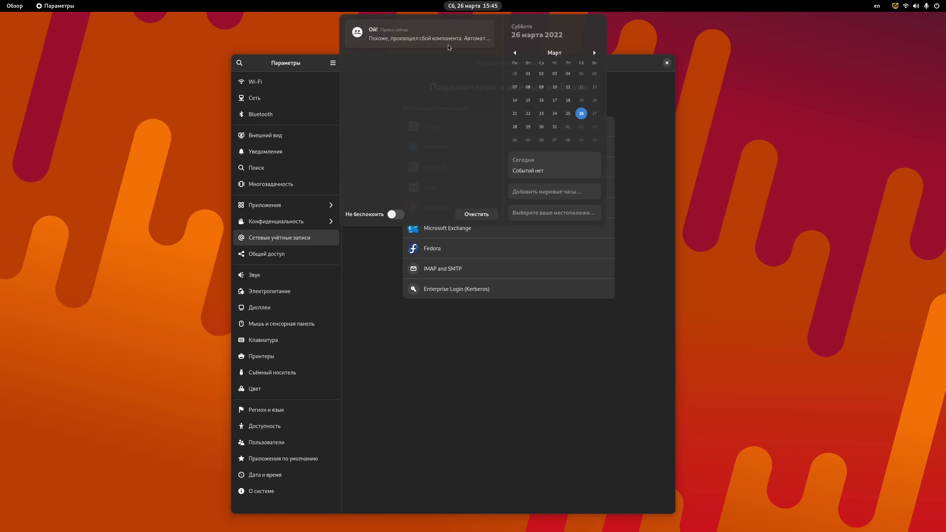
click(489, 32)
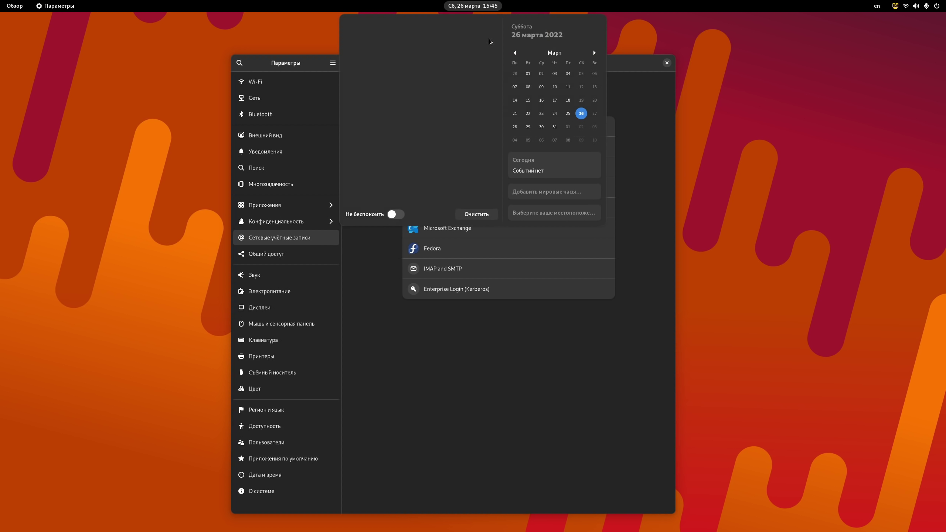
click(557, 57)
drag(538, 56, 519, 46)
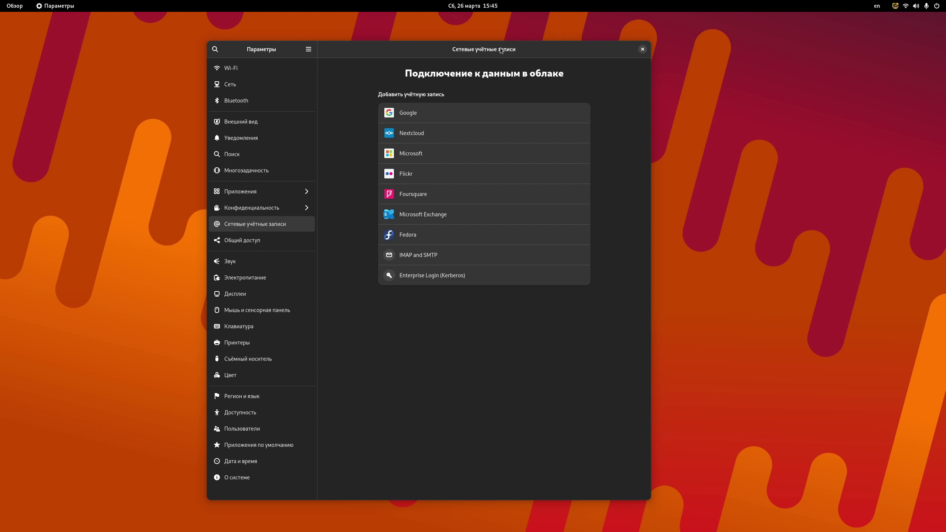
Step: On the Sharing page, turn sharing on and enable remote control in Remote Desktop
click(267, 240)
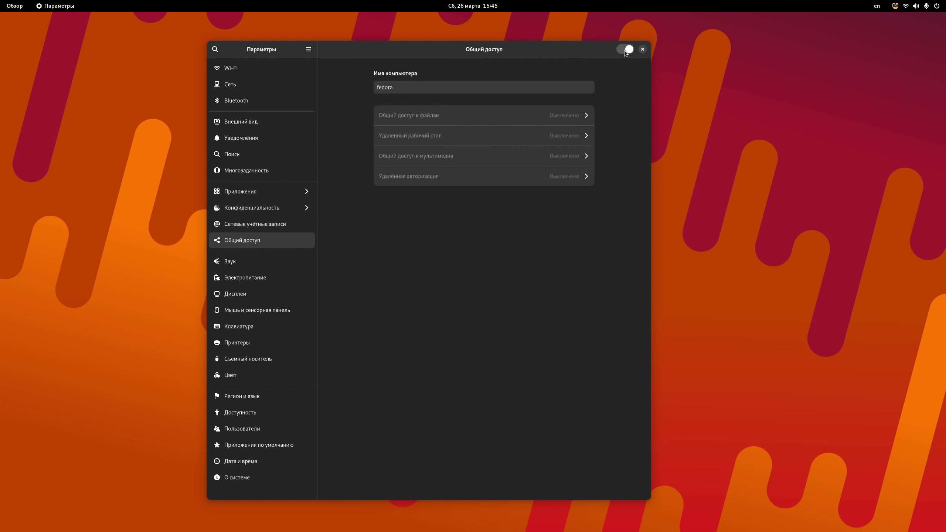
click(624, 51)
mouse_move(582, 50)
mouse_down()
mouse_move(545, 46)
mouse_move(585, 44)
mouse_up()
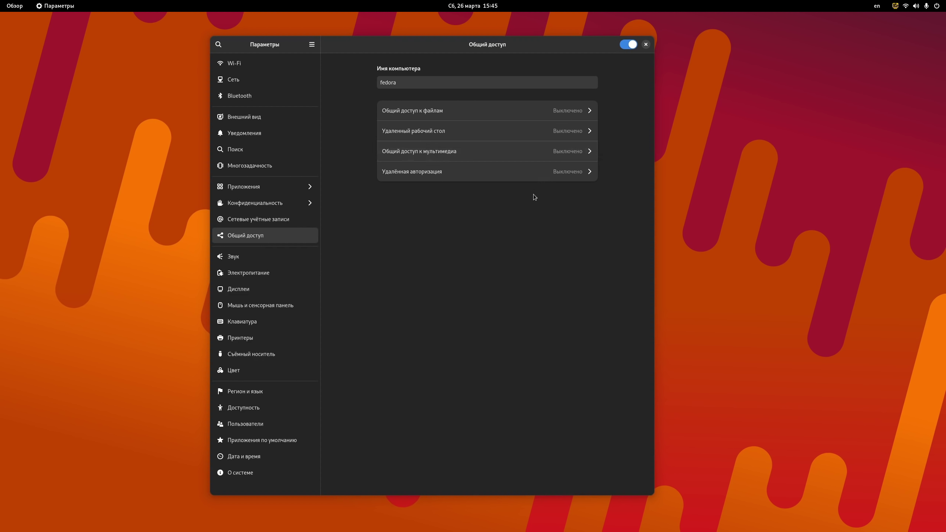
click(571, 132)
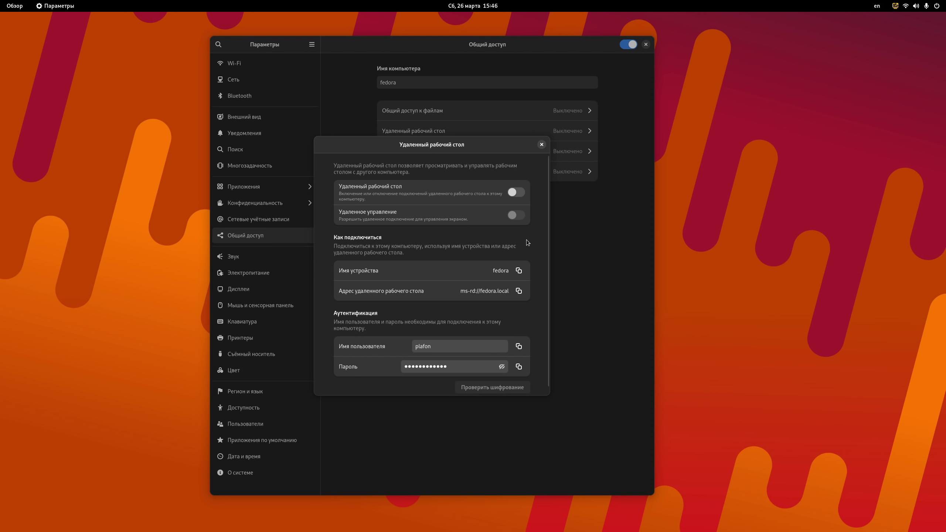
mouse_move(412, 145)
mouse_down()
mouse_move(485, 167)
mouse_move(412, 126)
mouse_move(396, 141)
mouse_up()
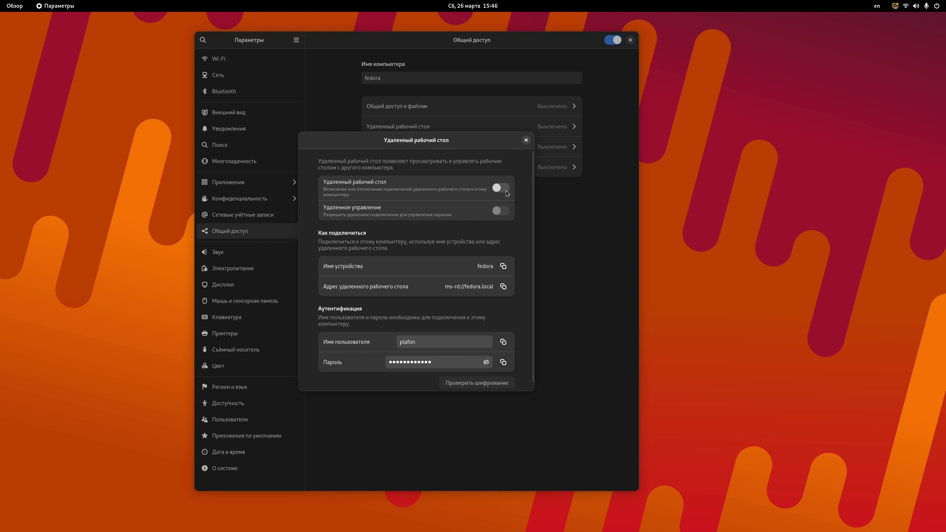
click(499, 215)
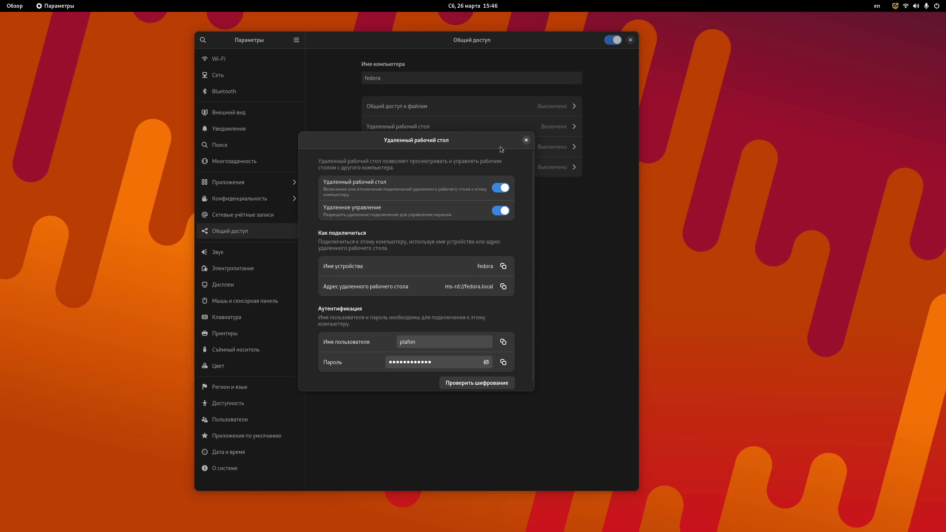
click(526, 140)
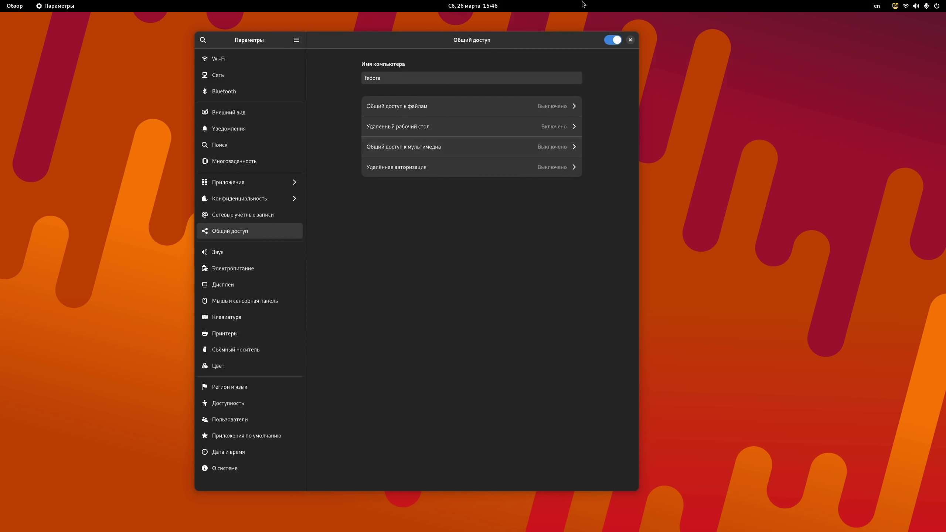
Step: Check Screen Sharing in the system menu, switch sharing off entirely, and go to Звук
click(917, 5)
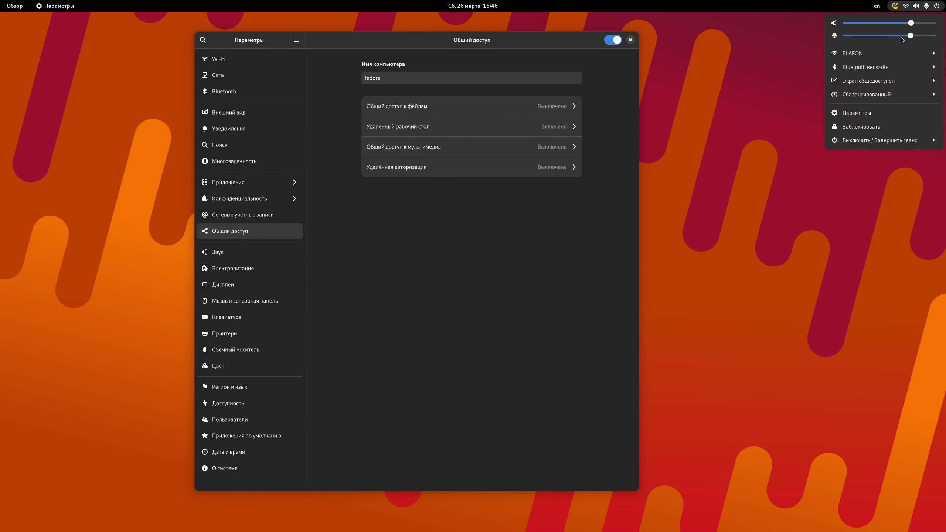
click(881, 83)
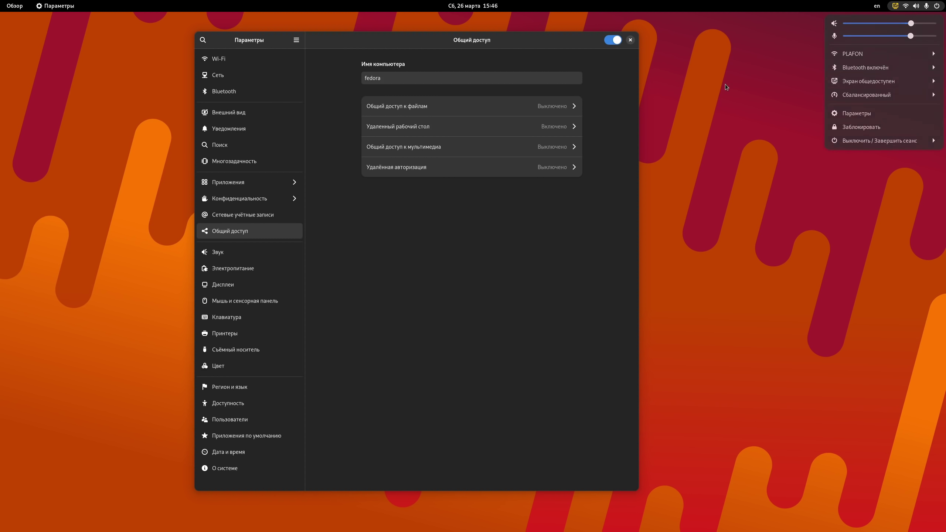
click(639, 71)
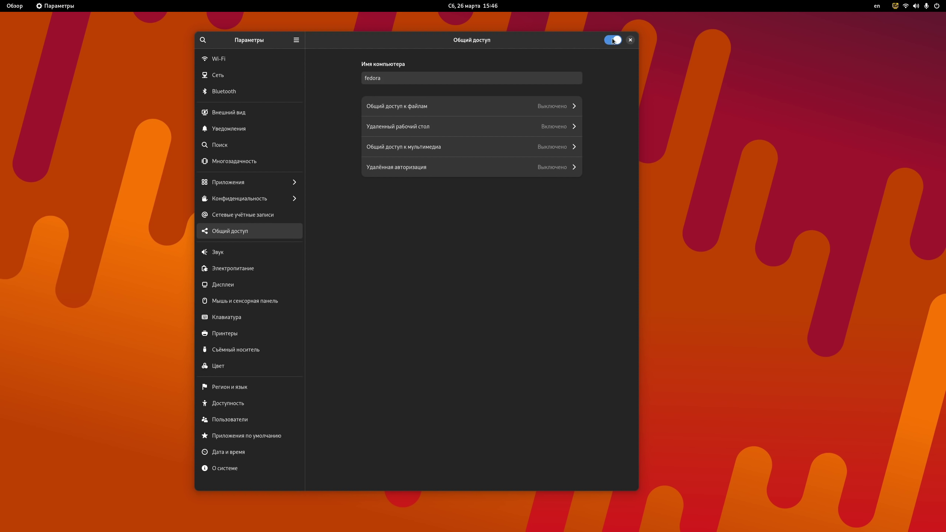
click(613, 40)
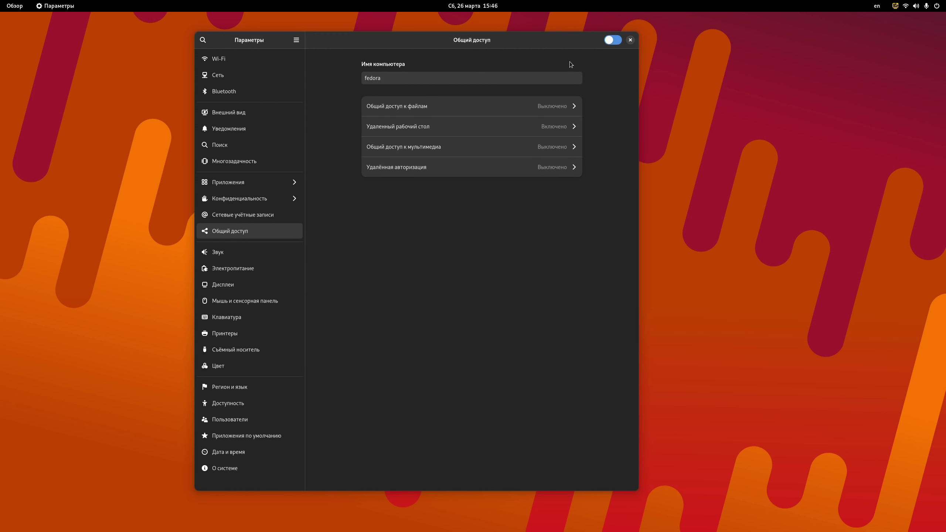
click(277, 257)
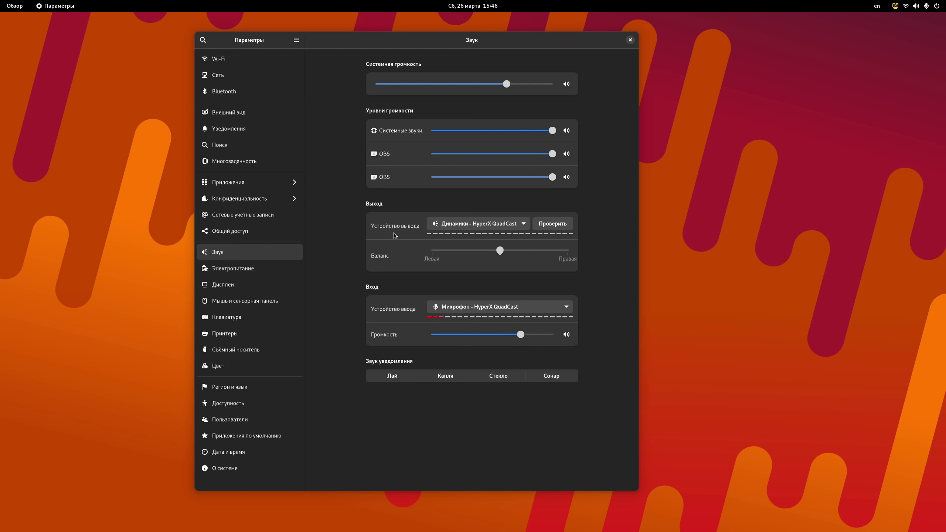
Step: Leave the output device unchanged, drag Системные звуки to zero, and switch to Электропитание
click(479, 223)
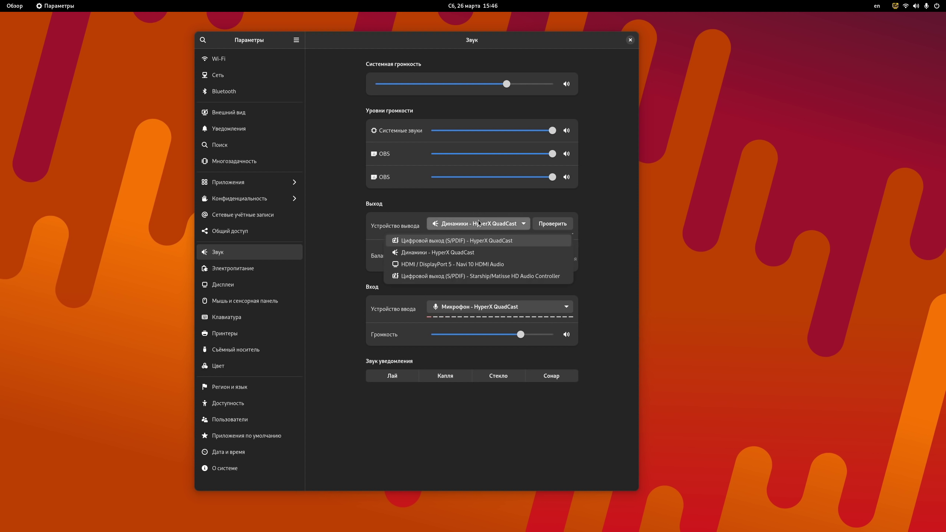
click(410, 221)
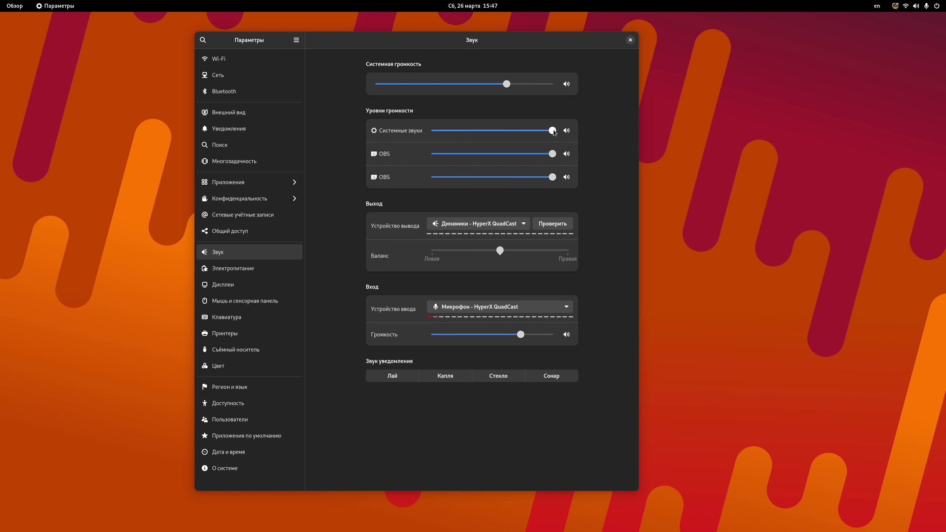
drag(553, 130, 416, 127)
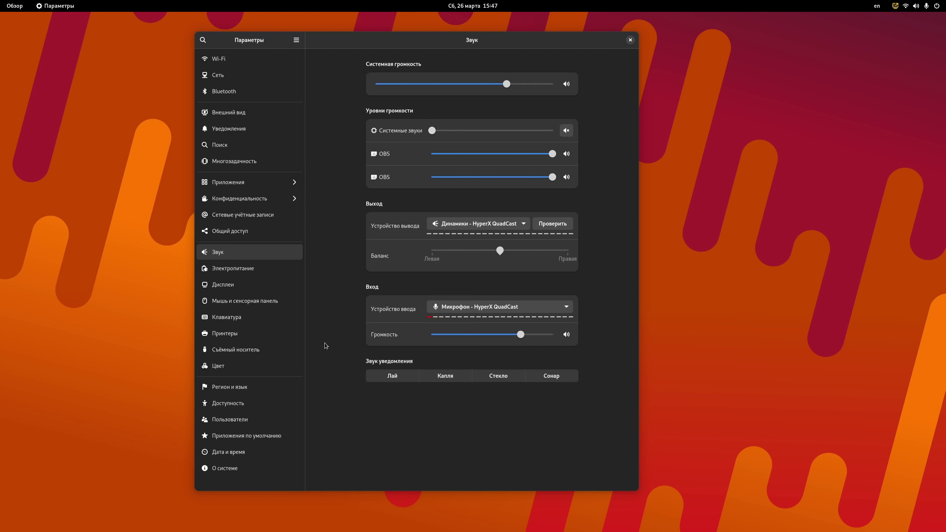
click(259, 272)
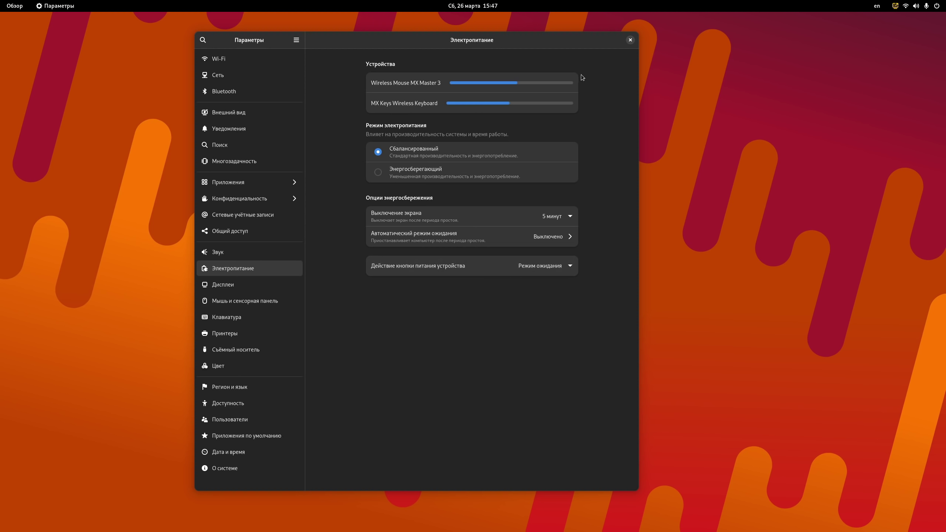
Step: Nudge the Settings window into place and switch to the Дисплеи page
mouse_move(471, 41)
mouse_down()
mouse_move(406, 41)
mouse_move(456, 44)
mouse_up()
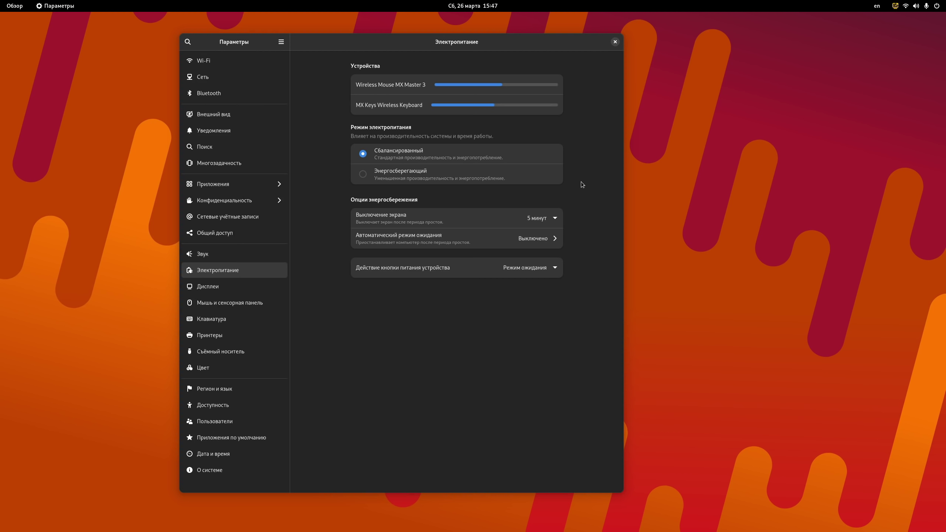
mouse_move(443, 35)
mouse_down()
mouse_move(463, 65)
mouse_move(454, 47)
mouse_up()
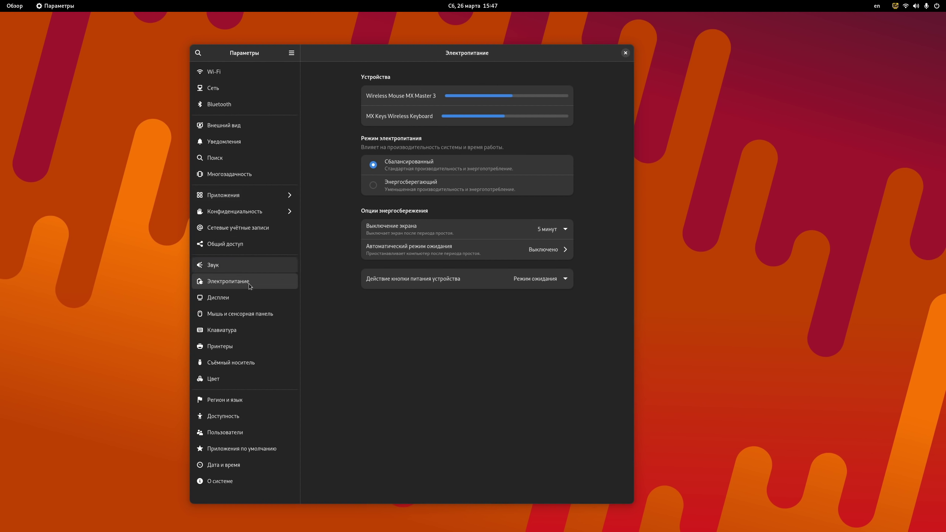
click(221, 298)
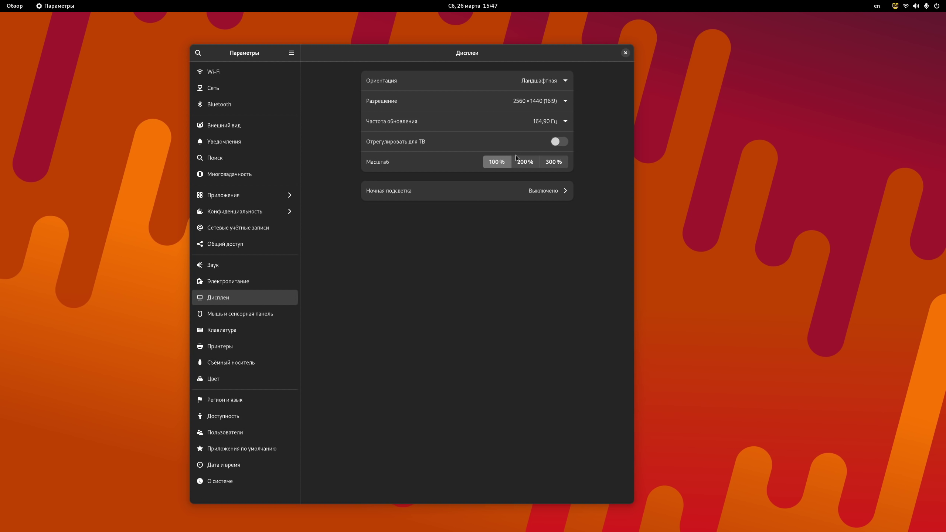
Step: Browse the screen resolution list several times, leaving the resolution unchanged
click(547, 105)
click(596, 101)
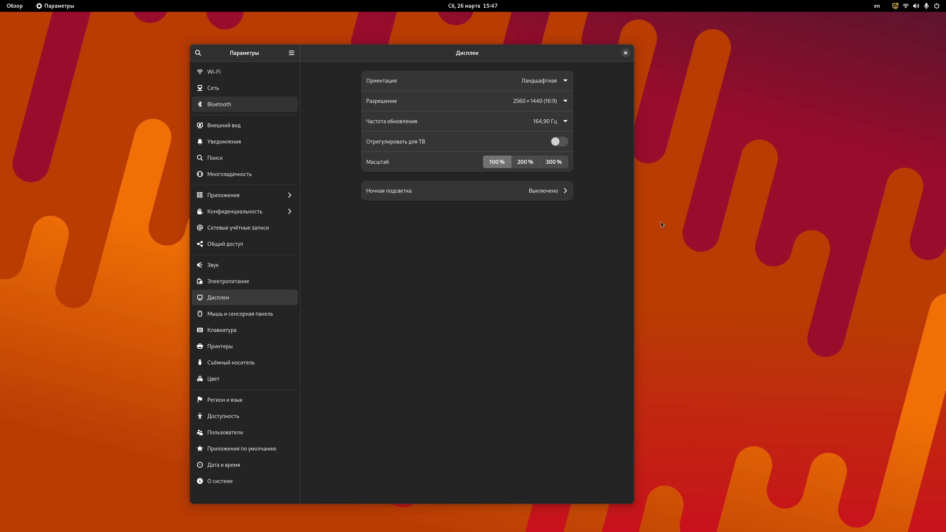
click(563, 102)
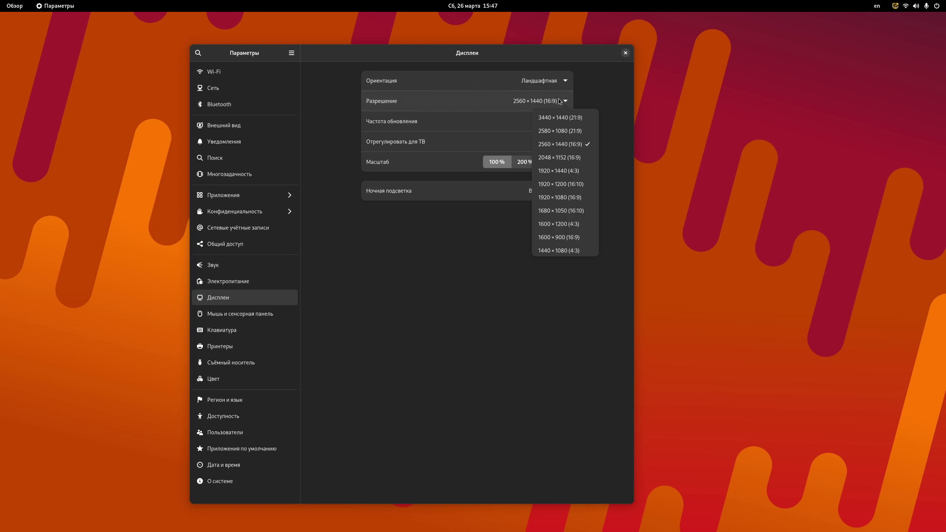
click(563, 101)
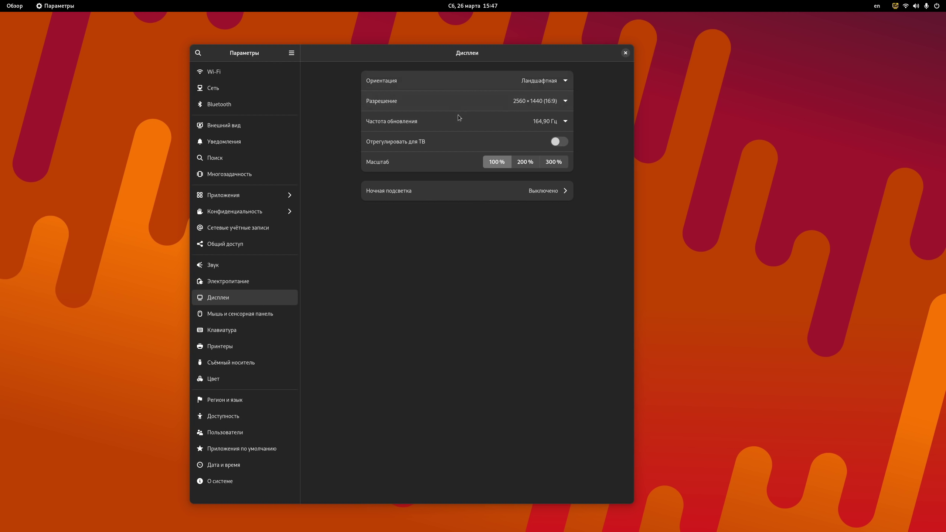
click(566, 102)
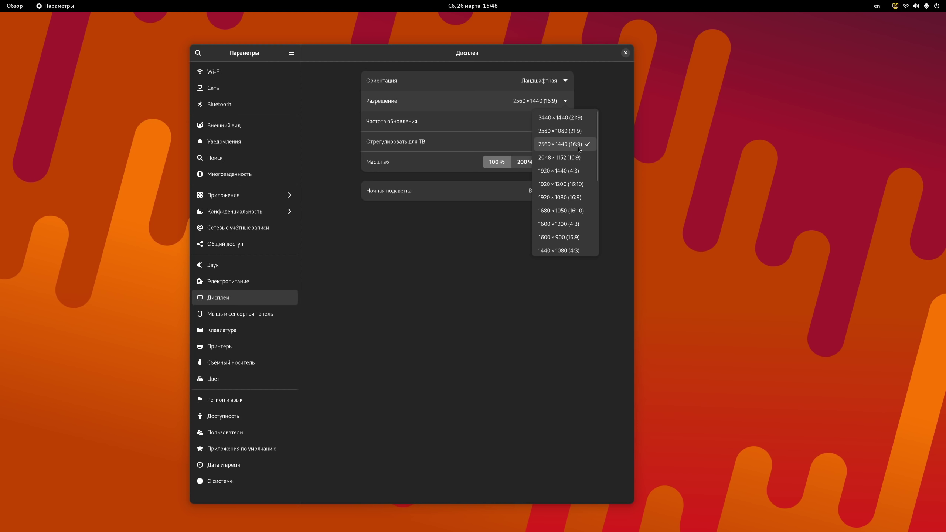
click(587, 99)
Step: Check the refresh rate options and keep 164,90 Гц, repositioning the window meanwhile
click(565, 122)
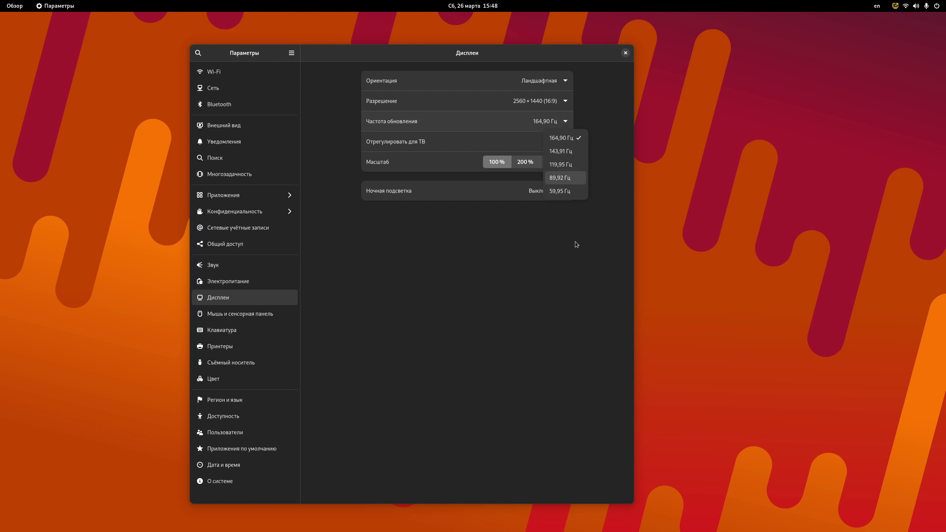
mouse_move(509, 52)
mouse_down()
mouse_move(646, 47)
mouse_move(609, 60)
mouse_move(261, 67)
mouse_move(550, 44)
mouse_move(557, 84)
mouse_move(545, 38)
mouse_move(517, 47)
mouse_move(518, 59)
mouse_move(513, 50)
mouse_up()
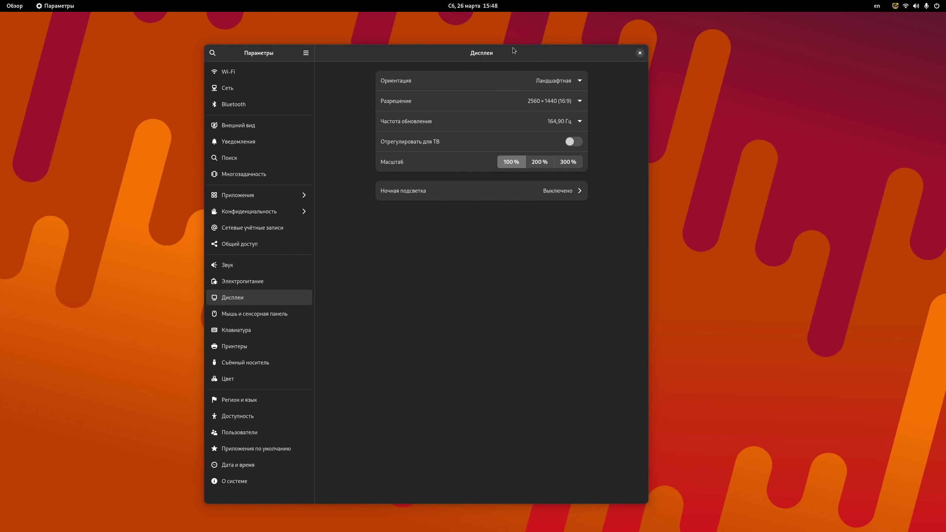
drag(424, 48, 433, 30)
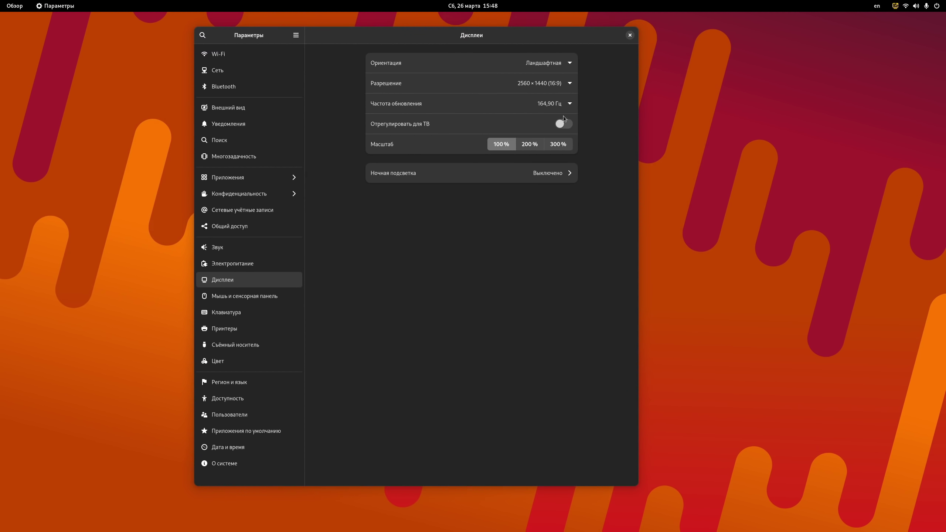
click(555, 105)
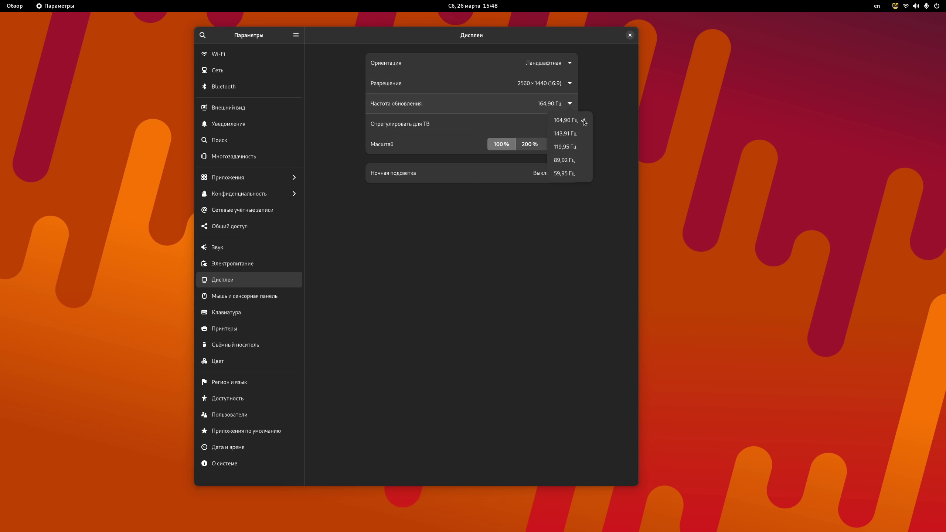
click(598, 92)
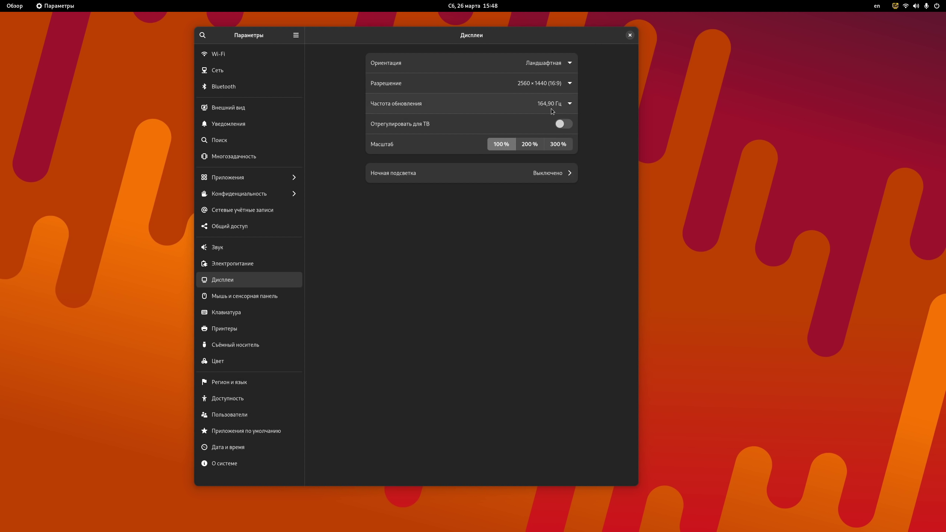
Step: Peek at Night Light, return to Дисплеи, then go to Мышь и сенсорная панель
drag(549, 40, 558, 60)
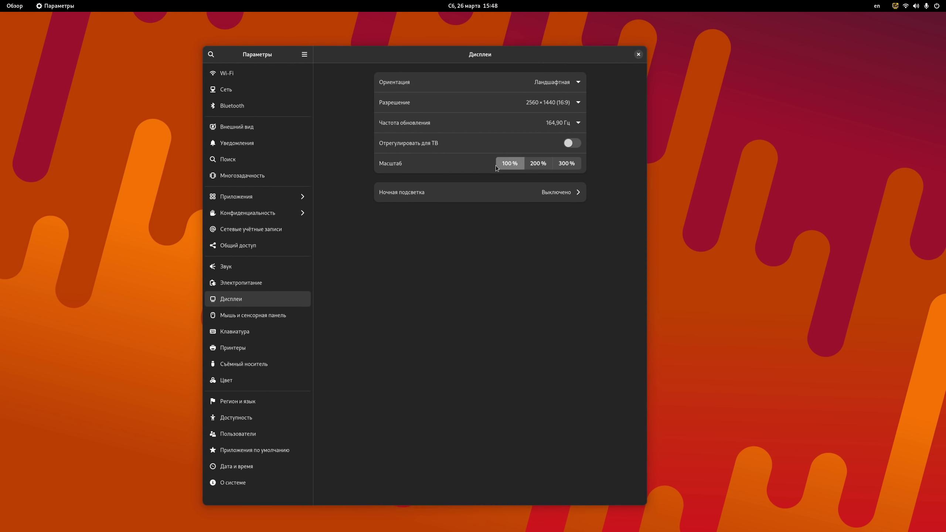
click(491, 198)
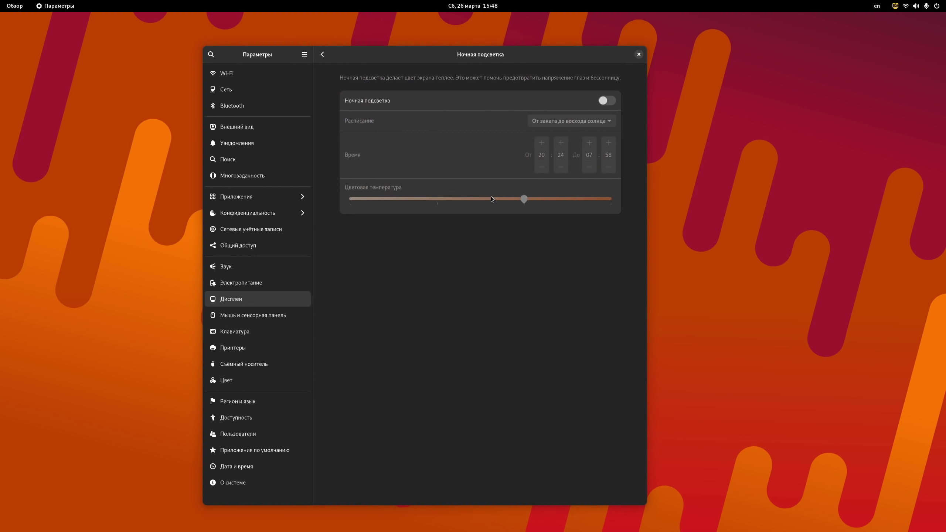
click(322, 54)
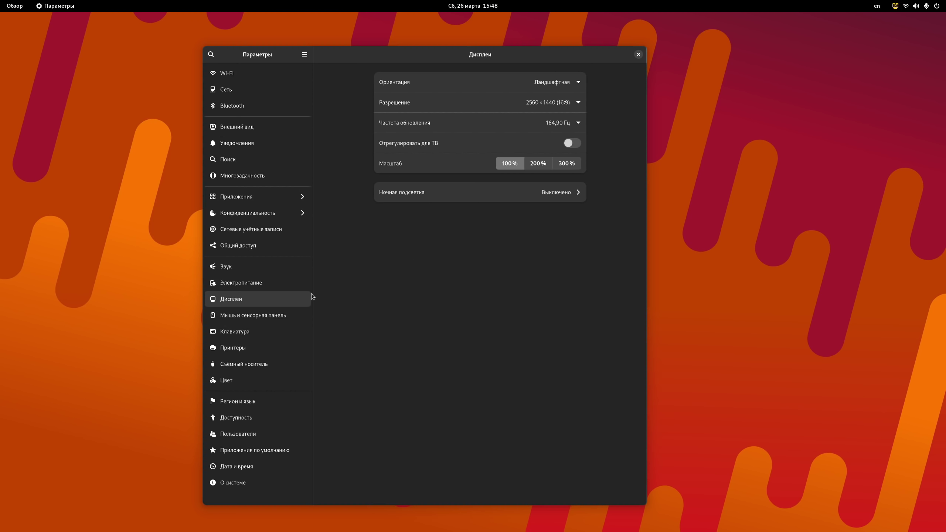
click(280, 316)
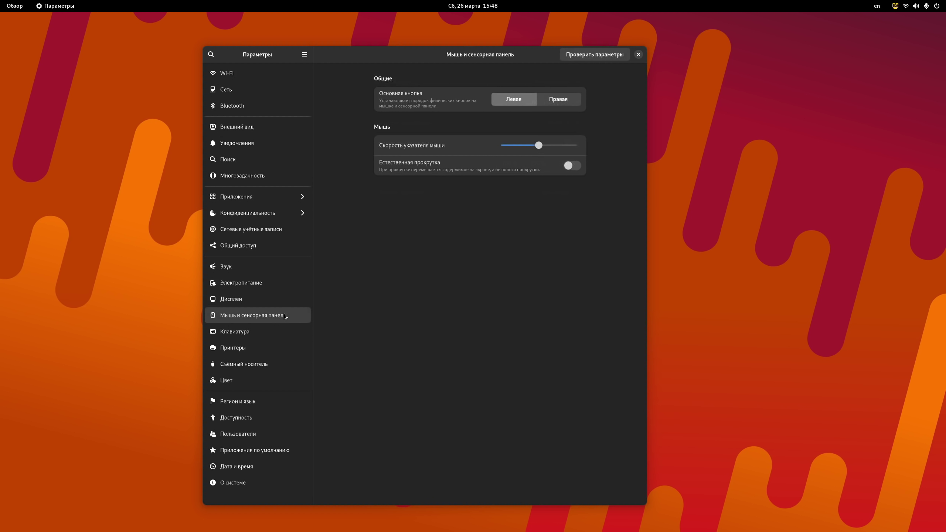
Step: Open the Проверить параметры mouse test area, then move on to Клавиатура
click(578, 54)
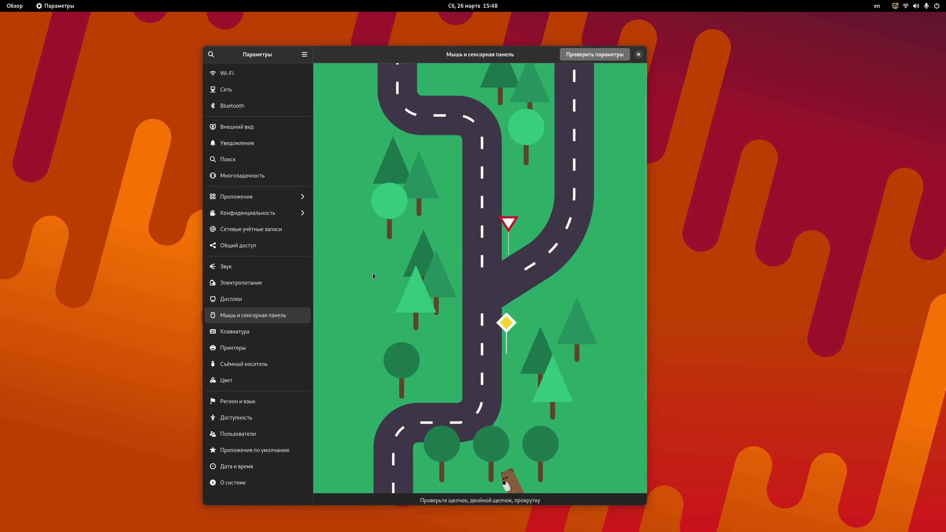
click(256, 333)
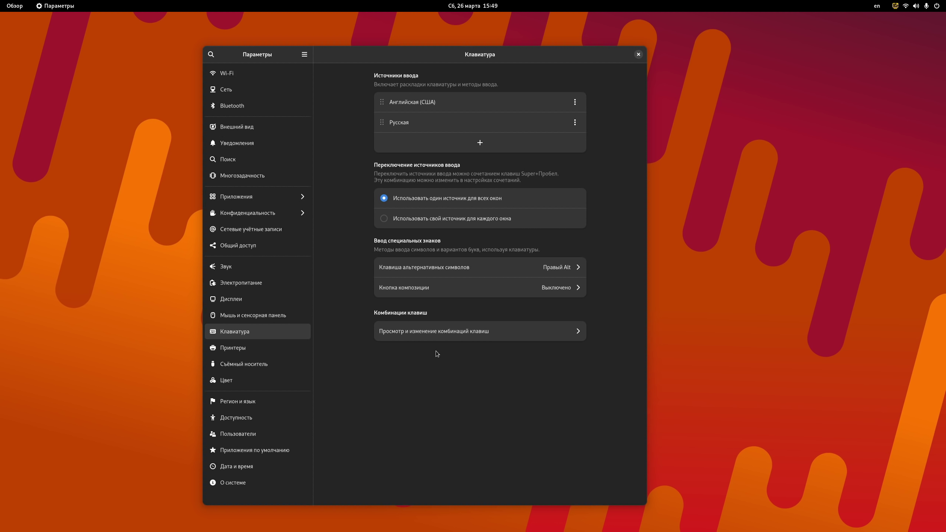
Step: Shift the Settings window slightly and switch to the Принтеры page
mouse_move(468, 59)
mouse_down()
mouse_move(452, 50)
mouse_move(469, 50)
mouse_up()
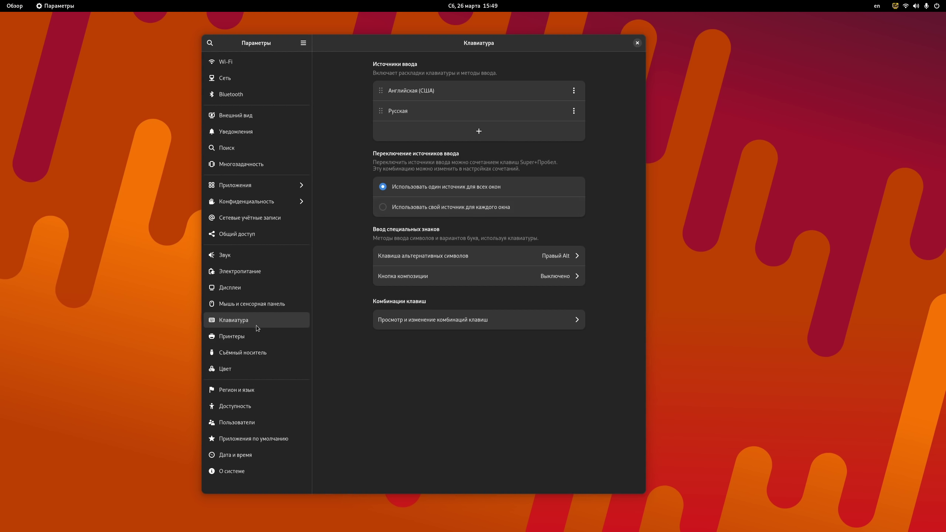
click(261, 337)
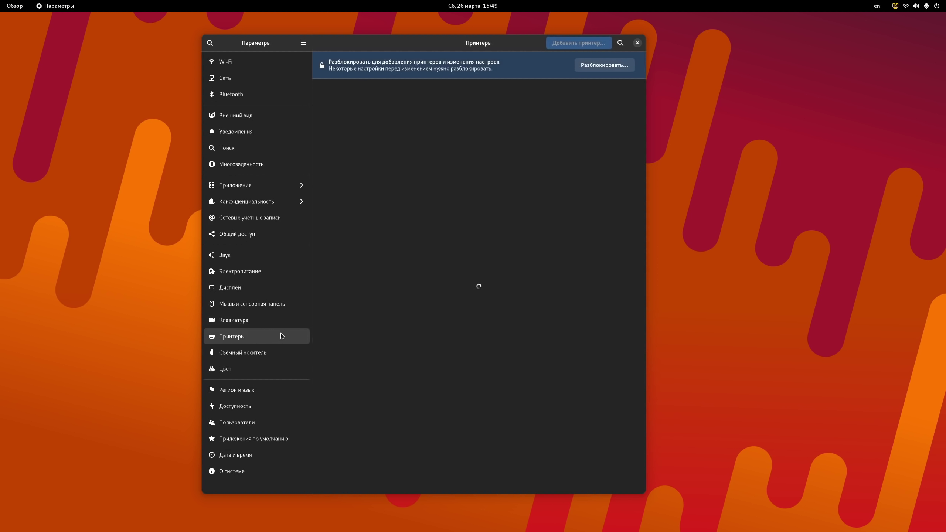
Step: Open the Removable Media page, briefly revisiting Printers along the way
click(271, 353)
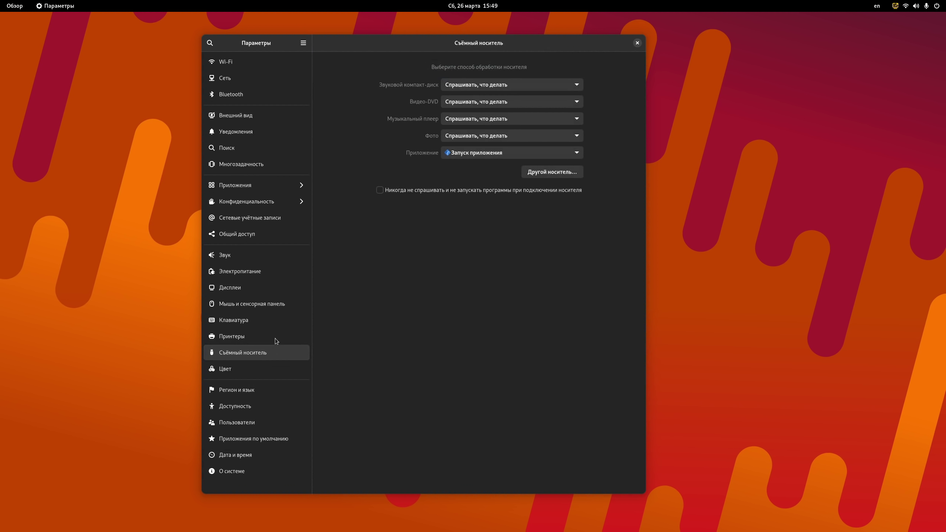
click(276, 340)
click(280, 353)
Step: Inspect the other media dialog's type and action lists without changing anything
click(553, 172)
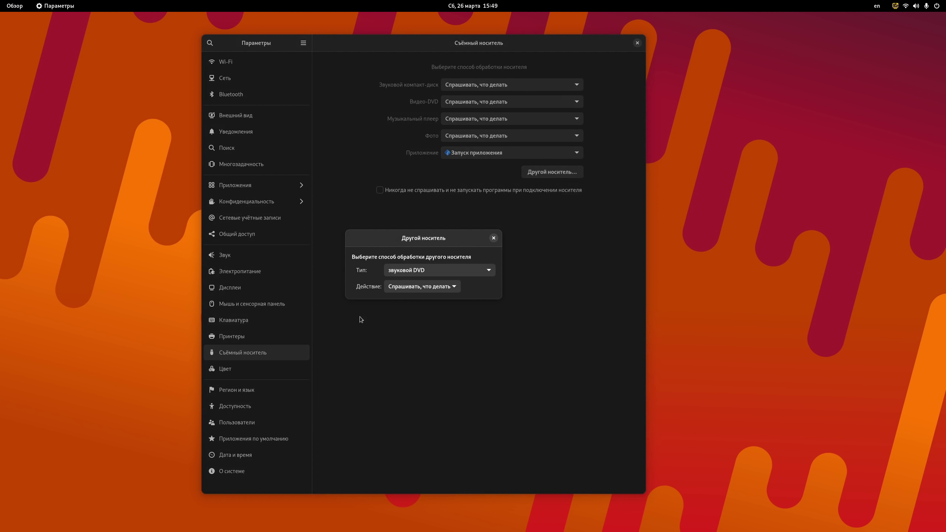
click(433, 274)
click(355, 248)
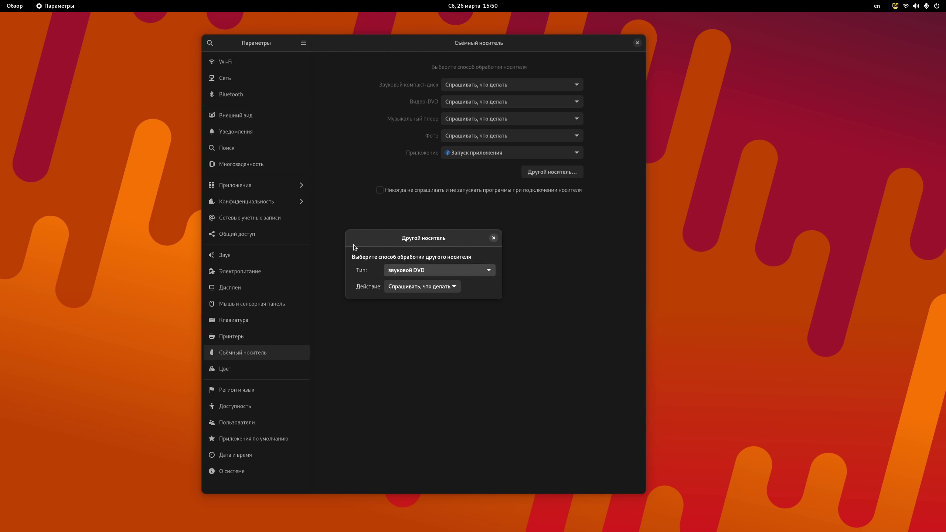
click(424, 288)
click(352, 276)
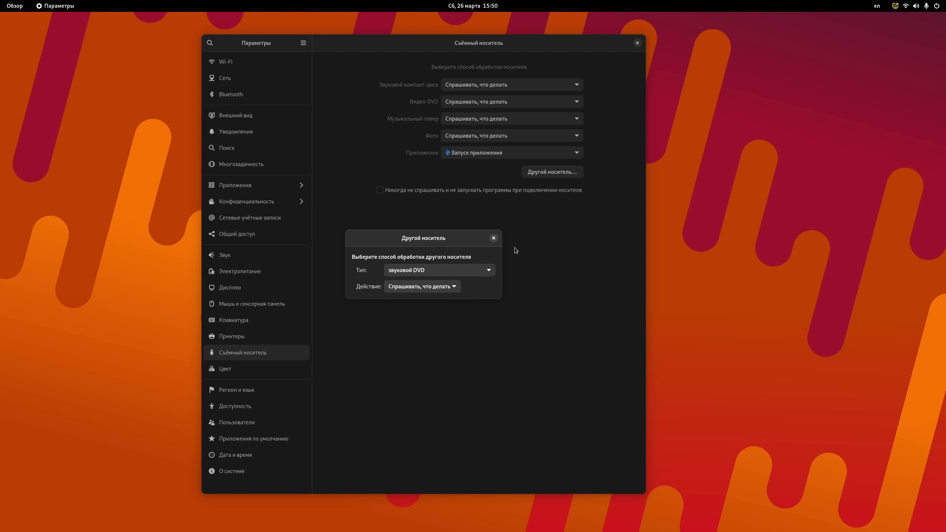
click(493, 239)
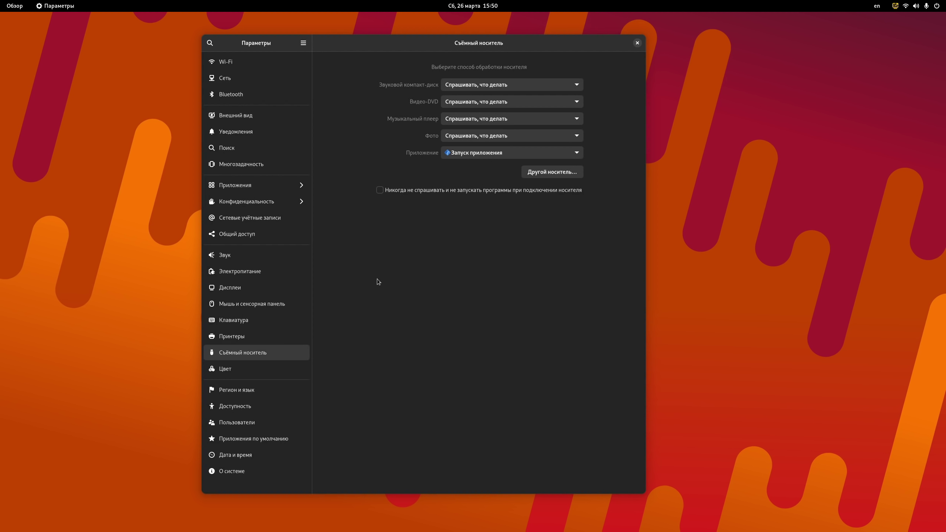
Step: Leave the Audio CD handling choice unchanged and go to the Color page
click(479, 86)
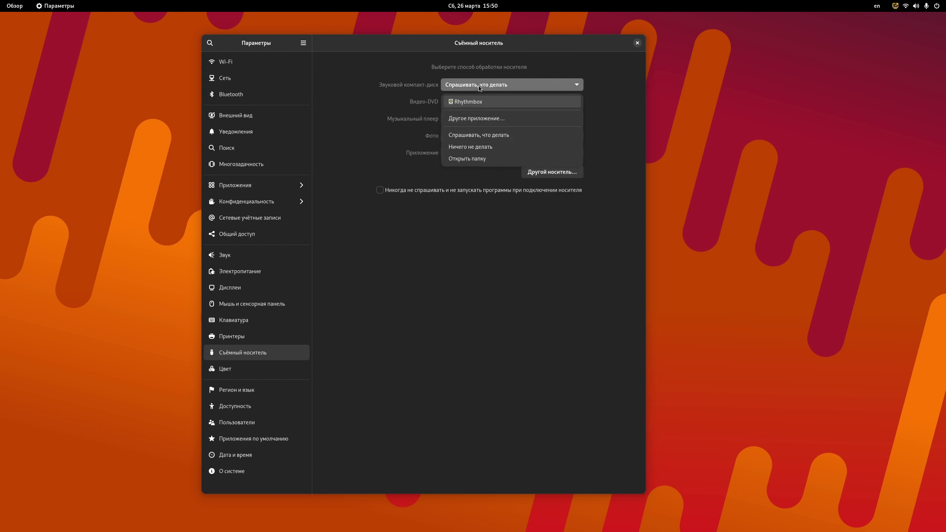
click(346, 141)
click(240, 367)
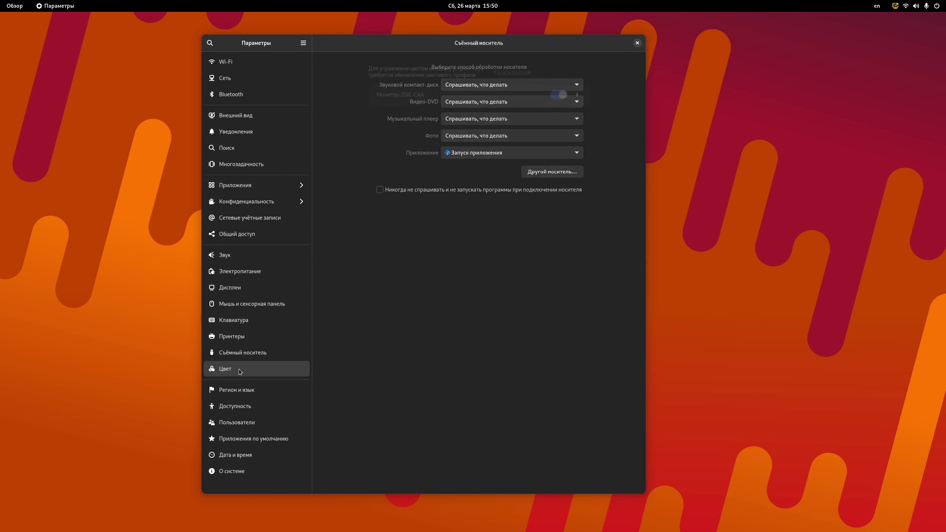
Step: Expand the monitor's color profile, then browse Region & Language, Accessibility and Users
click(579, 96)
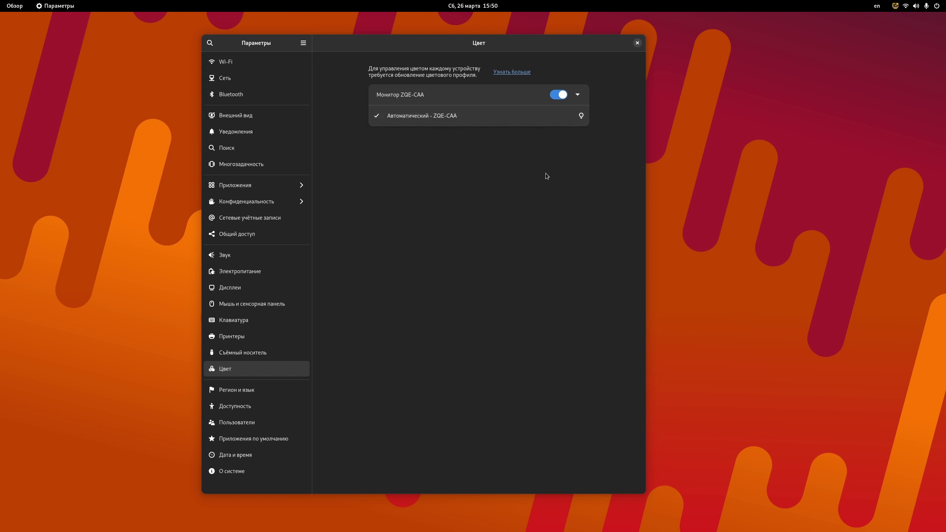
click(239, 392)
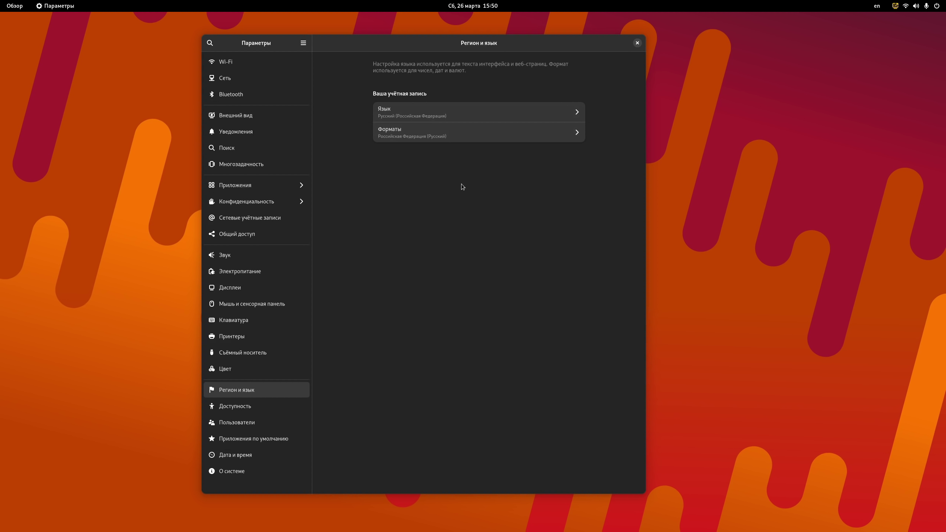
click(266, 409)
scroll(337, 317, down, 1)
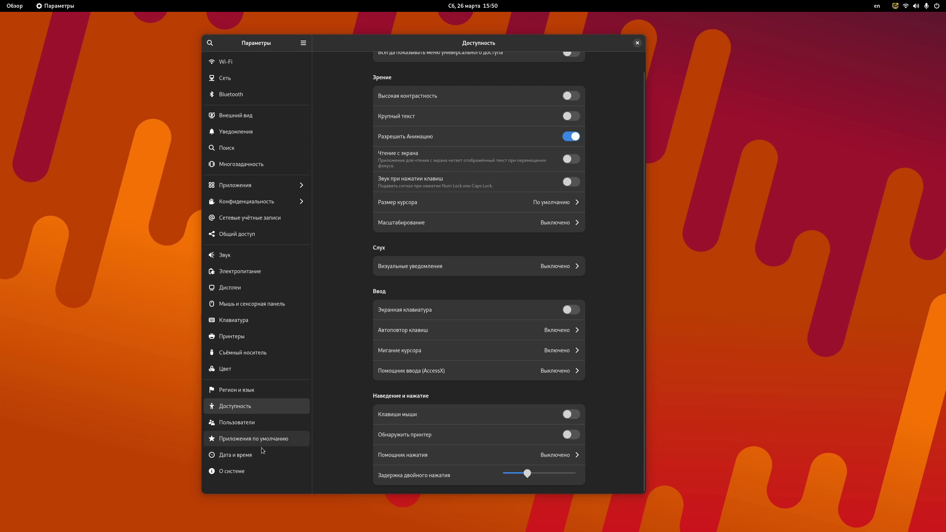
click(248, 427)
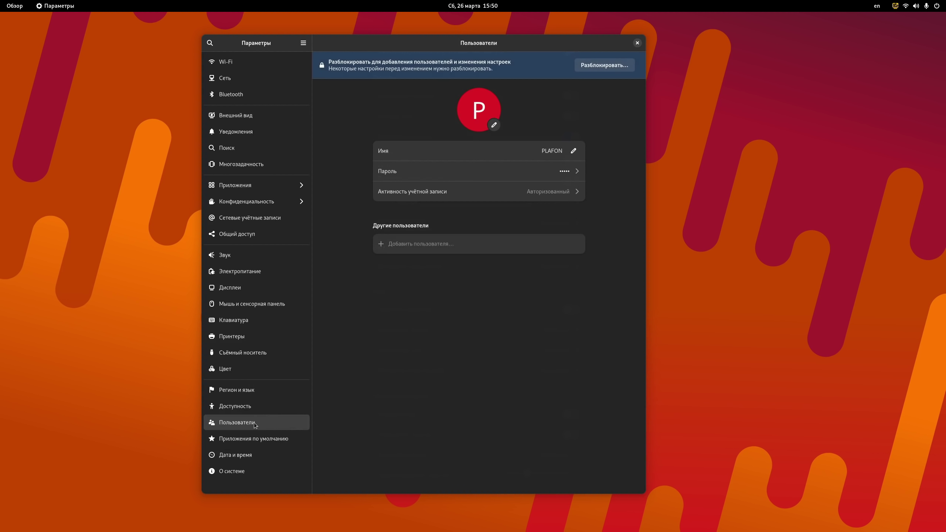
Step: Set the bicycle picture as the account avatar, then go to Default Applications
click(494, 125)
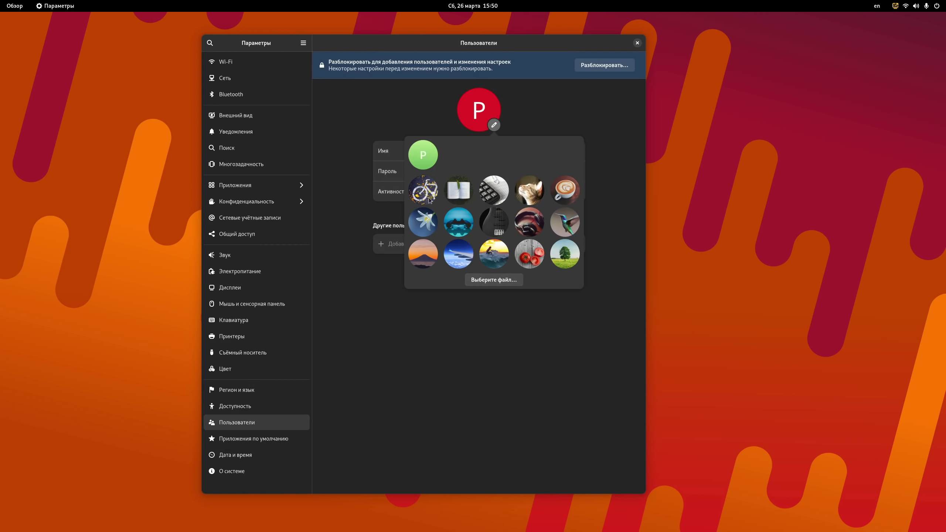
click(503, 305)
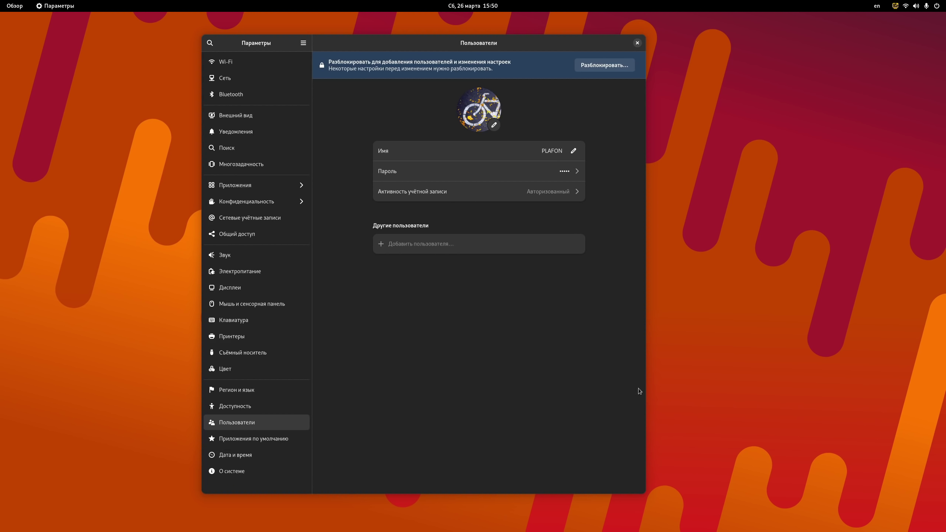
click(234, 440)
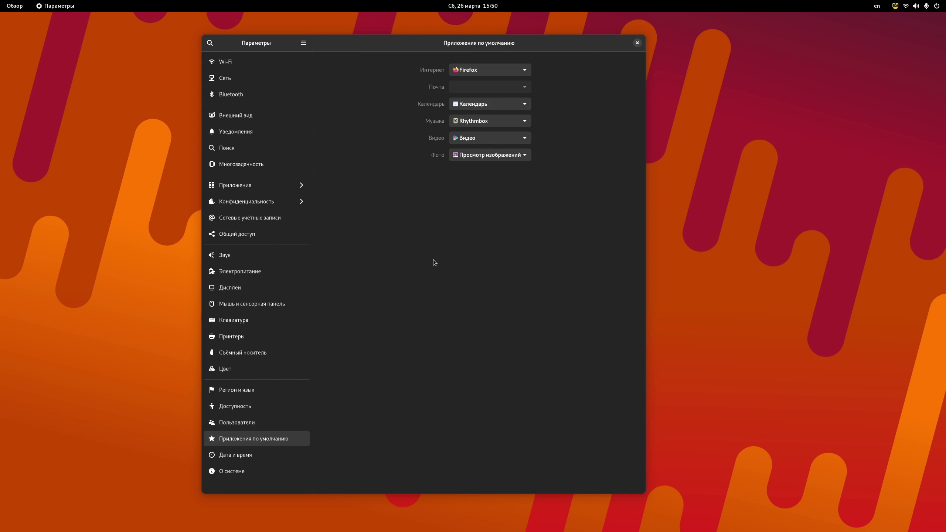
Step: Enable Automatic Time Zone in Date & Time, yielding CET (Rome), then view About
click(239, 455)
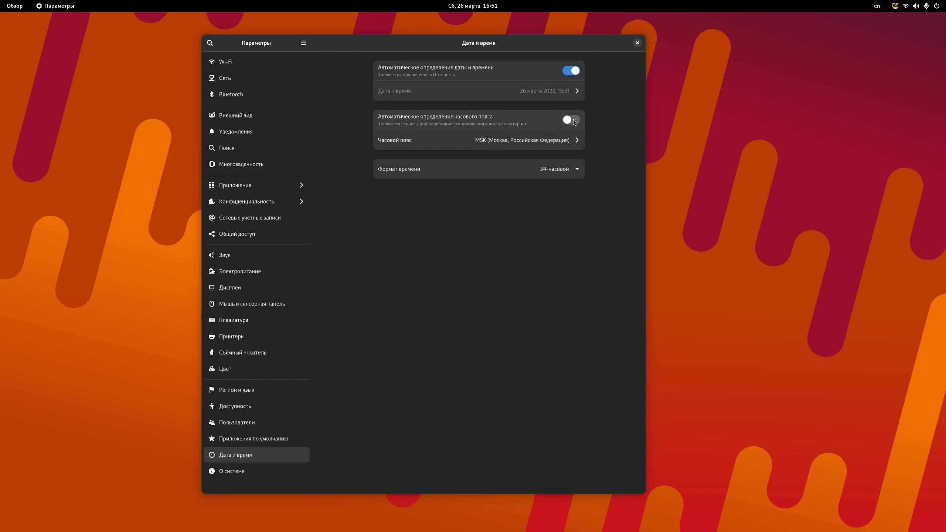
click(574, 122)
mouse_move(530, 25)
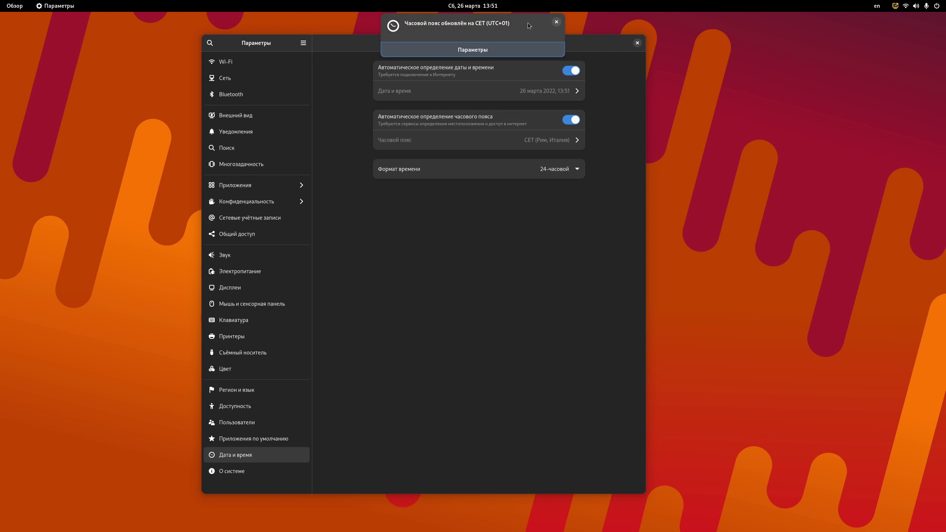
click(542, 50)
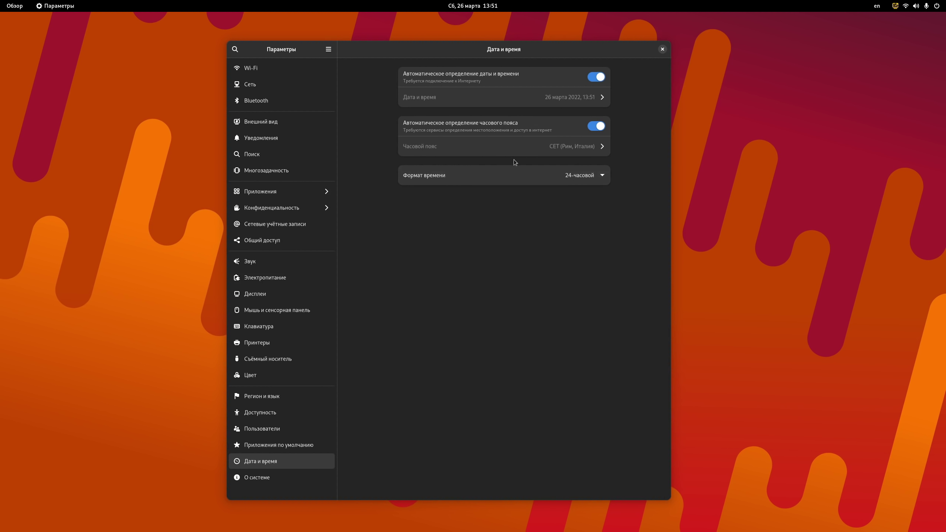
click(238, 478)
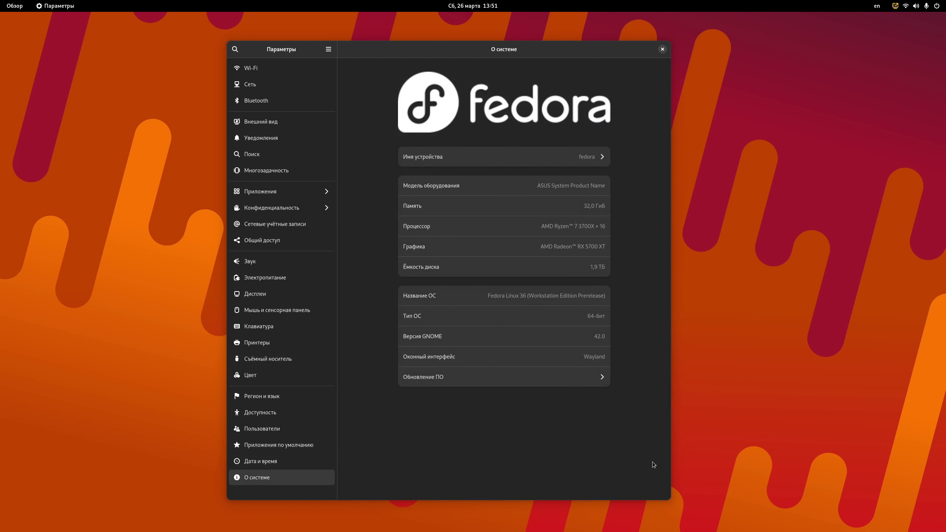
Step: Shrink and re-enlarge the Settings window, then open Software Updates from About
drag(672, 501, 565, 358)
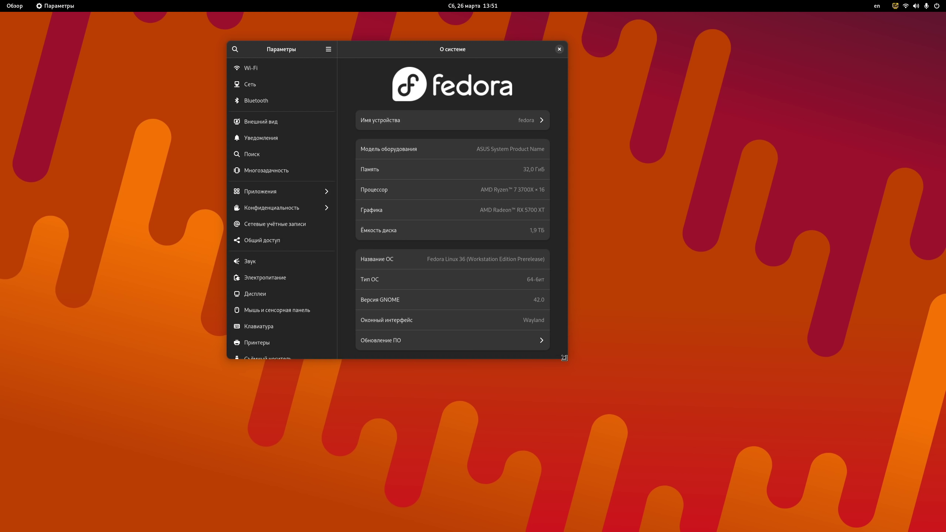
drag(564, 357, 636, 509)
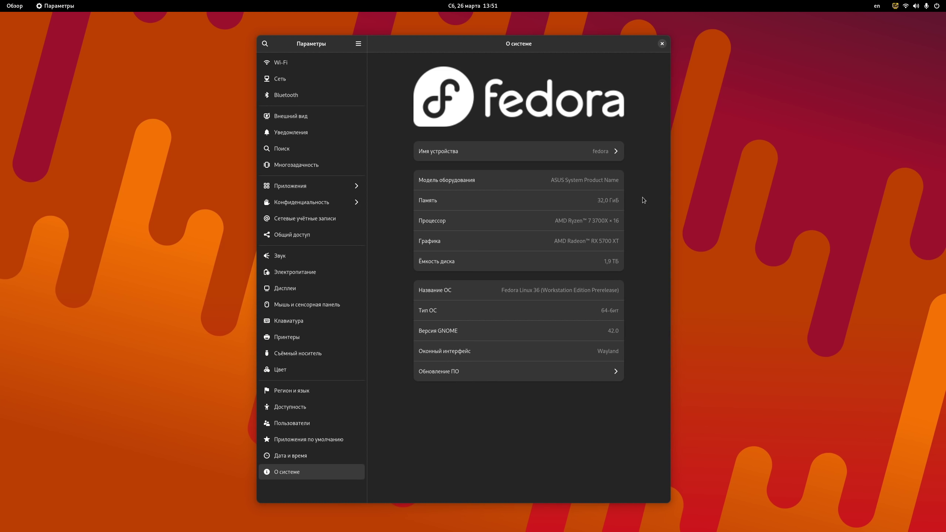
click(594, 372)
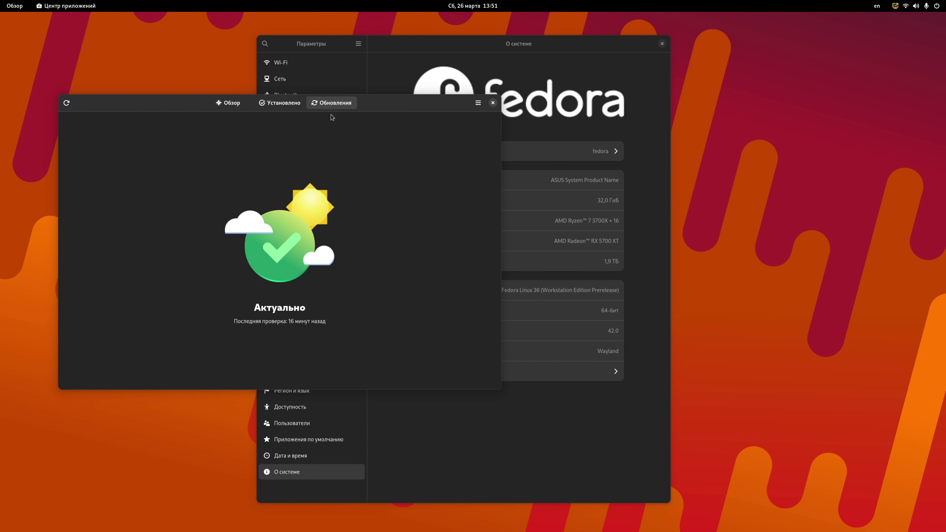
Step: Recheck for updates, then place the Software and Settings windows side by side
click(66, 102)
drag(499, 42, 761, 34)
drag(423, 104, 381, 118)
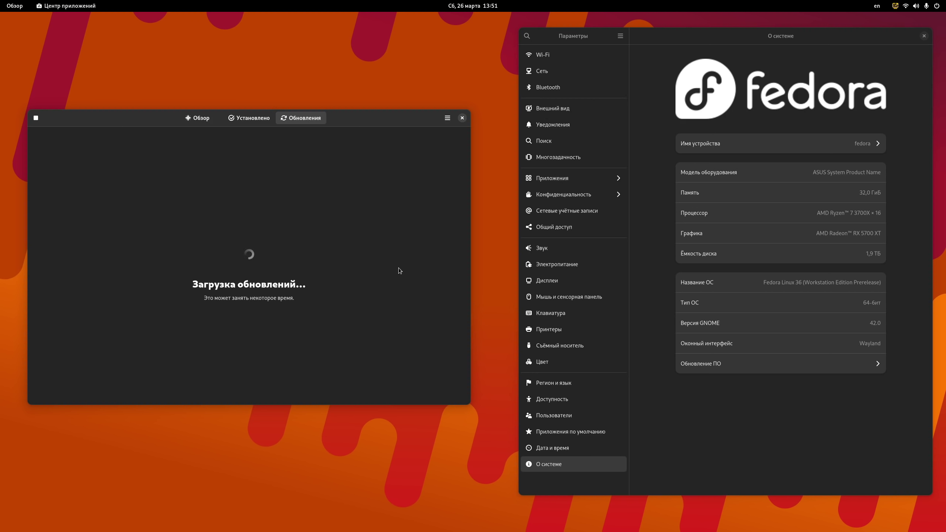
Step: Switch between the Explore and Updates pages while making the Software window taller and higher
click(199, 119)
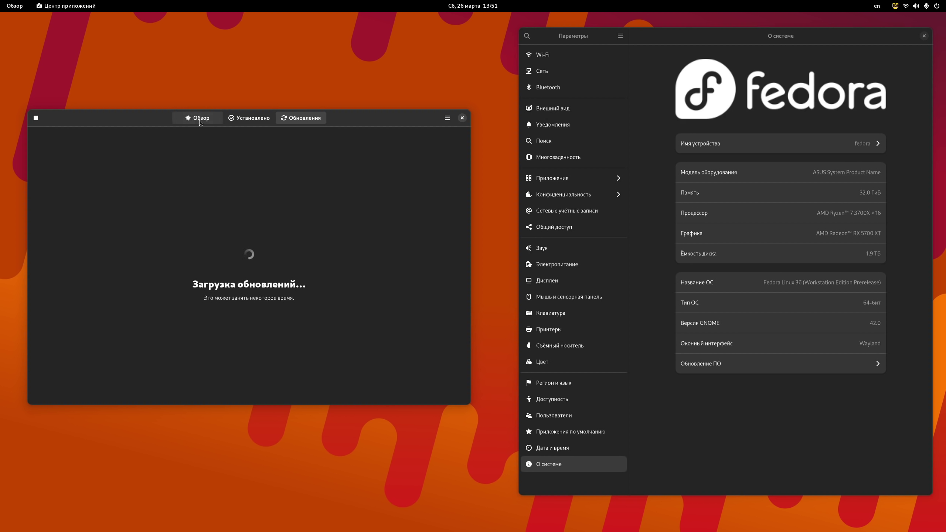
drag(316, 403, 332, 509)
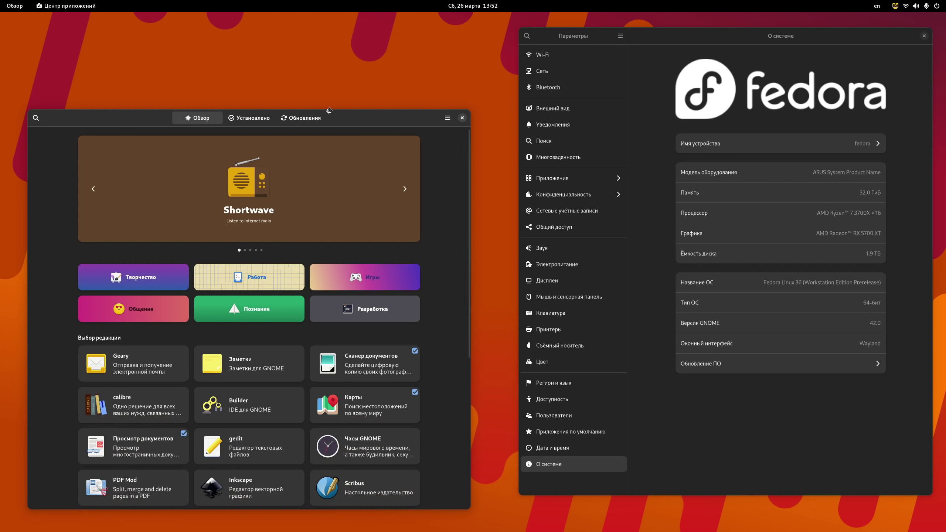
drag(329, 112, 338, 78)
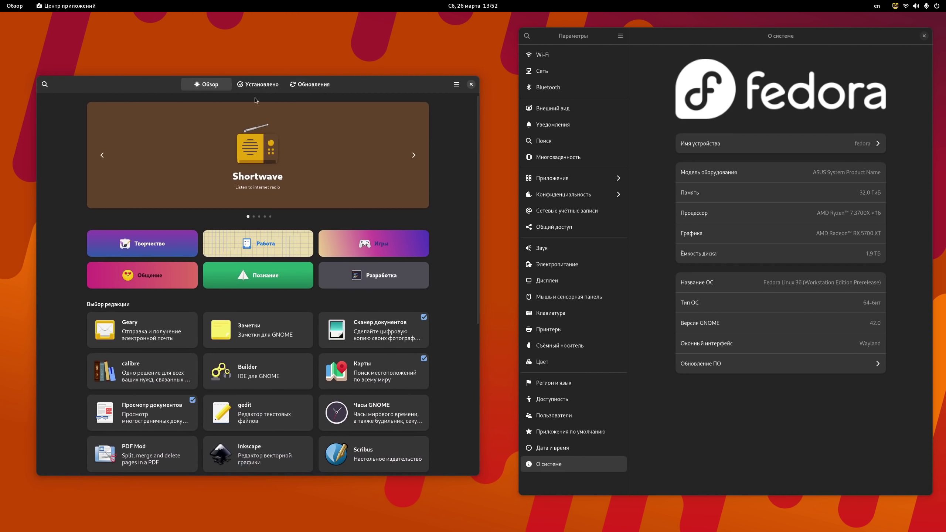
click(301, 86)
click(215, 88)
click(311, 84)
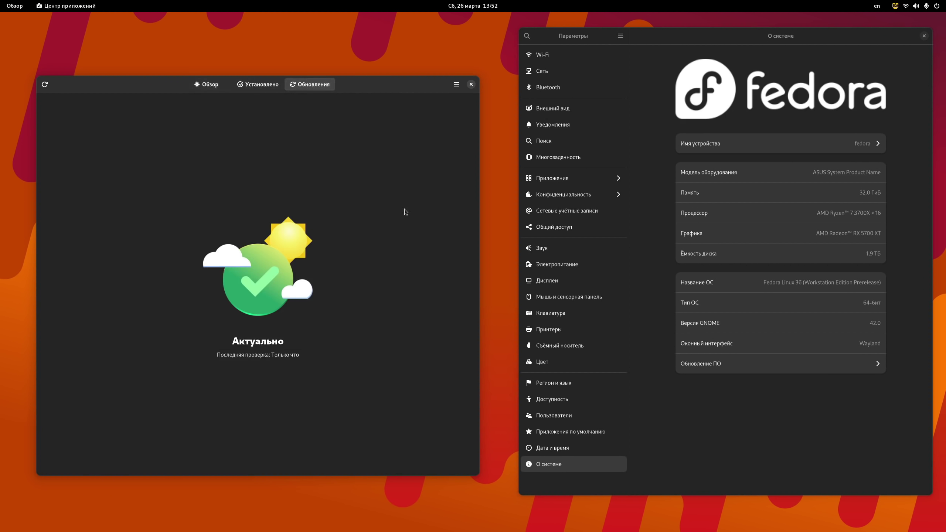
Step: Return to the Explore page and open the Software main menu
drag(131, 83, 140, 77)
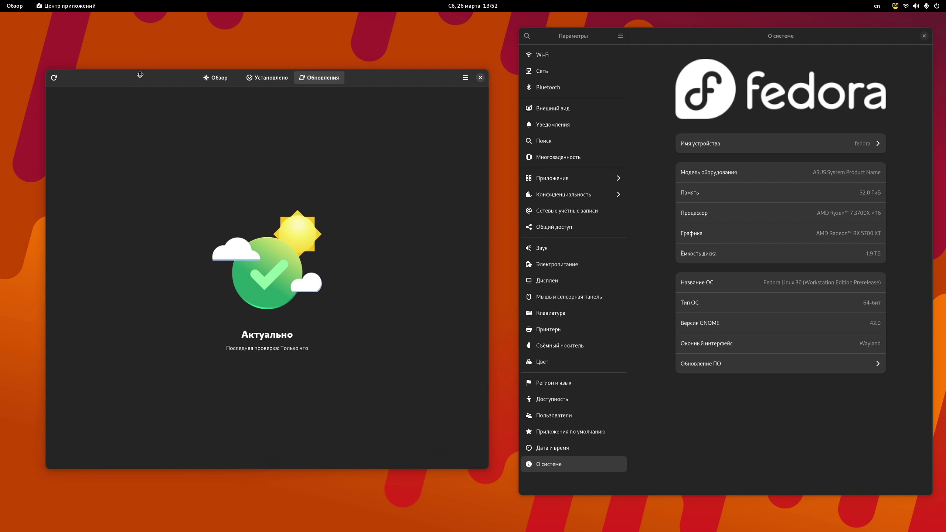
click(215, 78)
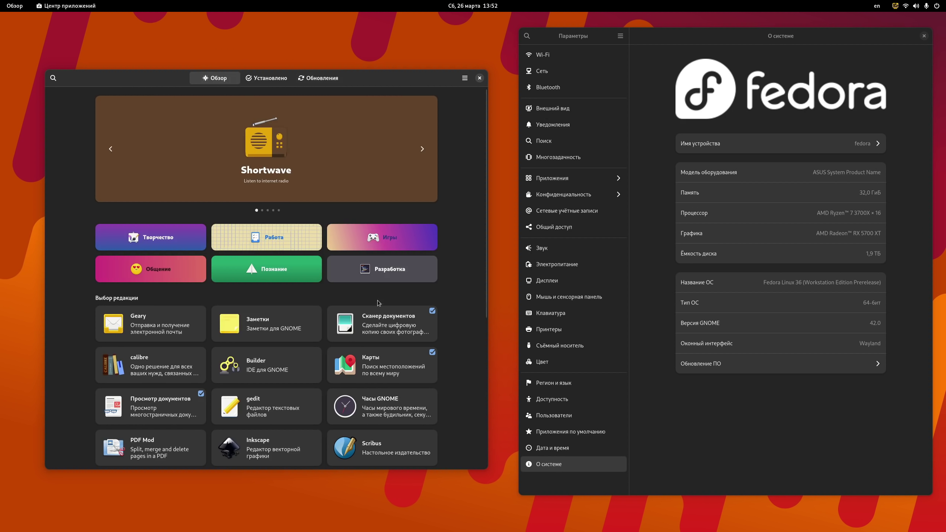
click(464, 78)
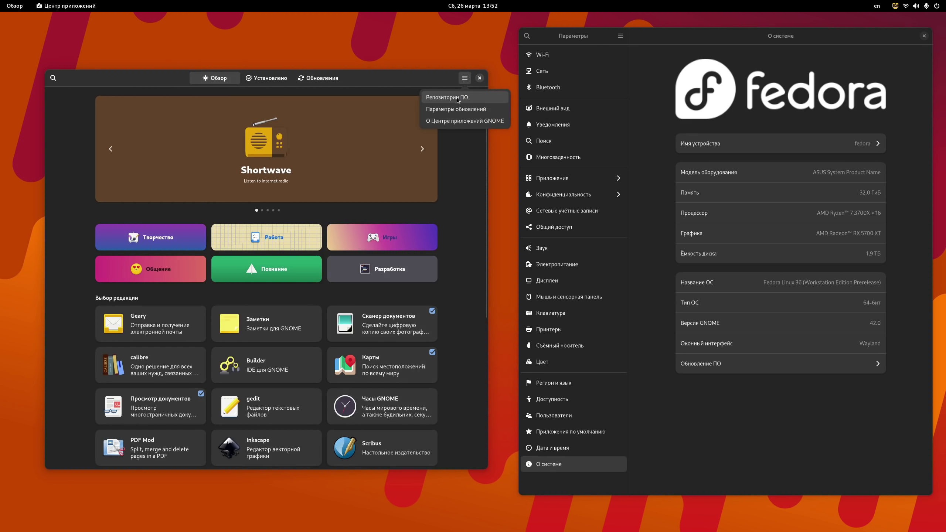
Step: Open Software Repositories and scroll through the Flatpak, RPM, firmware and third-party sources
click(457, 98)
drag(277, 375, 283, 498)
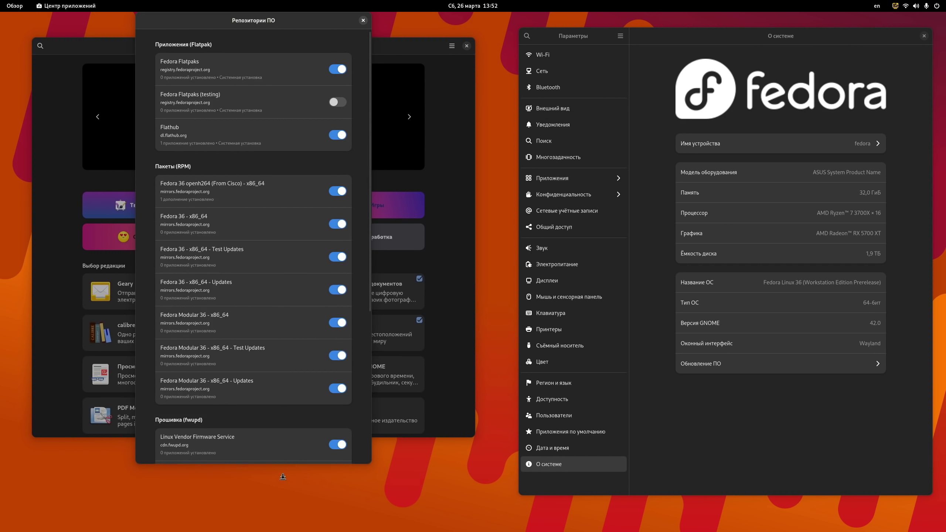
drag(239, 14, 238, 38)
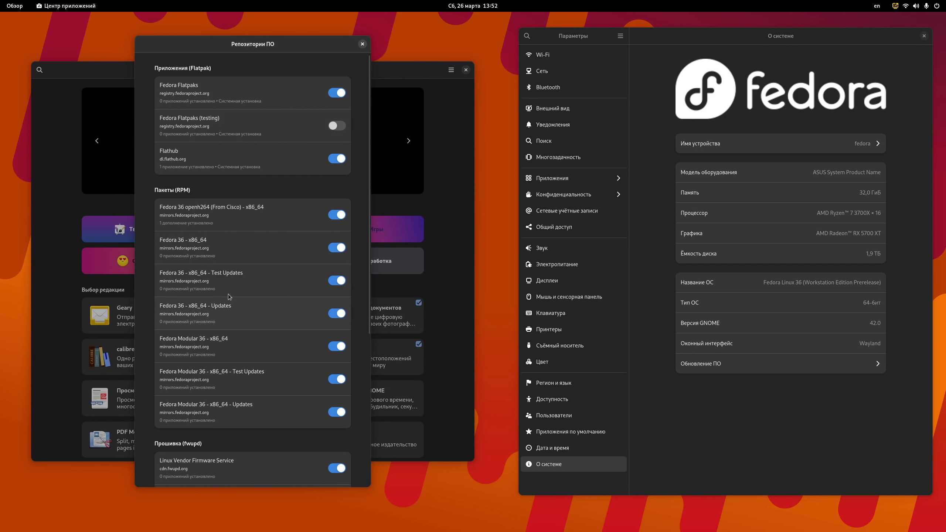
scroll(223, 258, down, 5)
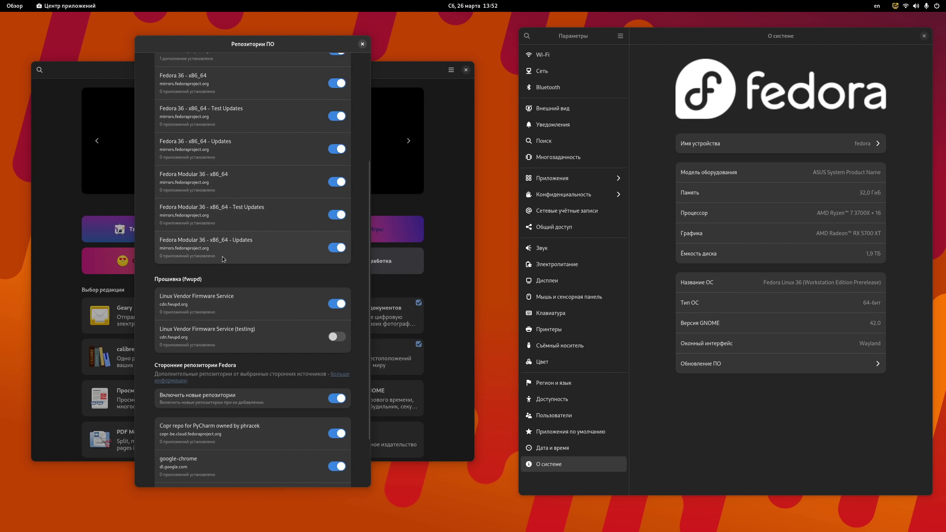
scroll(229, 266, down, 2)
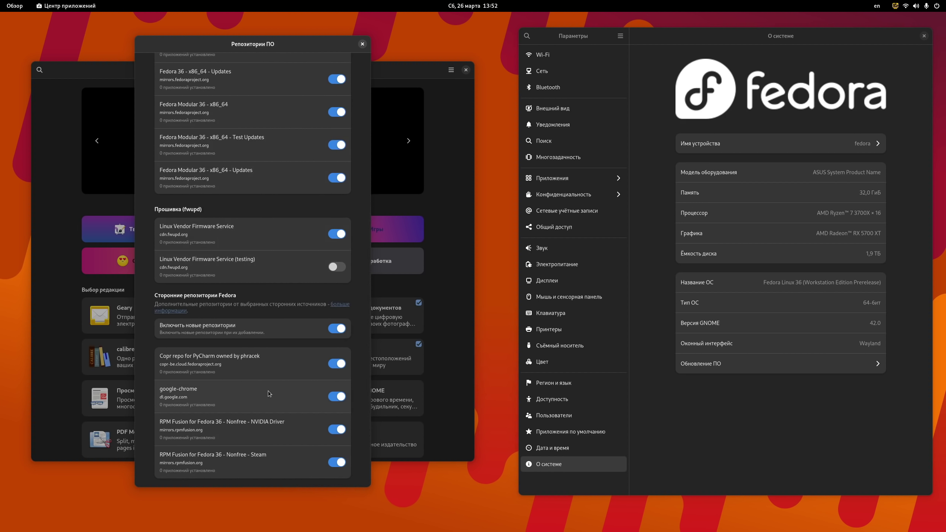
scroll(268, 389, up, 6)
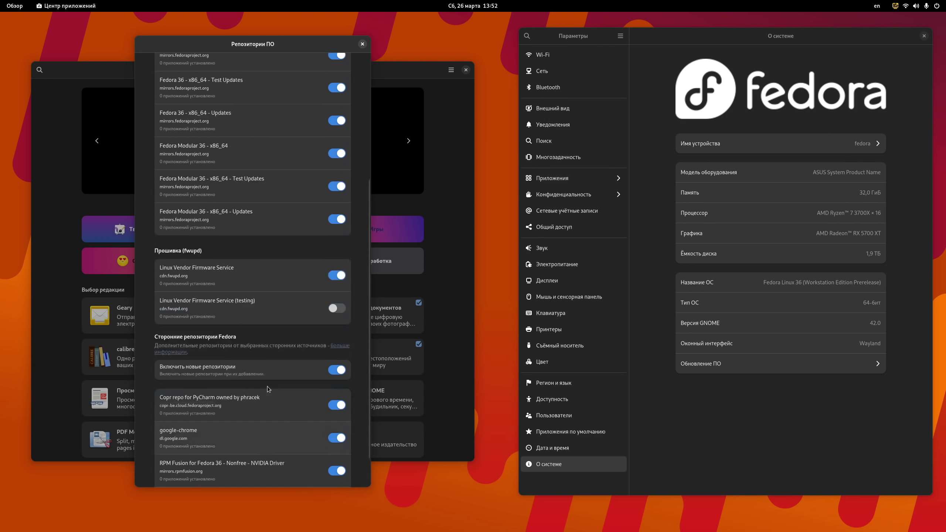
Step: Close the repositories list and look over Geary's details page
scroll(267, 390, up, 1)
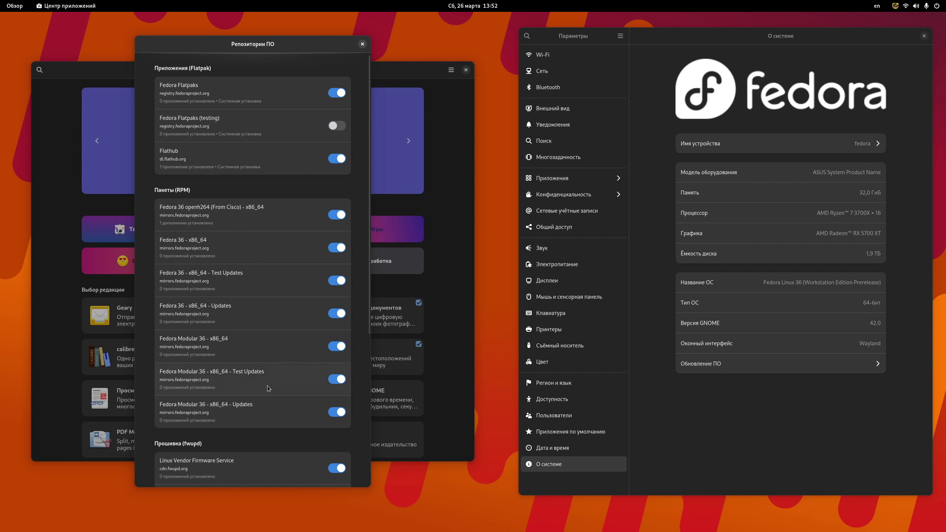
click(362, 44)
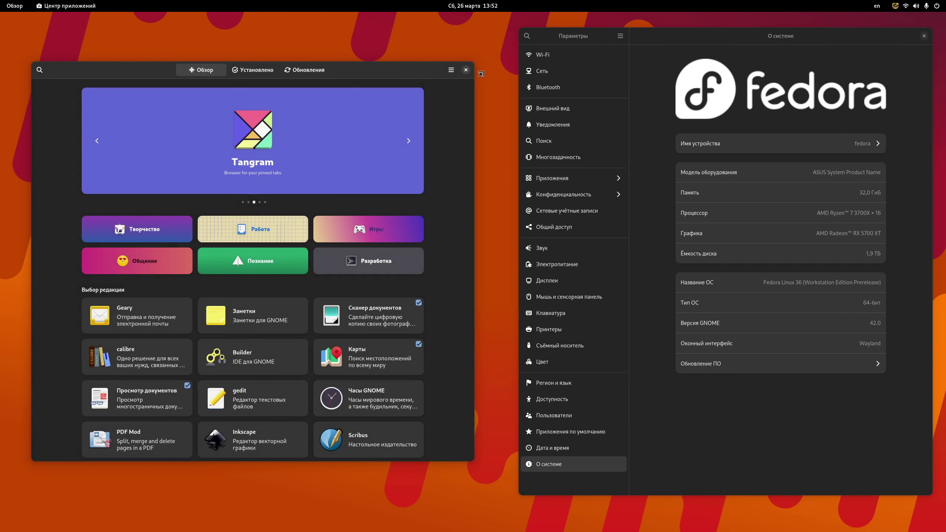
click(161, 321)
scroll(162, 319, down, 8)
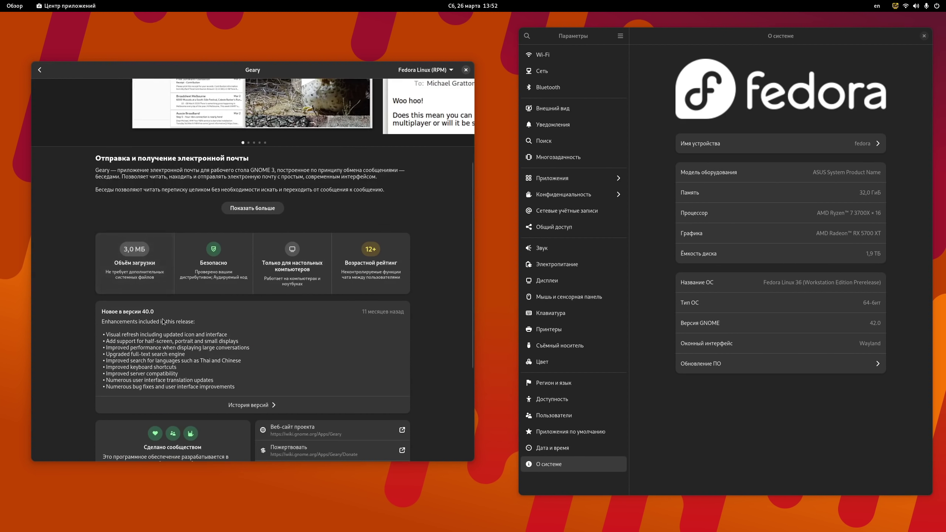
scroll(225, 375, up, 8)
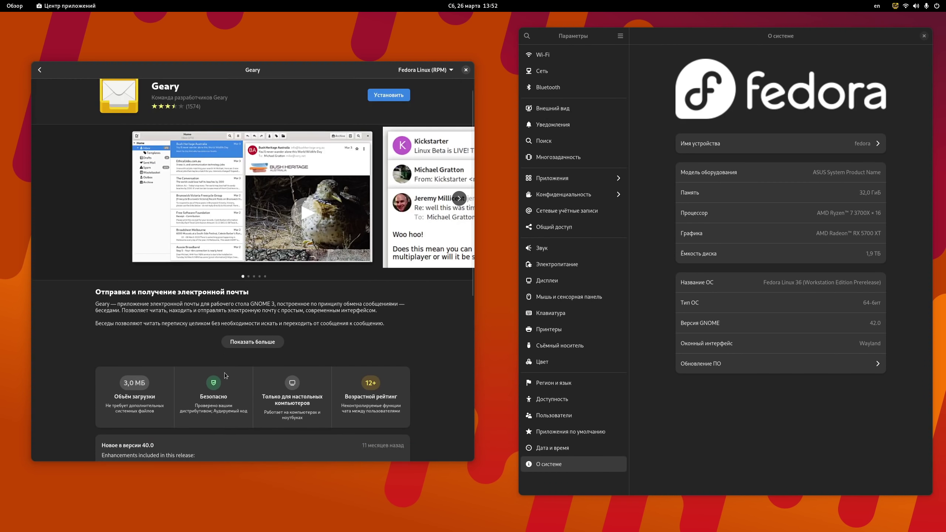
scroll(225, 374, down, 8)
scroll(225, 372, up, 8)
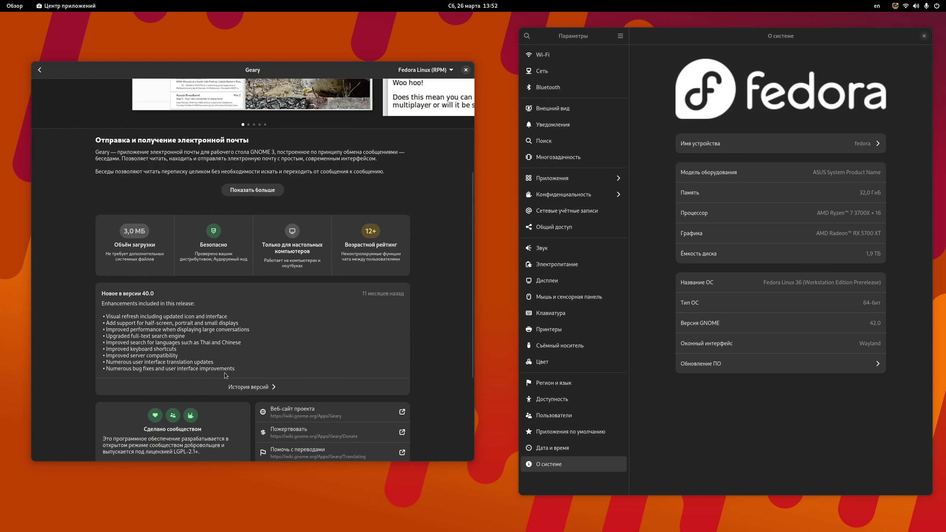
Step: Go back to the store front, view the installed applications, then close Software
click(40, 70)
drag(134, 72, 142, 69)
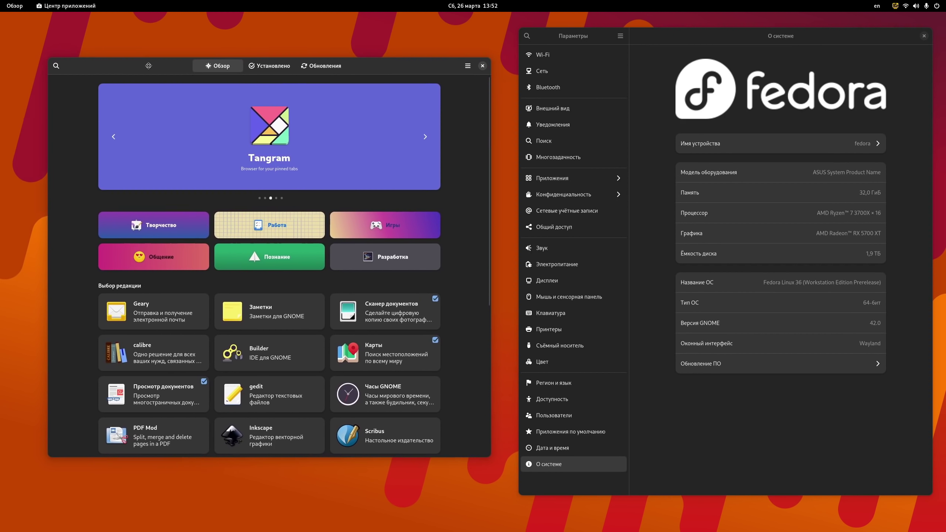
click(259, 68)
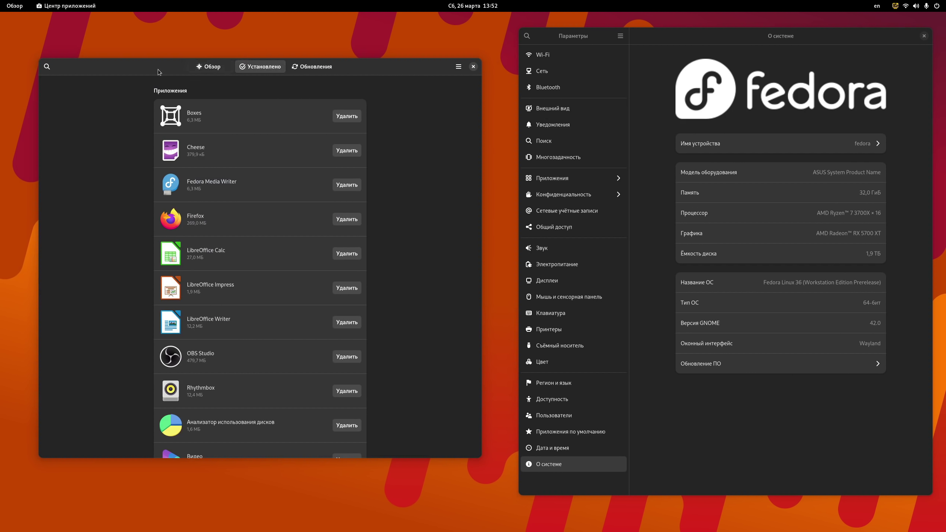
click(472, 67)
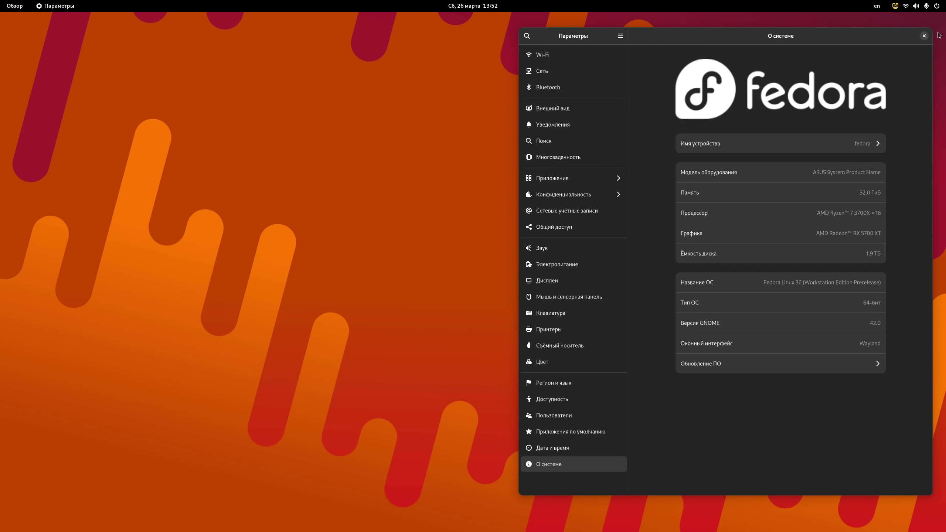
Step: Close Settings and launch Files on the Home folder, enlarging and repositioning its window
click(925, 35)
mouse_move(1, 3)
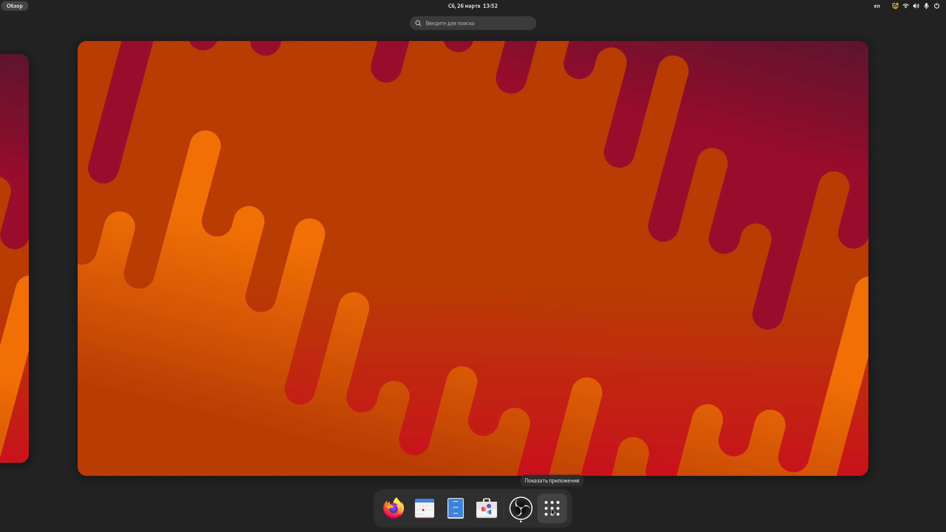
click(456, 509)
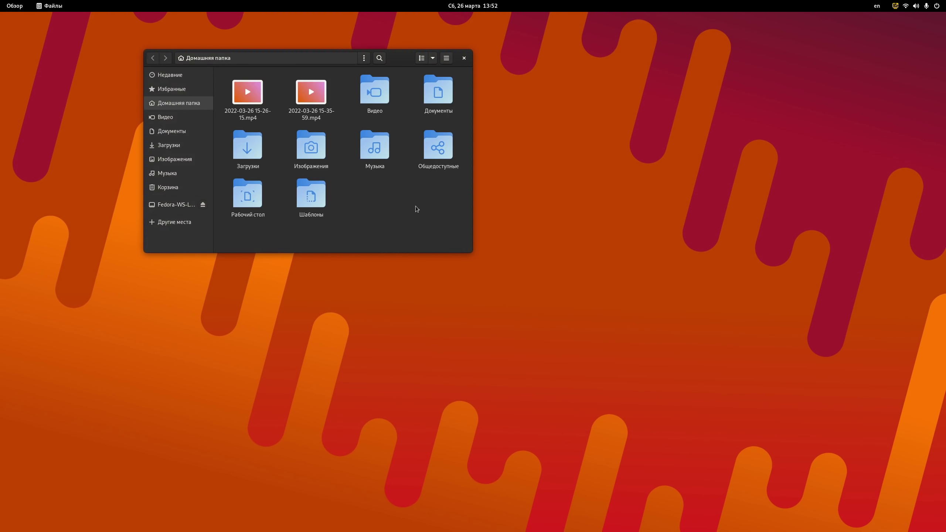
drag(472, 254, 740, 419)
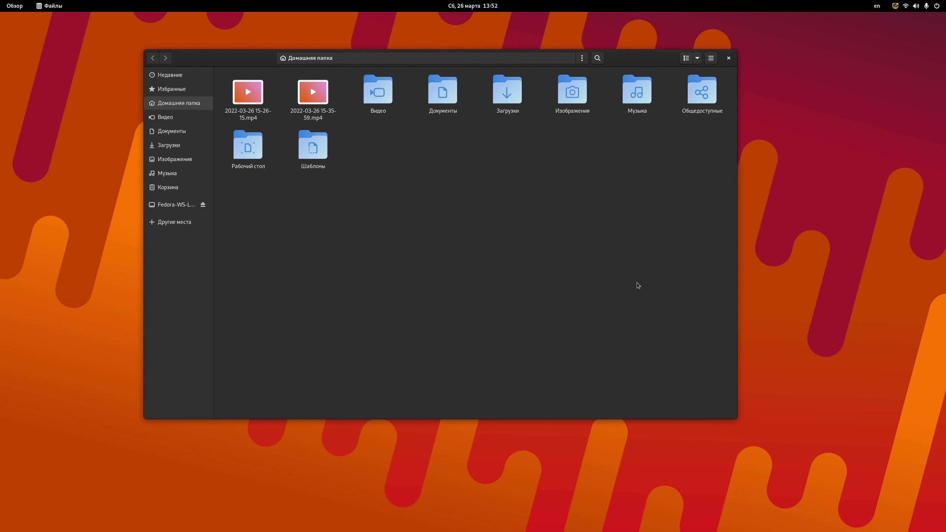
drag(623, 60, 521, 96)
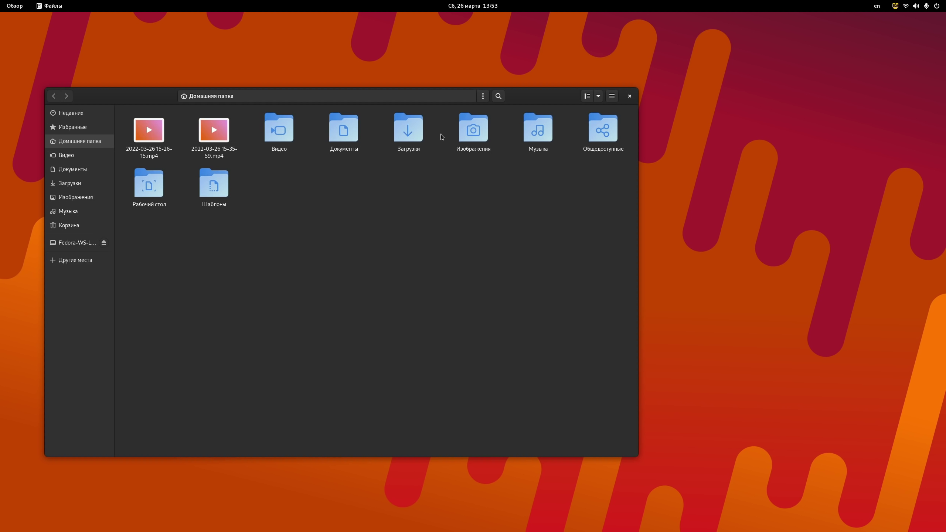
drag(624, 243, 296, 106)
drag(192, 112, 257, 229)
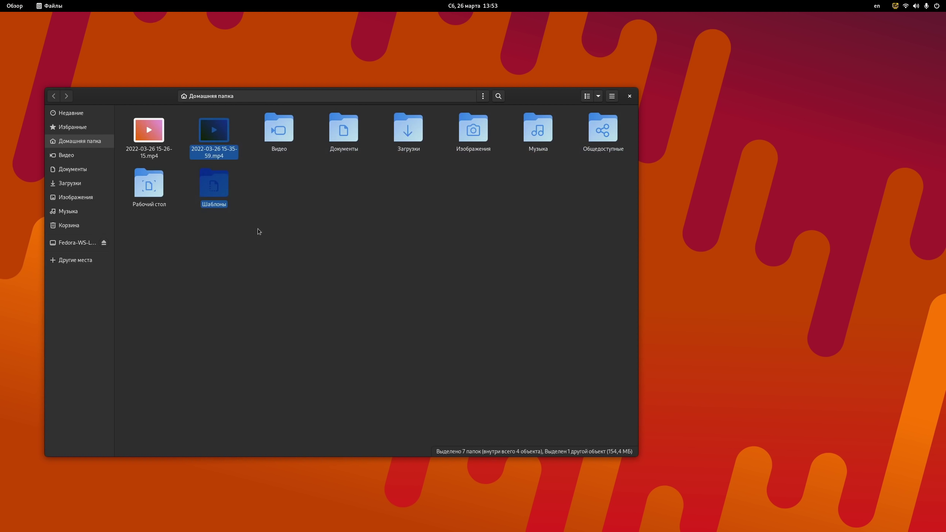
click(379, 233)
click(598, 96)
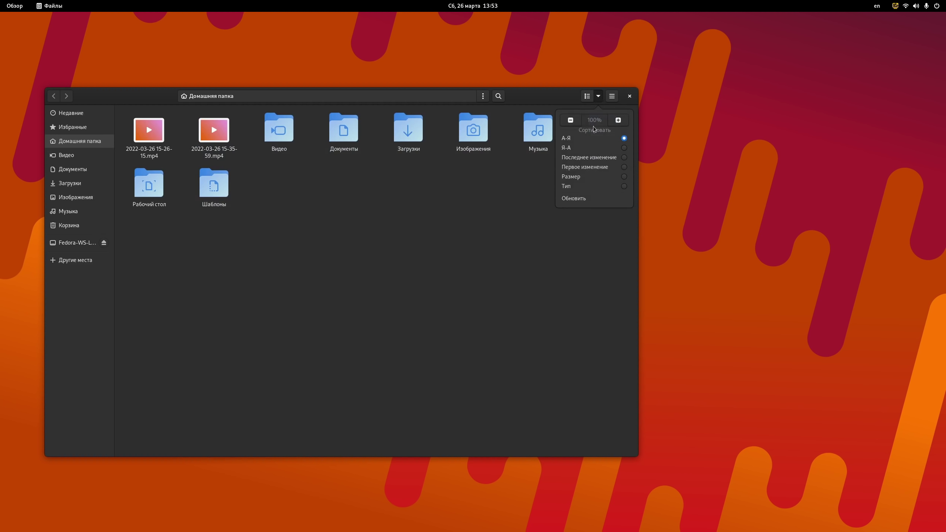
click(571, 120)
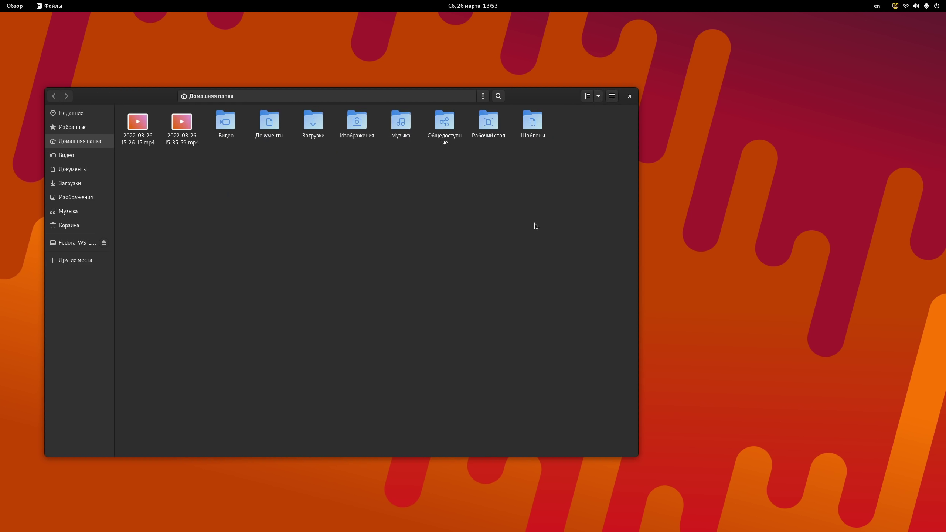
drag(535, 225, 221, 119)
click(334, 258)
click(587, 96)
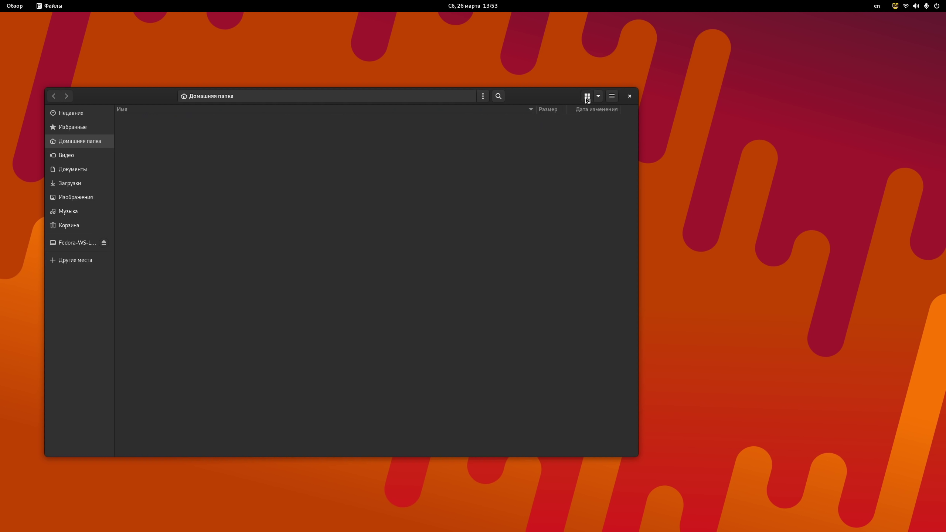
click(586, 98)
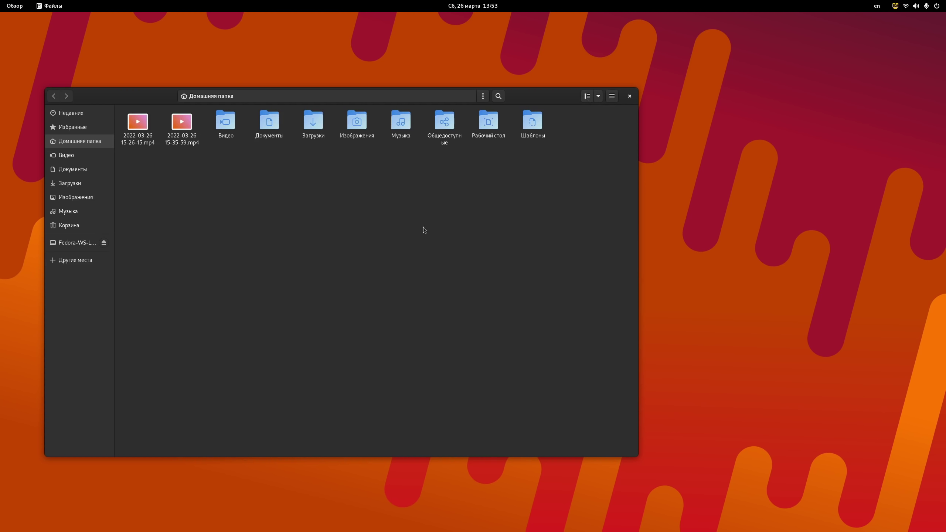
click(599, 96)
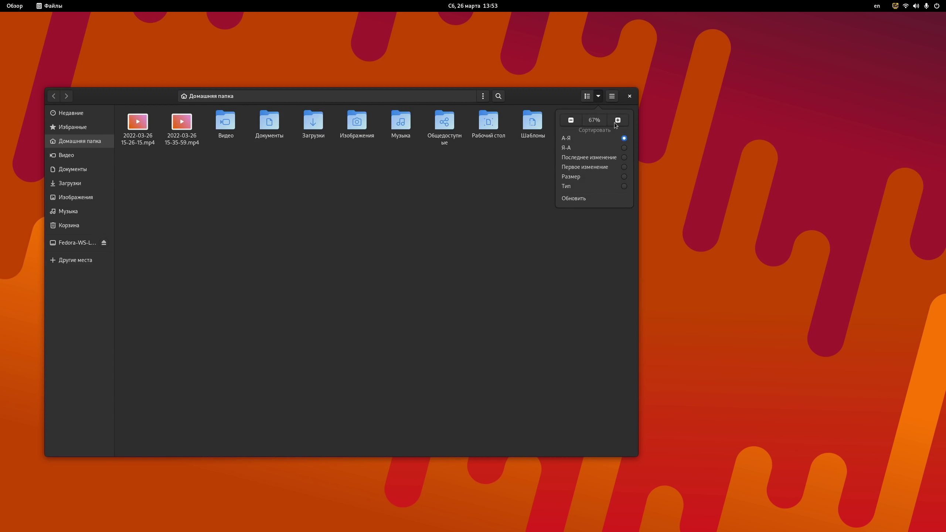
click(607, 126)
click(588, 96)
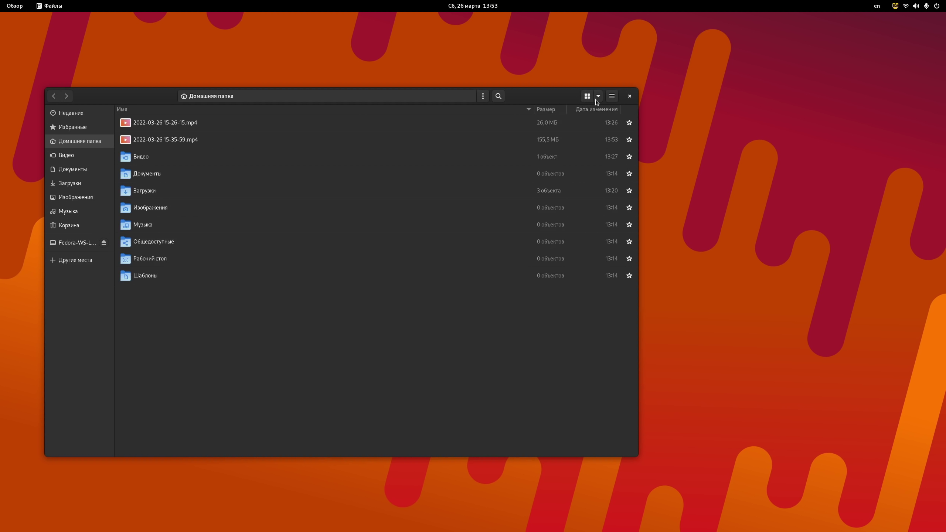
click(598, 96)
click(578, 123)
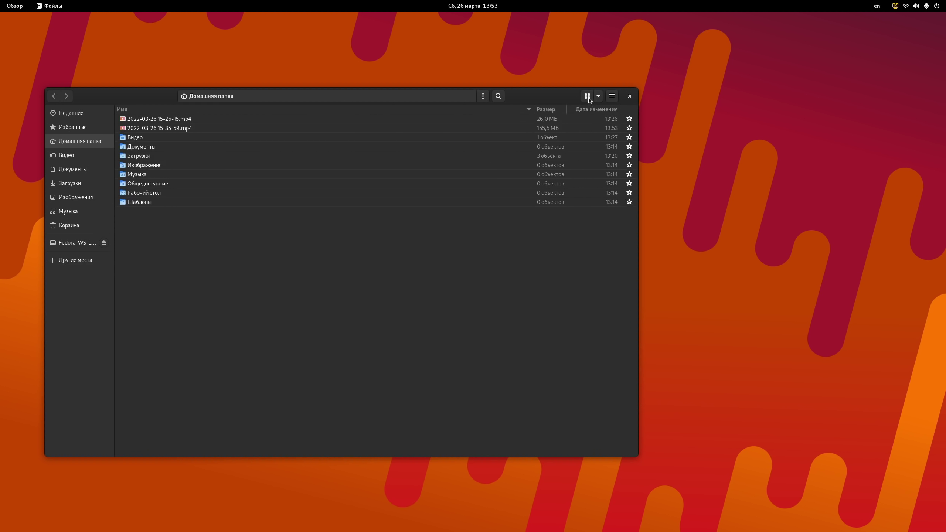
click(588, 97)
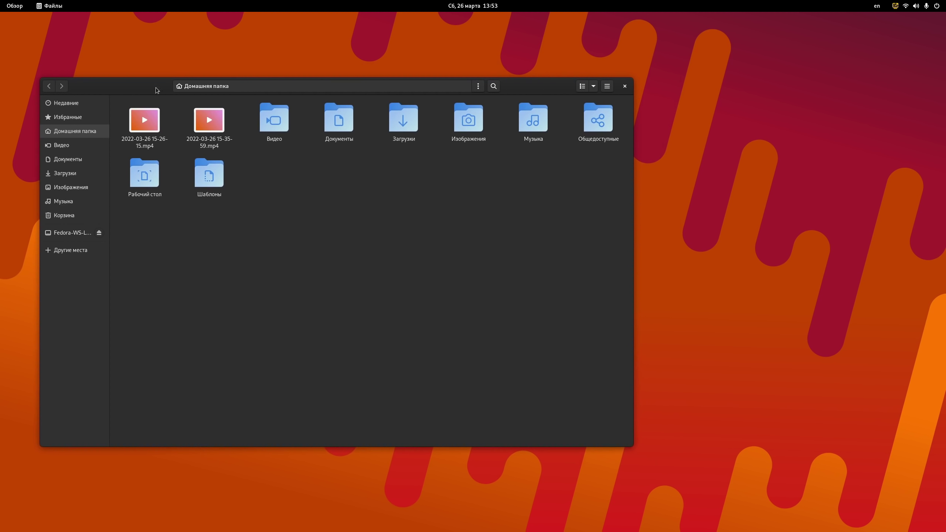
mouse_move(112, 99)
mouse_down()
mouse_move(120, 128)
mouse_move(97, 96)
mouse_up()
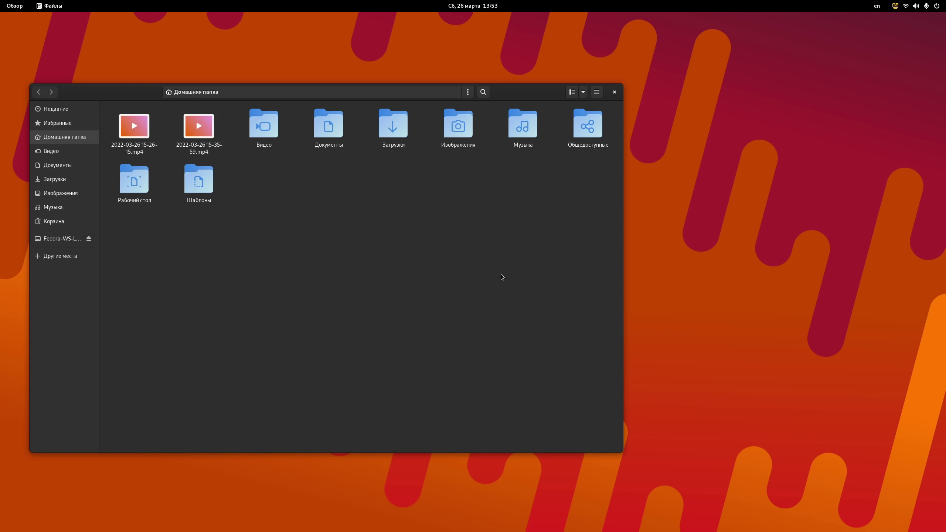
Step: Open the Files About box, check its credits, and follow the website link into Firefox
click(597, 91)
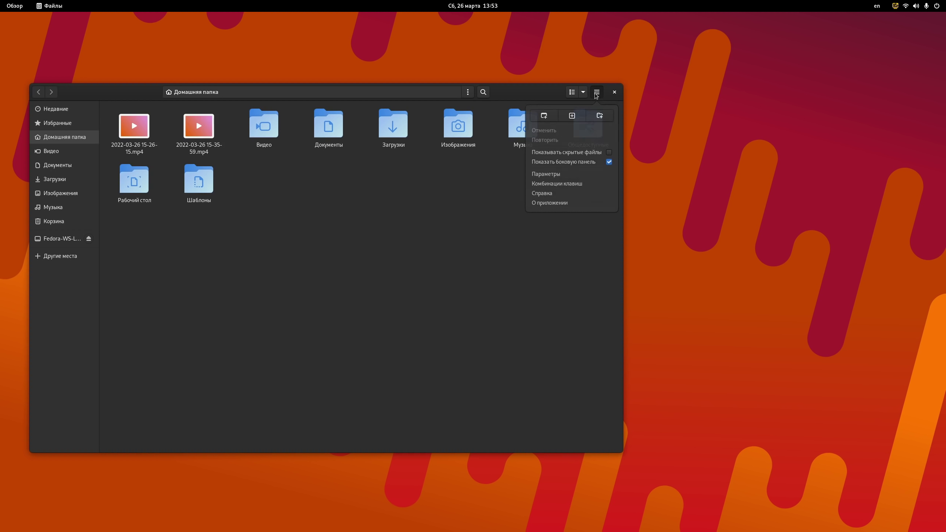
click(578, 206)
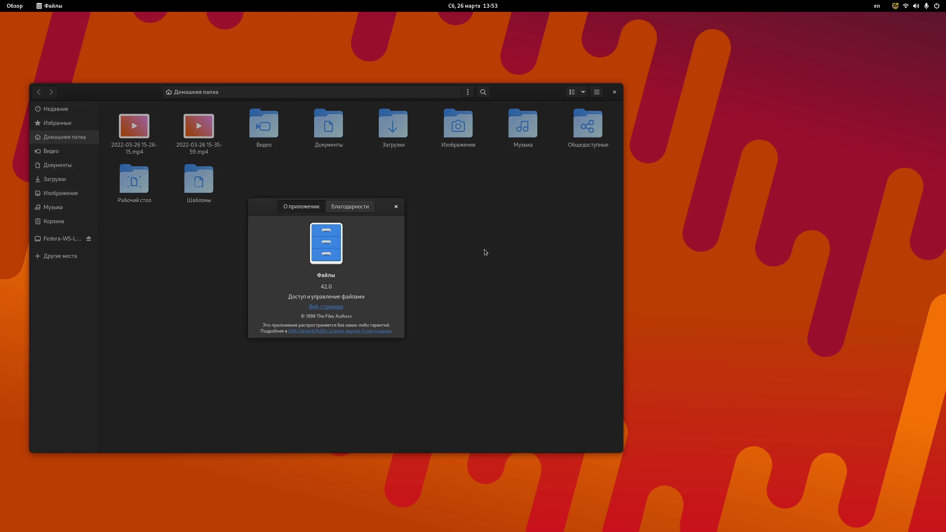
click(396, 207)
click(597, 92)
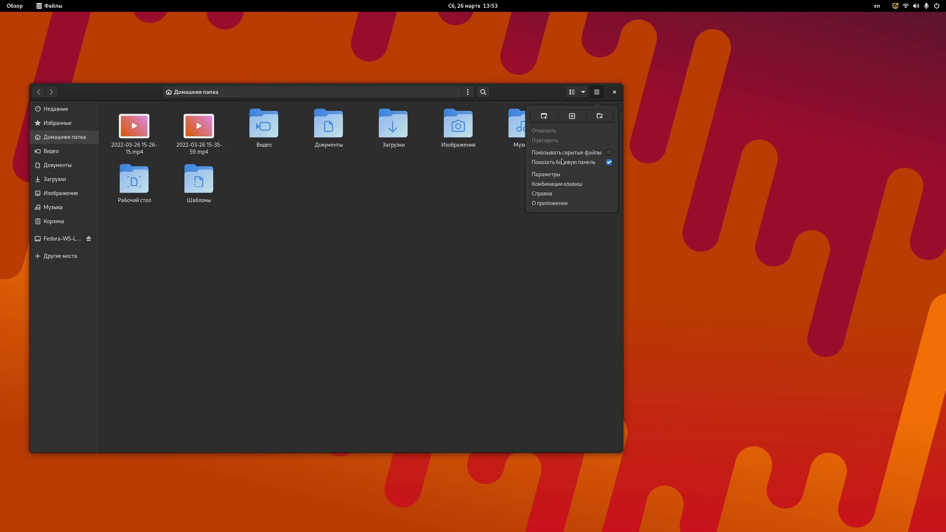
click(576, 204)
click(349, 207)
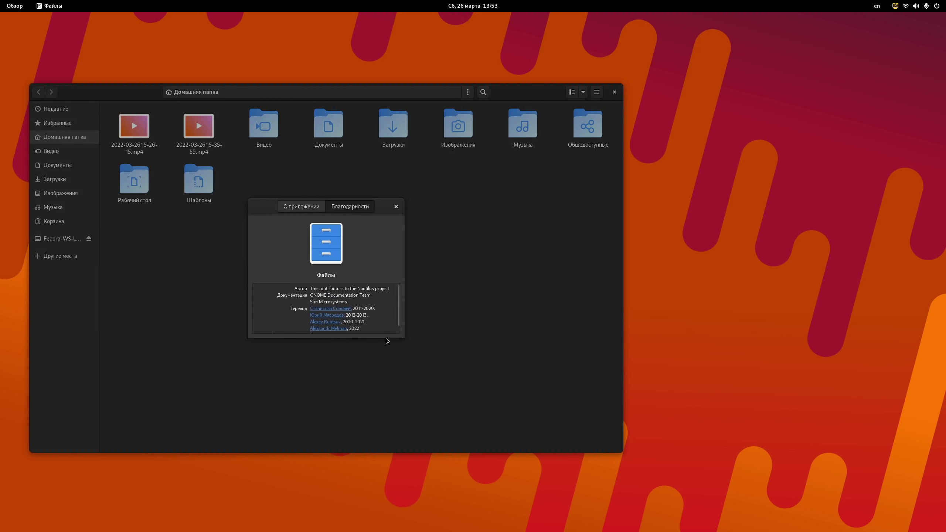
click(319, 207)
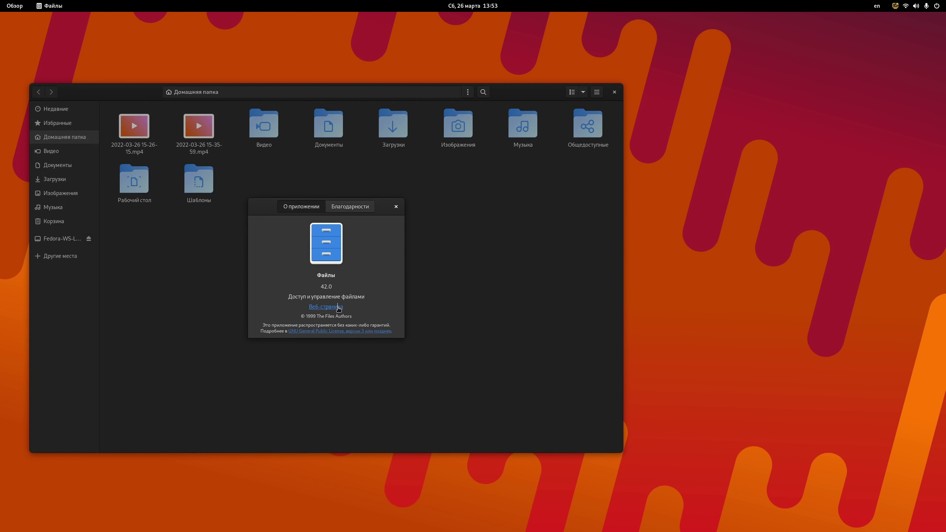
click(326, 307)
drag(323, 15, 383, 57)
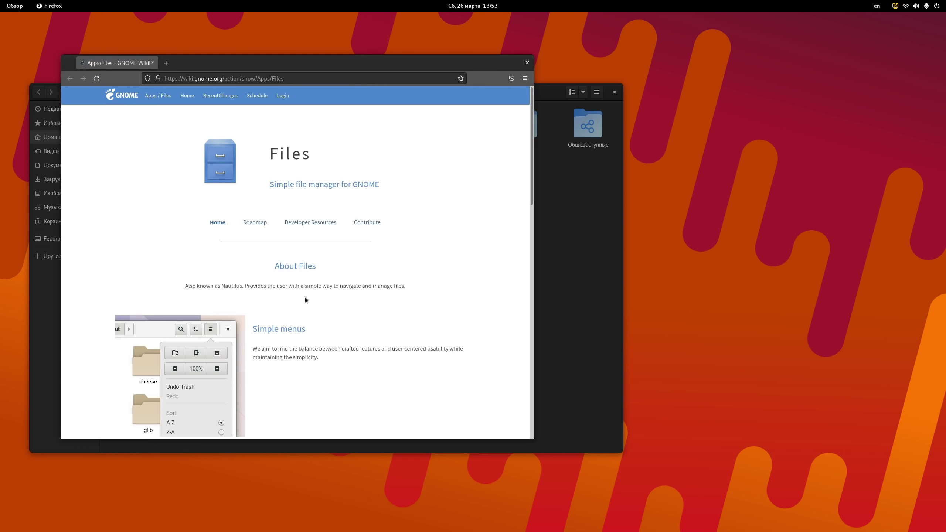
Step: Scroll through the GNOME wiki Files page and jump back to the top
scroll(305, 299, down, 1)
scroll(305, 300, down, 6)
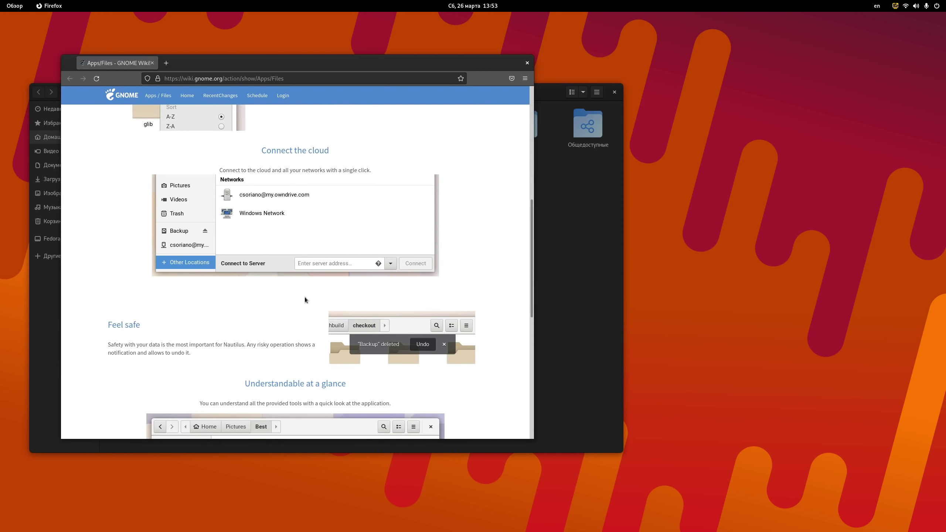
scroll(305, 300, down, 6)
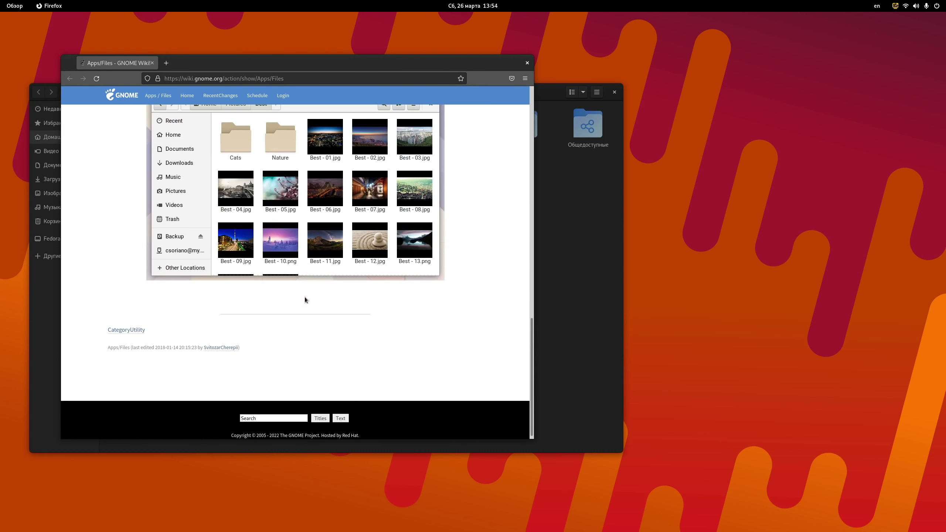
key(Home)
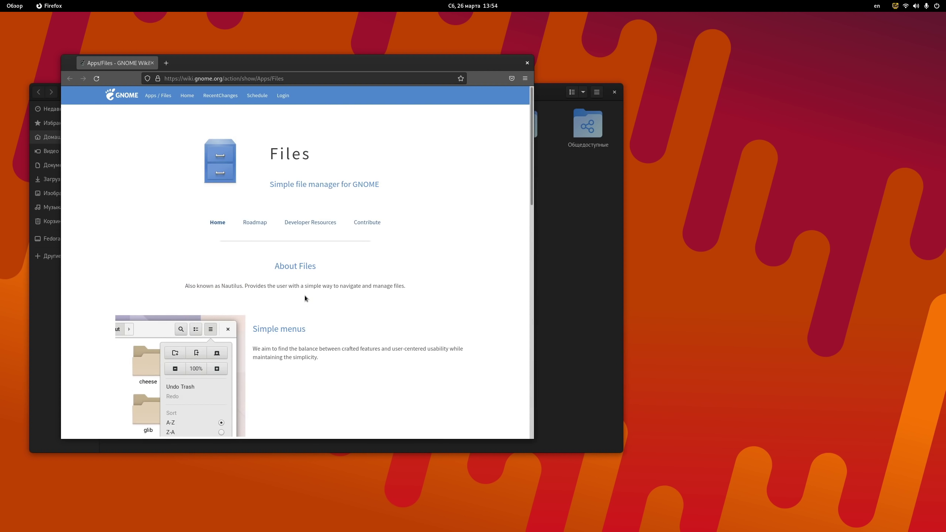
Step: Open the Files Roadmap page and read through it, briefly selecting the Port to GAction item
click(256, 222)
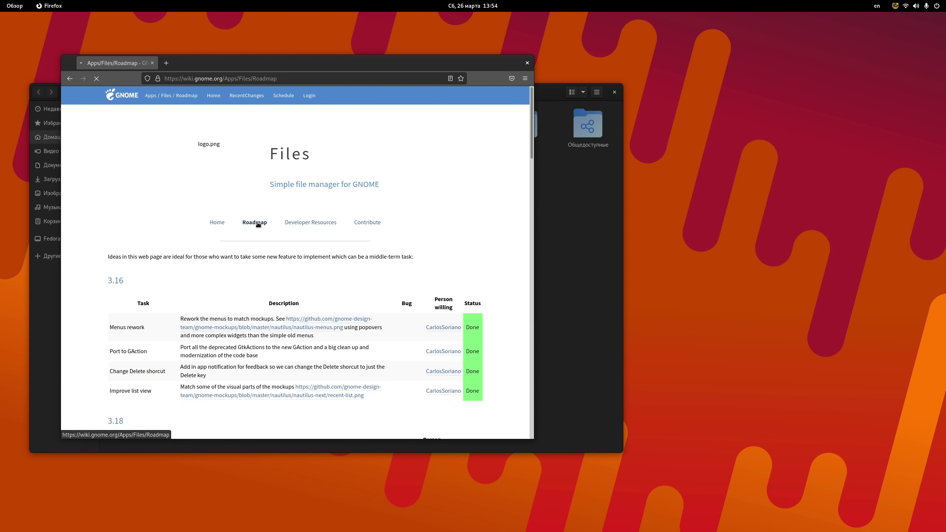
scroll(276, 308, down, 3)
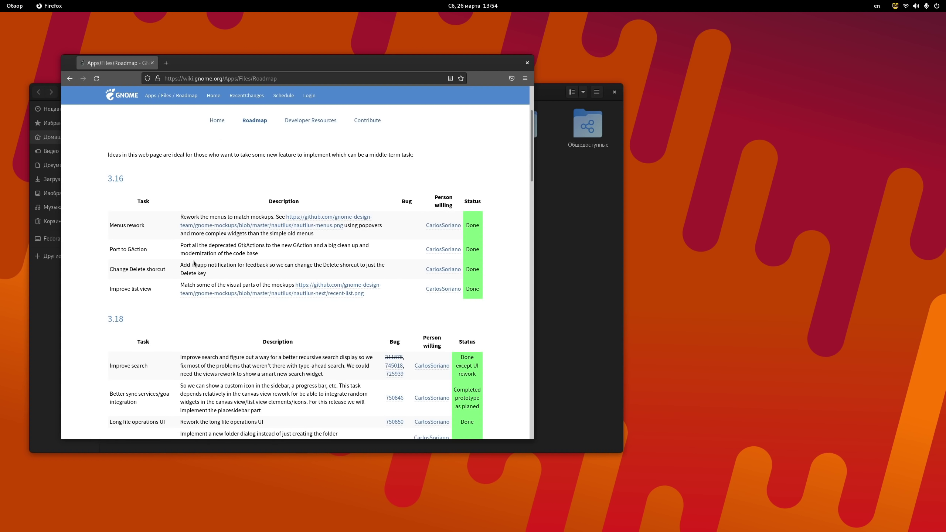
drag(147, 249, 109, 251)
click(155, 275)
scroll(155, 276, down, 2)
scroll(155, 275, up, 4)
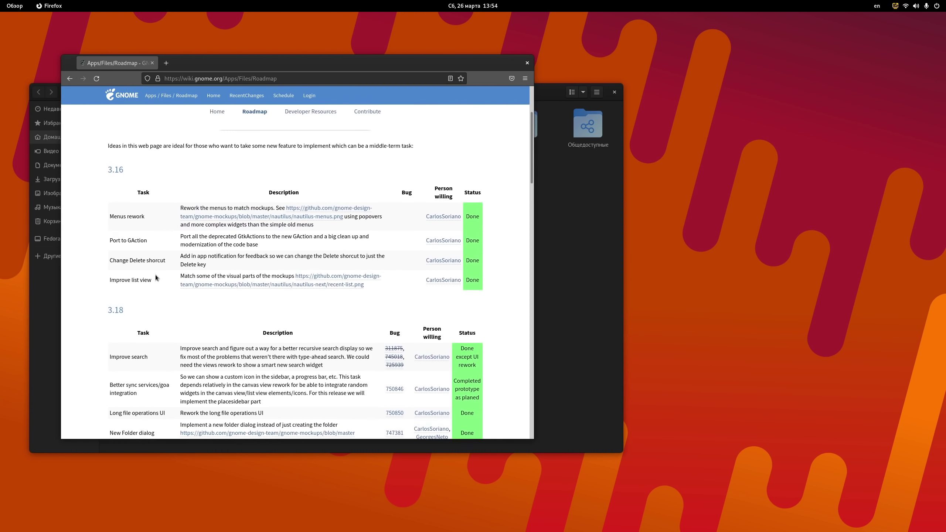
scroll(155, 274, down, 5)
scroll(155, 274, down, 10)
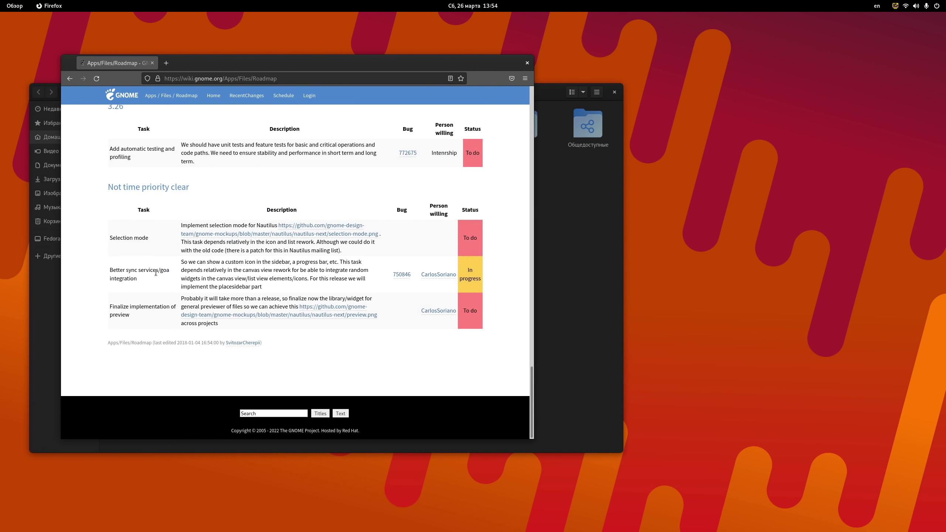
scroll(155, 274, up, 5)
scroll(155, 272, down, 6)
scroll(156, 273, down, 1)
Step: Switch to Files and back to Firefox, then close the browser
click(577, 226)
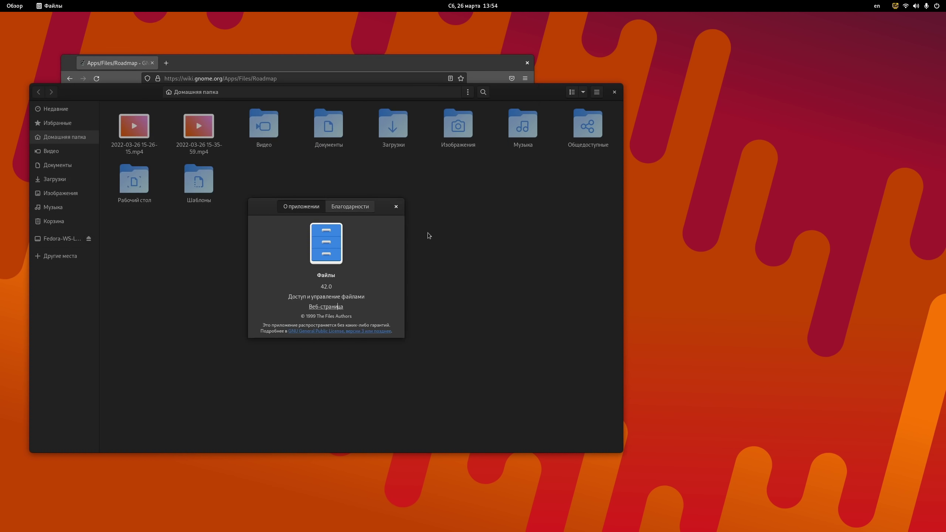
key(super)
click(298, 275)
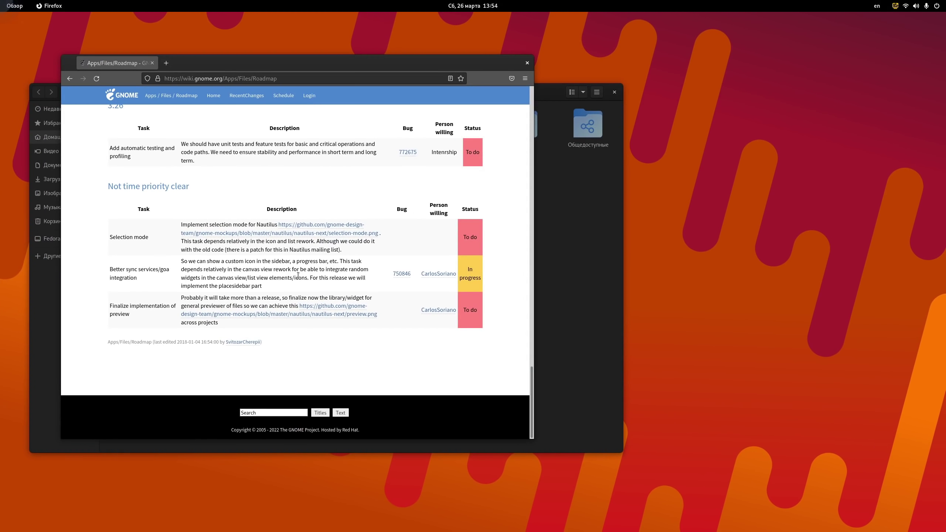
scroll(300, 272, up, 20)
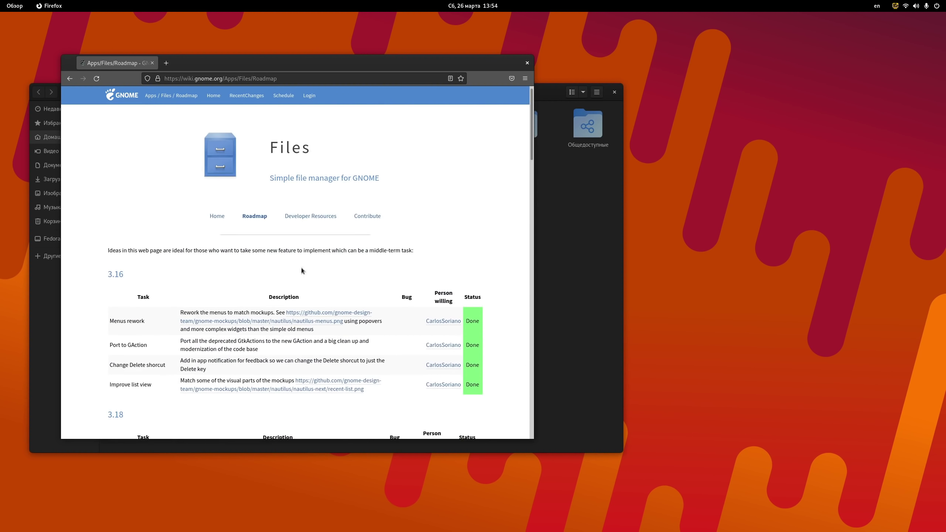
click(527, 62)
Step: Close the About box and enable folders-first, create-link and permanent-delete in Files preferences
click(396, 207)
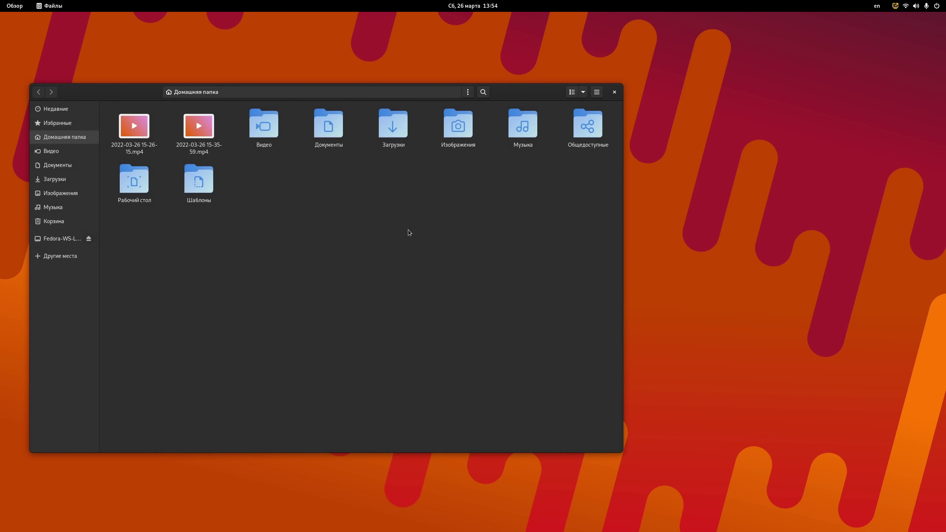
click(597, 92)
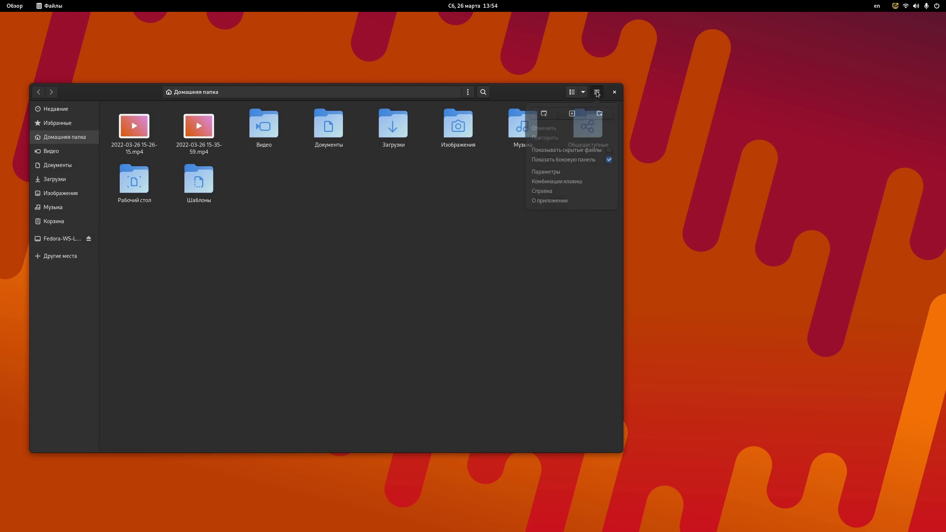
click(565, 173)
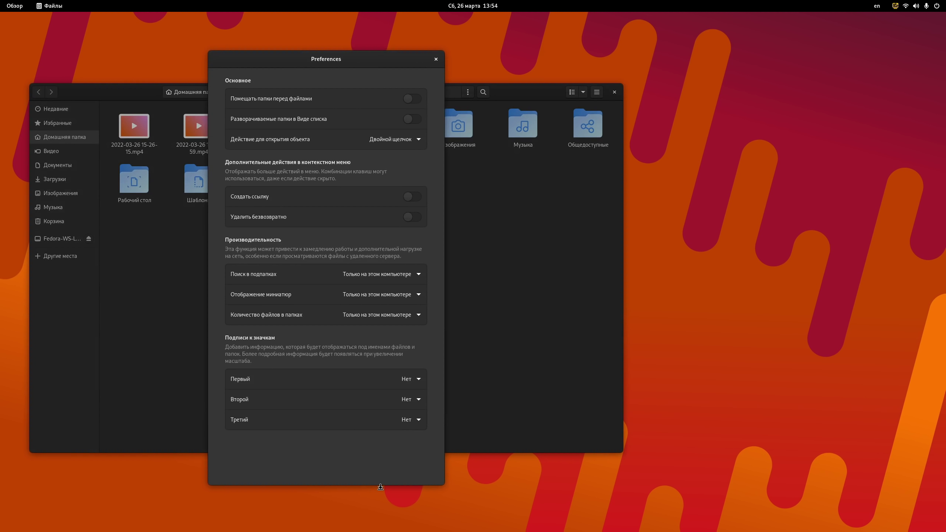
click(420, 100)
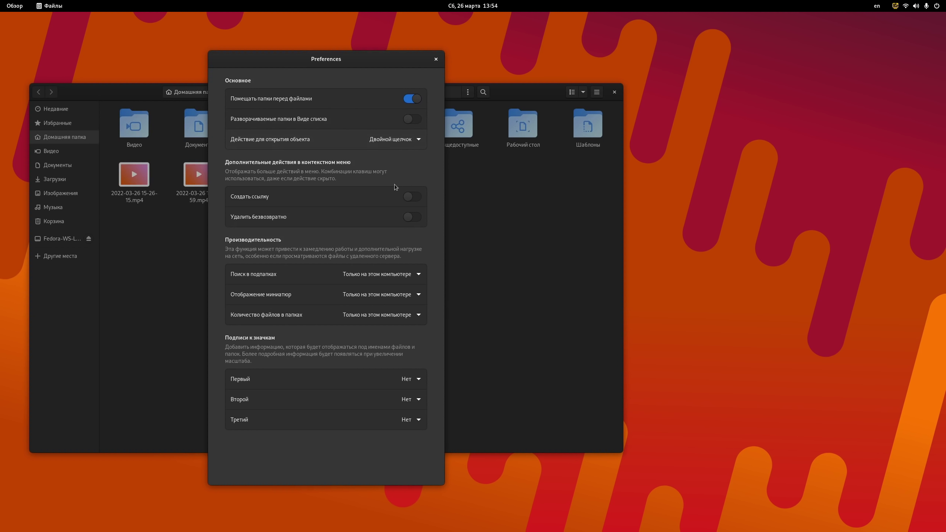
click(415, 196)
click(416, 217)
Step: Set subfolder search, thumbnails and folder item counts to apply to all files and folders
click(384, 274)
click(379, 310)
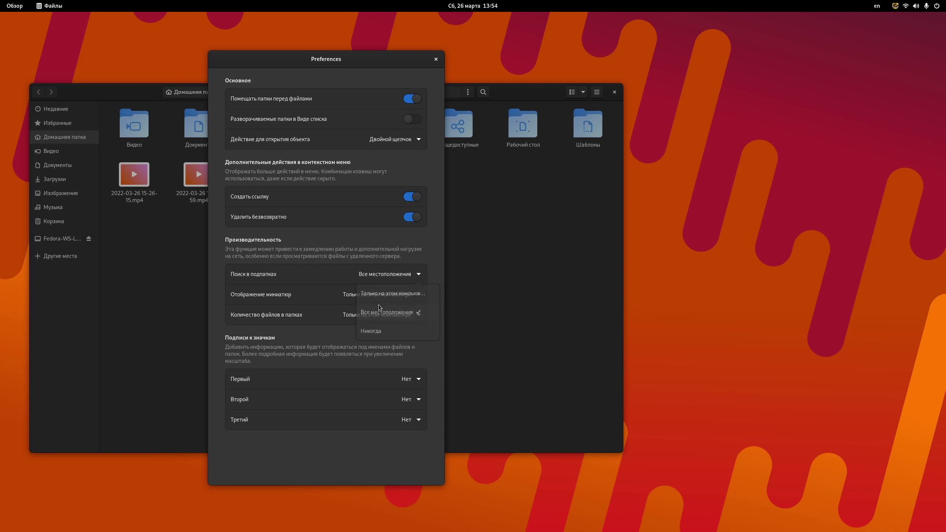
click(380, 294)
click(380, 330)
click(381, 322)
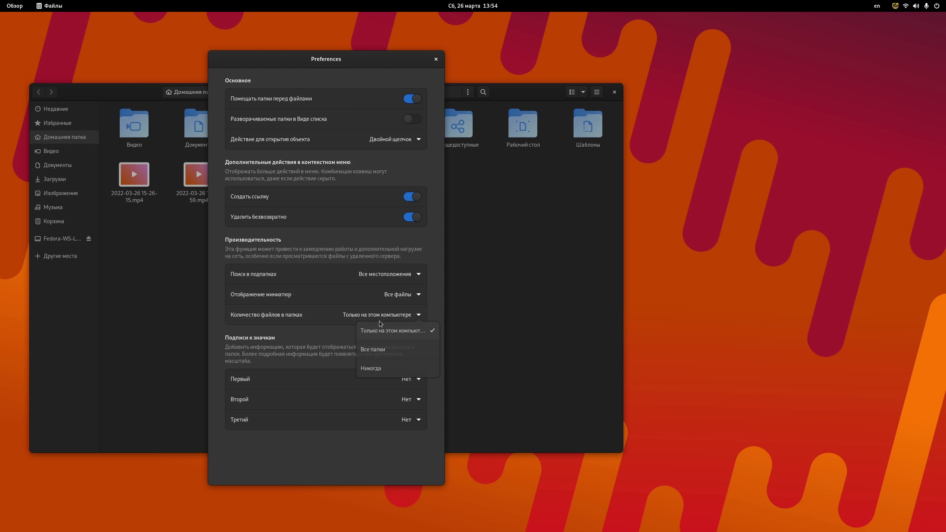
click(377, 349)
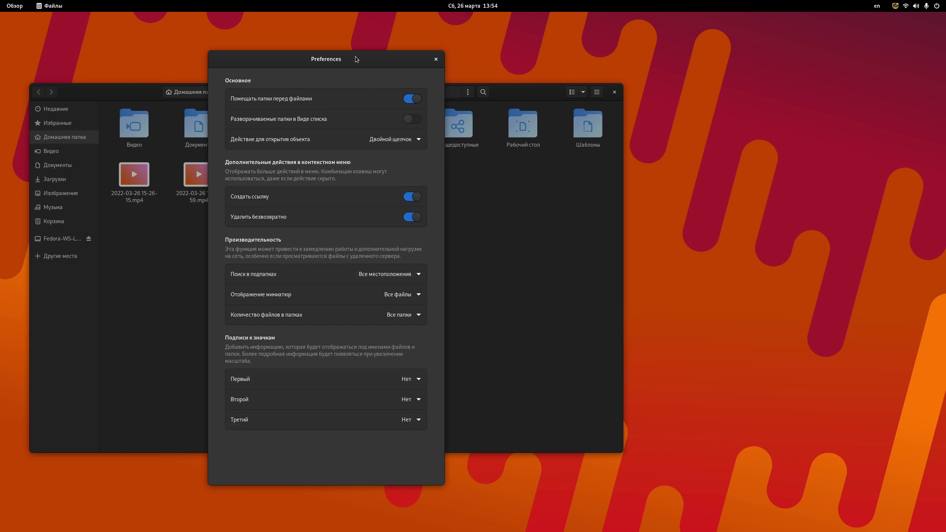
drag(357, 59, 400, 77)
Step: Close the preferences and reload the Home folder view from the view options
click(479, 77)
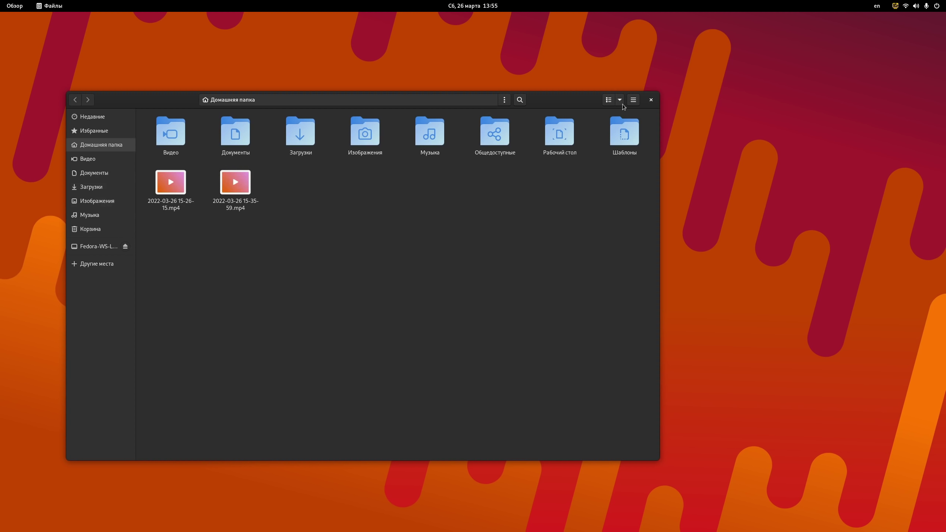
key(super)
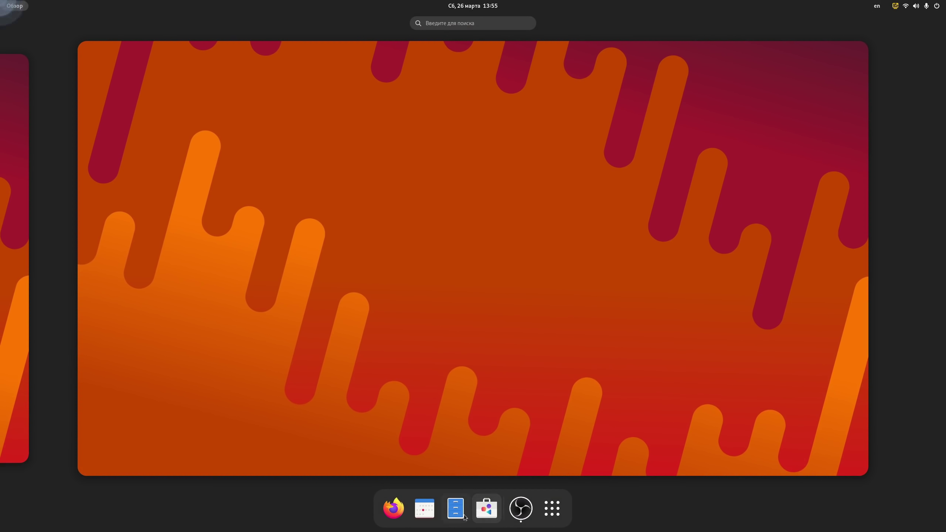
click(383, 176)
click(729, 71)
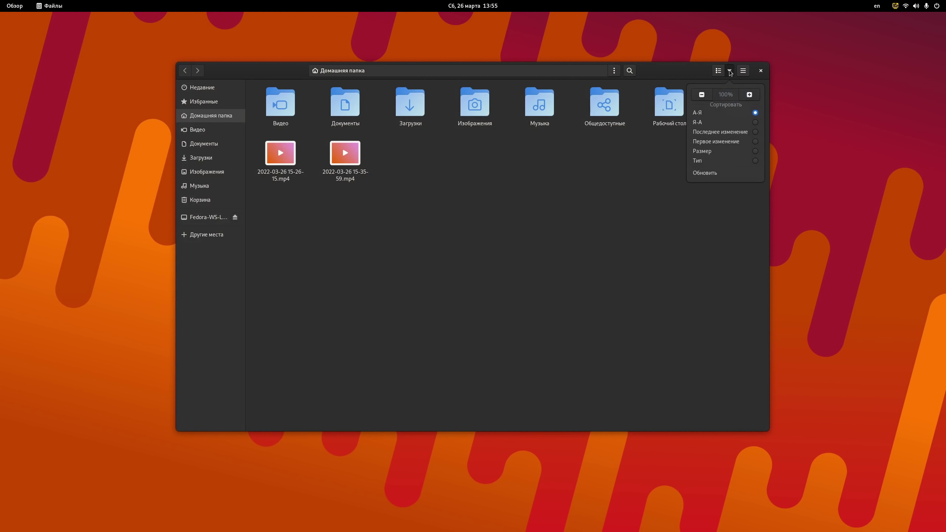
click(715, 173)
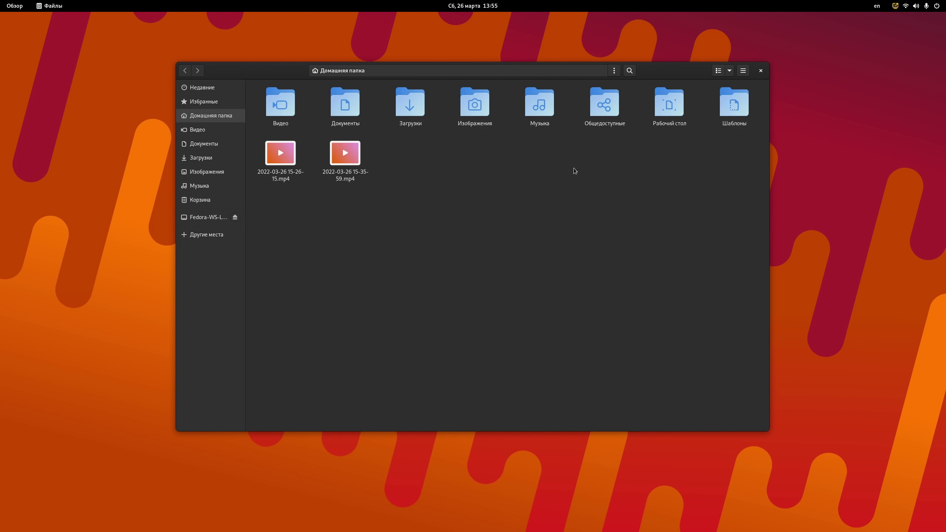
Step: Open and cancel the screenshot tool, close Files, and show the application grid
key(Print)
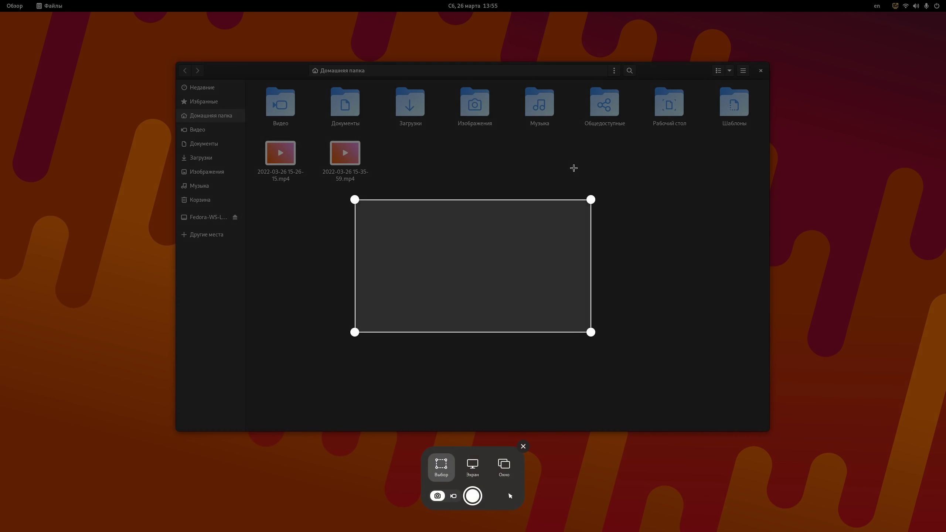
key(Escape)
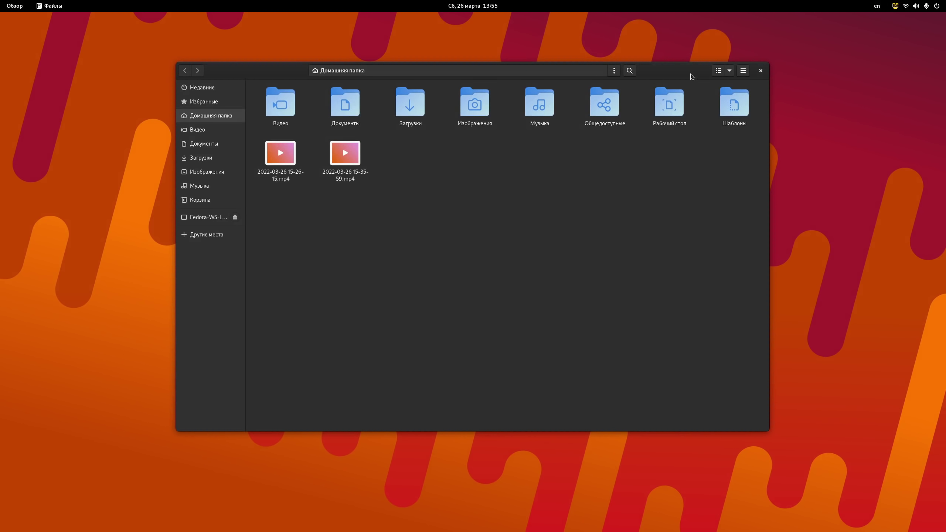
drag(691, 74, 669, 96)
click(743, 94)
key(super)
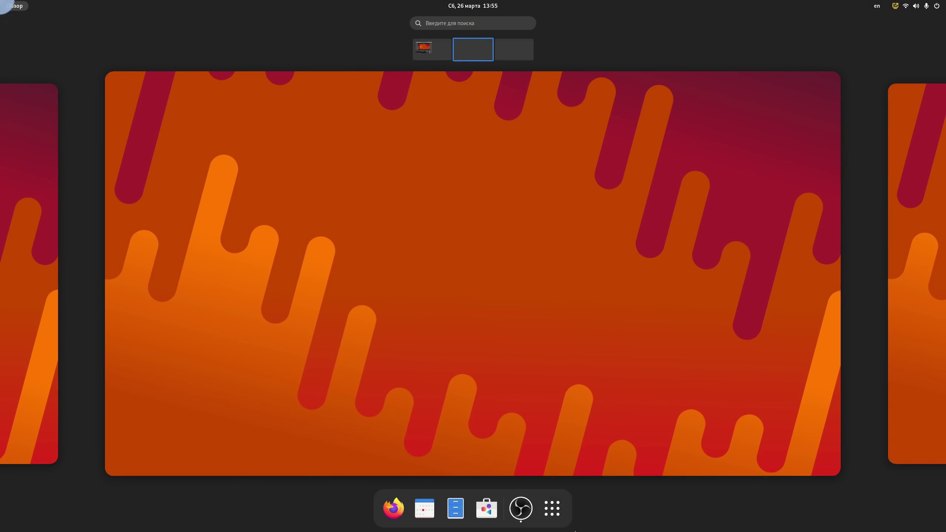
click(553, 509)
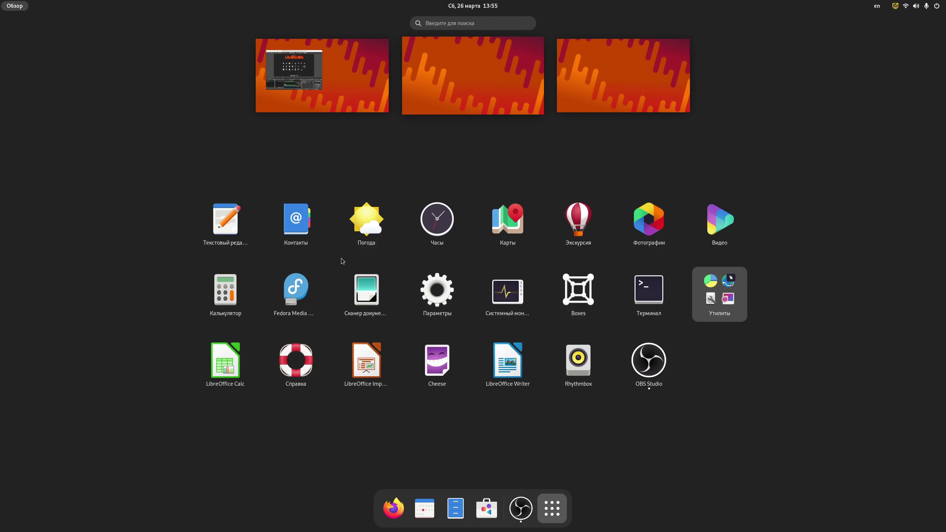
Step: Launch Text Editor, enlarge its window, type ON to complete PLAFON, and zoom in
click(236, 227)
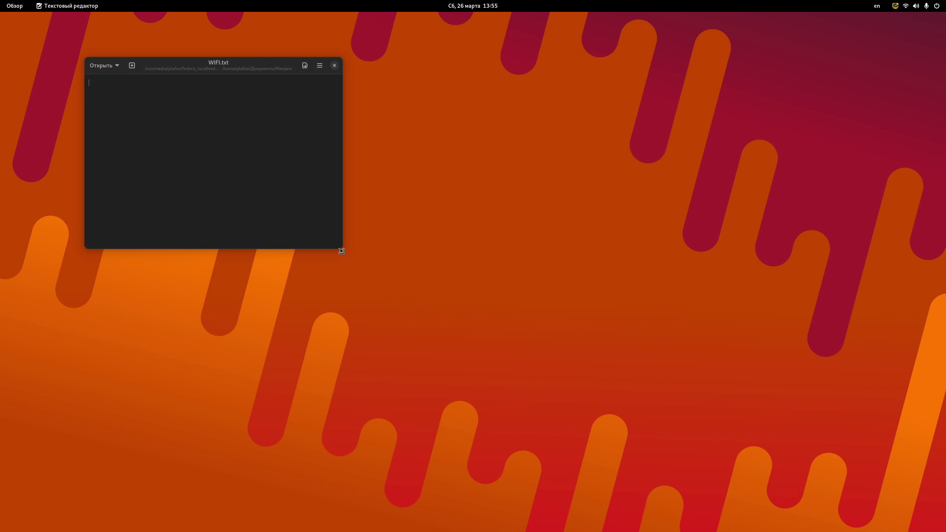
drag(342, 248, 521, 381)
drag(344, 74, 376, 120)
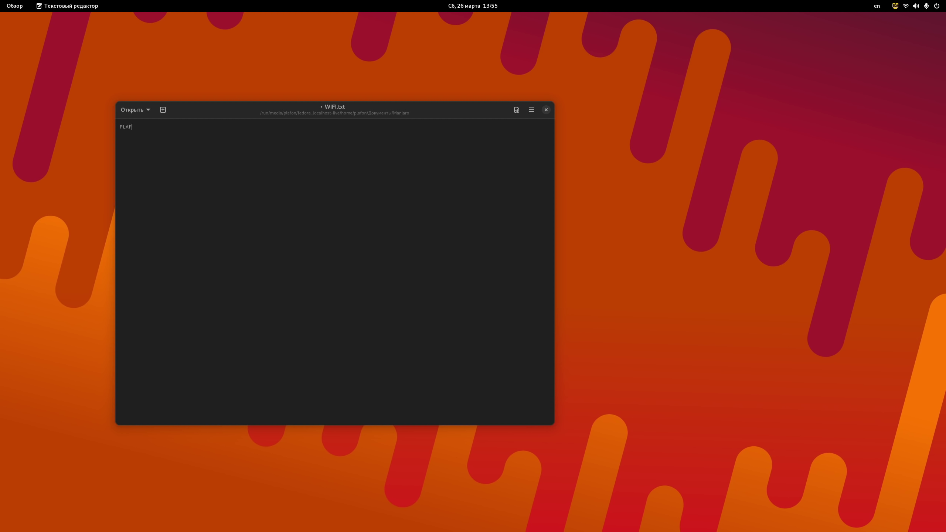
text(ON)
key(ctrl+plus)
key(ctrl+plus)
key(ctrl+plus)
key(ctrl+plus)
key(ctrl+plus)
key(ctrl+plus)
key(ctrl+plus)
key(ctrl+plus)
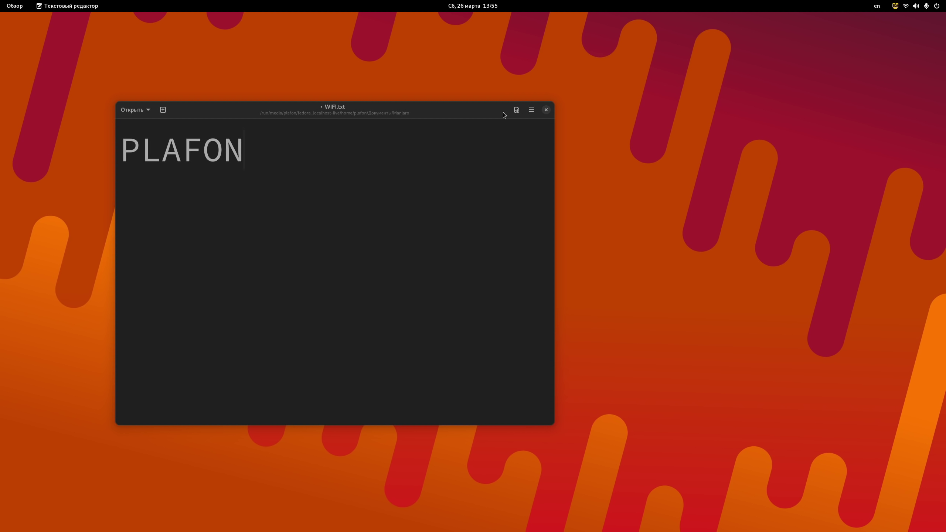
Step: Try the light and system styles, settling on system, then open About Text Editor
click(534, 112)
click(535, 137)
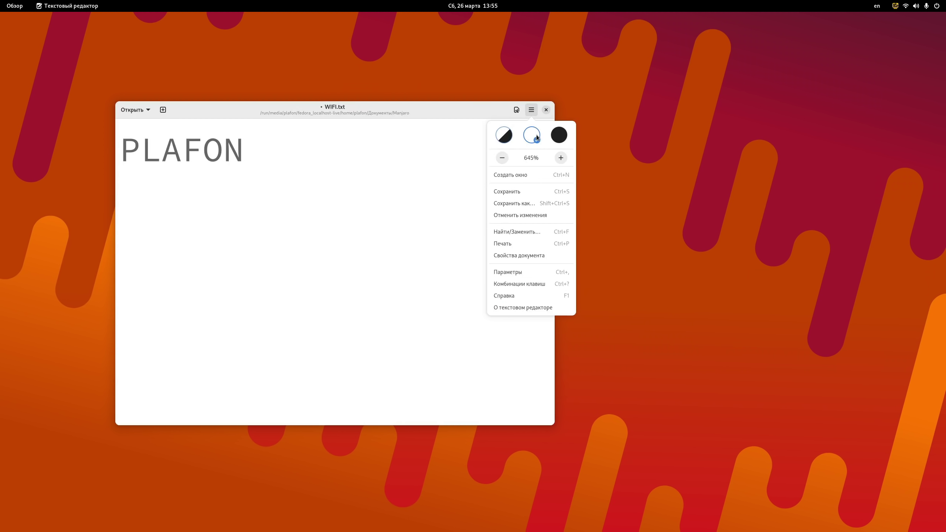
click(503, 134)
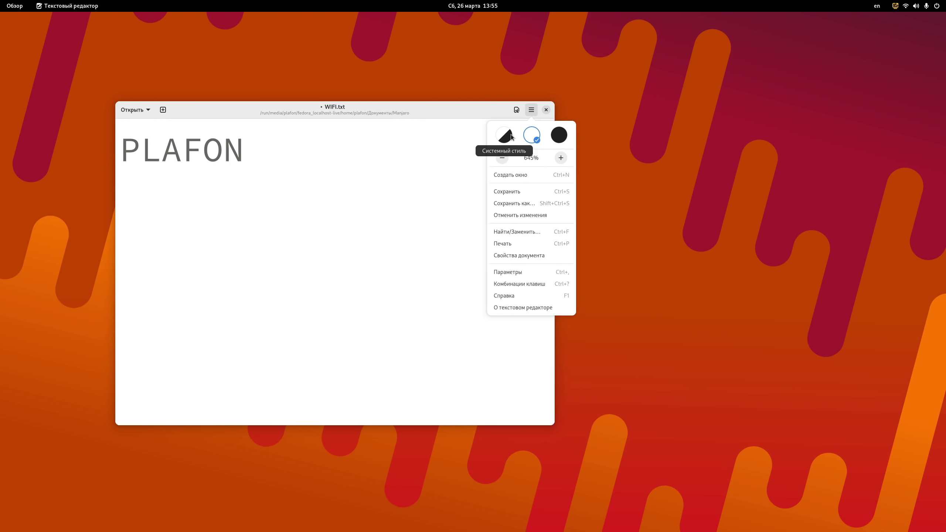
click(511, 136)
click(525, 139)
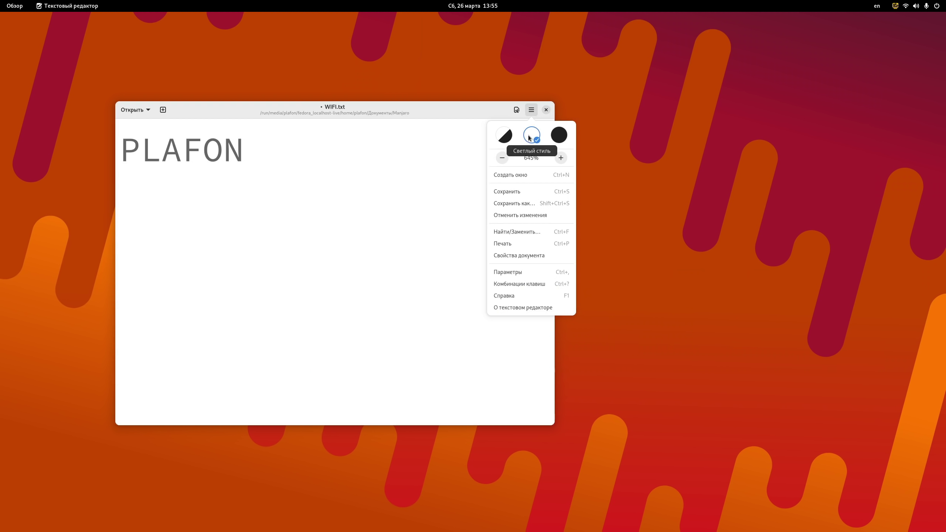
click(508, 136)
click(533, 112)
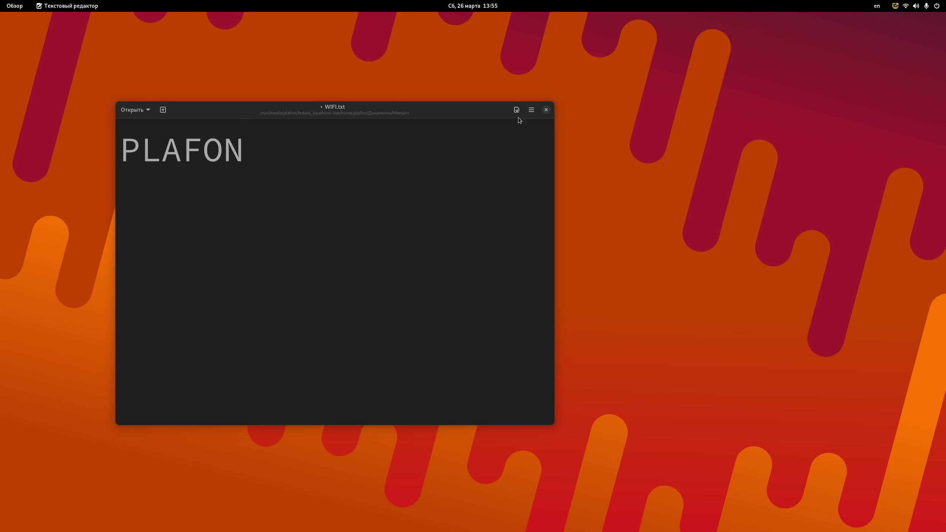
click(529, 113)
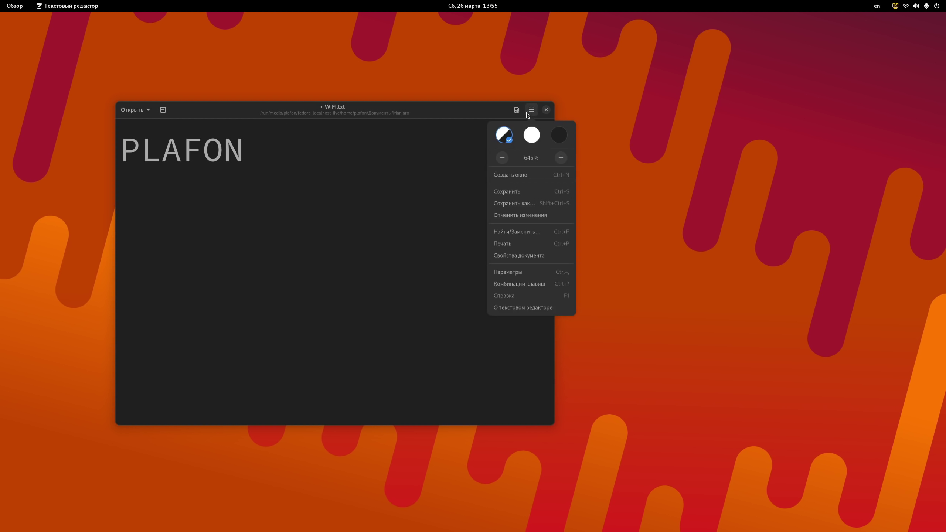
click(524, 308)
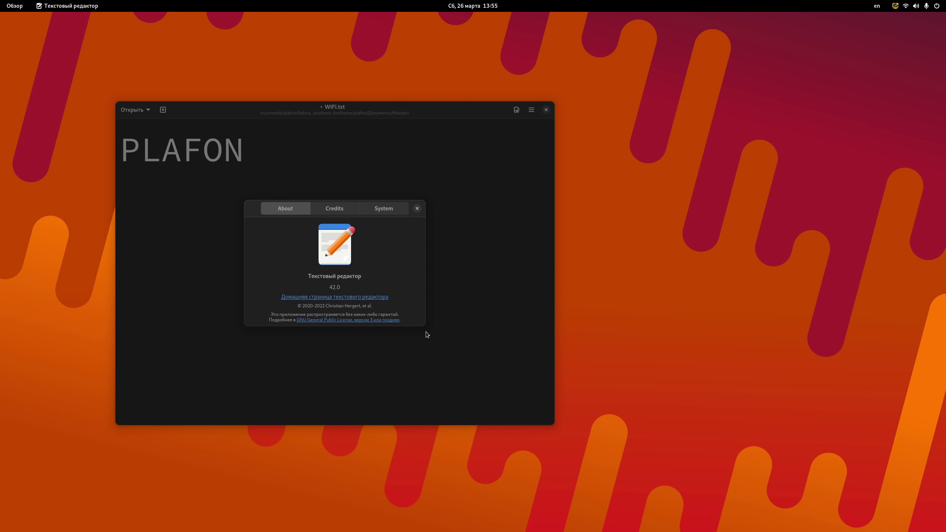
Step: View the System tab's library versions such as GTK 4.6.2, then close the About window
click(397, 209)
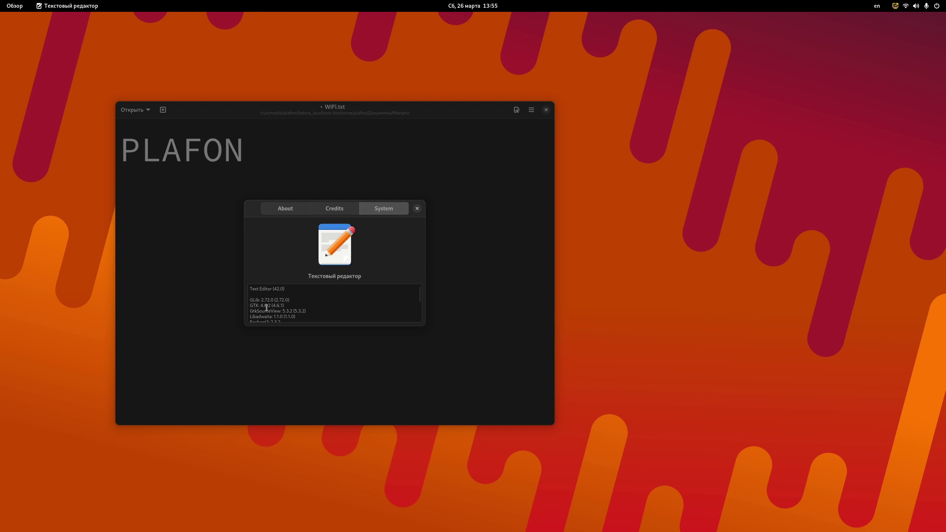
drag(250, 307, 307, 306)
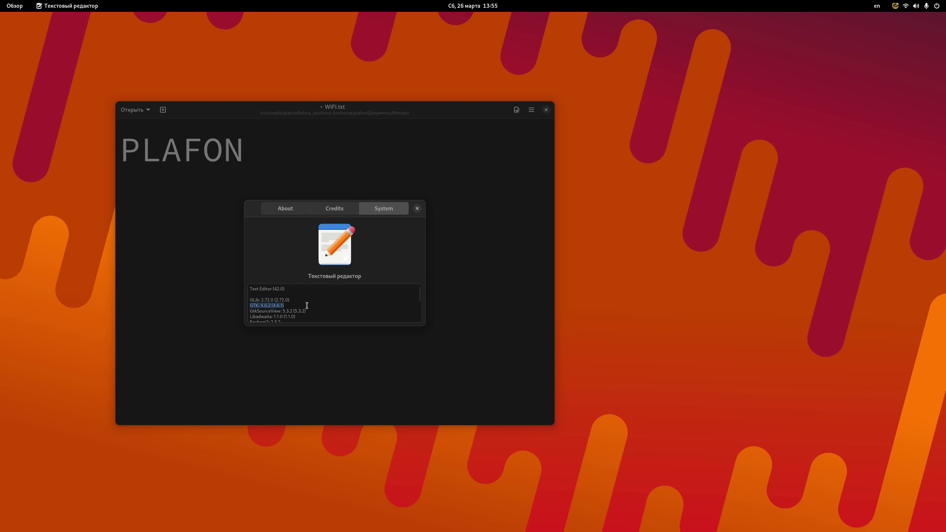
click(277, 316)
drag(285, 294, 277, 284)
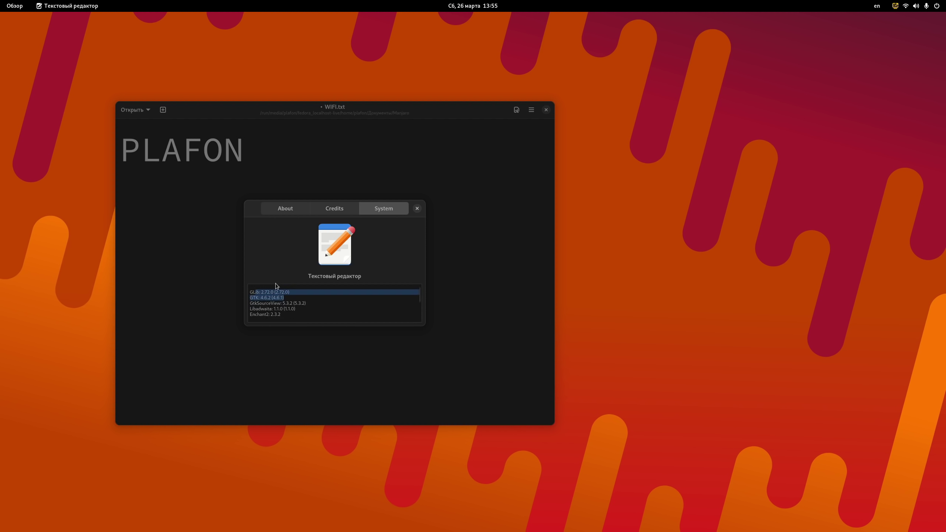
click(417, 209)
Step: View the Files About details, close them, and move the Text Editor window down-right
mouse_move(1, 1)
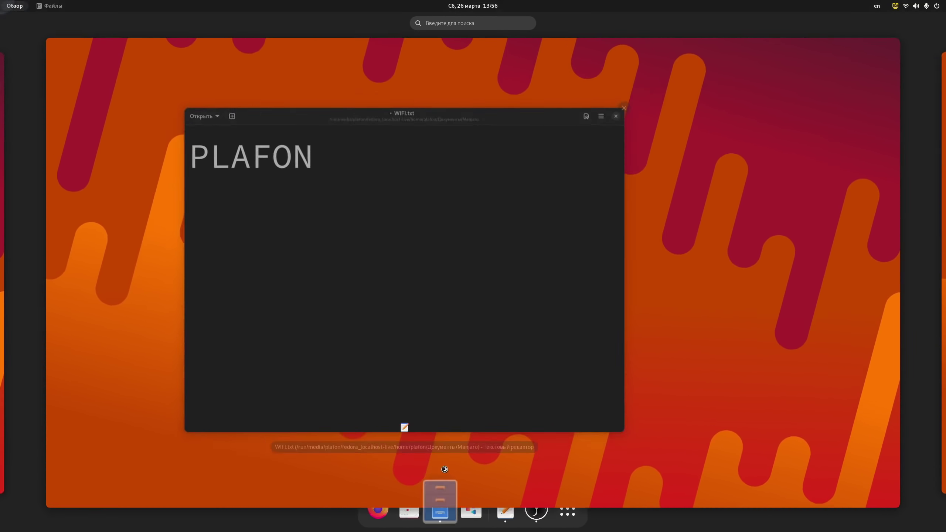
click(440, 509)
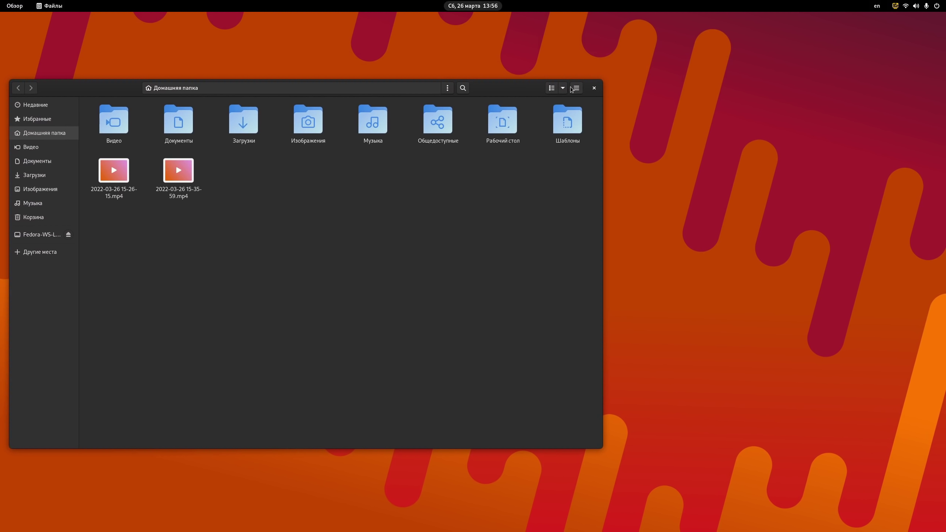
click(577, 88)
click(544, 200)
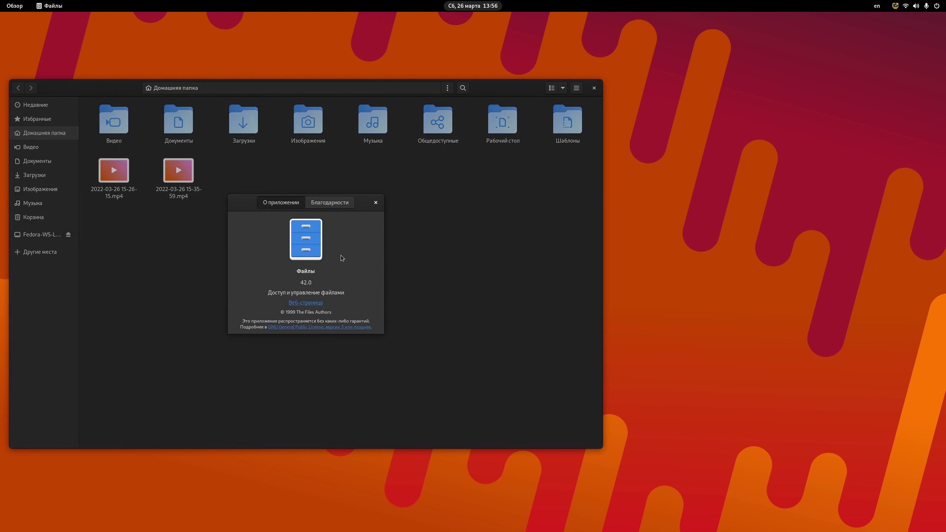
click(376, 204)
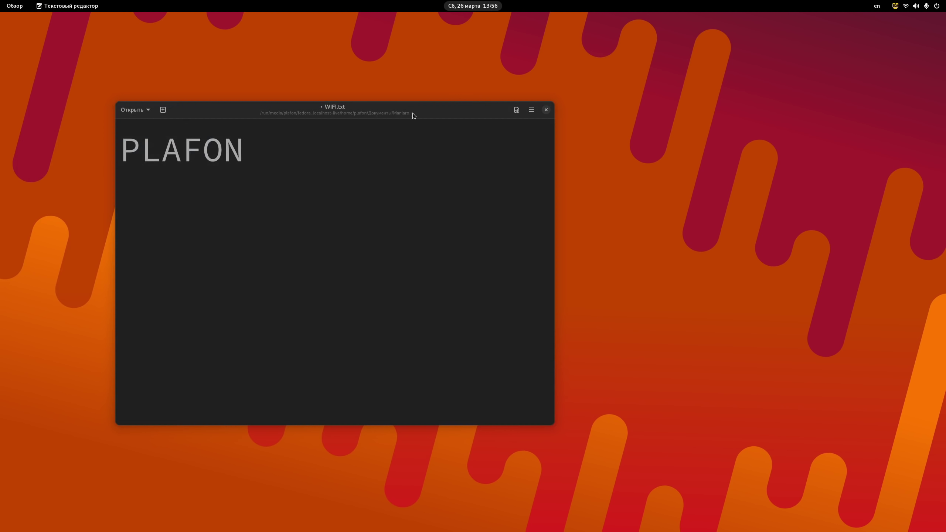
drag(413, 113, 445, 145)
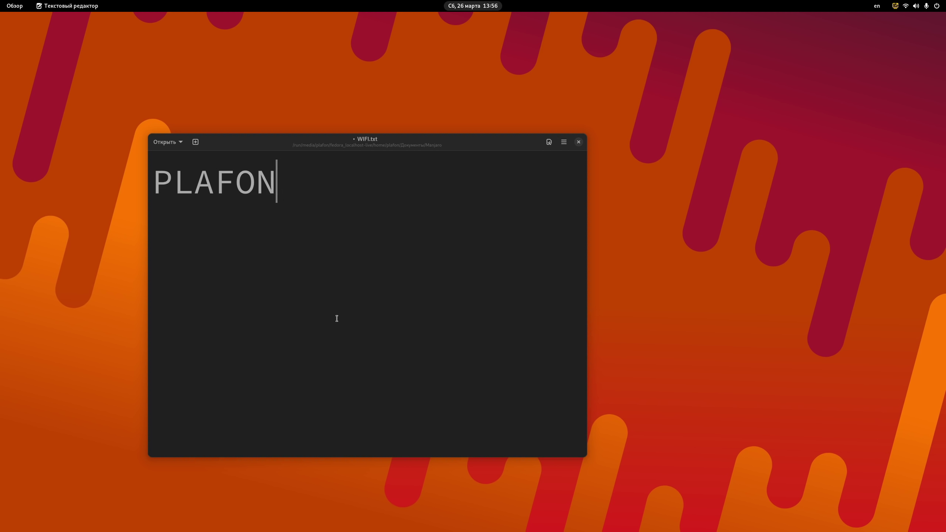
Step: Open and dismiss the Text Editor menu, then move the WIFI.txt window up-left
click(563, 143)
click(528, 146)
click(563, 143)
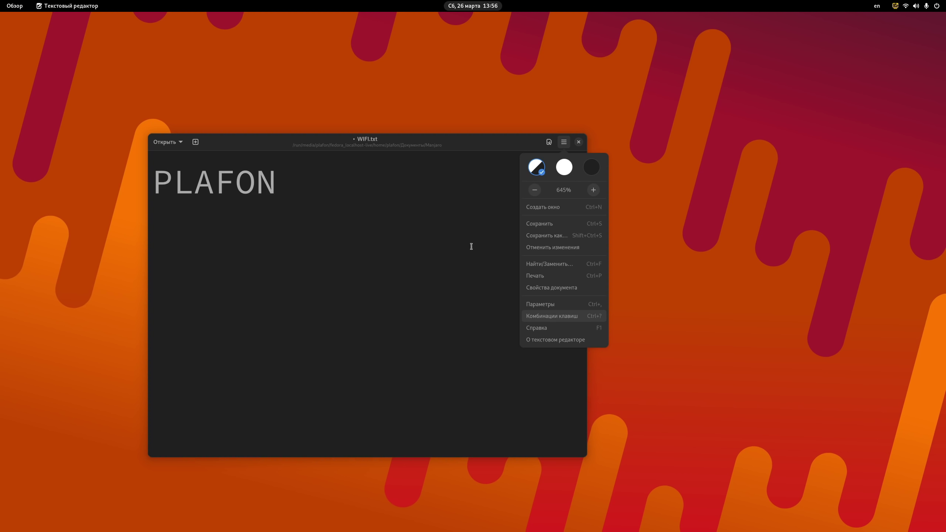
drag(512, 144, 410, 92)
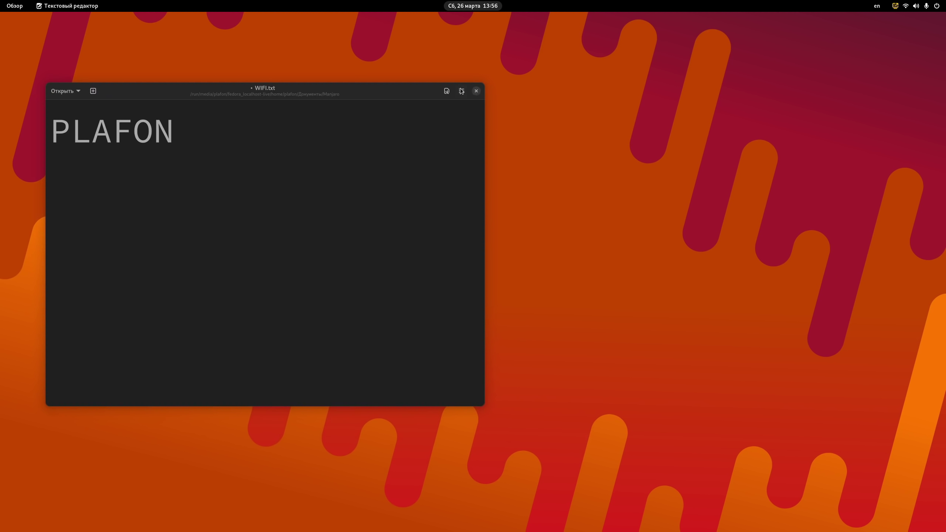
click(462, 92)
click(460, 256)
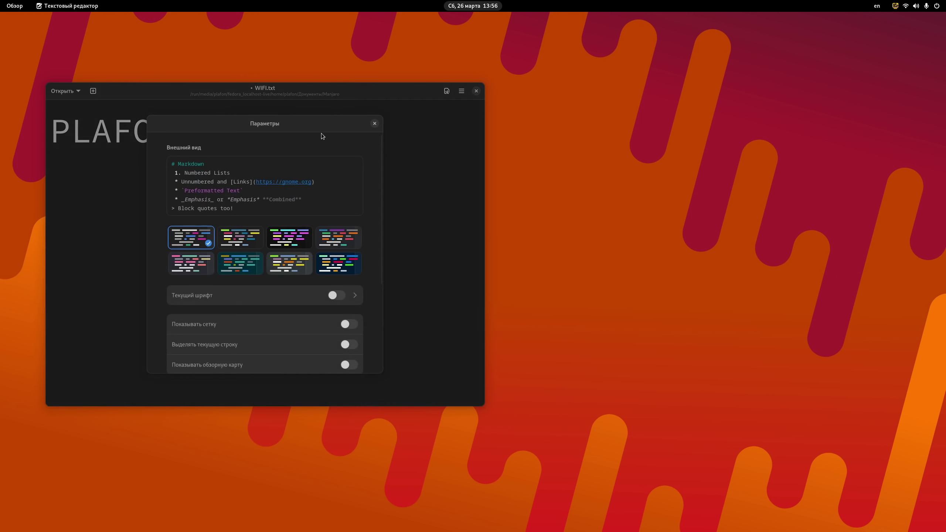
mouse_move(321, 133)
mouse_down()
mouse_move(409, 165)
mouse_move(327, 117)
mouse_up()
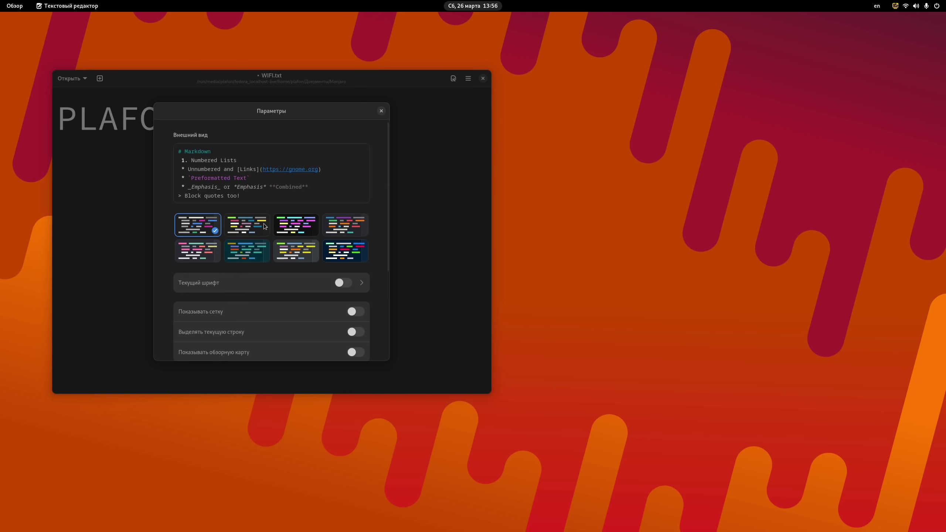
click(306, 234)
click(302, 248)
click(332, 254)
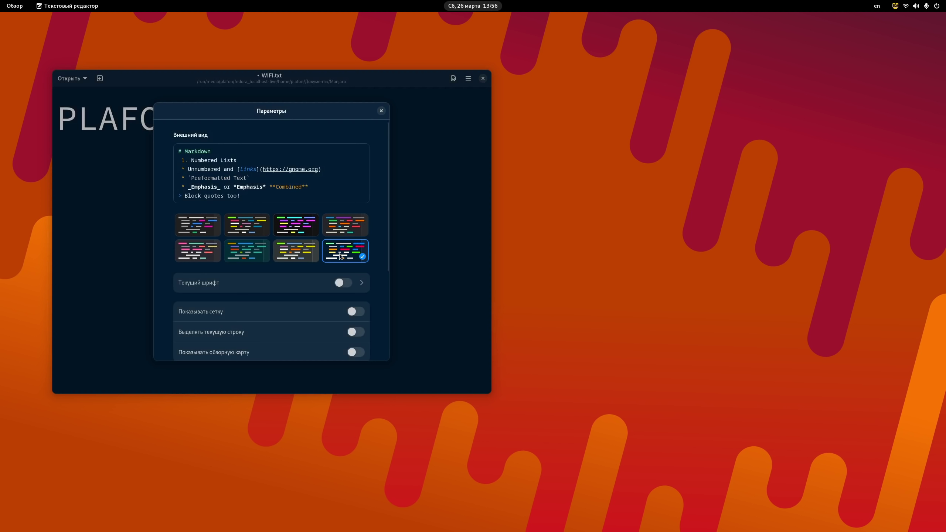
click(292, 251)
click(249, 250)
click(208, 251)
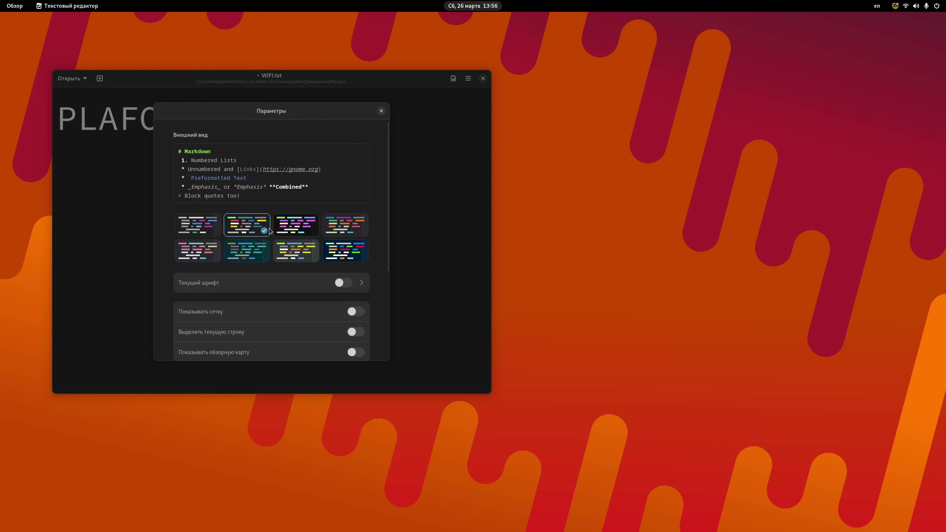
click(283, 227)
click(231, 241)
click(241, 231)
click(201, 224)
click(332, 224)
click(201, 225)
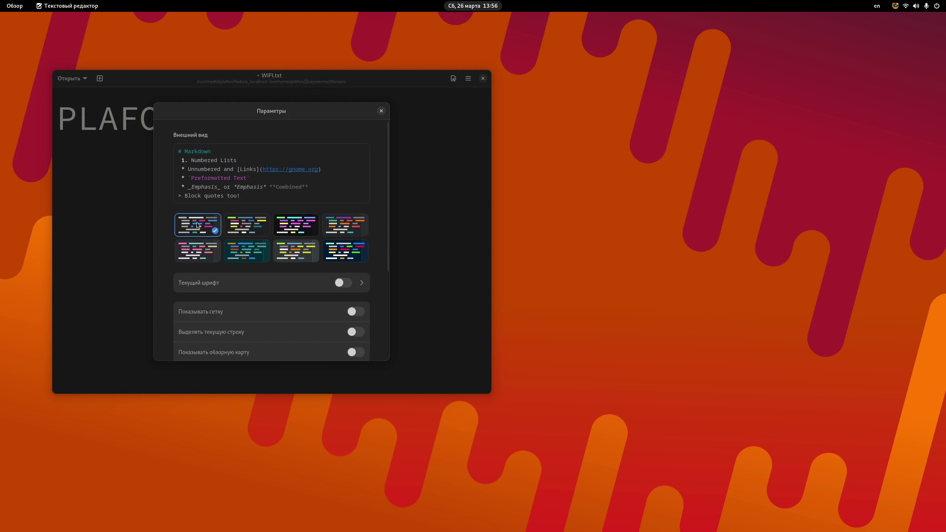
scroll(281, 269, down, 3)
scroll(279, 272, down, 3)
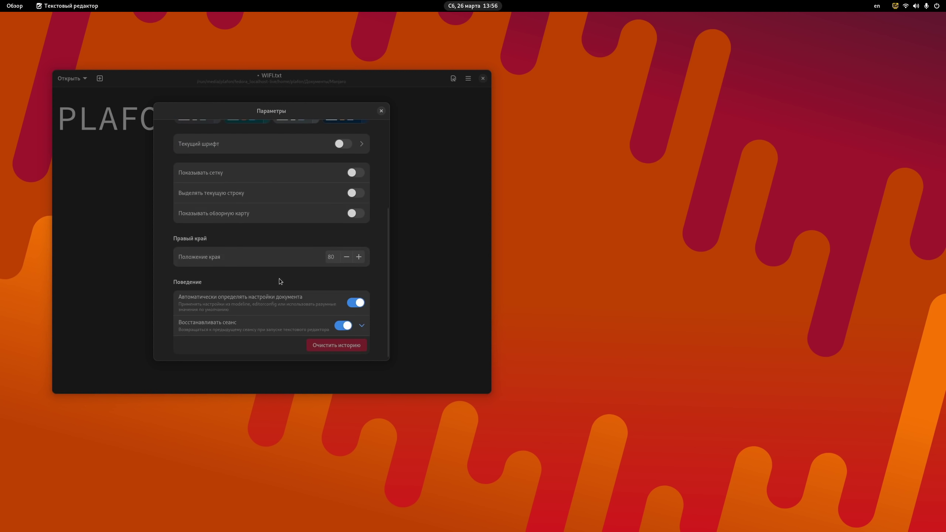
scroll(281, 305, up, 3)
scroll(281, 305, up, 3)
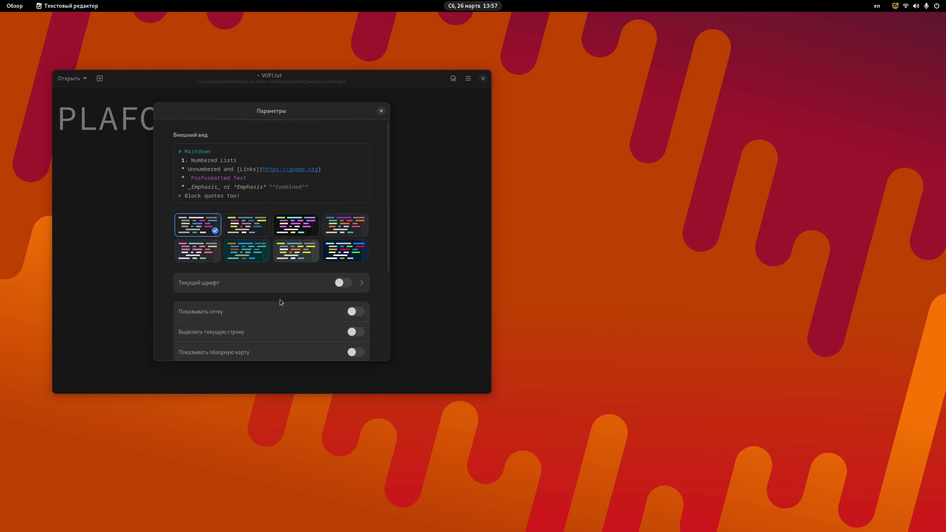
scroll(321, 210, down, 4)
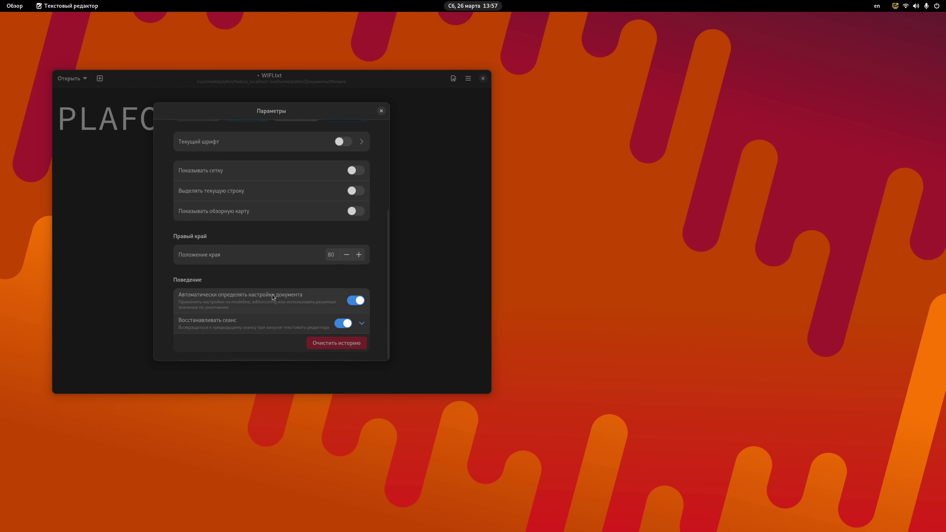
scroll(272, 295, up, 4)
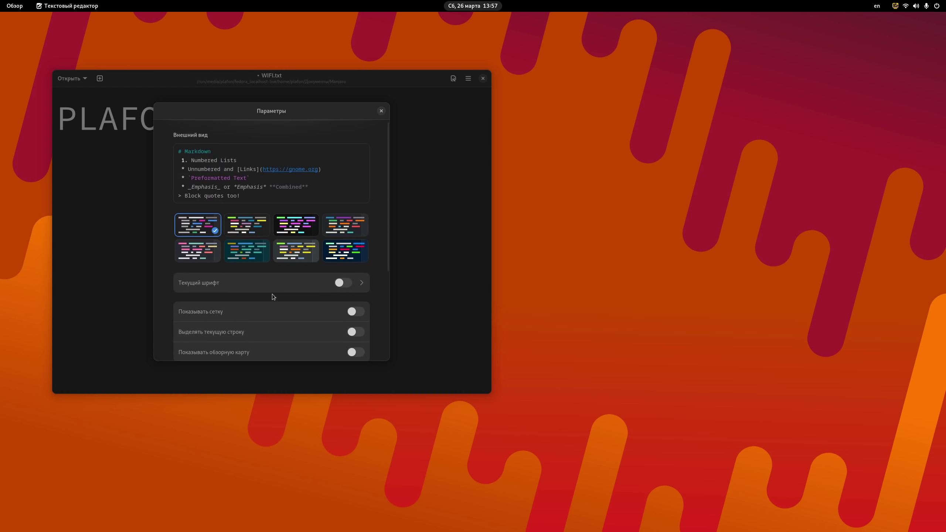
click(381, 111)
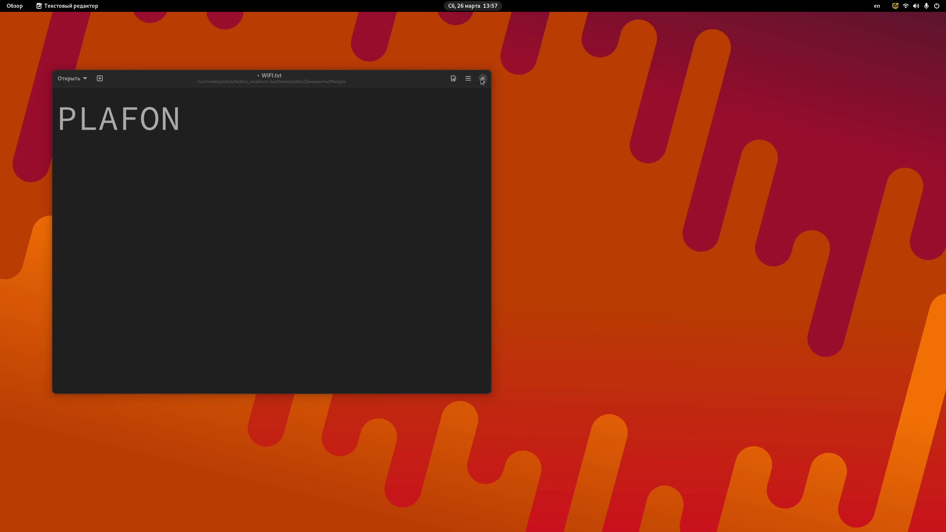
click(483, 78)
Step: Close WIFI.txt without saving, launch Terminal, and enter 'sudo dnf install neofetch'
click(262, 267)
mouse_move(0, 0)
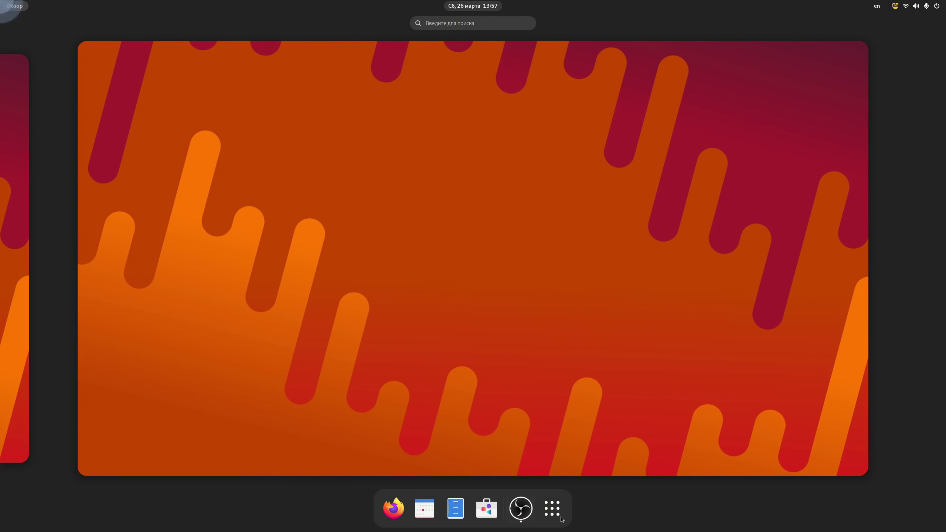
click(552, 508)
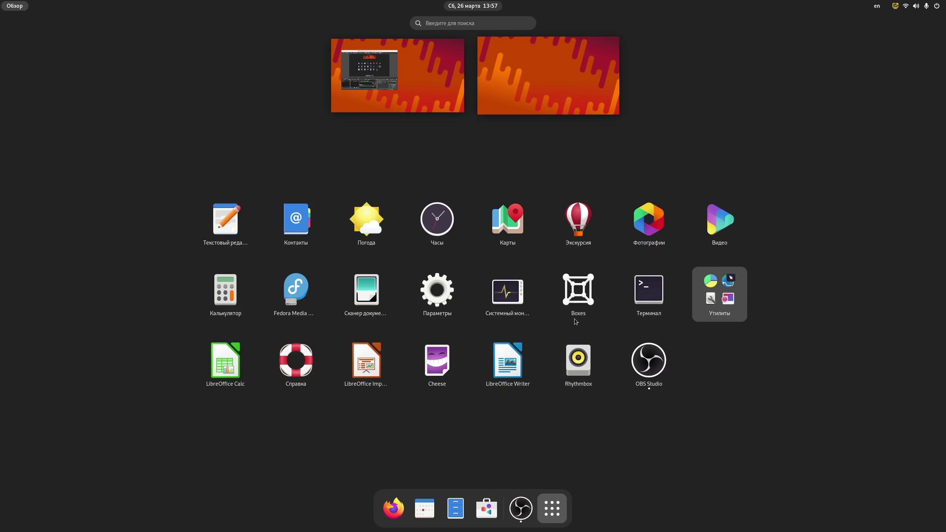
click(649, 294)
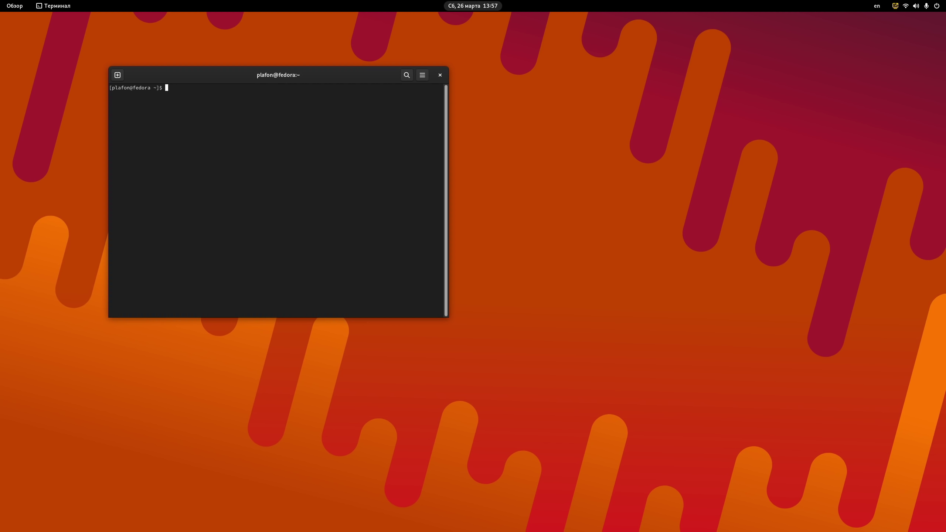
text(sudo dnf install neofetch)
Step: Run the neofetch install, authorizing with the sudo password and confirming with y
key(Return)
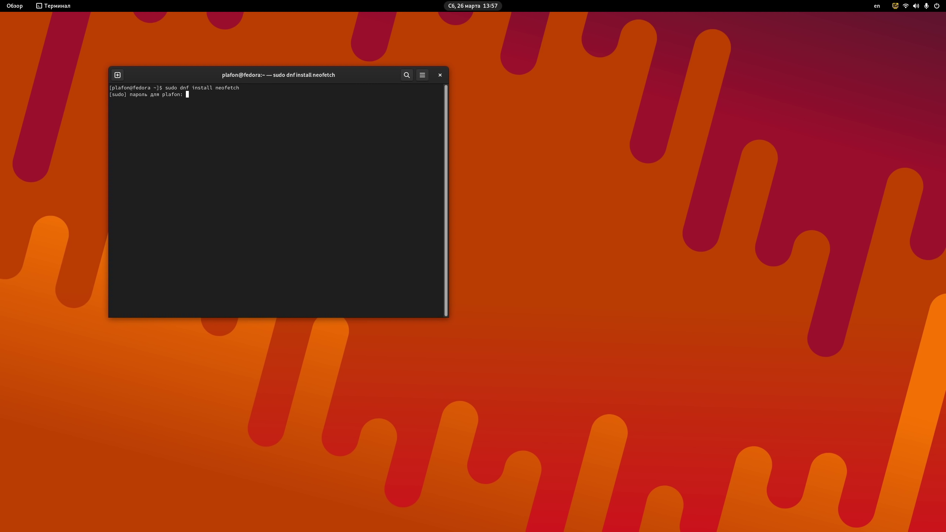
key(Return)
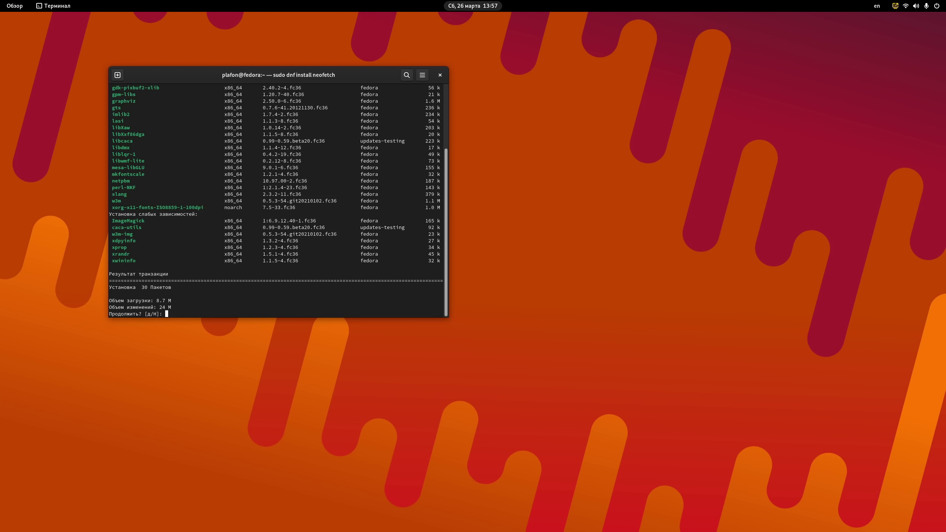
text(y)
key(Return)
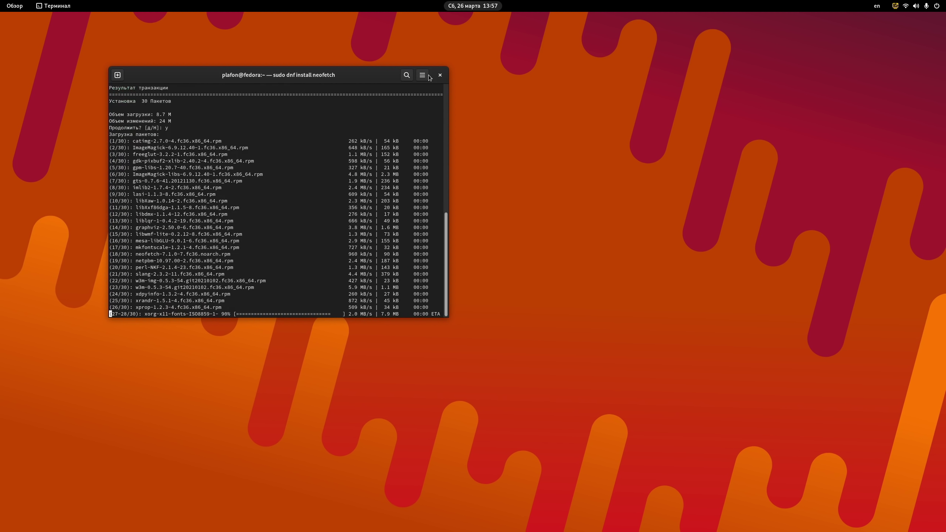
Step: Widen the terminal window from its main menu while the install finishes
click(423, 75)
click(432, 98)
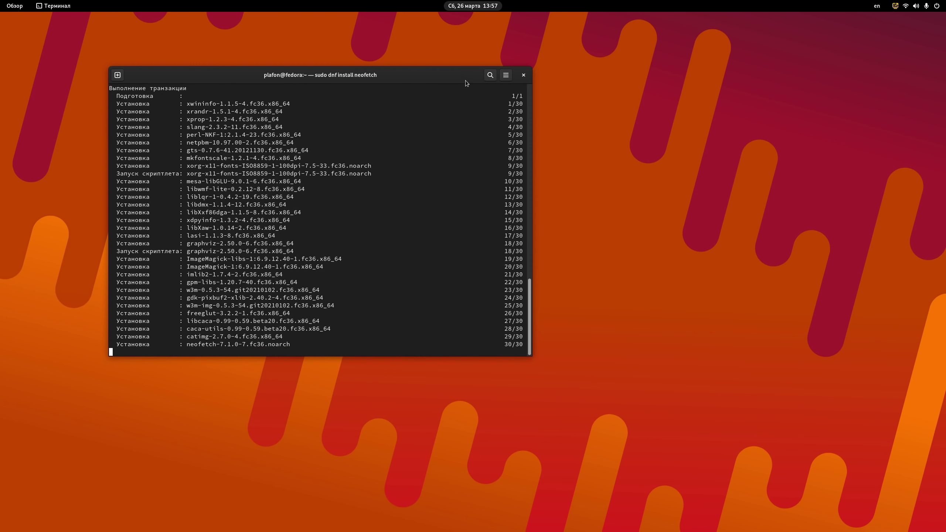
click(505, 75)
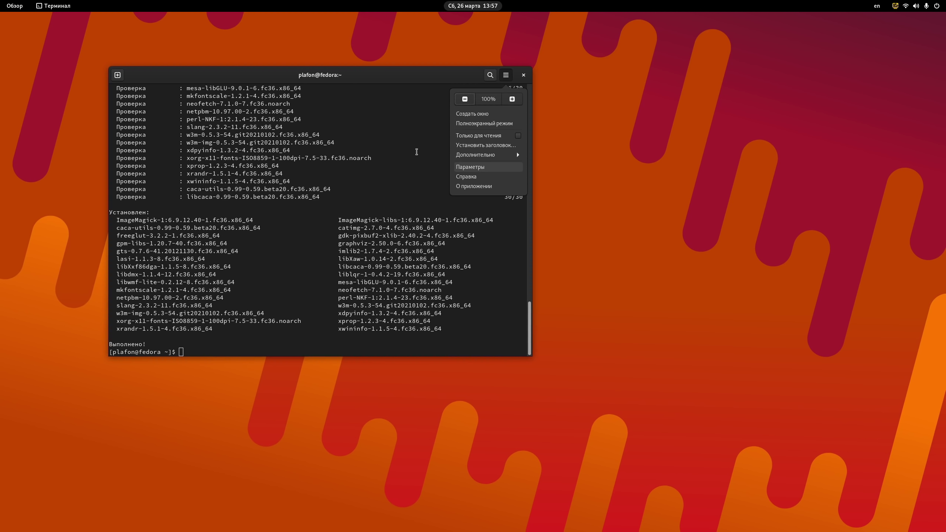
click(485, 167)
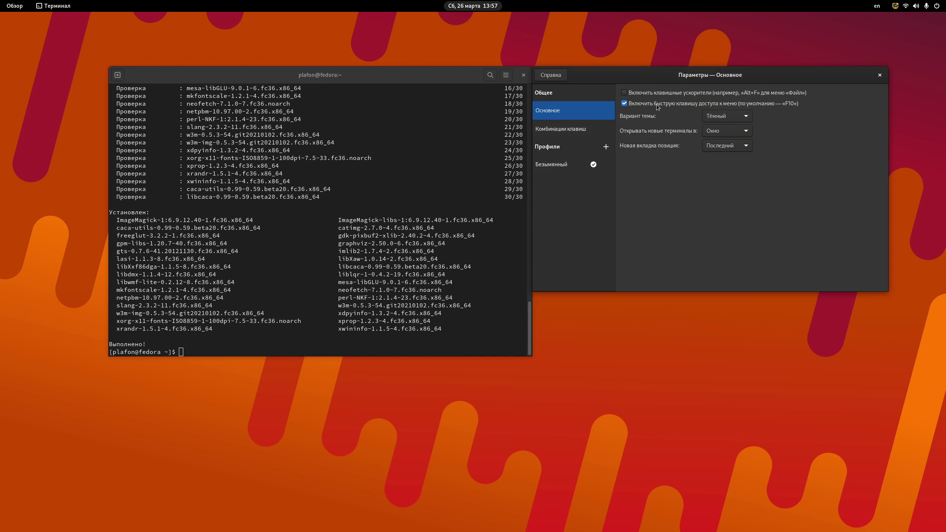
drag(601, 73, 625, 96)
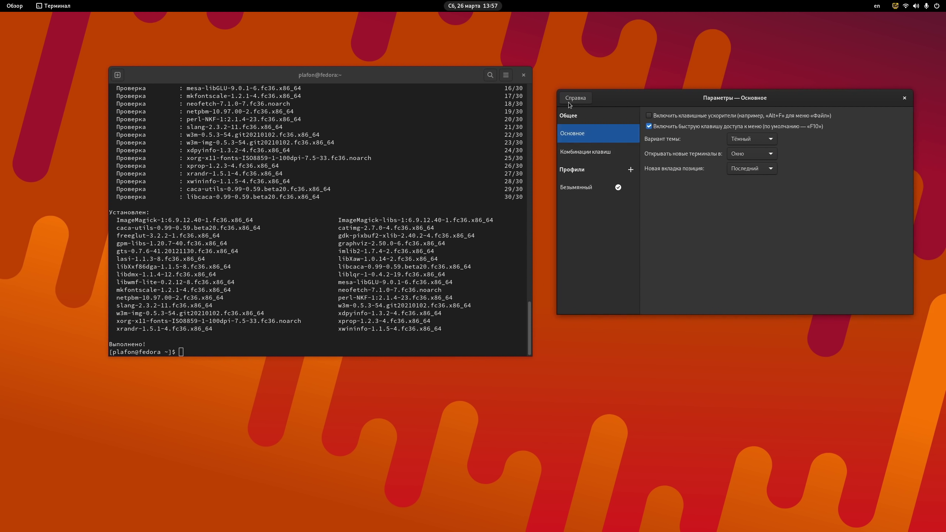
click(591, 191)
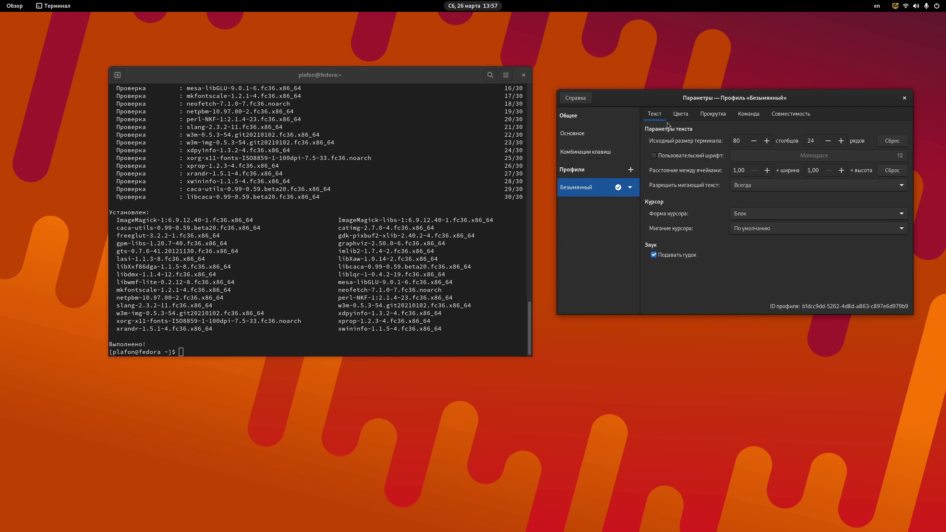
click(680, 116)
click(905, 98)
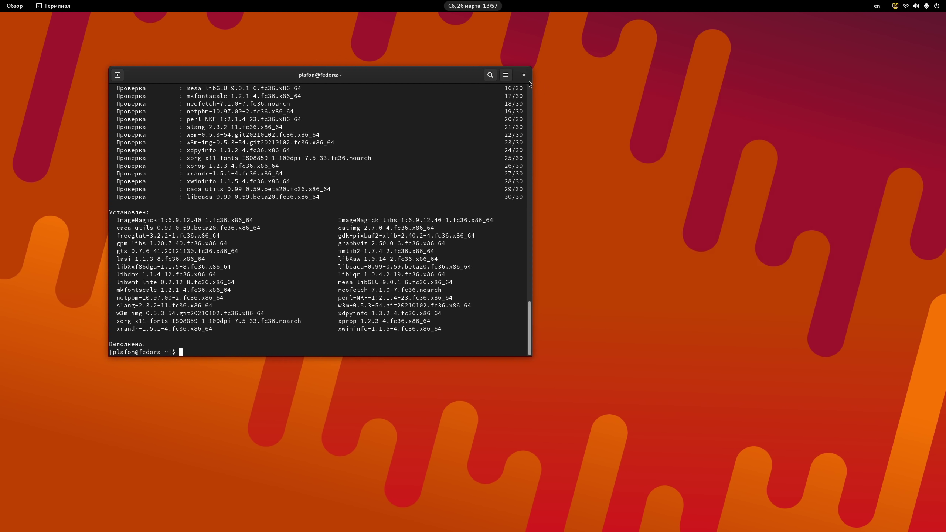
click(508, 76)
click(480, 181)
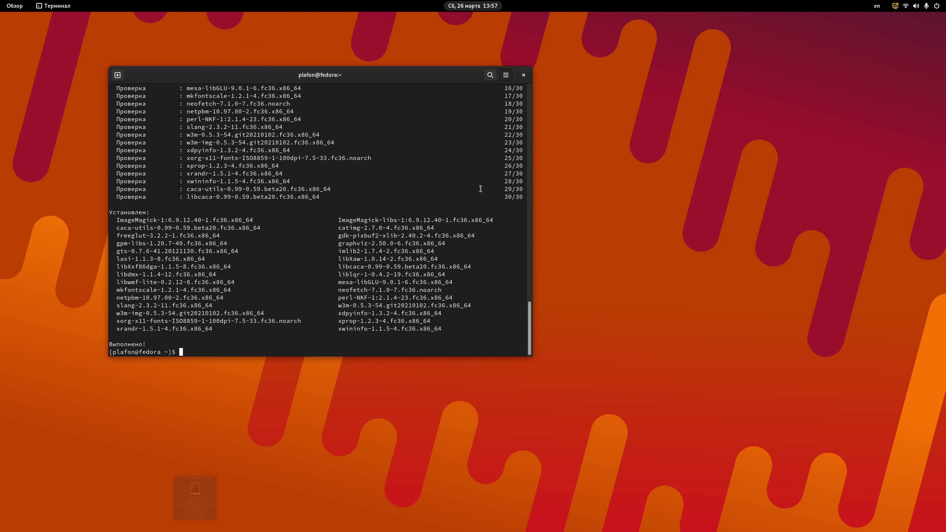
Step: Browse the Terminal About box's license, version 3.42.2 and credits pages, then close it
click(238, 366)
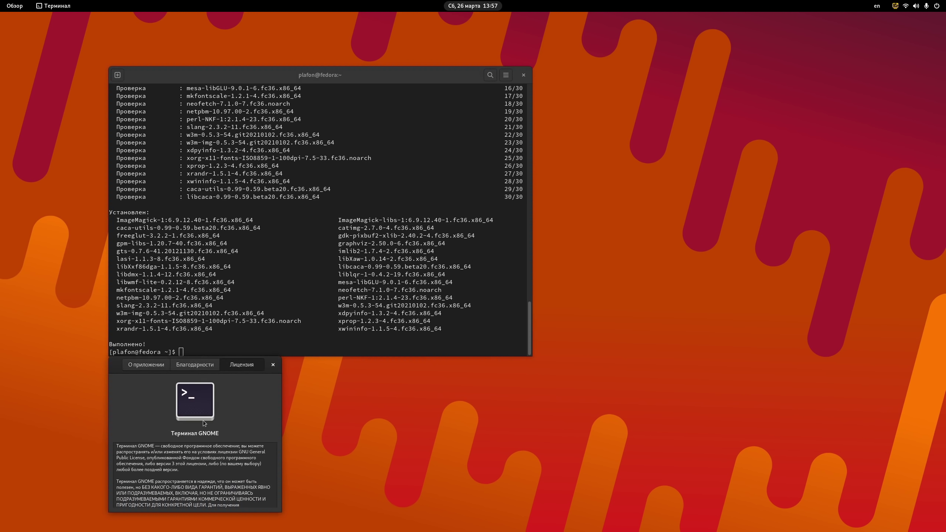
click(214, 366)
click(152, 368)
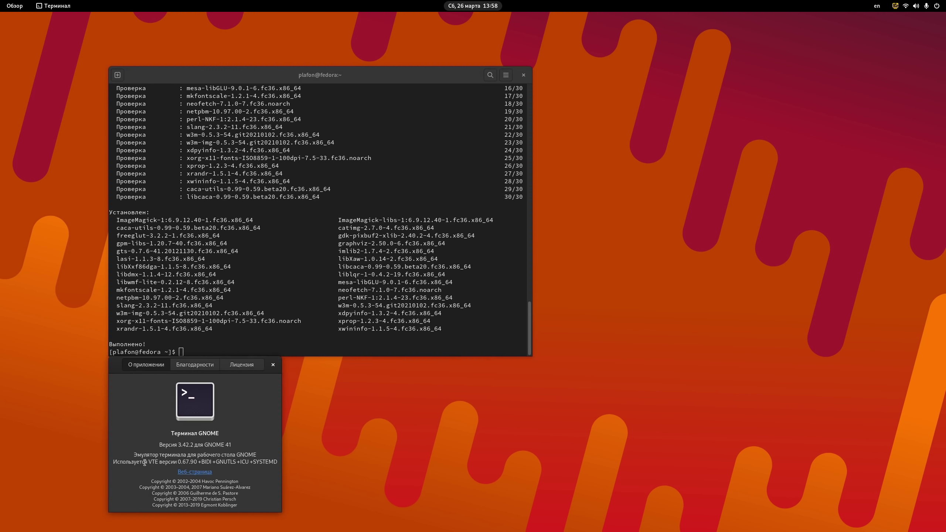
drag(144, 463, 228, 461)
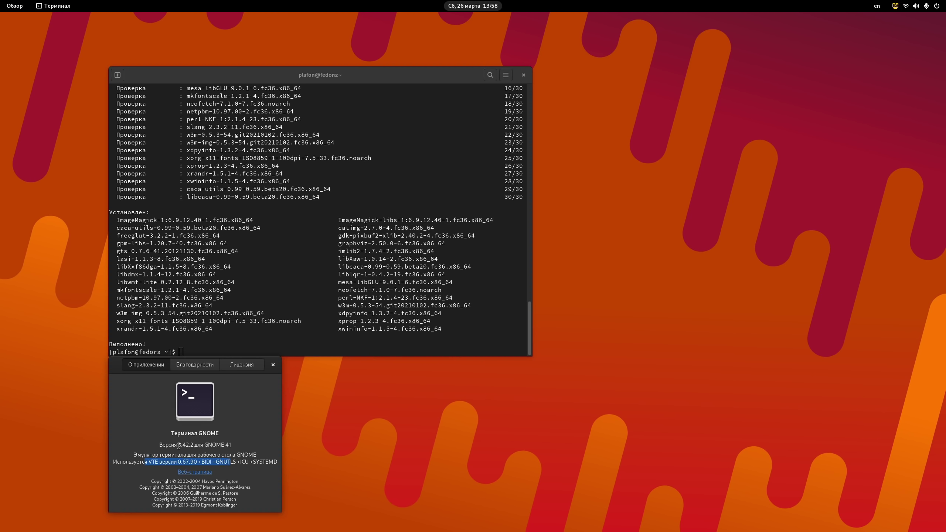
drag(179, 446, 149, 459)
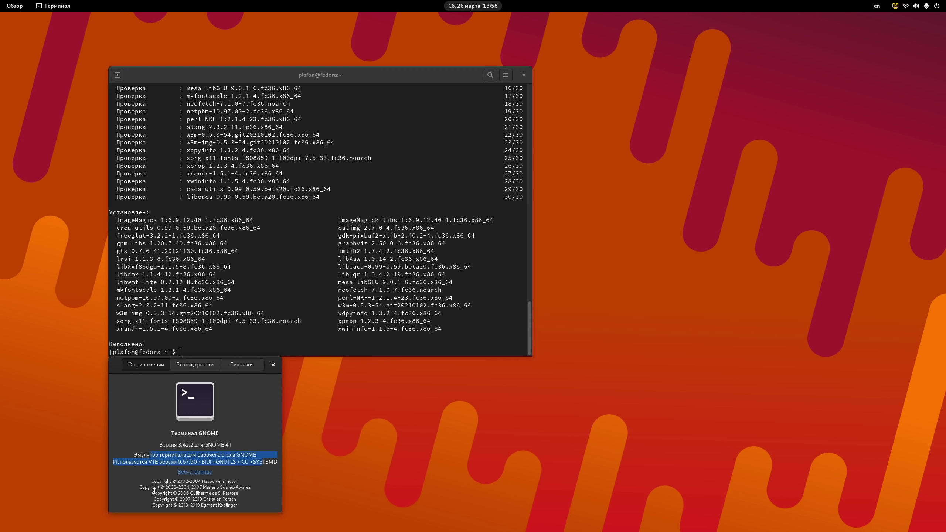
click(195, 364)
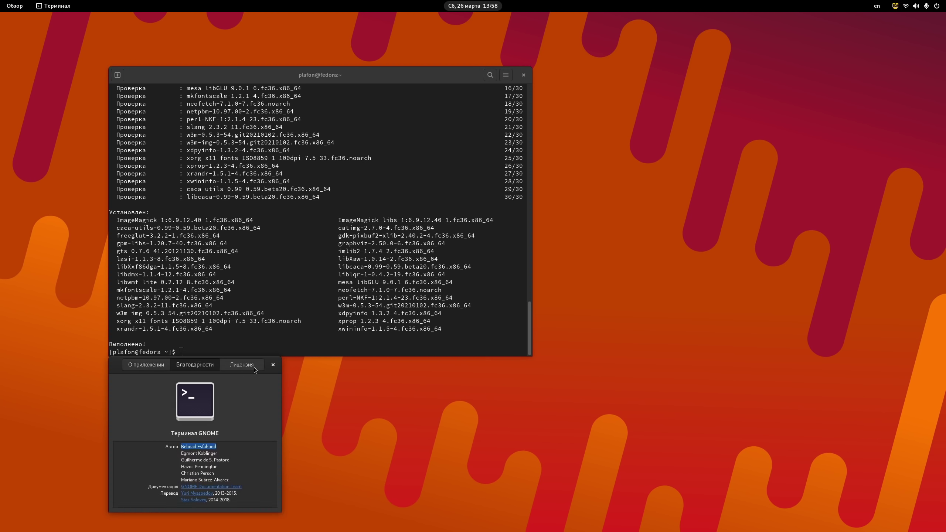
click(273, 365)
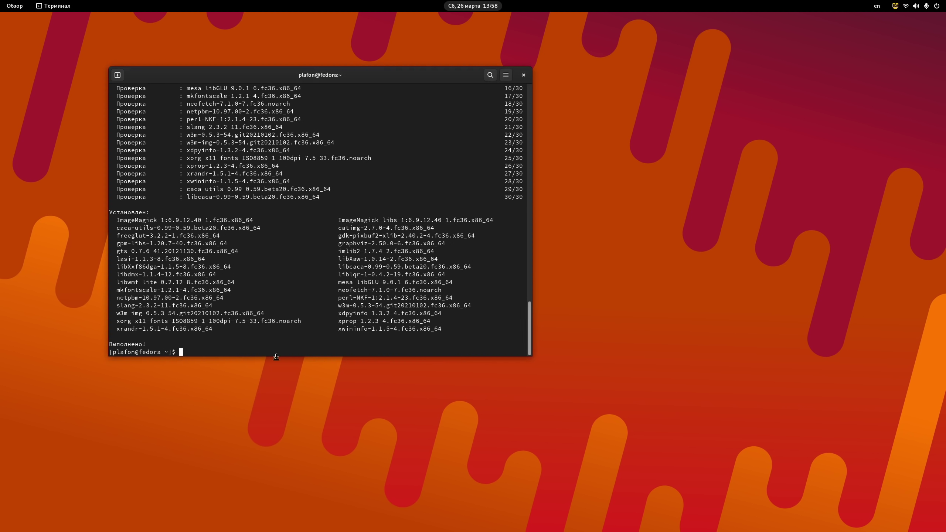
Step: Reposition and resize the terminal, then clear its screen with clear
drag(327, 78, 275, 116)
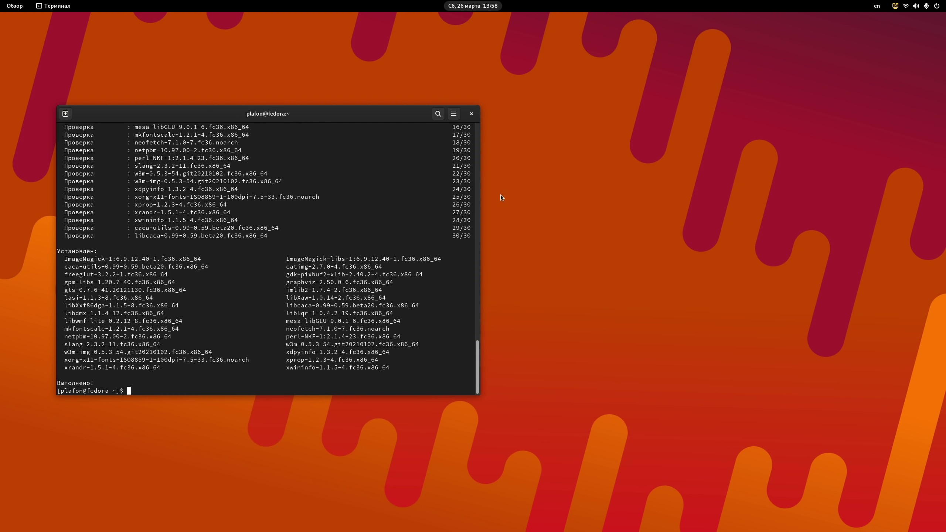
mouse_move(479, 192)
mouse_down()
mouse_move(437, 193)
mouse_move(483, 193)
mouse_up()
drag(345, 115, 324, 69)
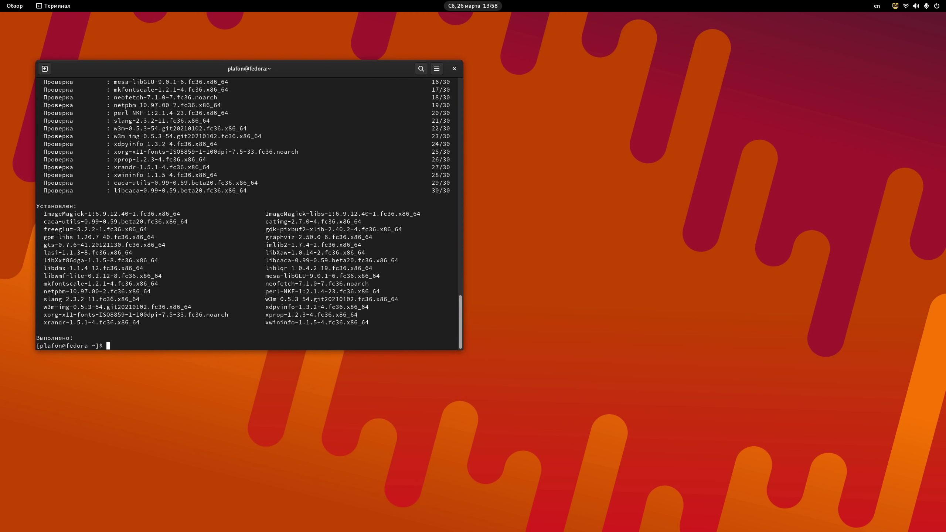
text(clear)
key(Return)
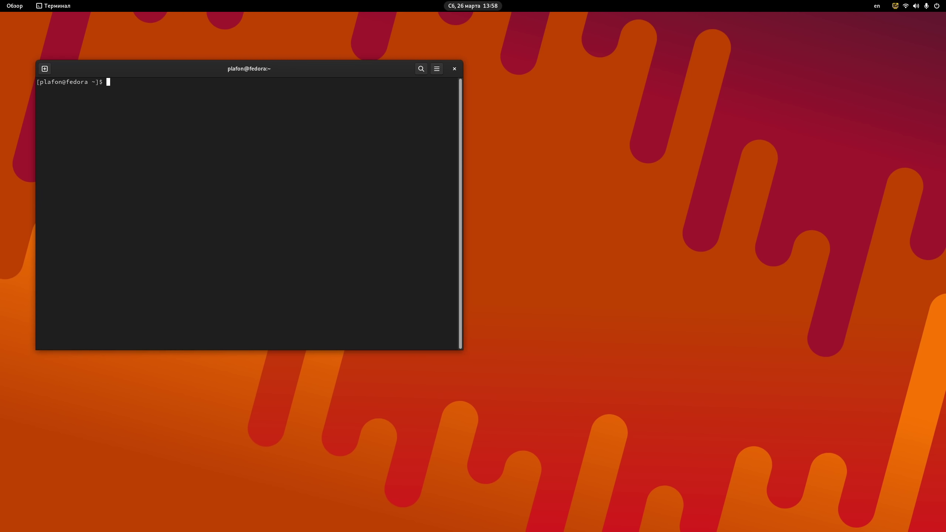
Step: Run neofetch, fit the window to its output, and bring up the app grid
text(neofetch)
key(Return)
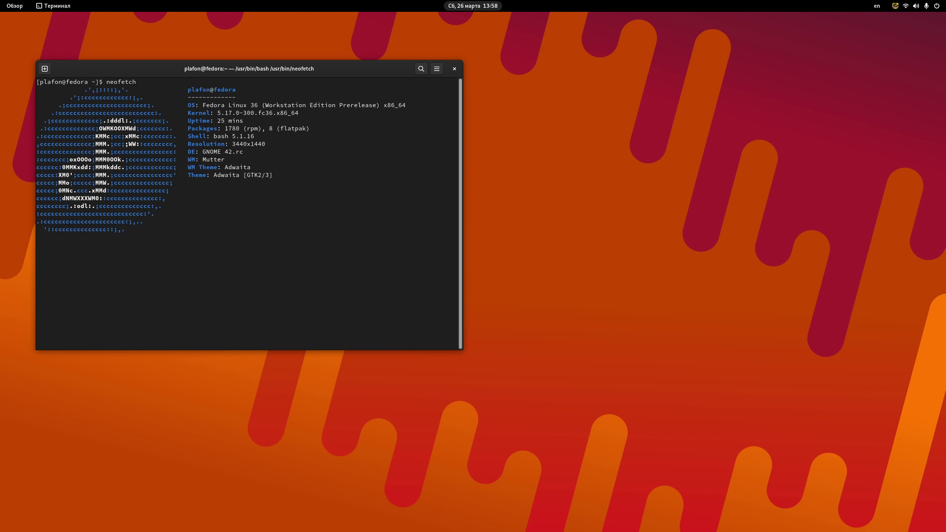
drag(464, 347, 440, 315)
drag(335, 69, 374, 113)
key(super)
key(super)
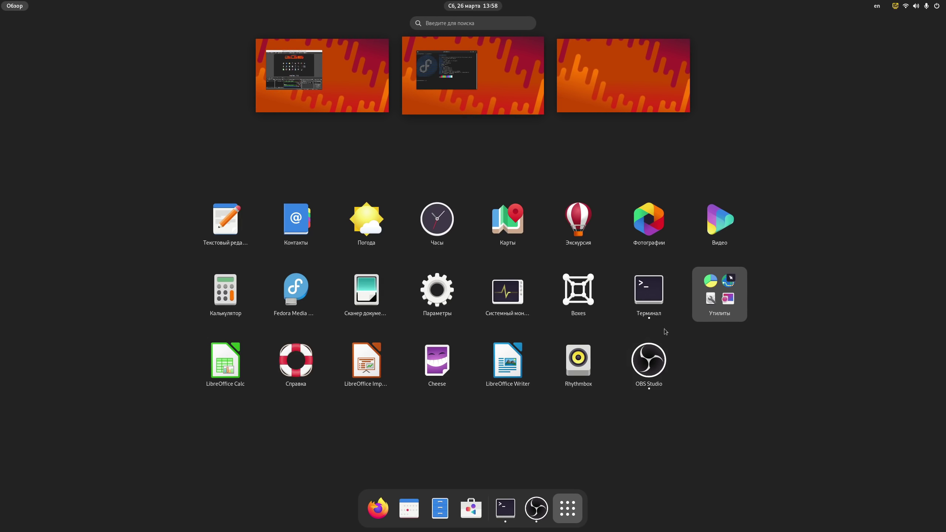
Step: Launch Contacts and finish first-run setup with the local address book
click(303, 221)
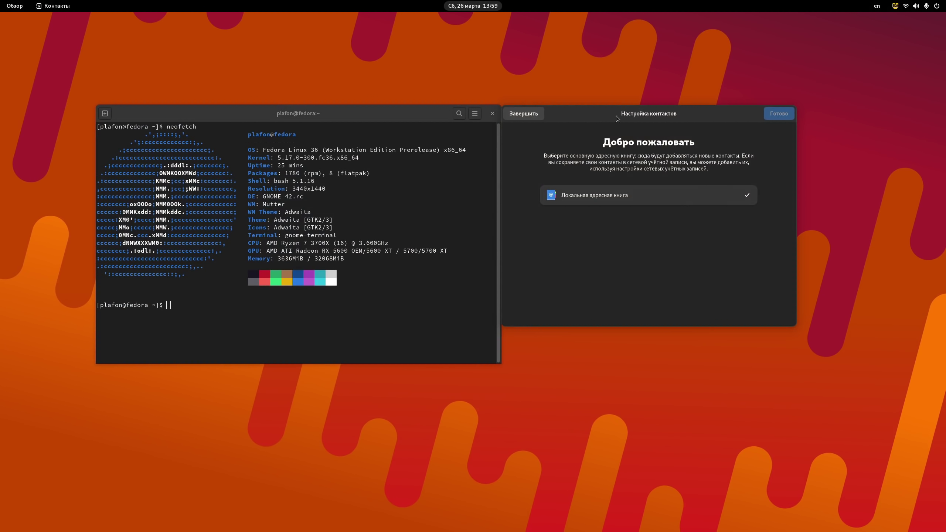
drag(616, 118, 663, 94)
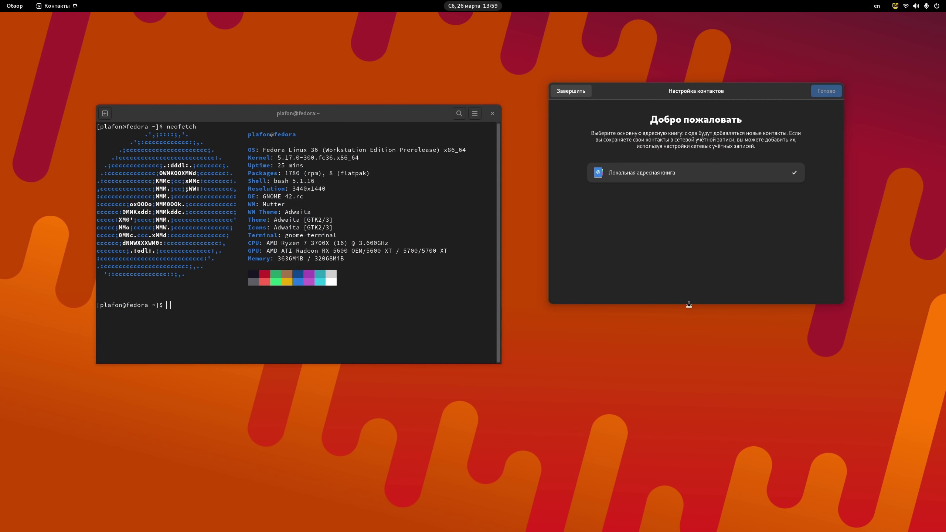
drag(677, 90, 655, 88)
click(818, 92)
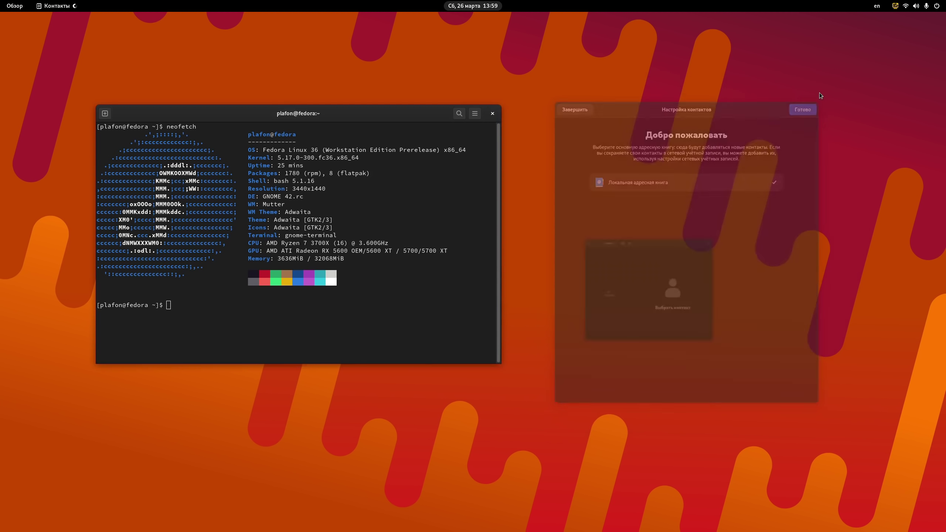
drag(734, 116, 727, 111)
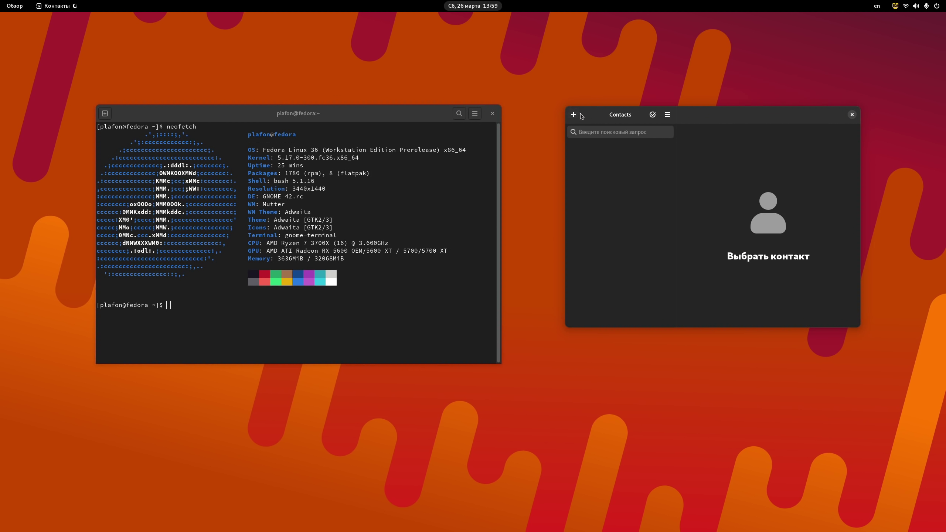
Step: Start and cancel a new contact, check the main menu, enlarge the window, then close Contacts
click(574, 115)
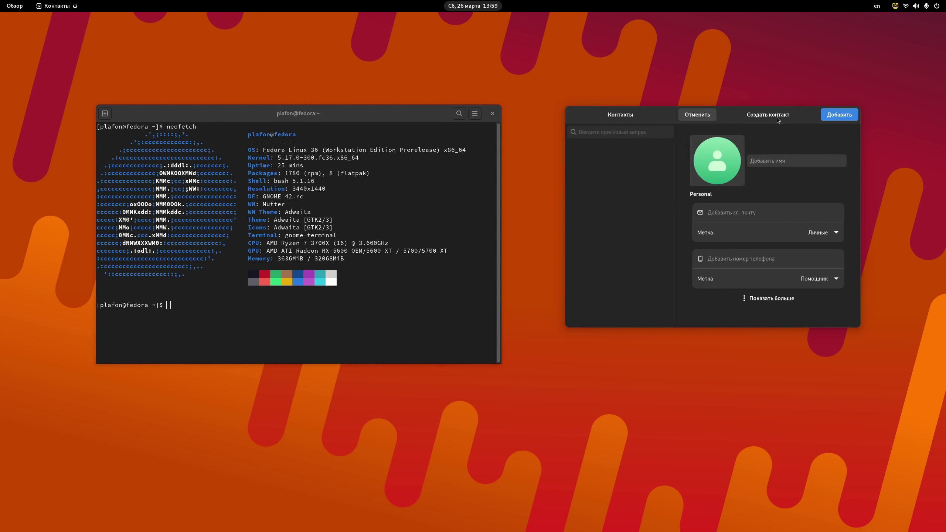
click(697, 115)
click(667, 115)
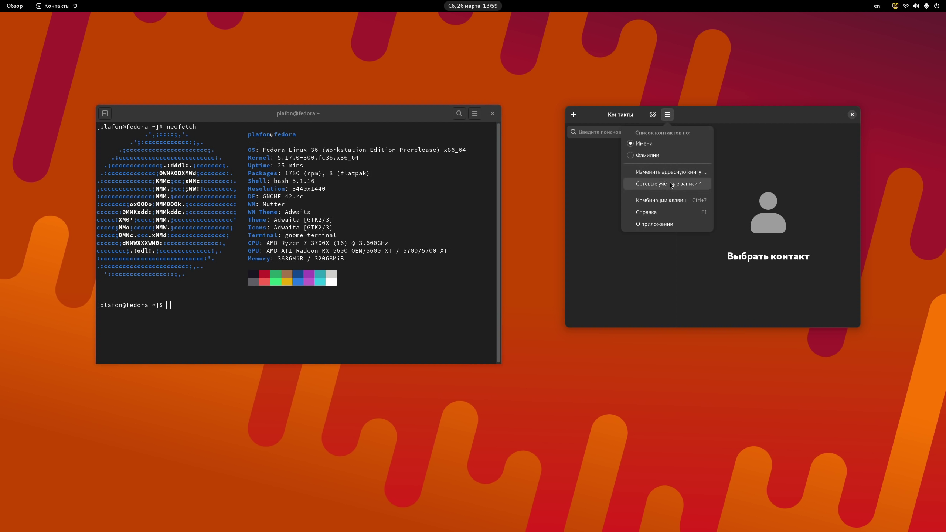
click(607, 258)
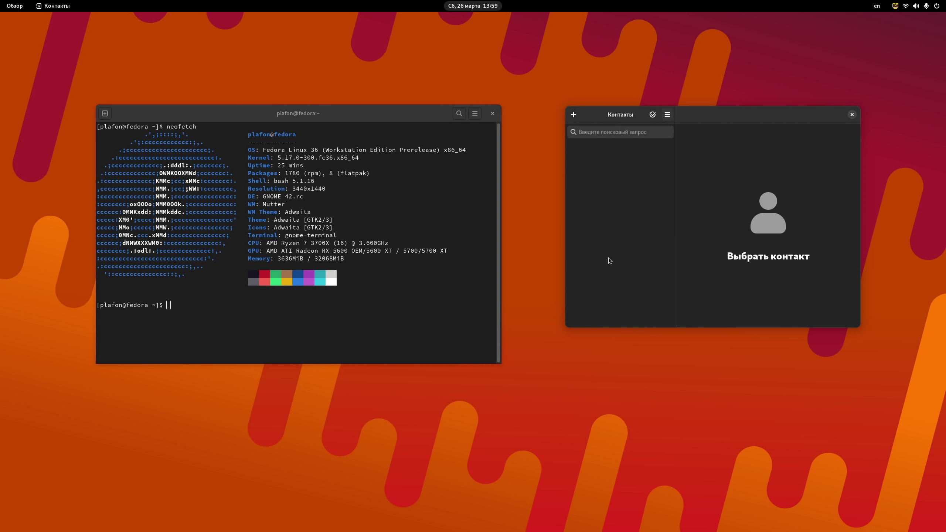
drag(675, 327, 674, 437)
mouse_move(759, 108)
mouse_down()
mouse_move(753, 83)
mouse_move(742, 101)
mouse_up()
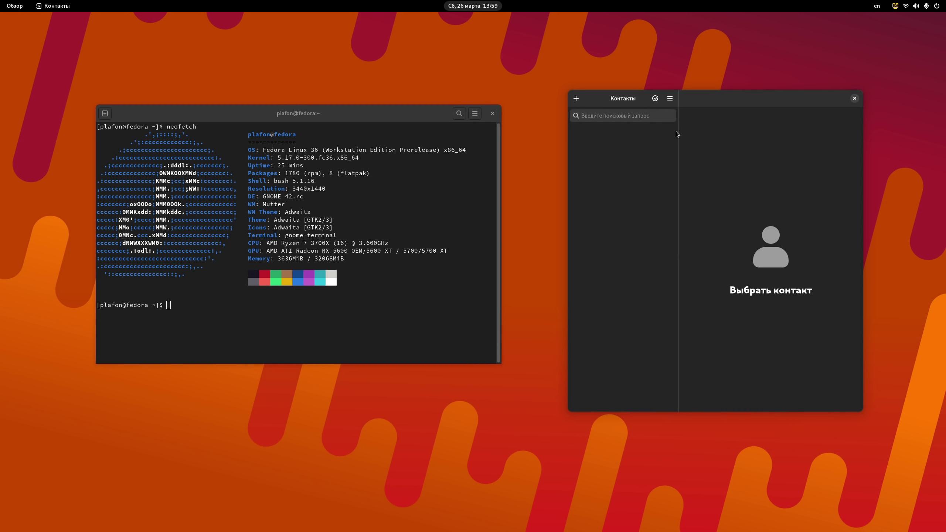
click(853, 99)
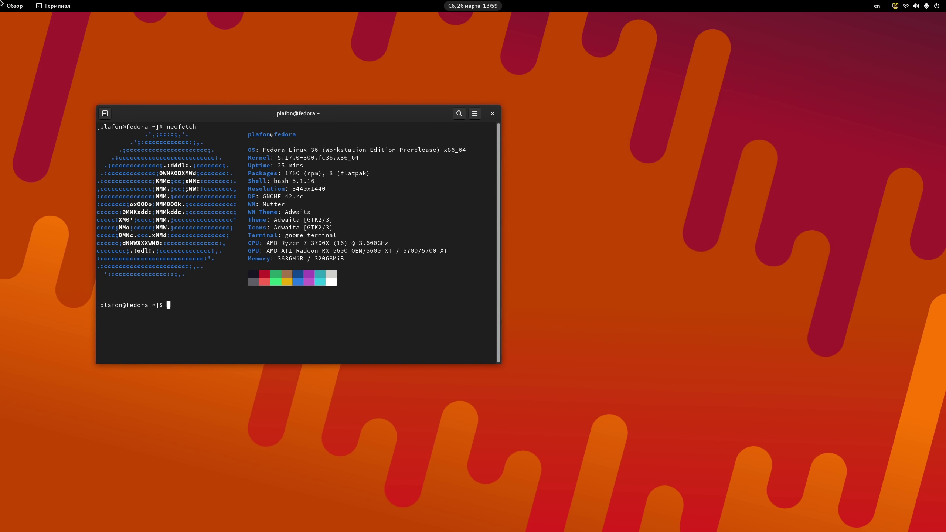
Step: Launch Weather from the app grid and choose Trieste as the location
mouse_move(0, 0)
click(576, 516)
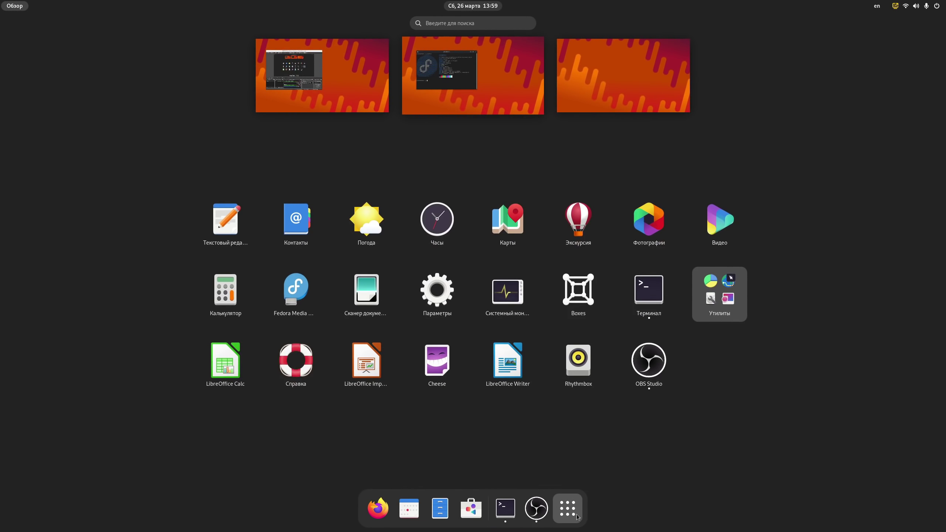
click(361, 215)
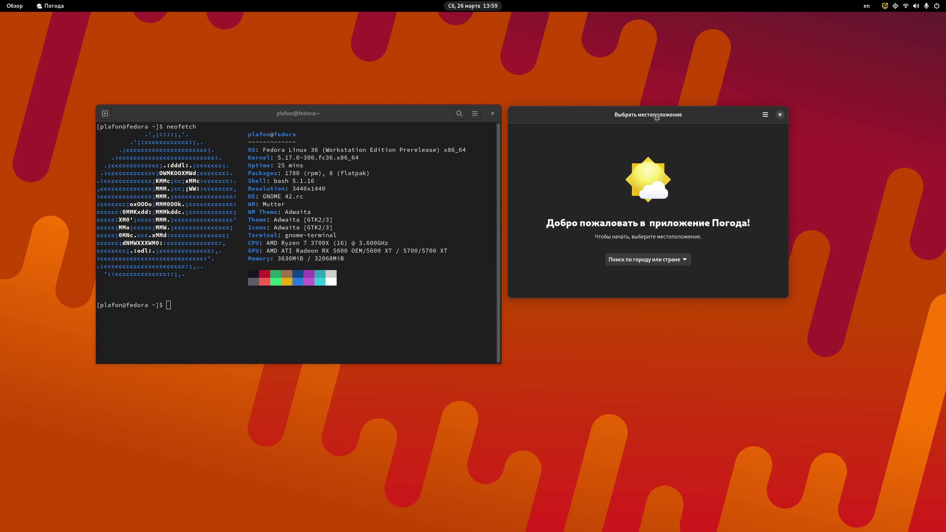
click(738, 261)
click(711, 296)
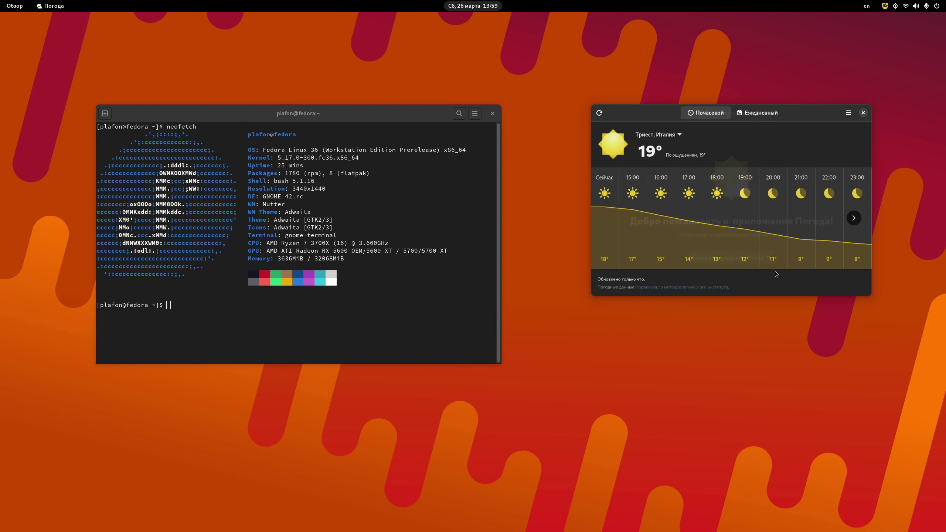
Step: Look through the Weather About window's credits and version details, then close it
click(848, 113)
click(846, 149)
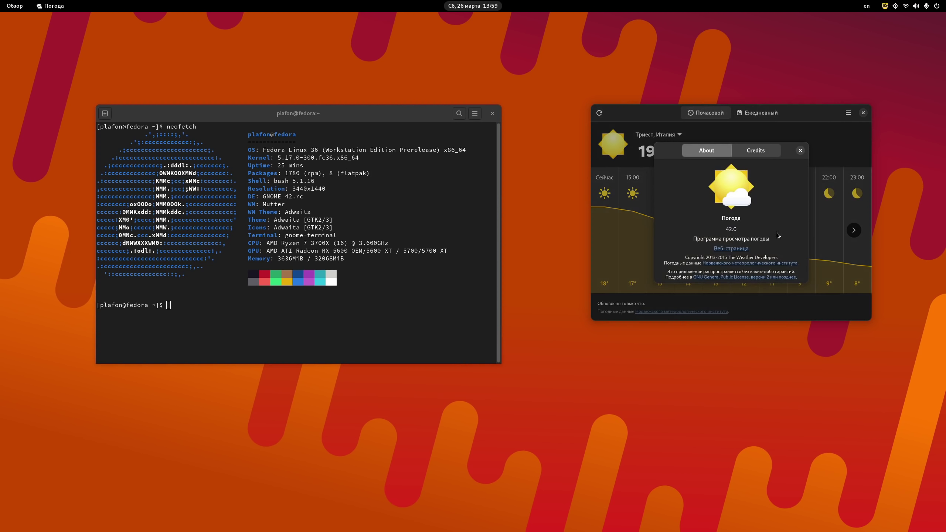
click(756, 150)
click(707, 150)
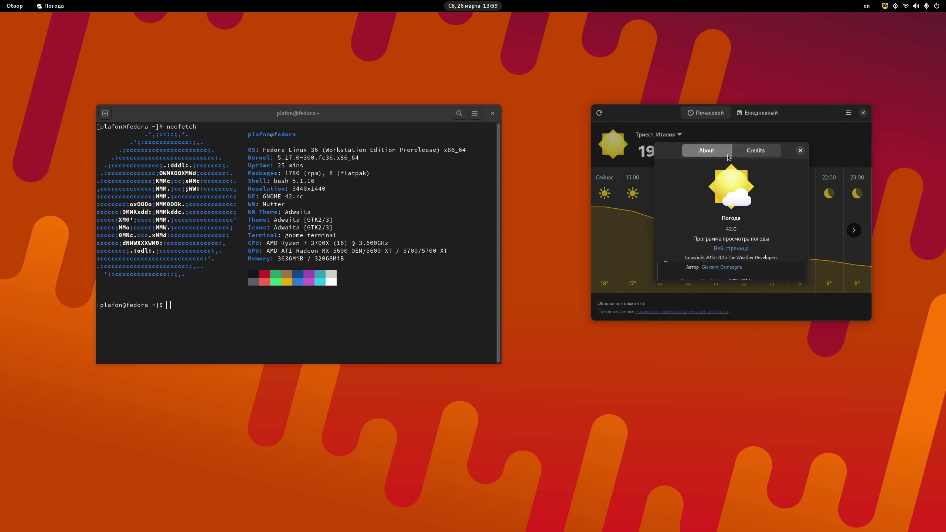
click(800, 150)
Step: Move and resize the Weather window, widening it to show more hours
drag(796, 120, 765, 120)
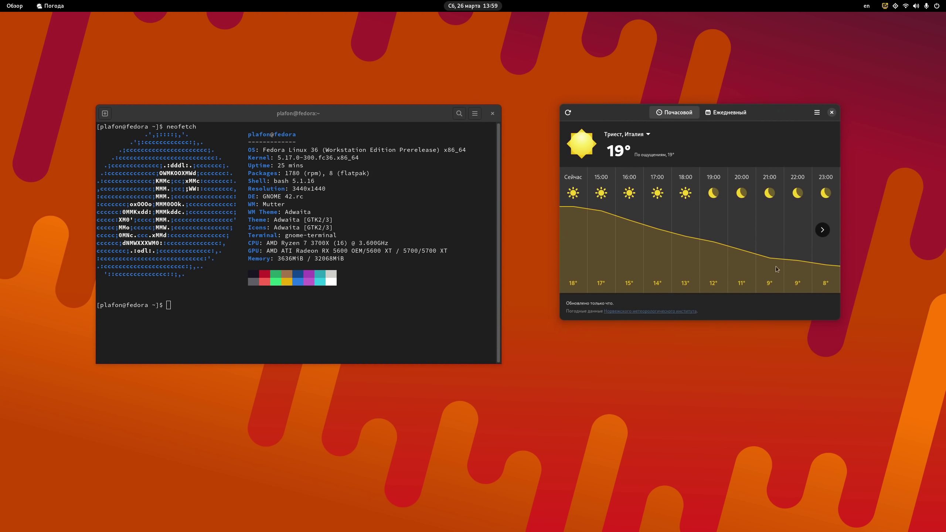
drag(761, 319, 778, 270)
mouse_move(841, 299)
mouse_down()
mouse_move(637, 279)
mouse_move(849, 307)
mouse_up()
drag(814, 388, 882, 341)
Step: Switch to the Ежедневный daily forecast and enlarge the window to show ten days
click(747, 112)
drag(697, 118, 669, 113)
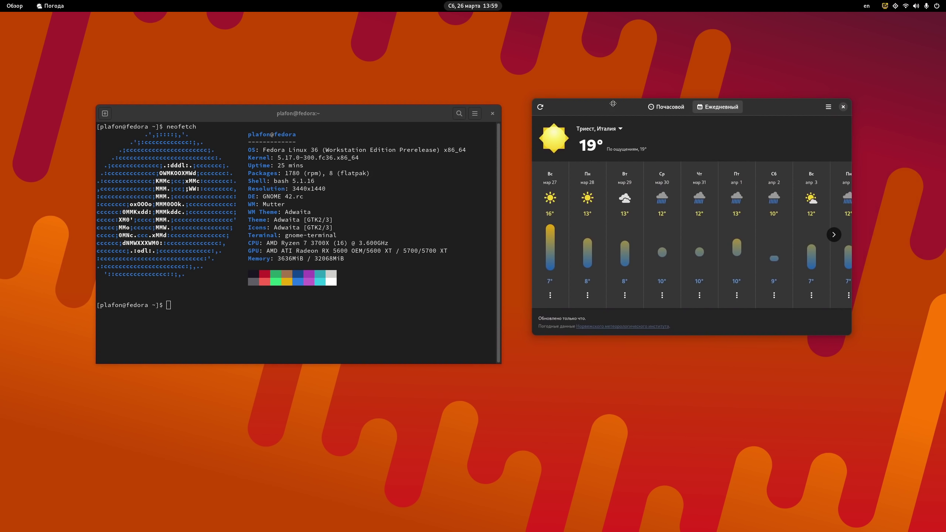
drag(853, 337, 931, 372)
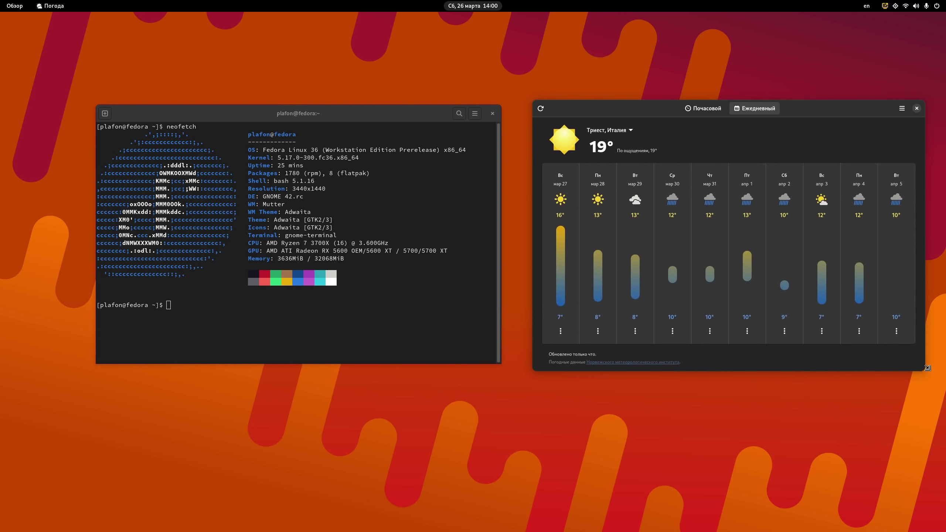
drag(795, 118, 782, 115)
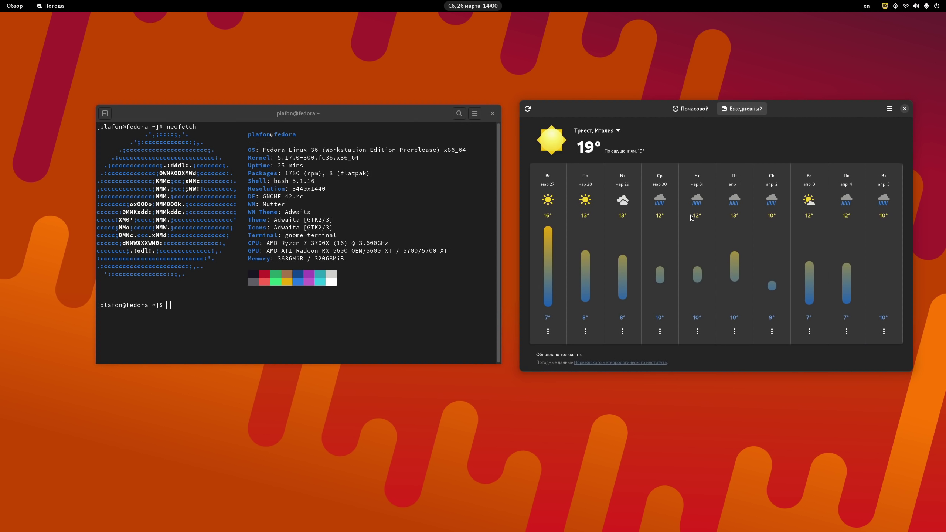
drag(597, 111, 591, 105)
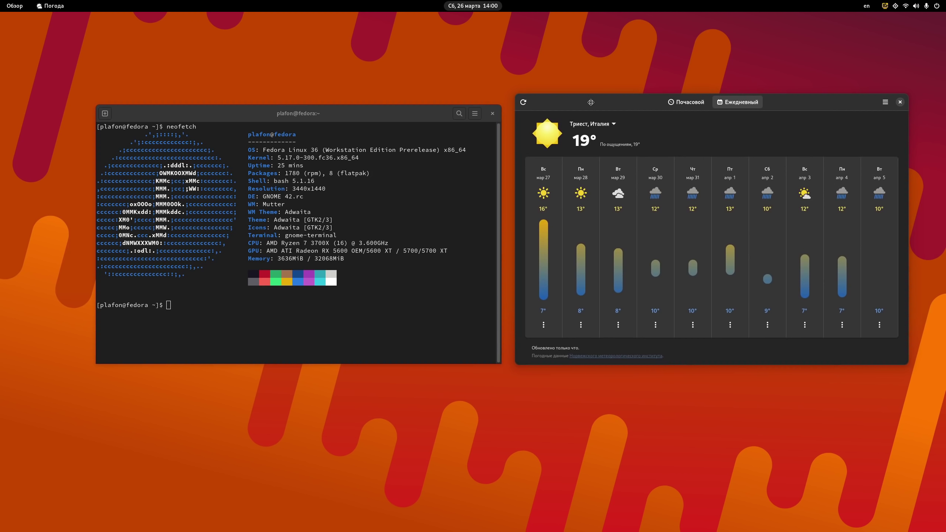
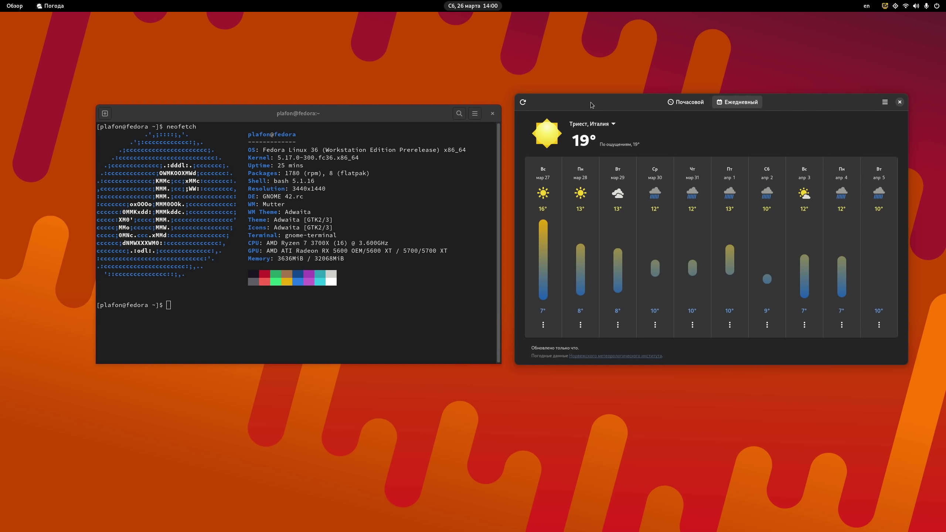
Step: Close the weather forecast and launch Часы (Clocks) from the applications grid
click(899, 102)
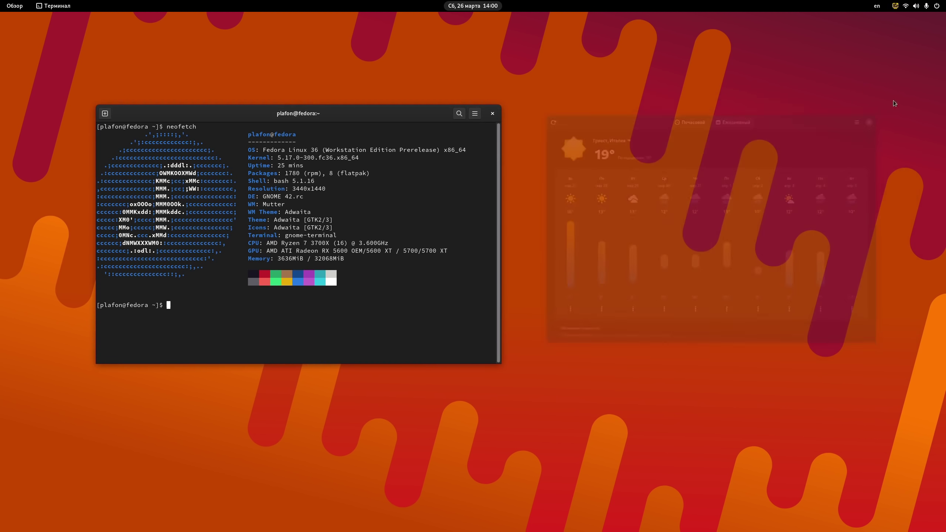
mouse_move(1, 0)
click(568, 508)
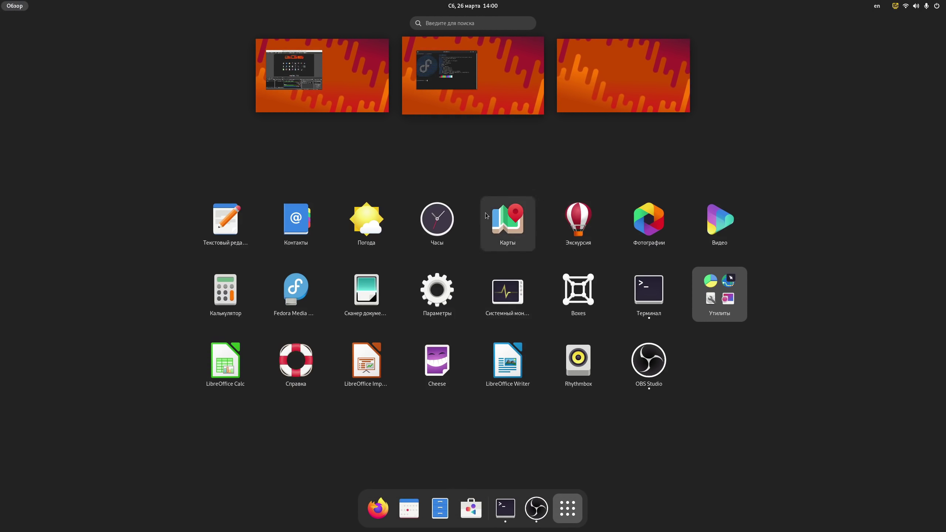
click(451, 220)
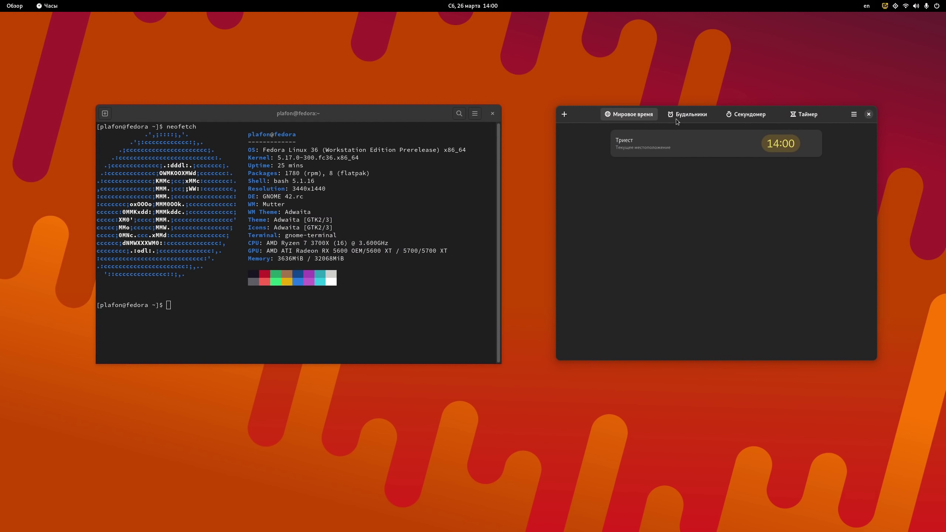
Step: Cycle through the Будильники, Таймер, Секундомер and Мировое время pages, ending on world clock
click(677, 117)
click(783, 115)
click(629, 114)
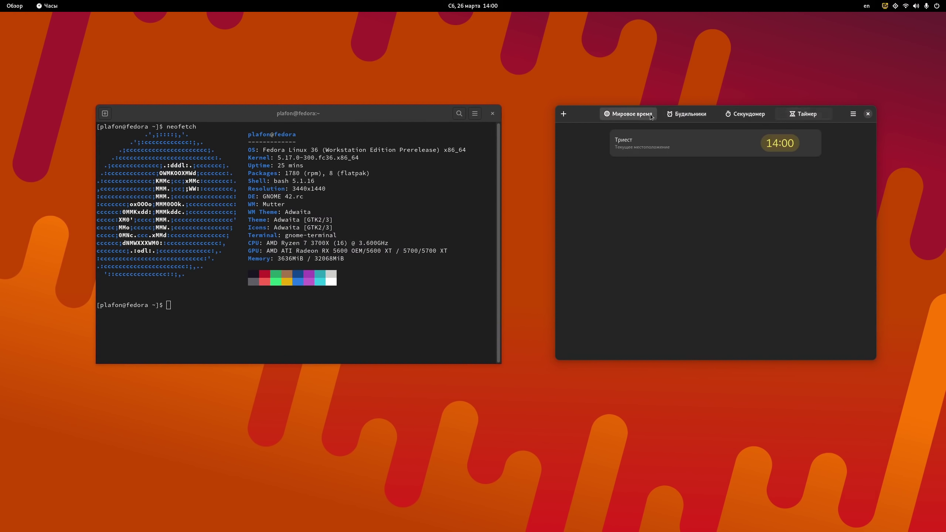
click(687, 115)
click(743, 117)
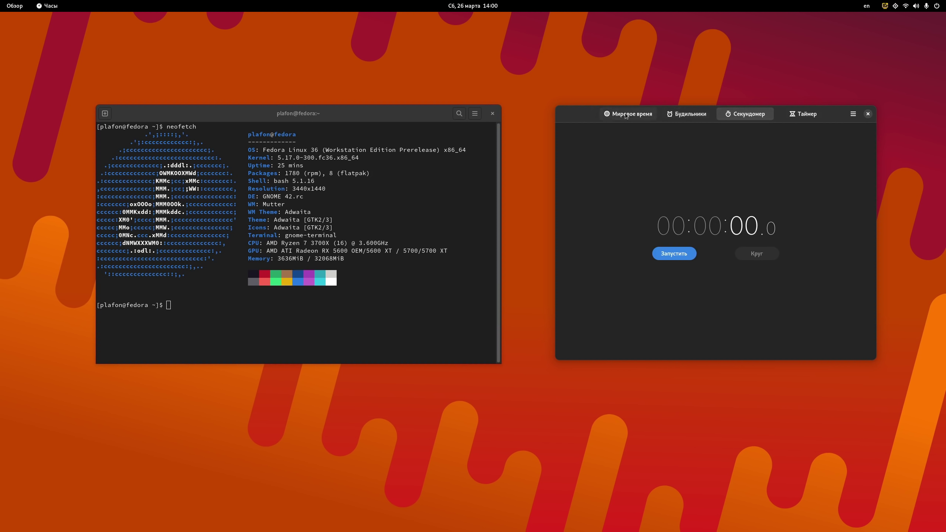
click(626, 115)
click(807, 115)
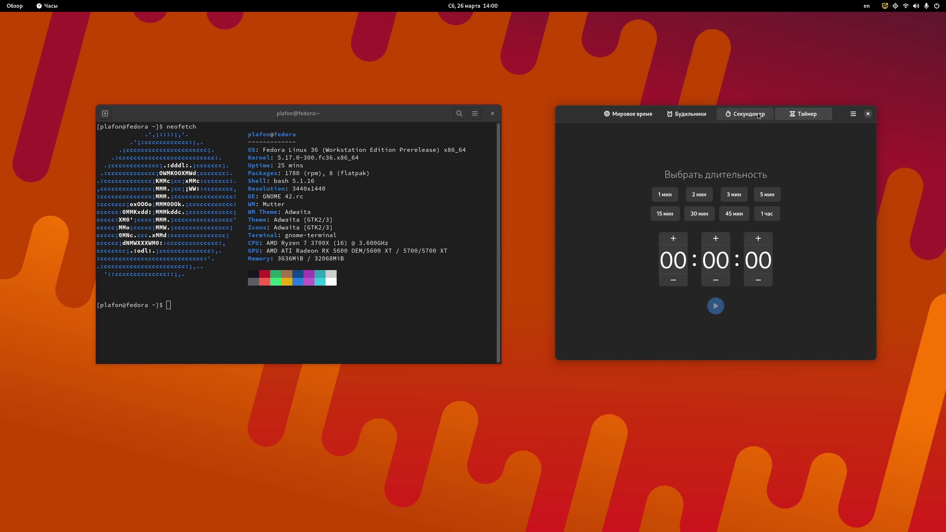
click(688, 114)
click(611, 114)
Step: Shift the Clocks window slightly left and open the system status menu
drag(584, 118, 574, 114)
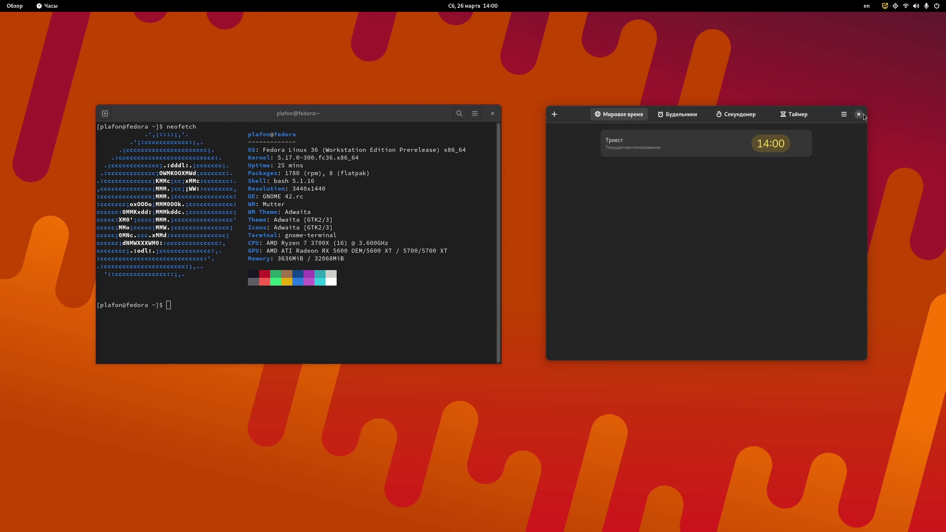
key(super)
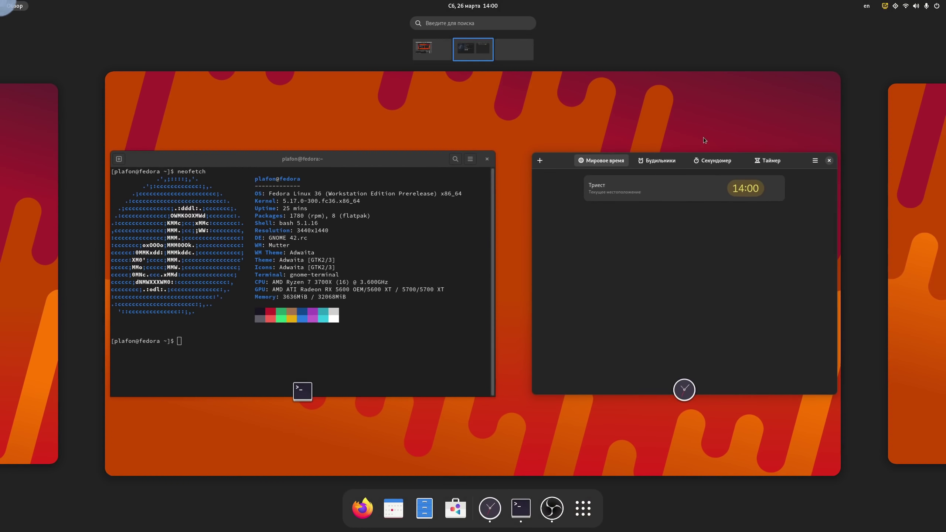
key(super)
click(916, 6)
click(892, 128)
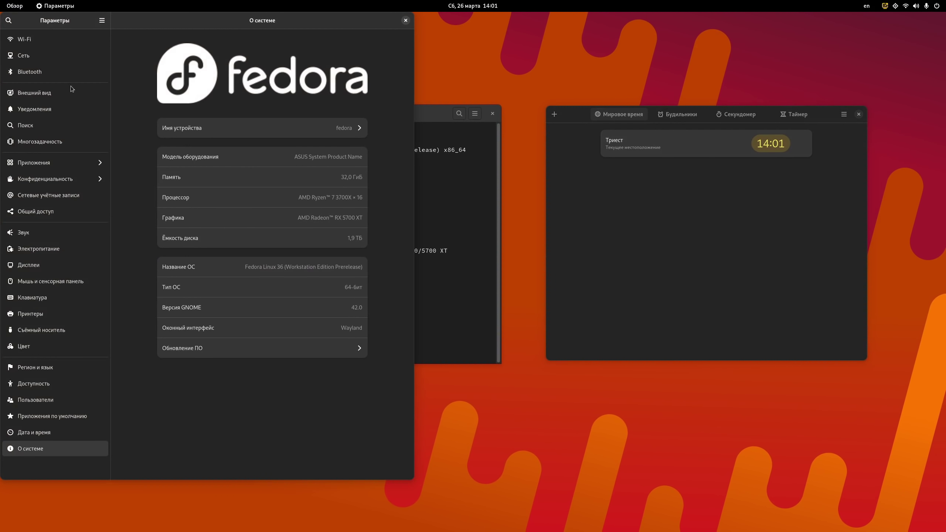
click(70, 89)
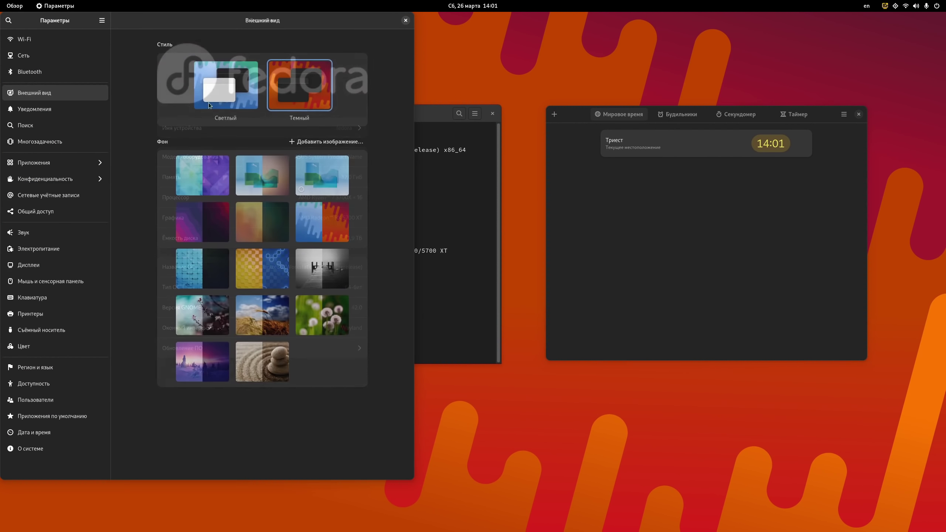
click(219, 89)
drag(351, 25, 415, 48)
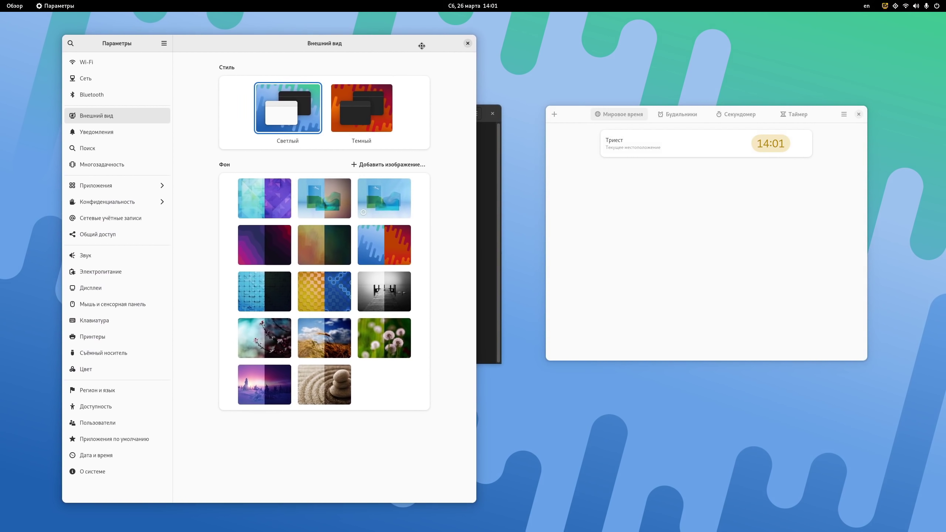
click(728, 233)
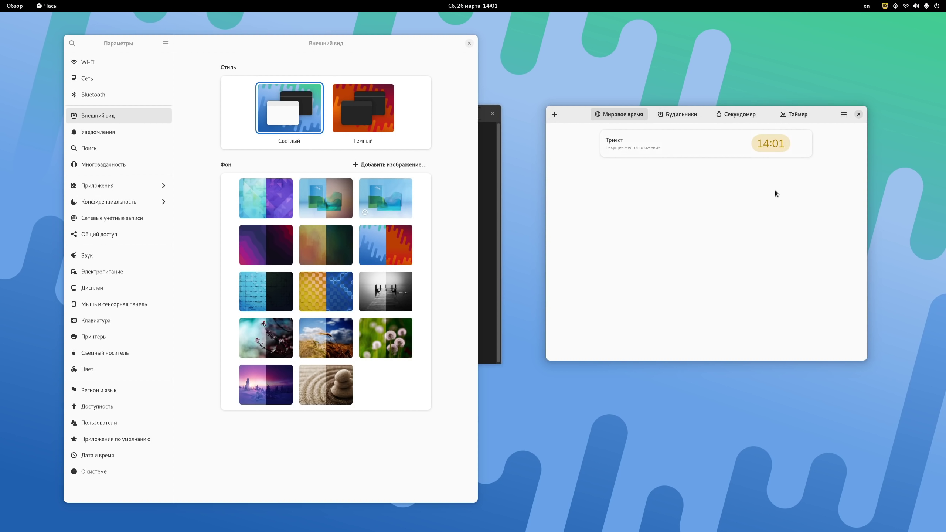
click(363, 114)
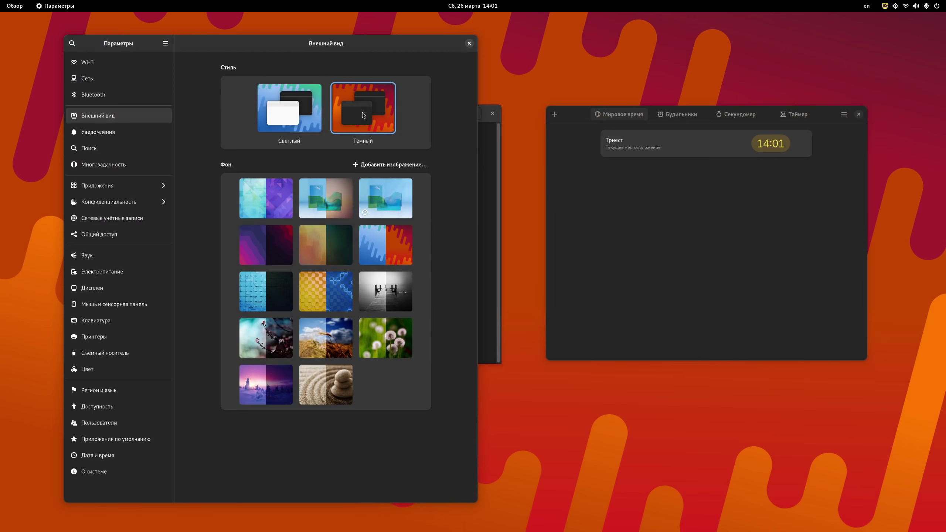
click(600, 188)
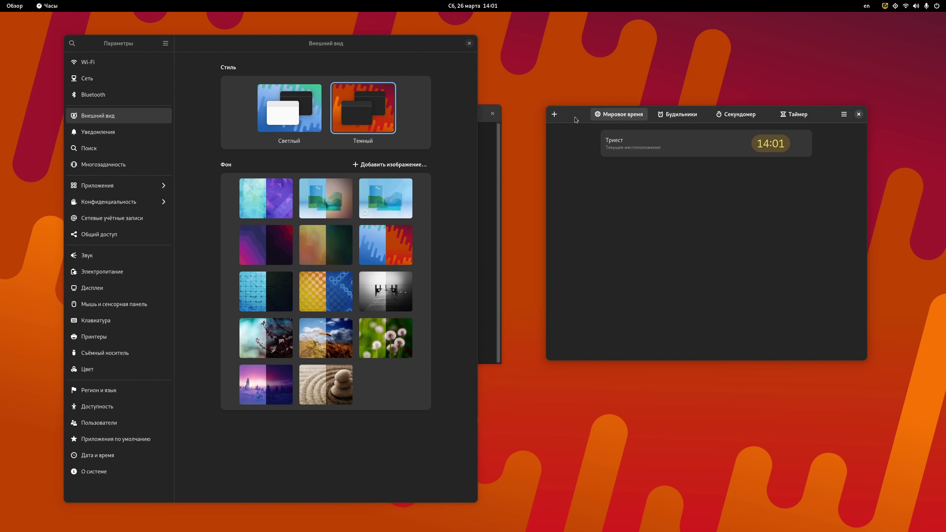
click(469, 43)
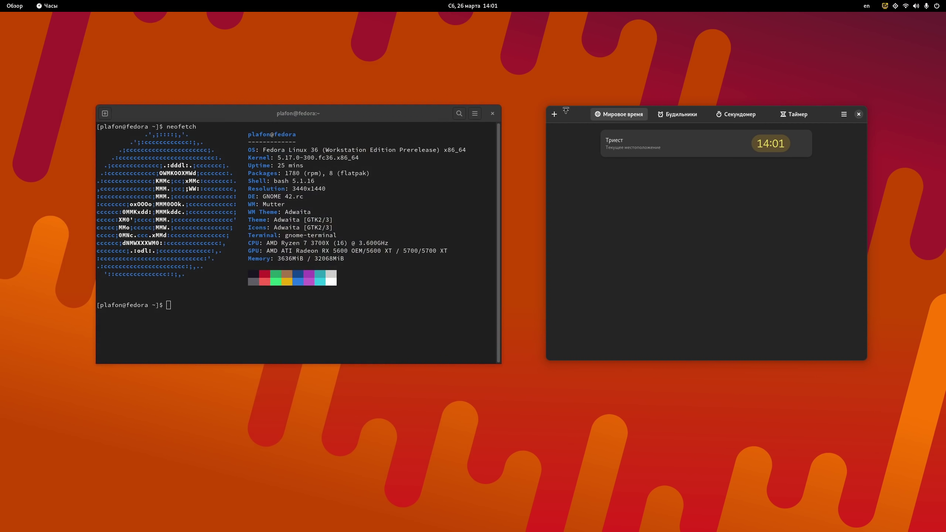
Step: Flip through the Секундомер, Таймер, Будильники and world clock pages, ending on Таймер
drag(571, 110, 571, 109)
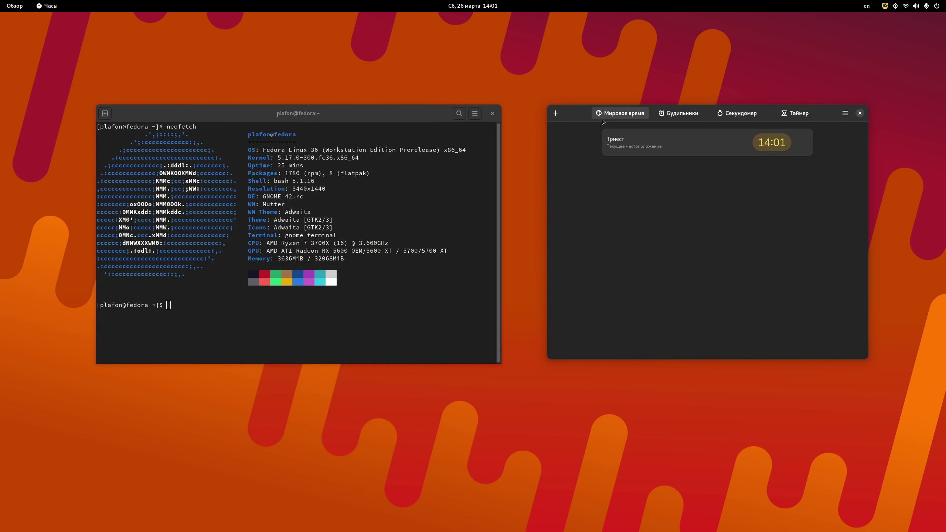
click(739, 113)
click(796, 113)
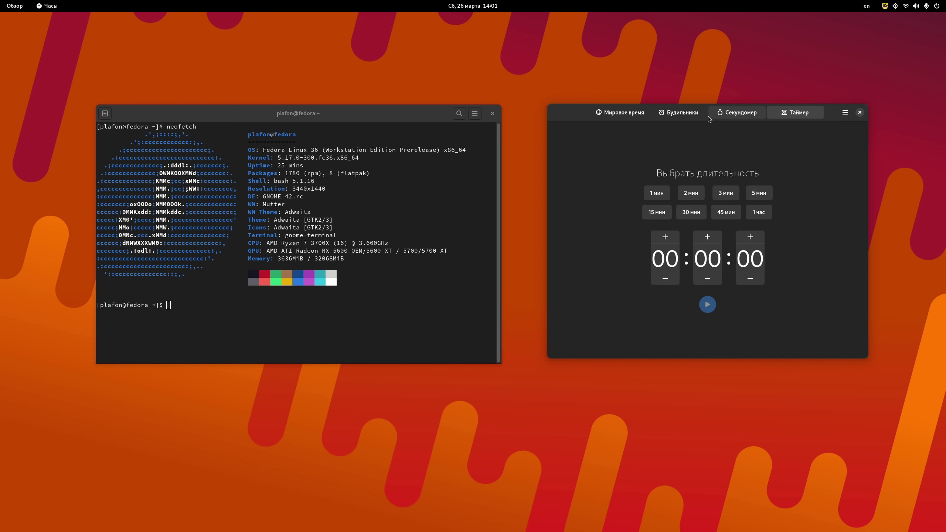
click(689, 117)
key(ctrl+Page_Up)
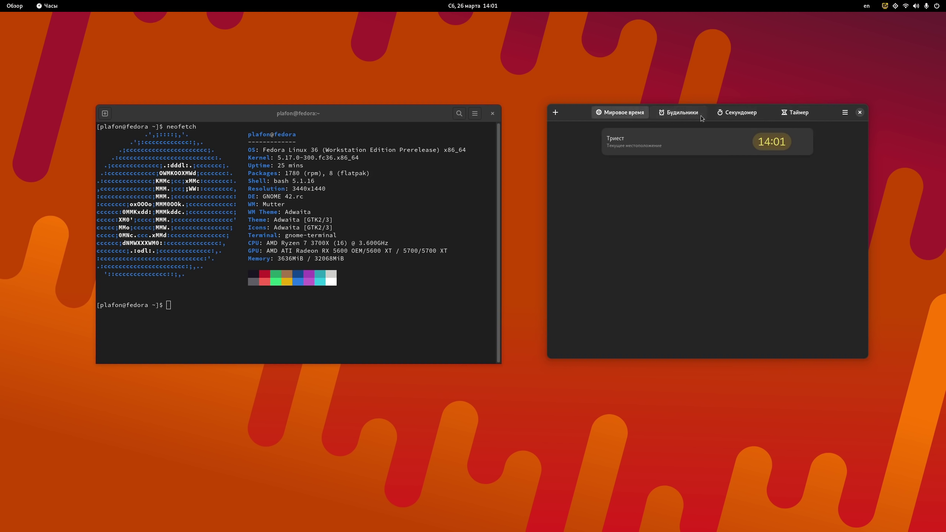
click(805, 116)
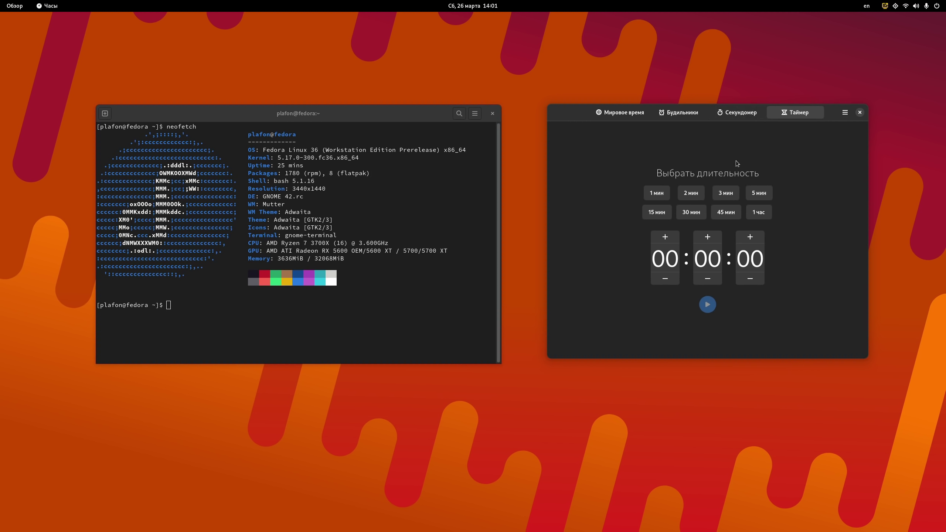
Step: Close Clocks and show the applications grid
click(859, 113)
key(super)
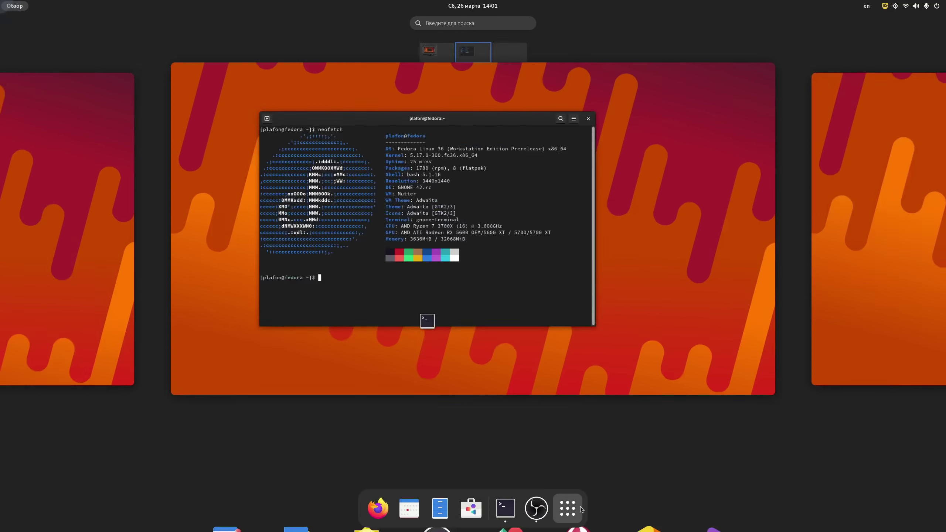
click(580, 509)
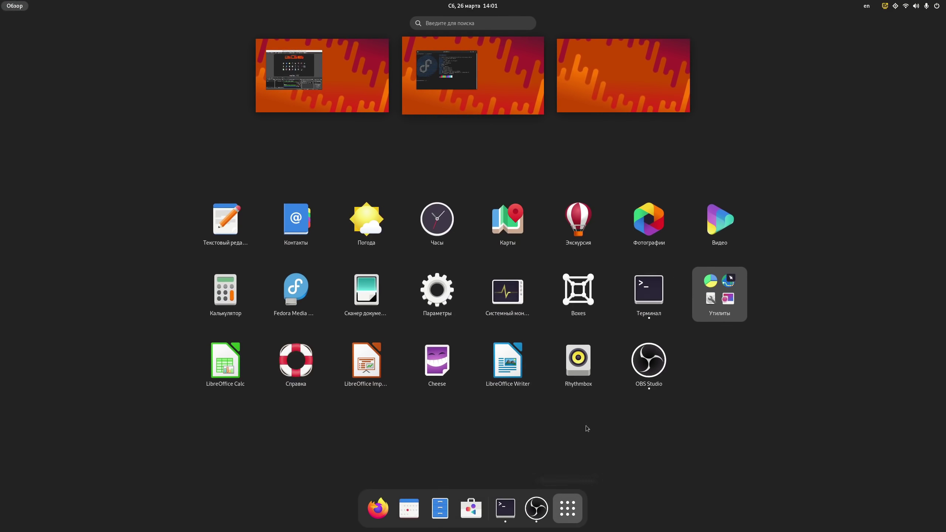
Step: Launch Карты (Maps), then unmaximize, resize and reposition its window
click(511, 226)
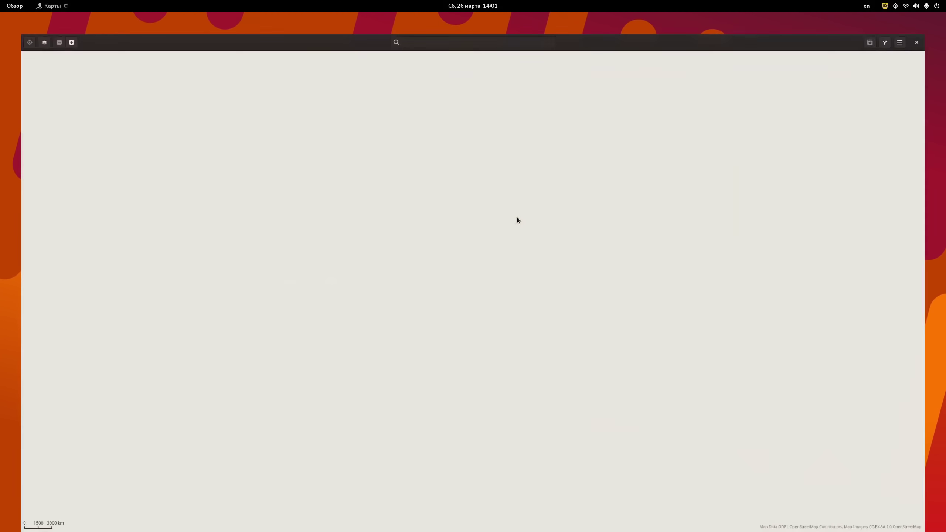
drag(362, 48, 194, 41)
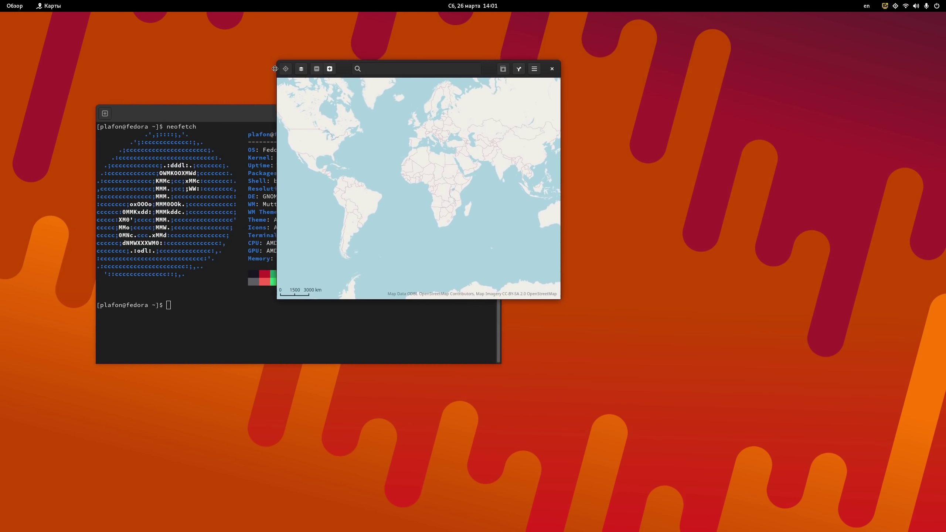
drag(472, 273, 879, 479)
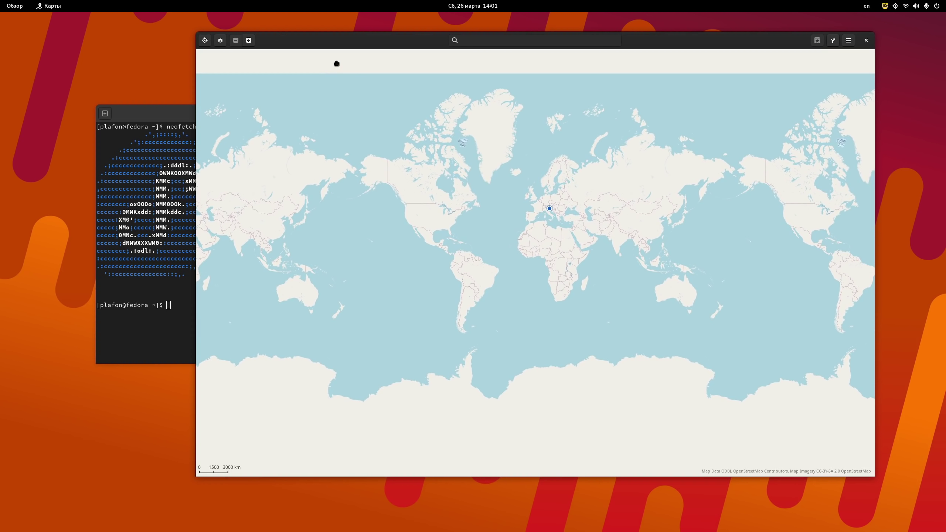
drag(358, 42, 377, 60)
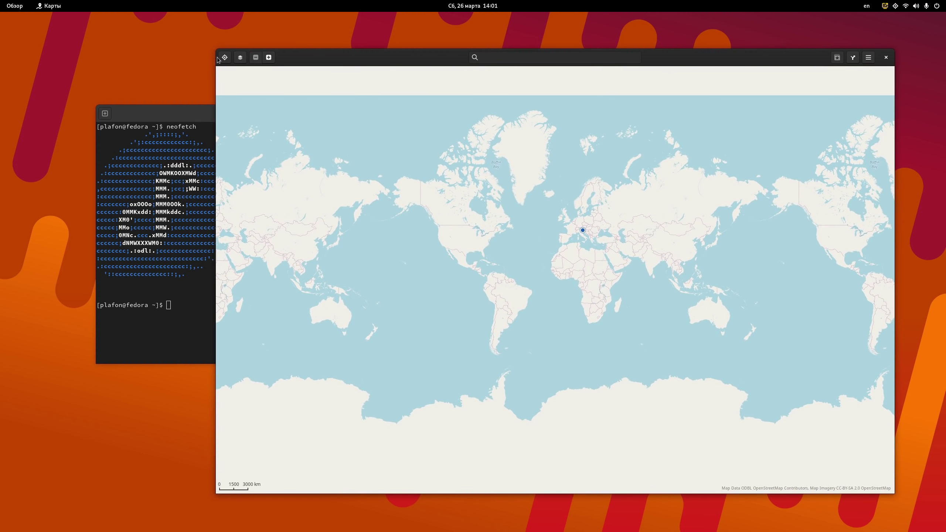
Step: View the Maps 42.0 About dialog and its credits, then close Maps
click(868, 57)
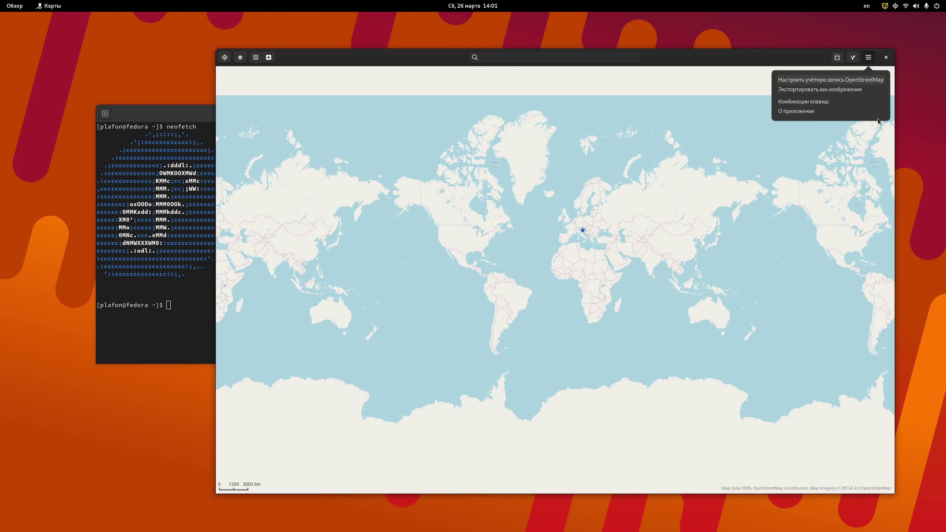
click(831, 119)
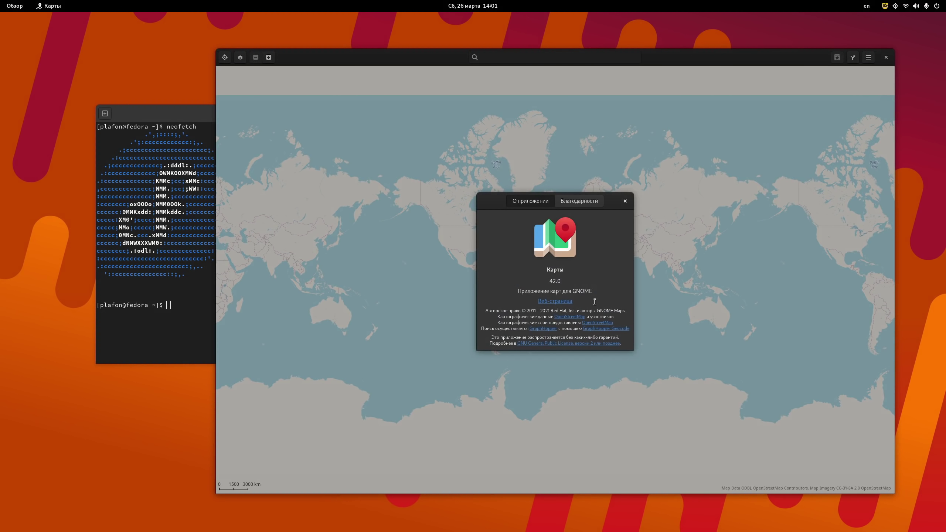
click(585, 203)
click(625, 201)
drag(403, 54, 371, 67)
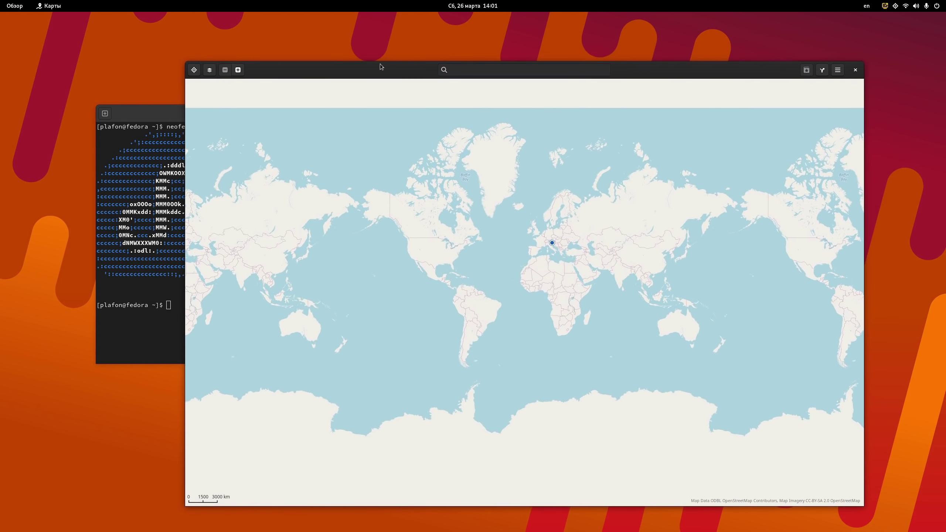
click(855, 70)
Step: Launch the Экскурсия welcome tour, close it, and return to the applications grid
mouse_move(0, 0)
click(568, 508)
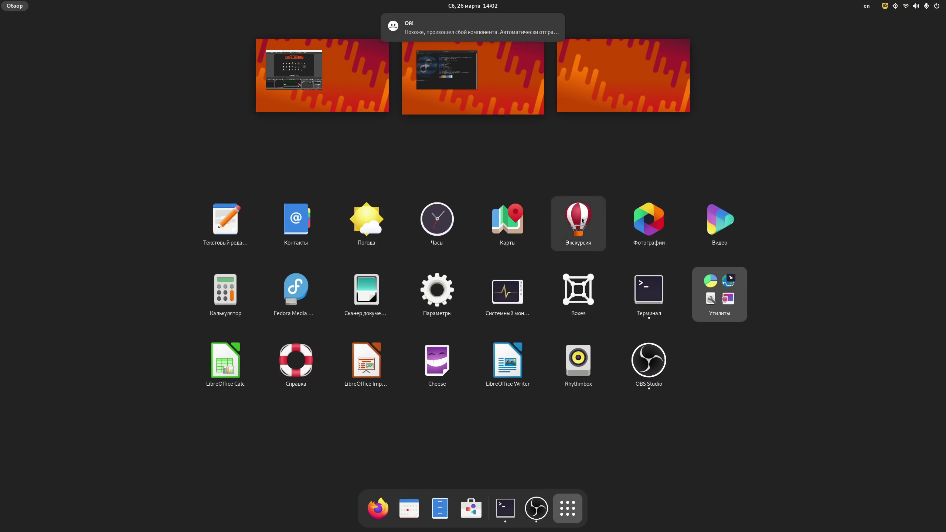
click(582, 220)
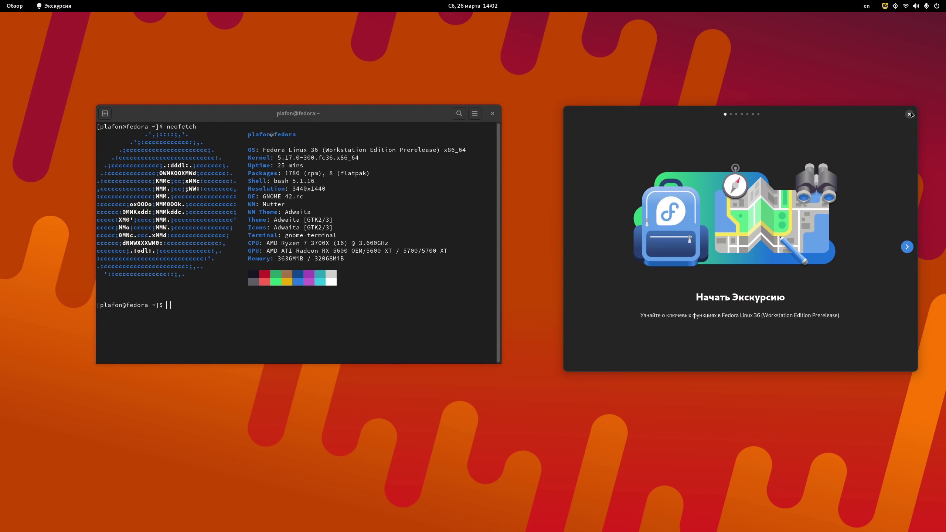
click(909, 115)
key(super)
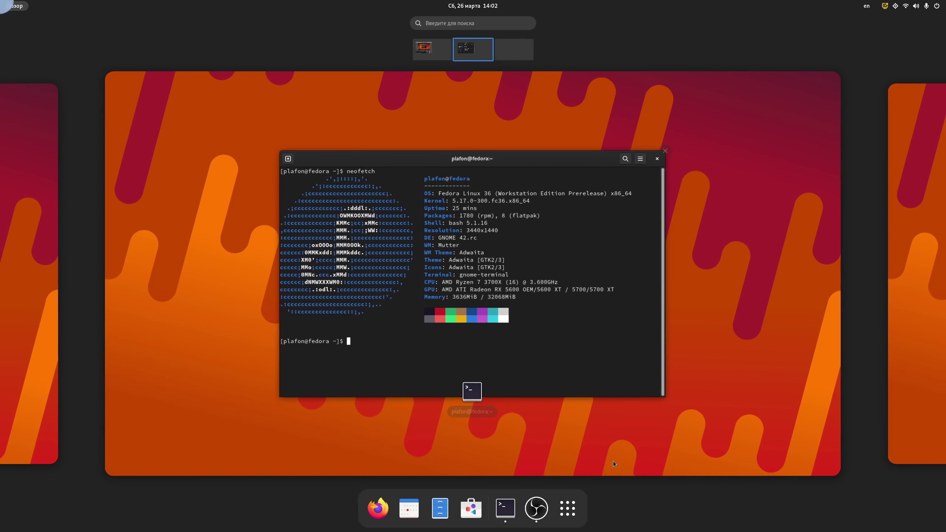
click(568, 509)
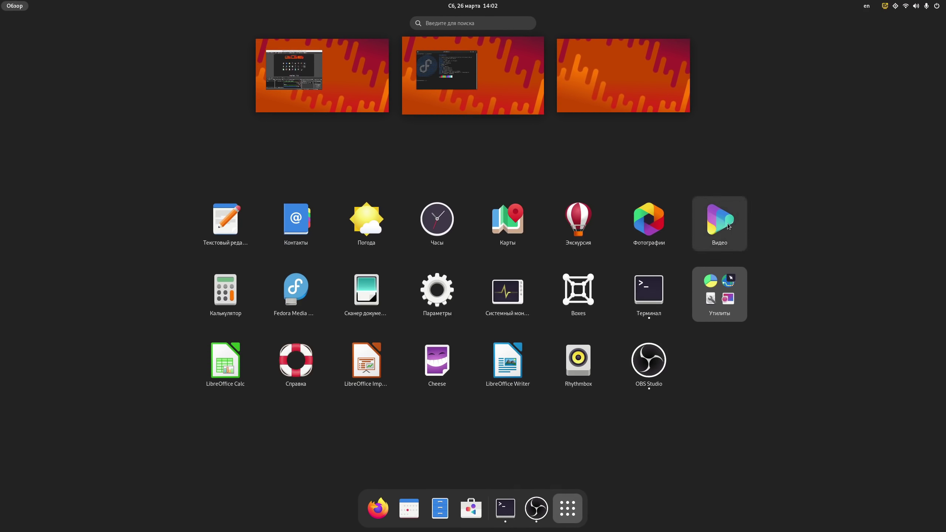
Step: Launch Photos, then unmaximize, enlarge and lower its window
click(649, 220)
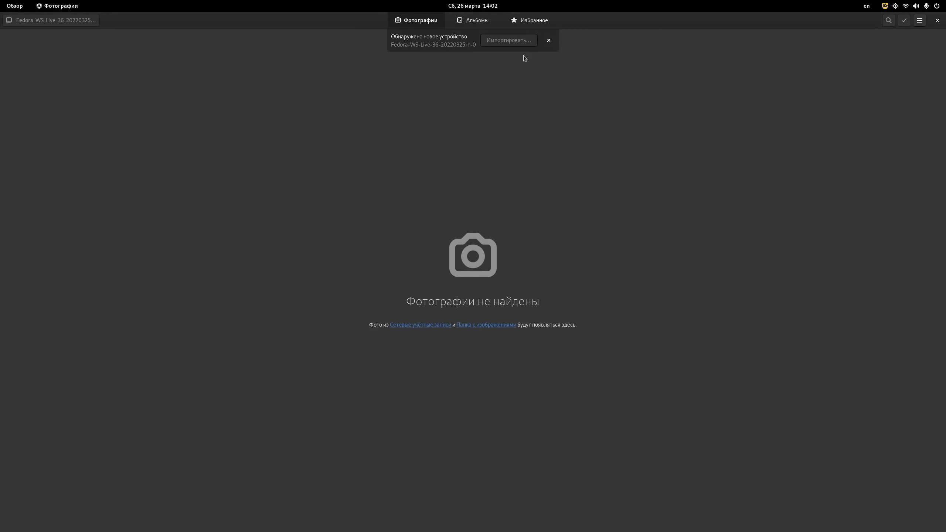
double_click(326, 21)
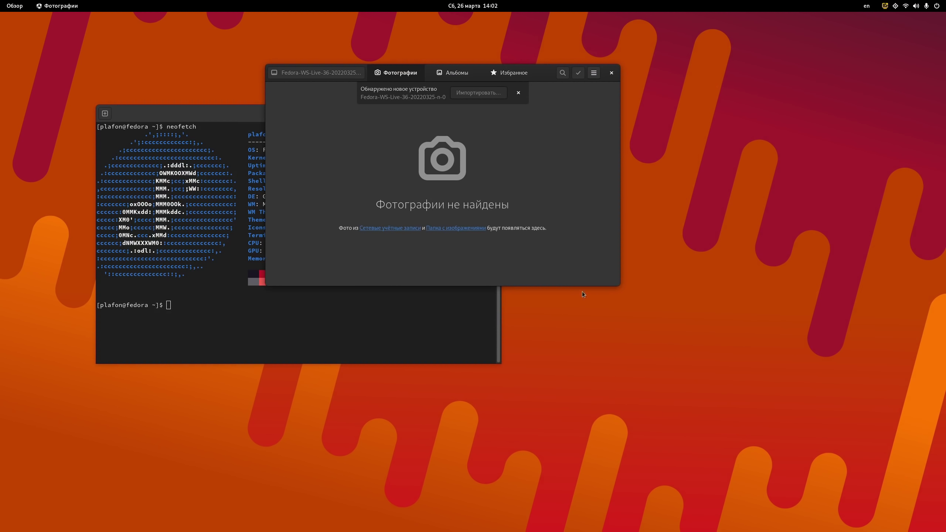
drag(618, 285, 875, 415)
drag(404, 69, 405, 119)
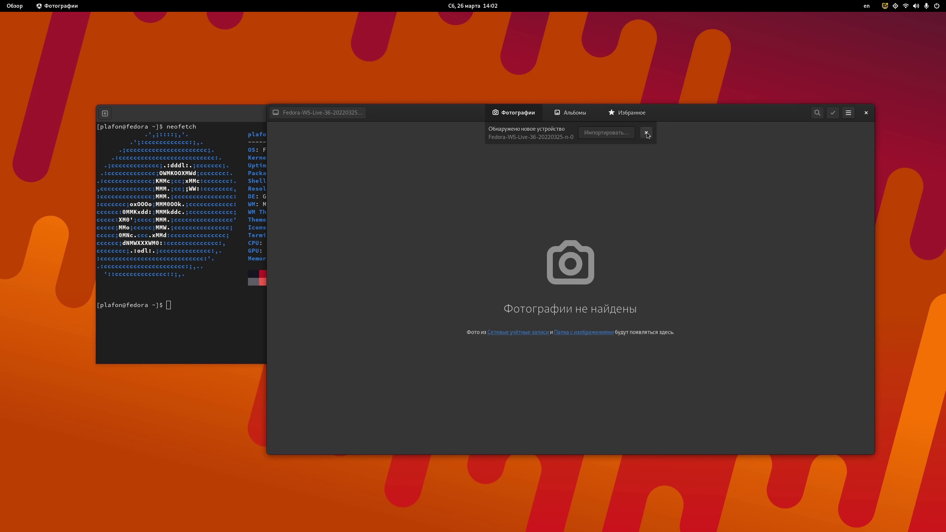
Step: Dismiss the new-device import notice and switch between the Альбомы and Фотографии views
click(646, 132)
click(574, 113)
click(516, 113)
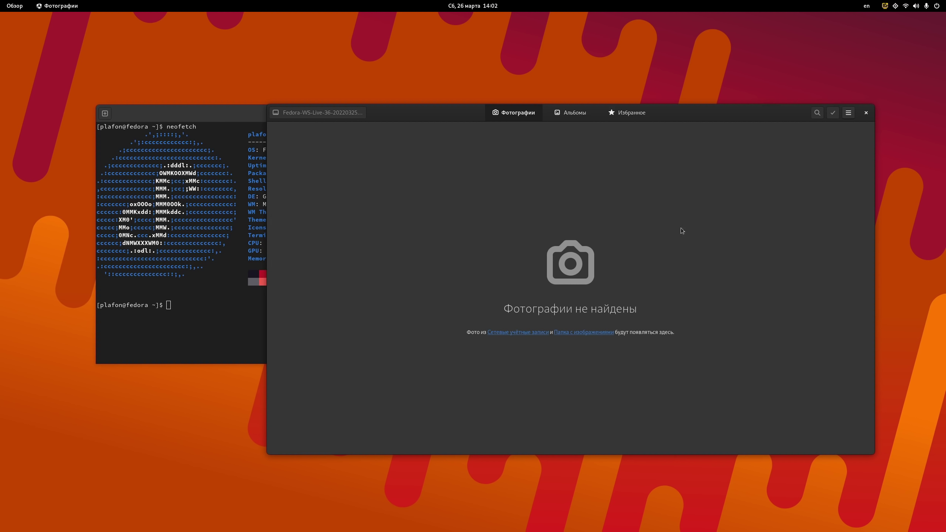
drag(731, 114, 684, 126)
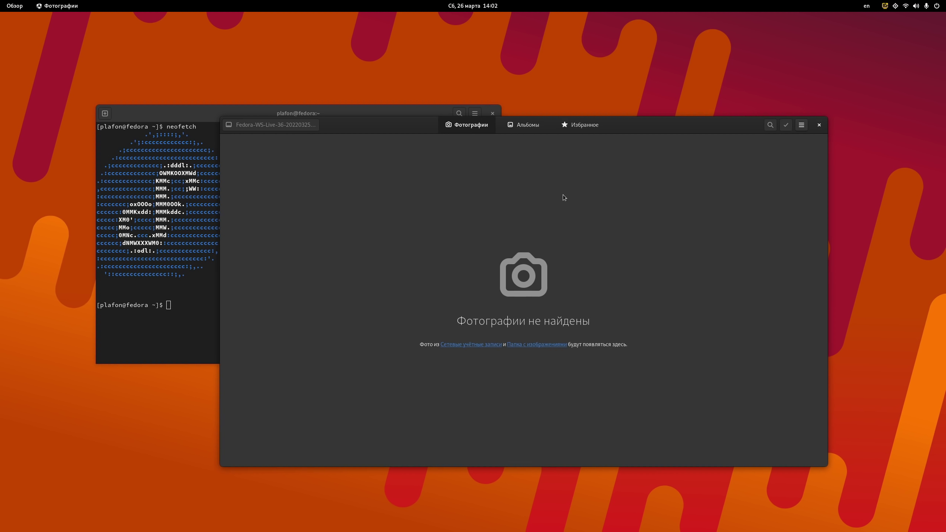
Step: Open and close the ☰ main menu twice, then toggle Альбомы and Фотографии again
click(802, 126)
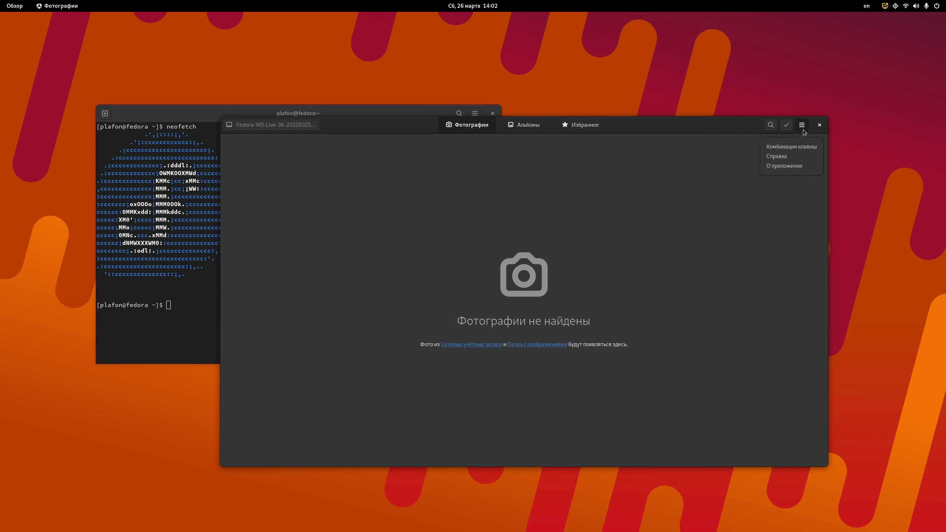
click(638, 166)
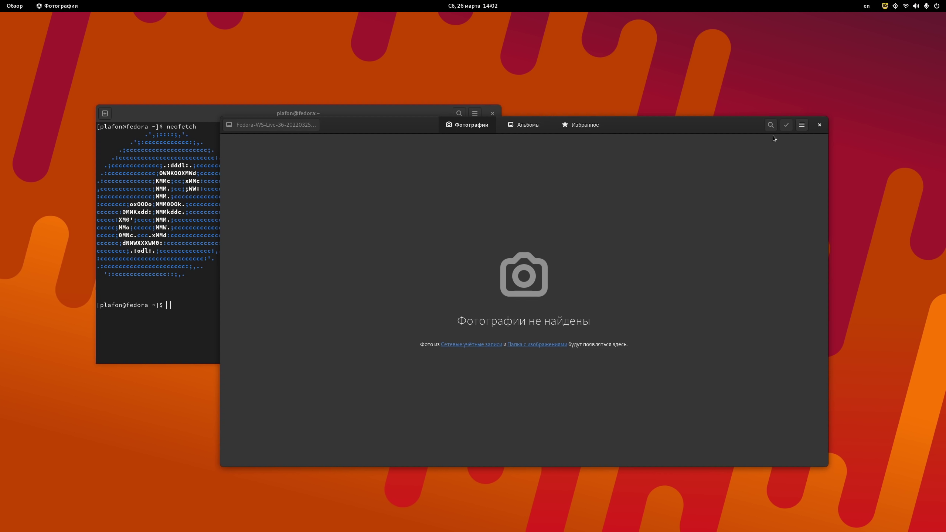
click(802, 125)
click(636, 157)
click(520, 126)
click(464, 127)
Step: Follow the Сетевые учётные записи link, reposition the window, and close Photos
click(499, 345)
drag(654, 130, 635, 130)
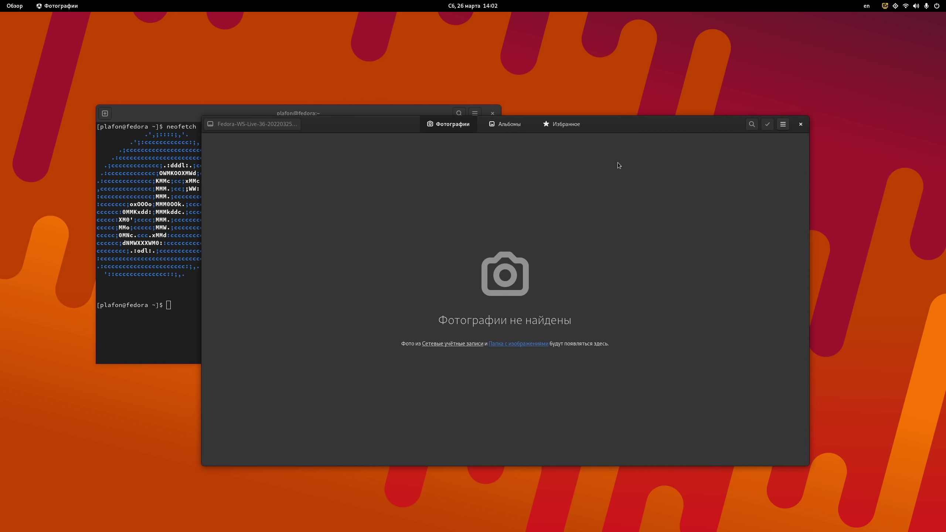
drag(626, 123, 596, 121)
click(767, 130)
Step: Launch Videos, check its Каналы list, and return to the Видео recordings
mouse_move(0, 0)
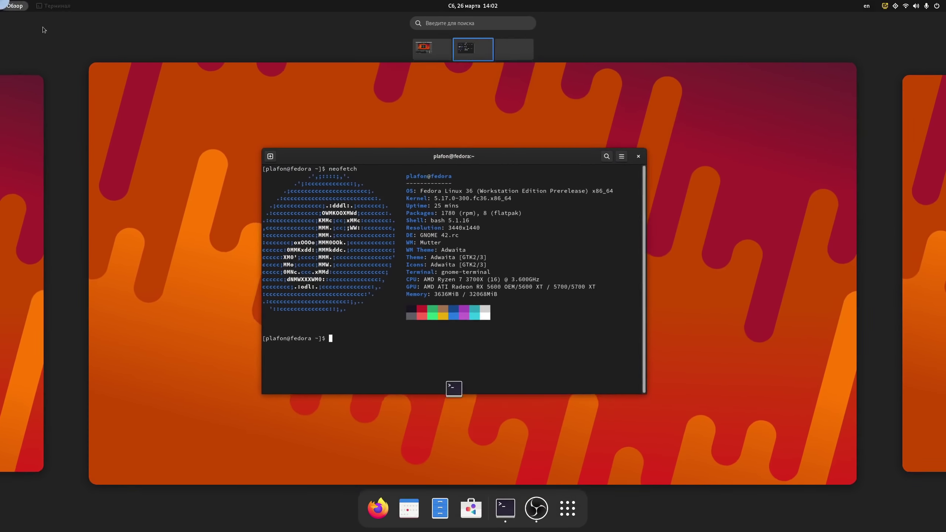
click(568, 508)
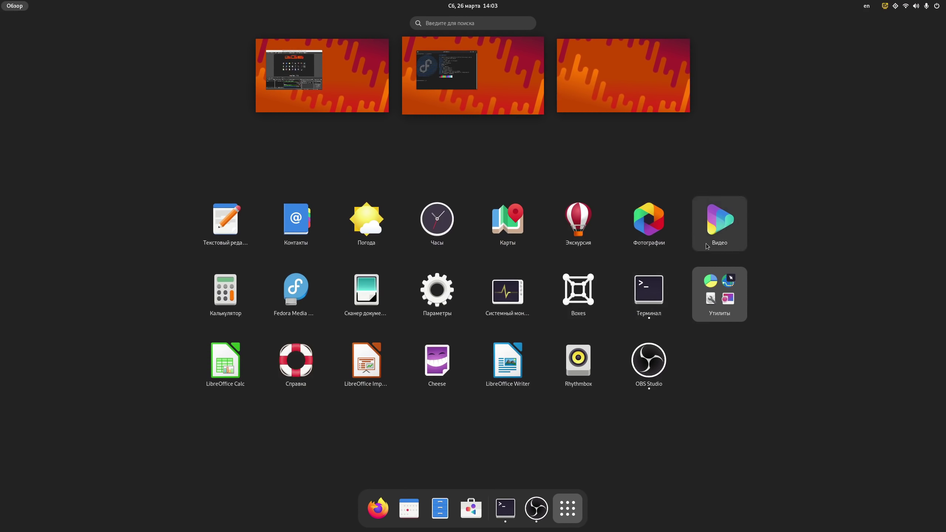
click(719, 230)
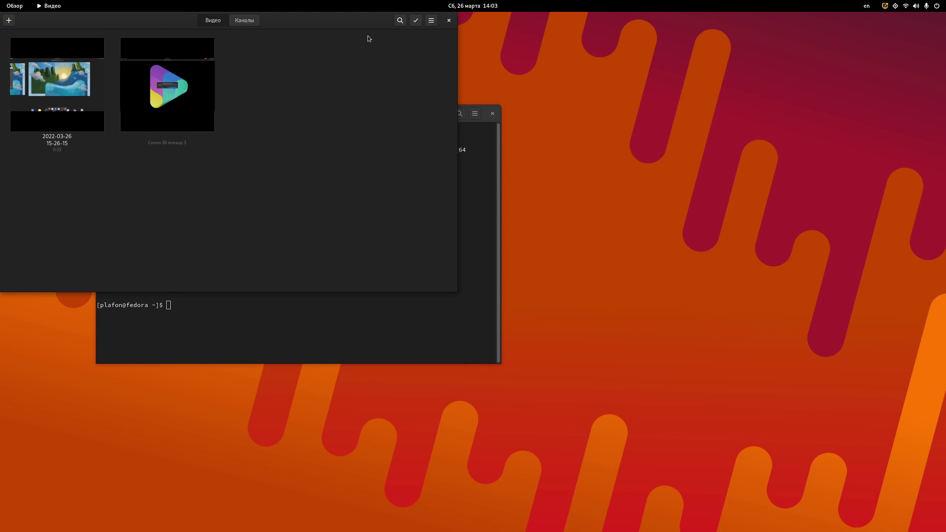
drag(370, 36, 730, 130)
click(608, 123)
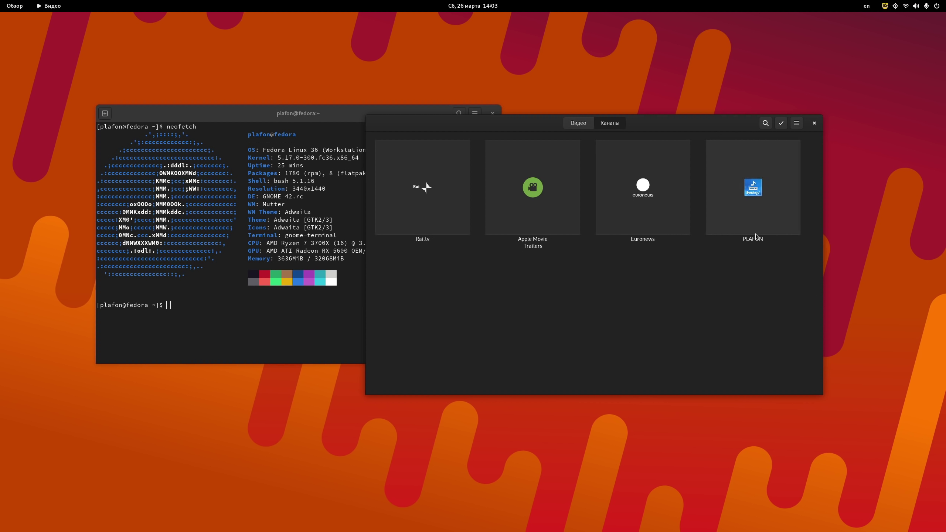
click(589, 127)
Step: Open Параметры, view its Видео and Аудио pages, then close the dialog
click(797, 124)
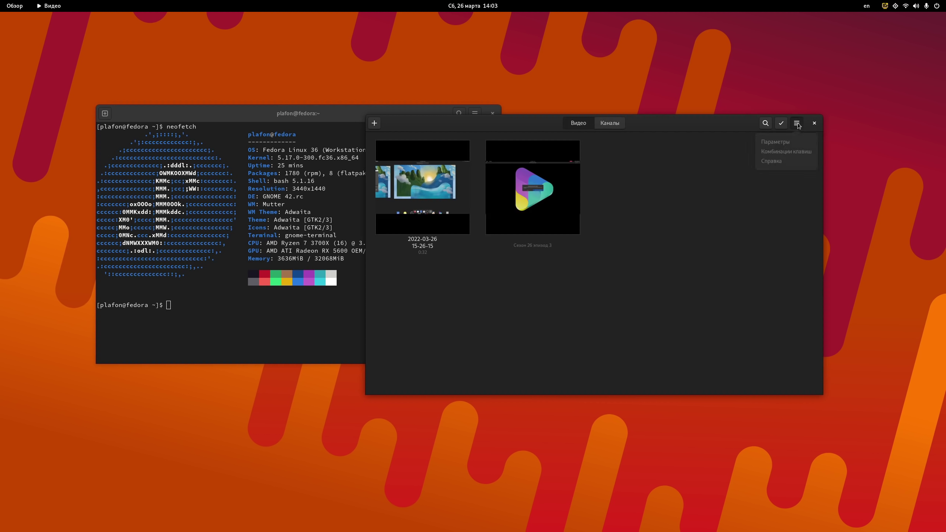
click(775, 142)
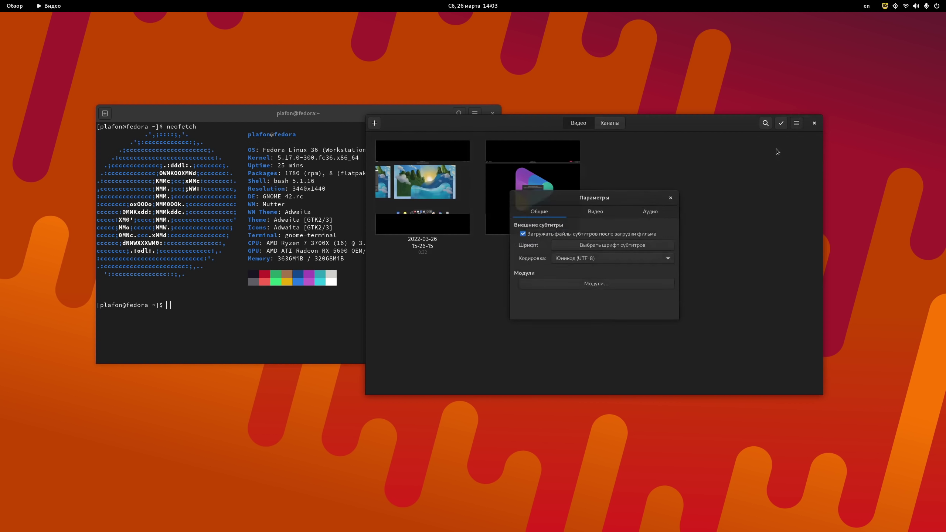
click(608, 206)
click(655, 211)
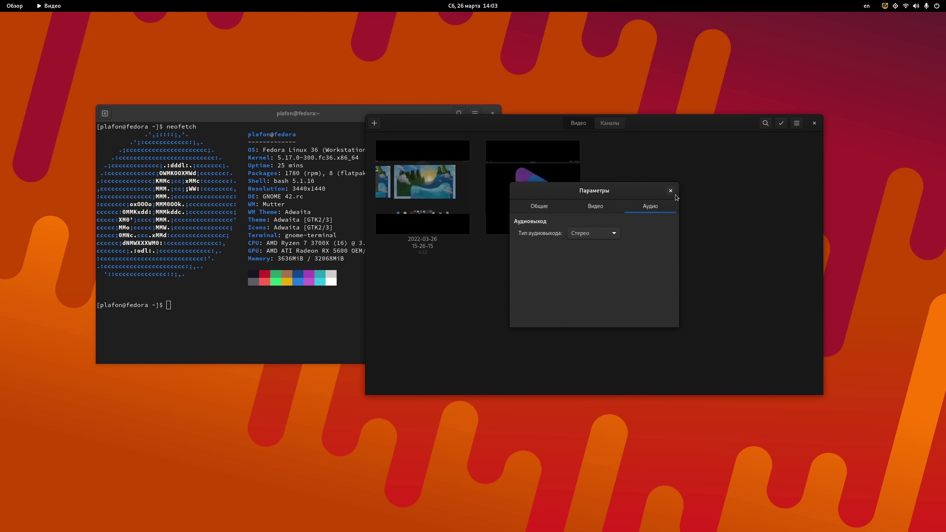
click(671, 191)
Step: Close Videos, launch Calculator, and enlarge and reposition its window
click(815, 123)
mouse_move(1, 1)
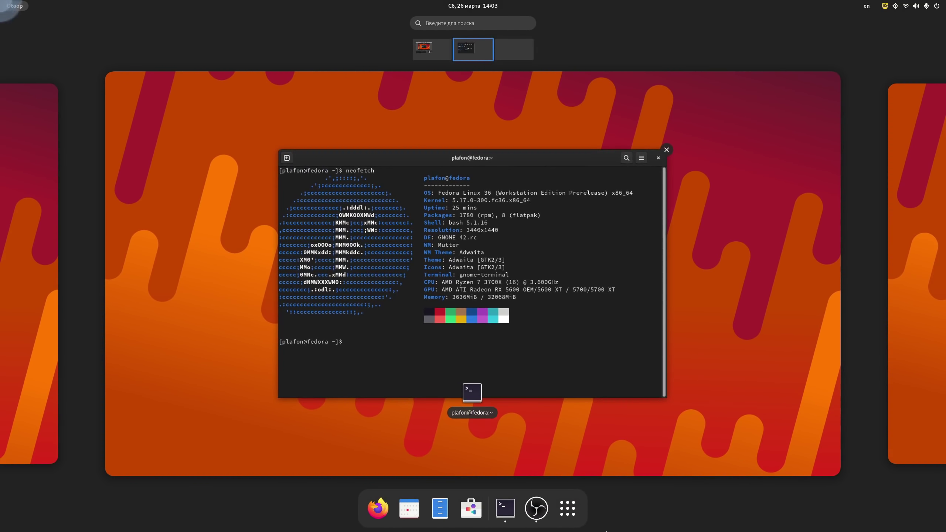
click(567, 509)
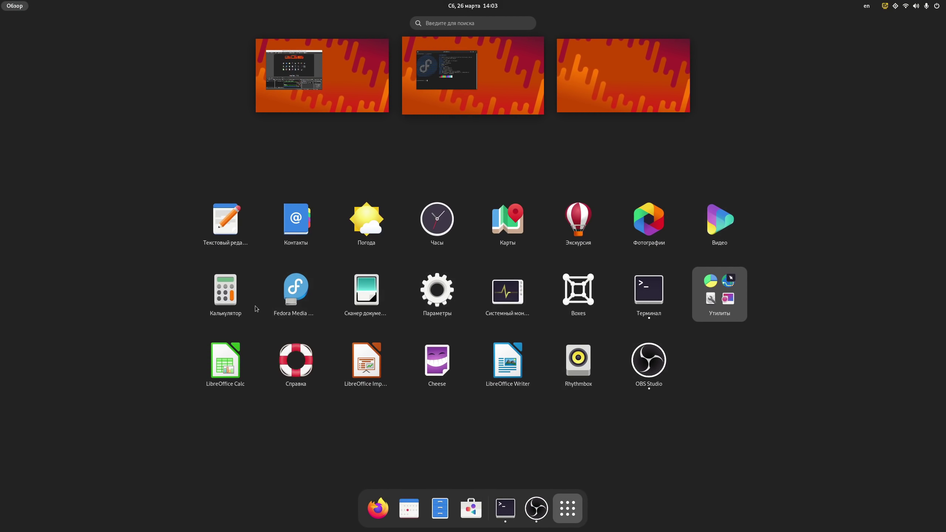
click(239, 297)
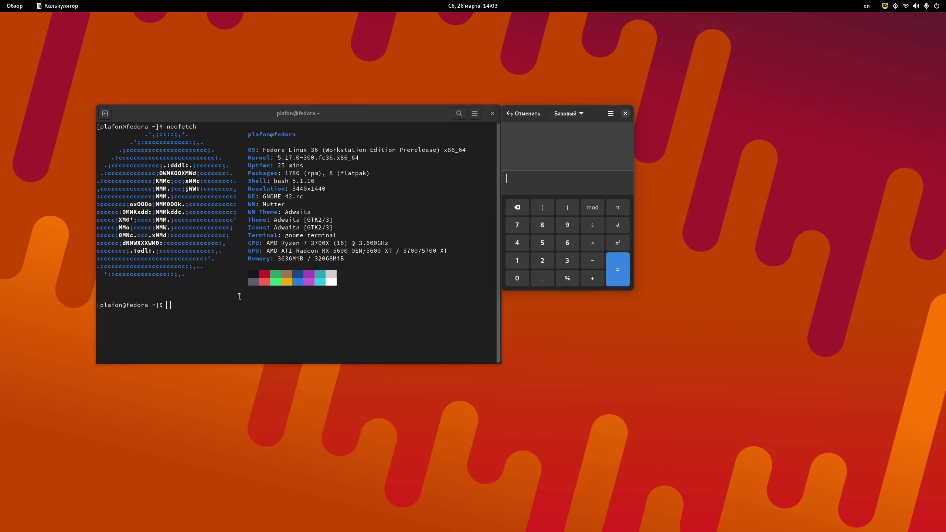
drag(548, 122, 645, 100)
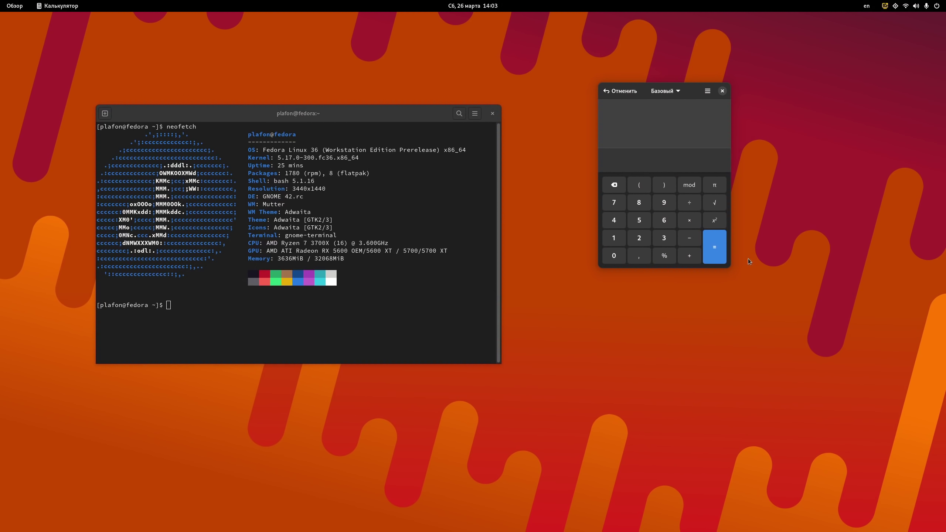
drag(729, 268, 775, 350)
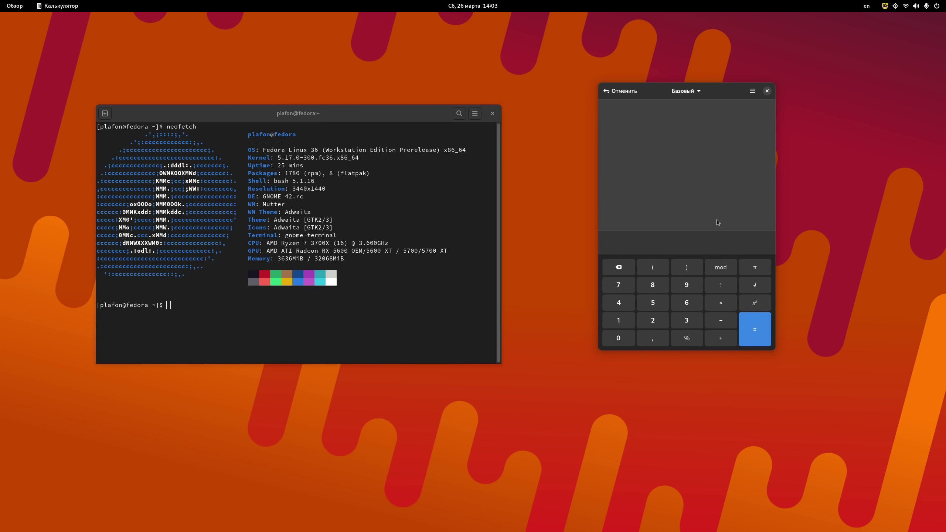
drag(731, 95, 703, 100)
Step: Switch the calculator to Расширенный, then Финансы, then back to Базовый mode
click(668, 103)
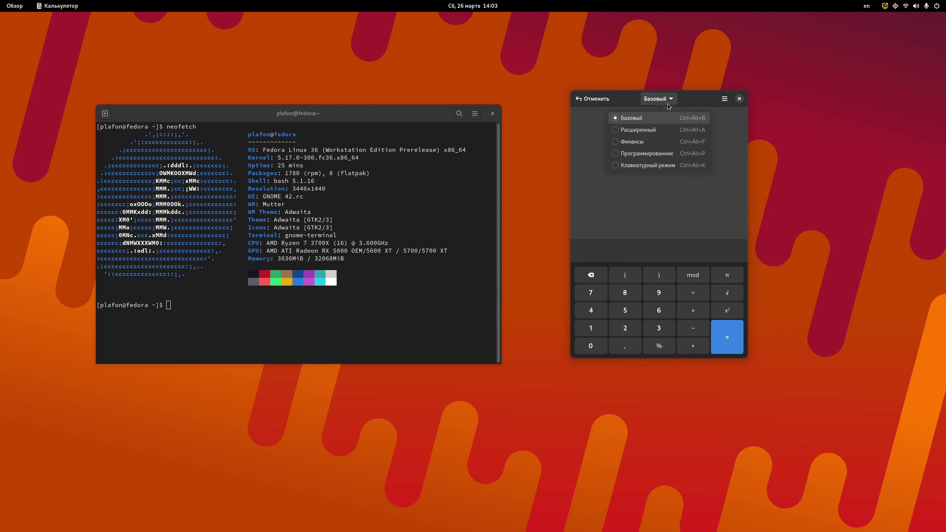
click(648, 129)
click(677, 107)
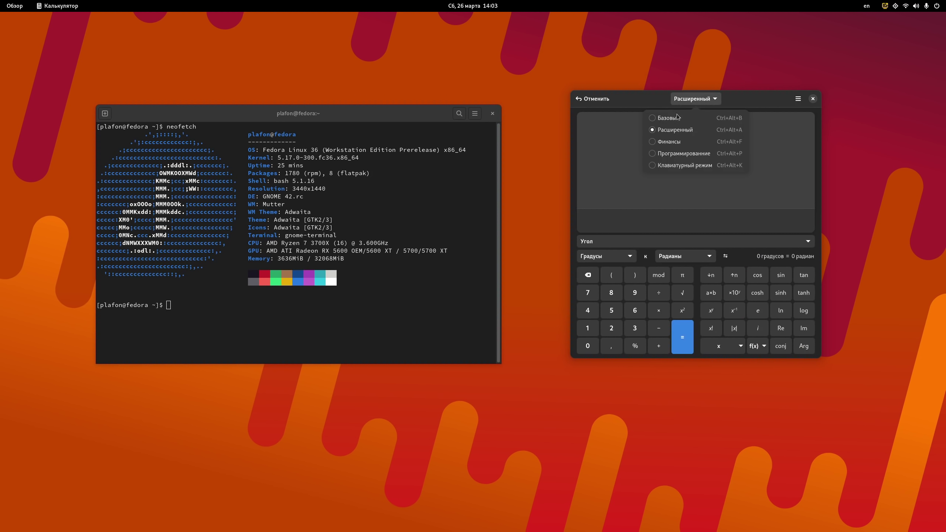
click(676, 142)
click(695, 101)
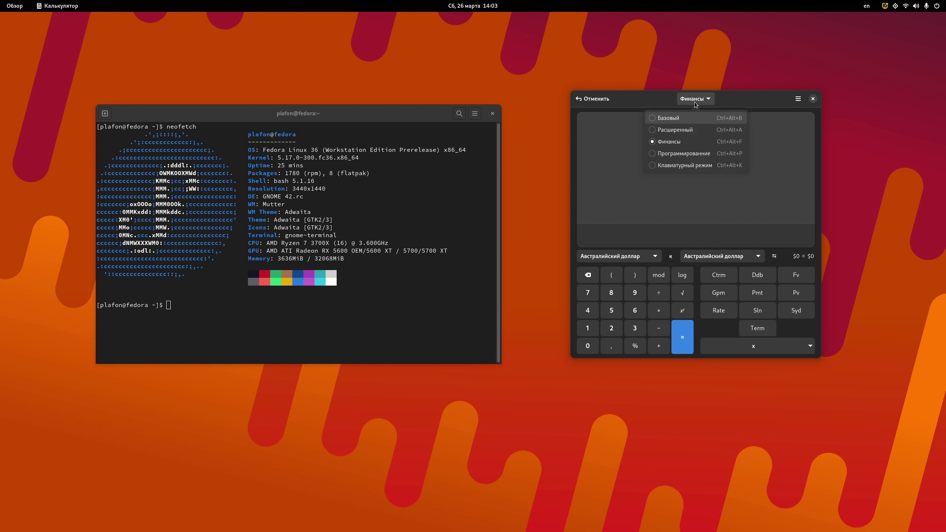
click(691, 117)
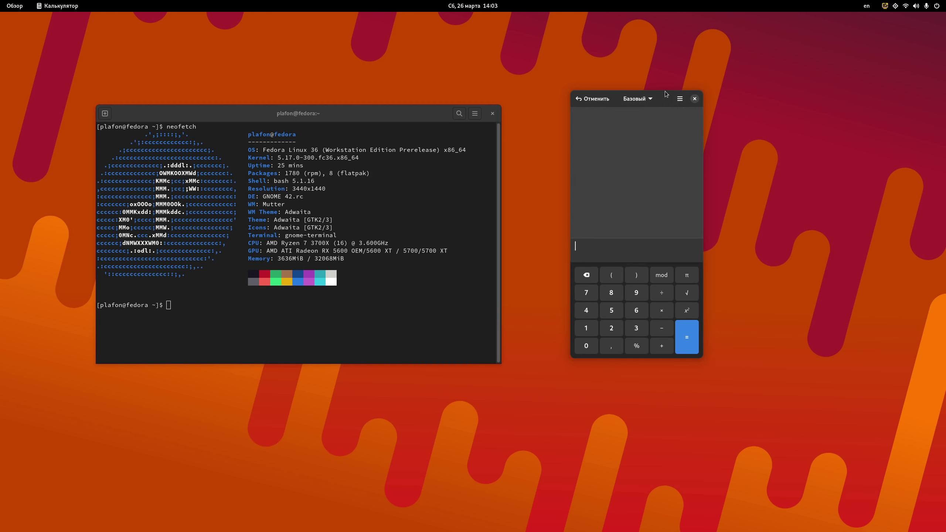
drag(665, 91, 664, 126)
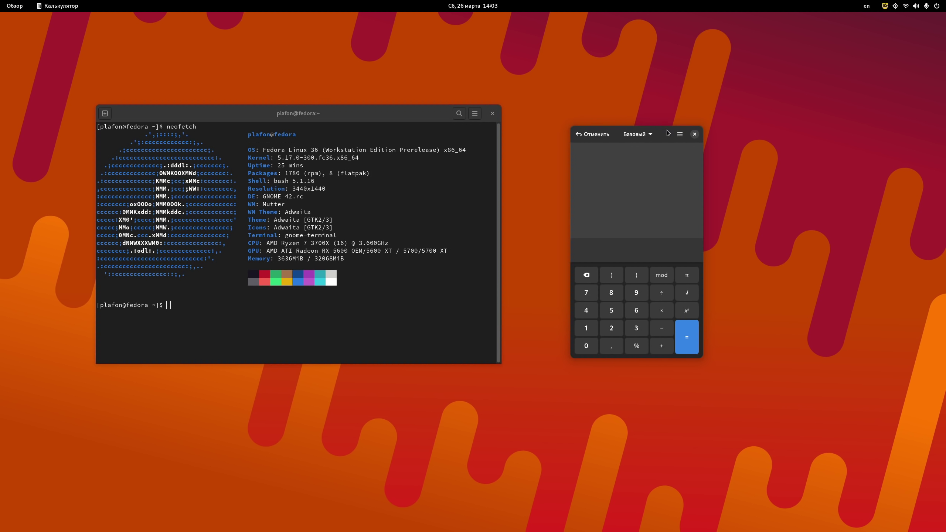
Step: Compute 5 + 5 = 10, then close Calculator and show the applications grid
click(616, 286)
click(662, 322)
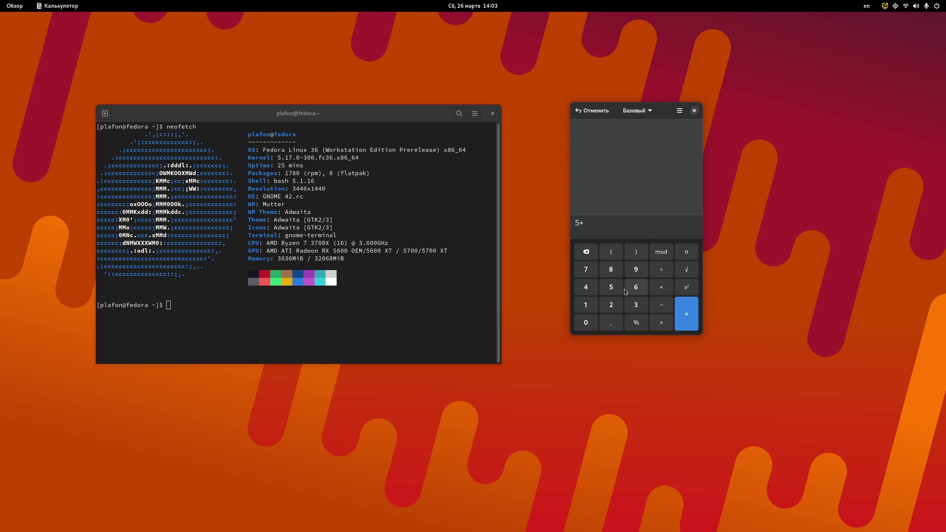
click(612, 287)
click(692, 313)
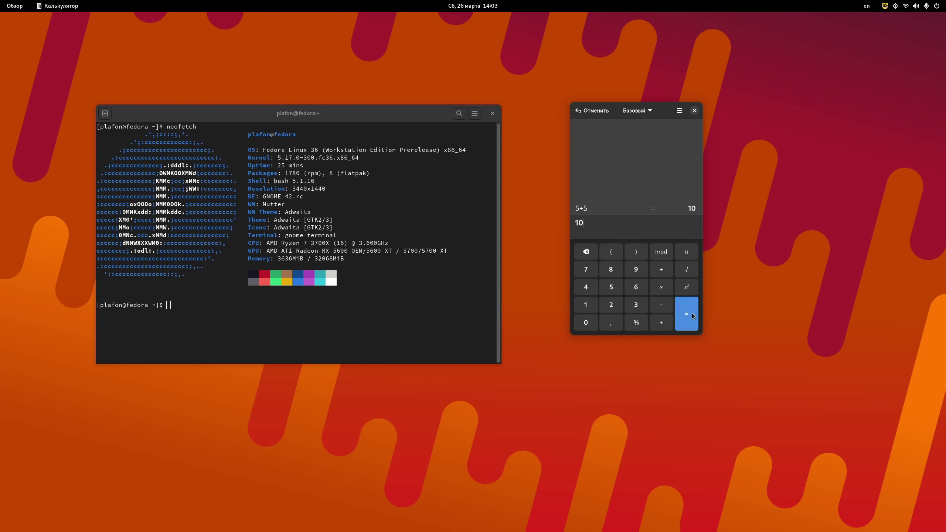
click(694, 110)
key(super)
click(567, 508)
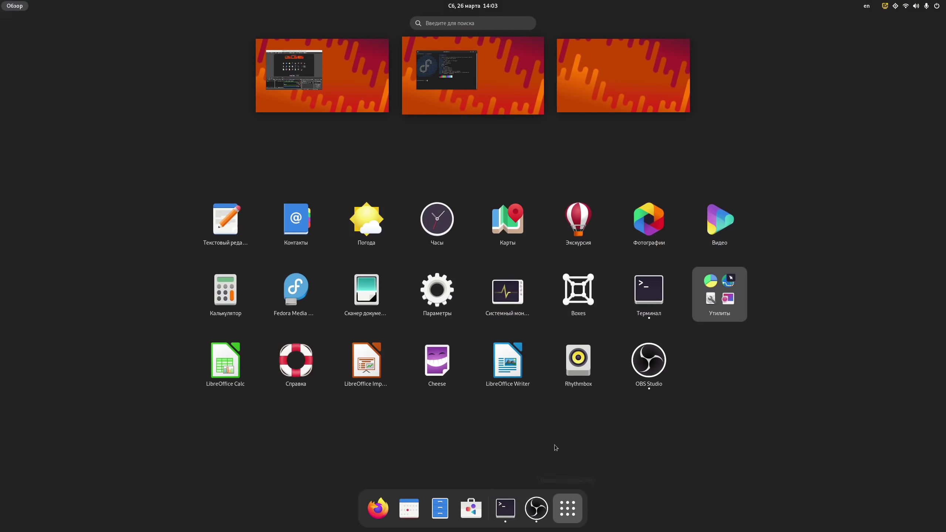
Step: Make Media Writer taller and raise it to centre the Workstation 35, Server 35 and custom-image options, then close it
key(super)
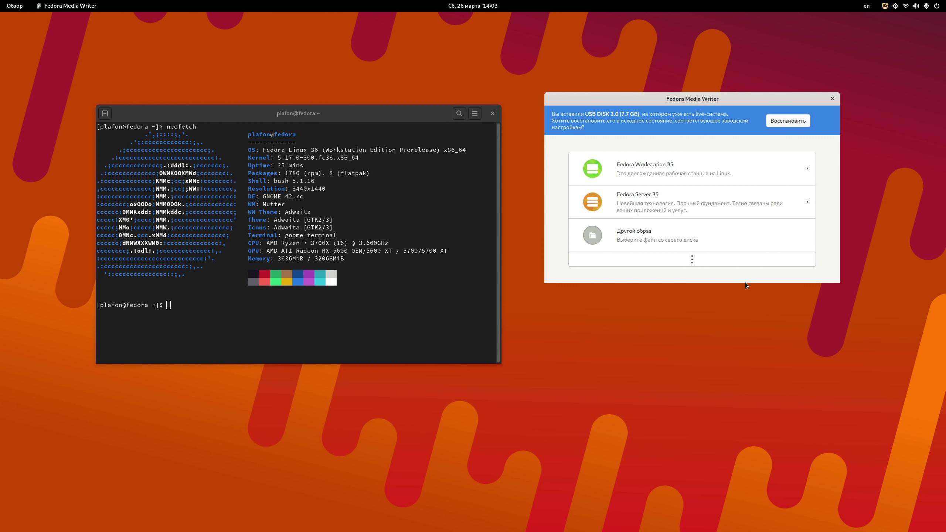
drag(745, 283, 693, 408)
drag(673, 98, 675, 75)
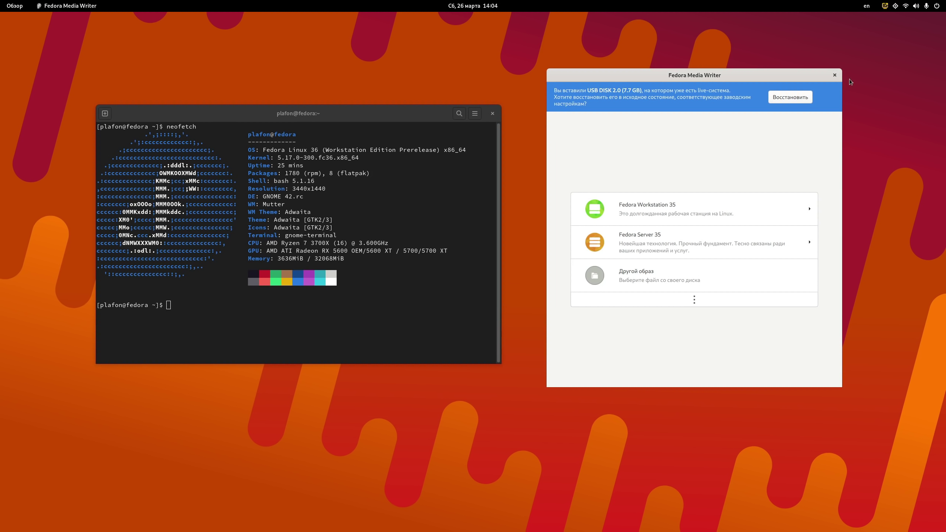
click(835, 75)
Step: Launch Document Scanner, enlarge and raise its window, then close it after it finds no scanners
mouse_move(1, 1)
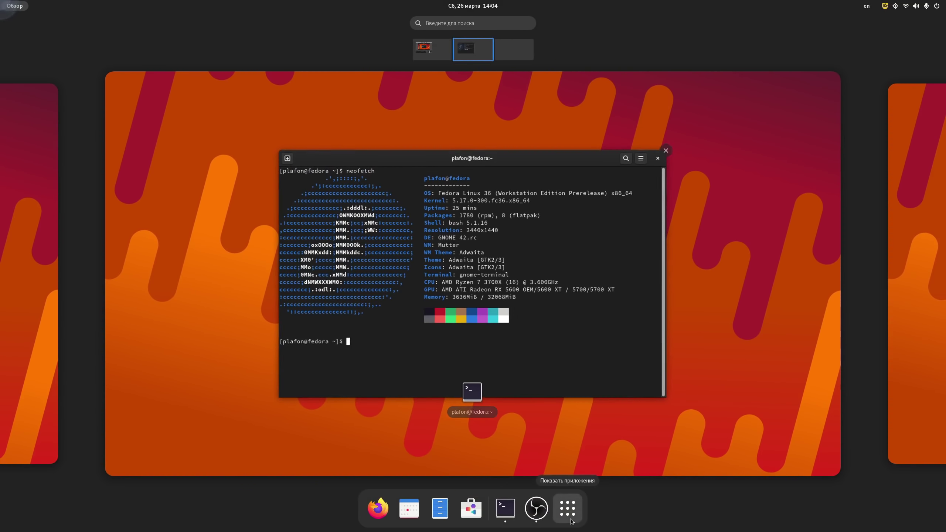
click(570, 507)
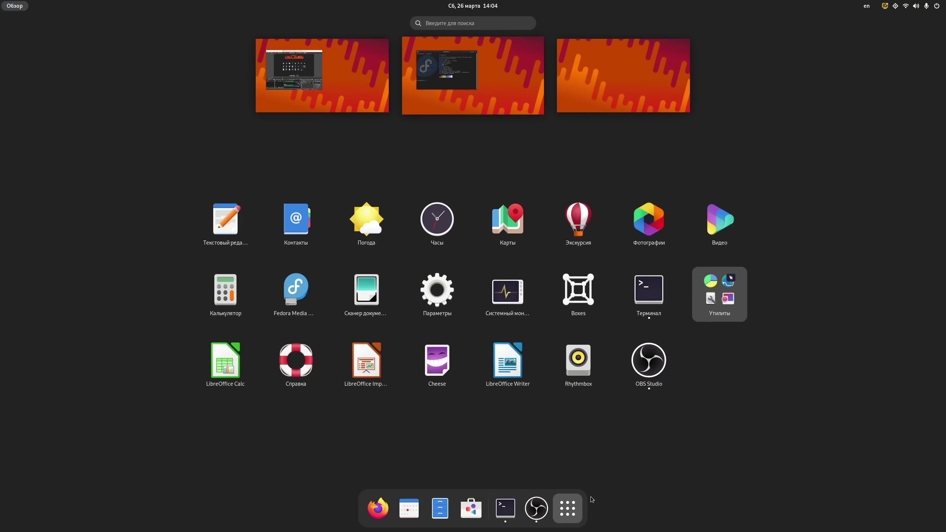
click(379, 297)
drag(231, 379, 698, 97)
drag(720, 240, 758, 460)
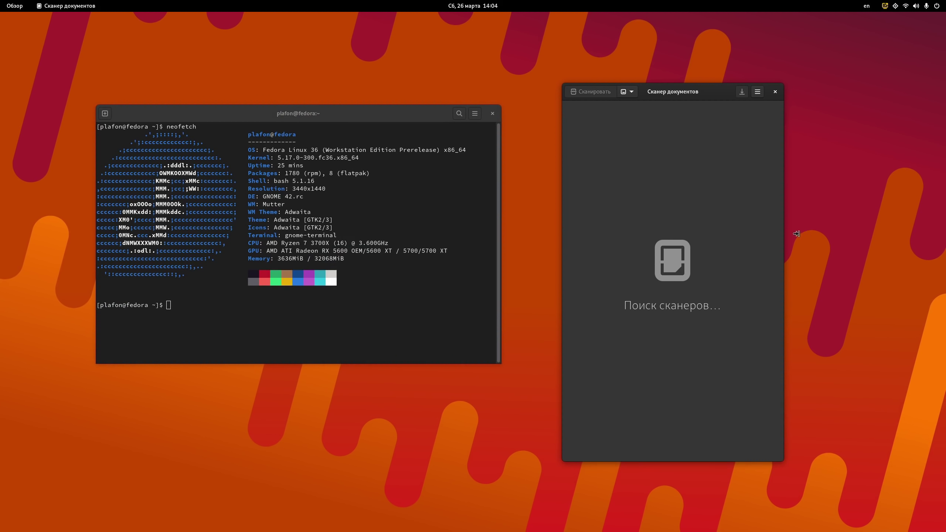
drag(784, 233, 882, 211)
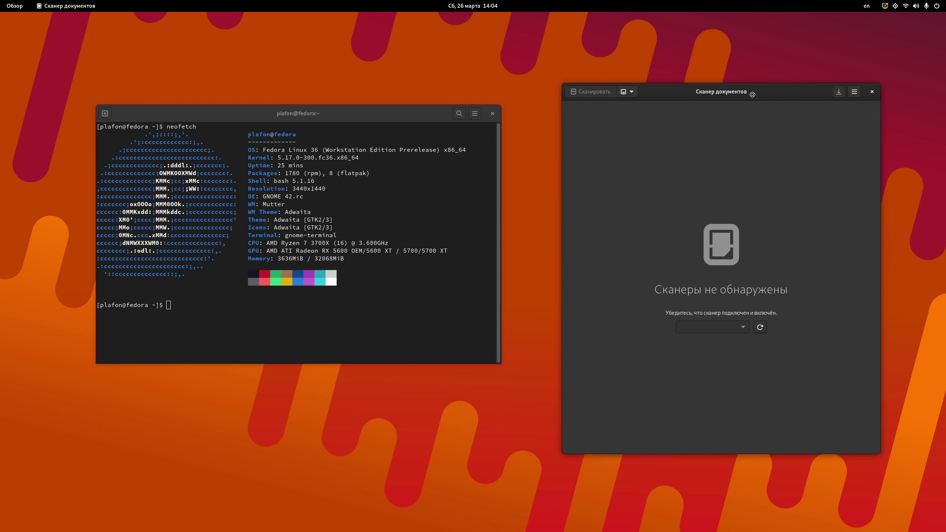
drag(766, 92, 767, 81)
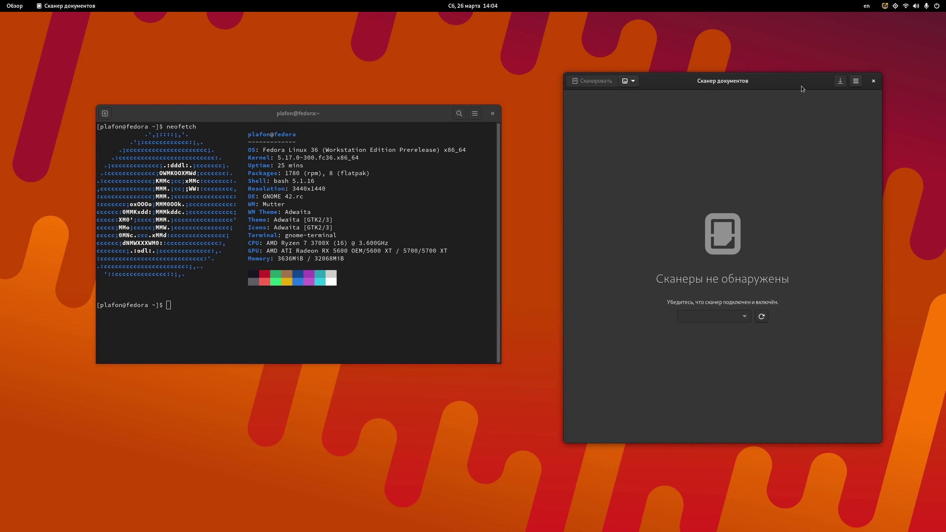
click(874, 82)
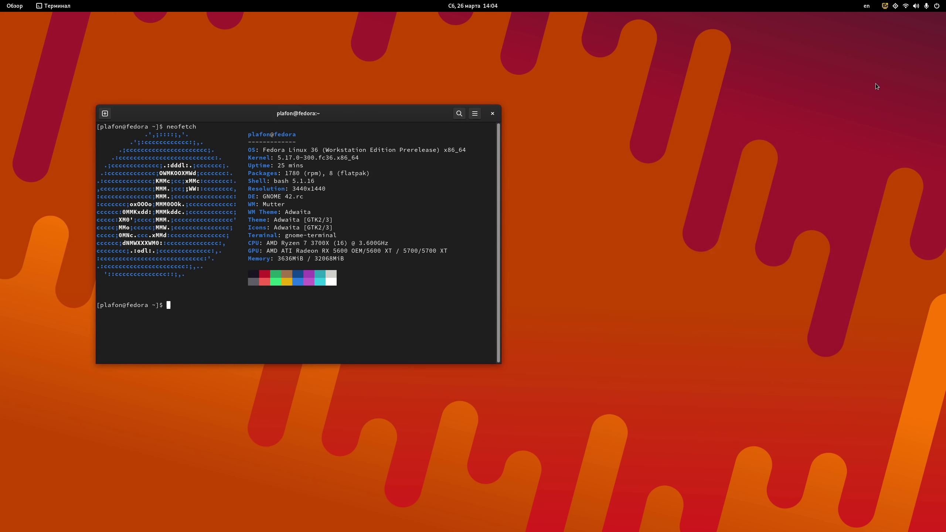
Step: Launch System Monitor from the Show Applications grid, opening on its Процессы tab
mouse_move(1, 1)
click(567, 513)
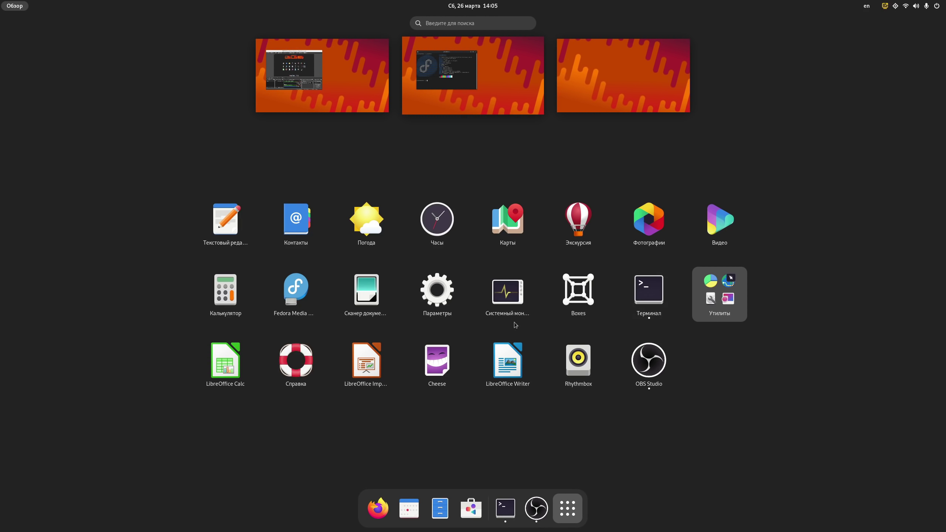
click(518, 292)
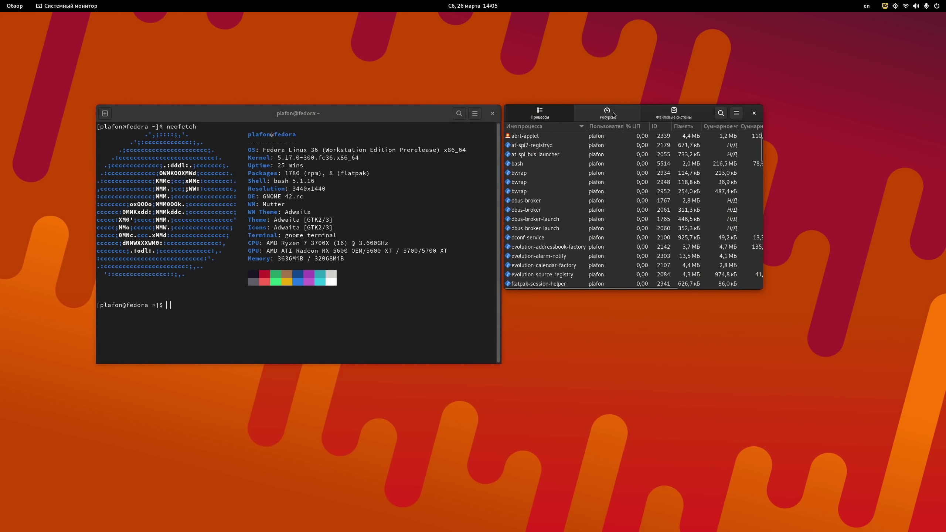
Step: Switch System Monitor to the Resources graphs and enlarge its window
drag(627, 111, 637, 112)
click(638, 111)
drag(768, 289, 901, 355)
Step: Toggle the stacked CPU chart option in Preferences, then glance at File Systems and Processes
click(876, 112)
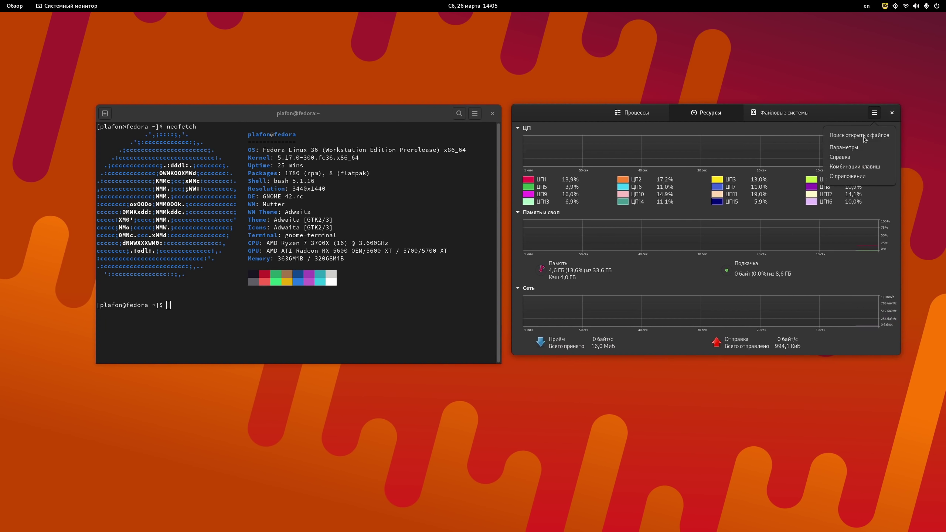
click(857, 149)
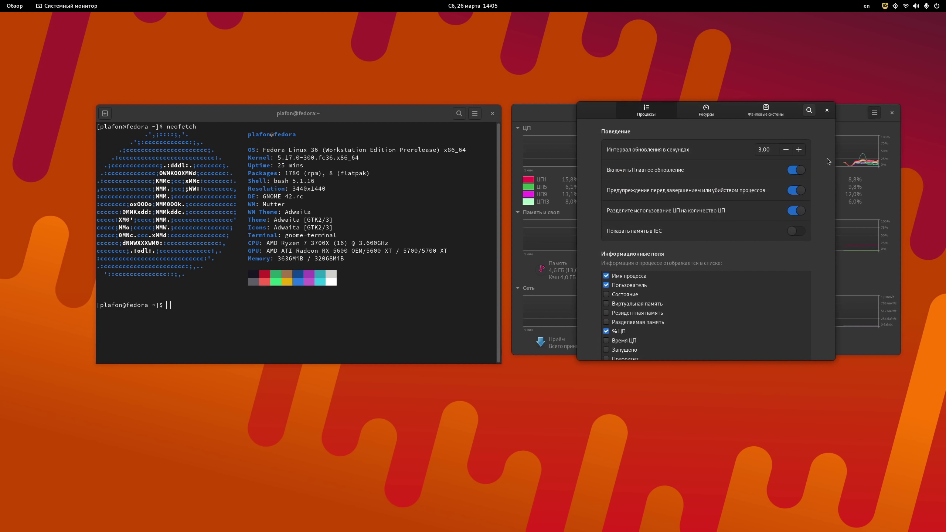
click(708, 114)
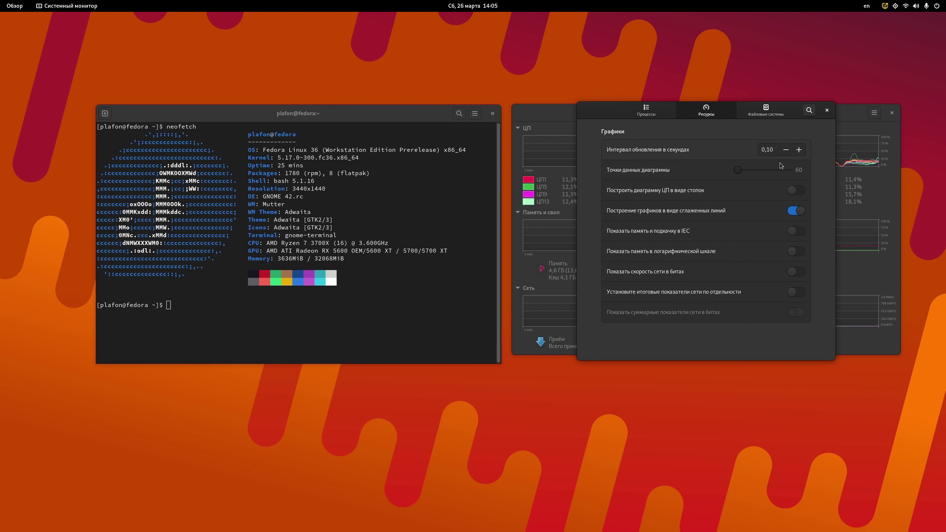
click(805, 191)
click(827, 110)
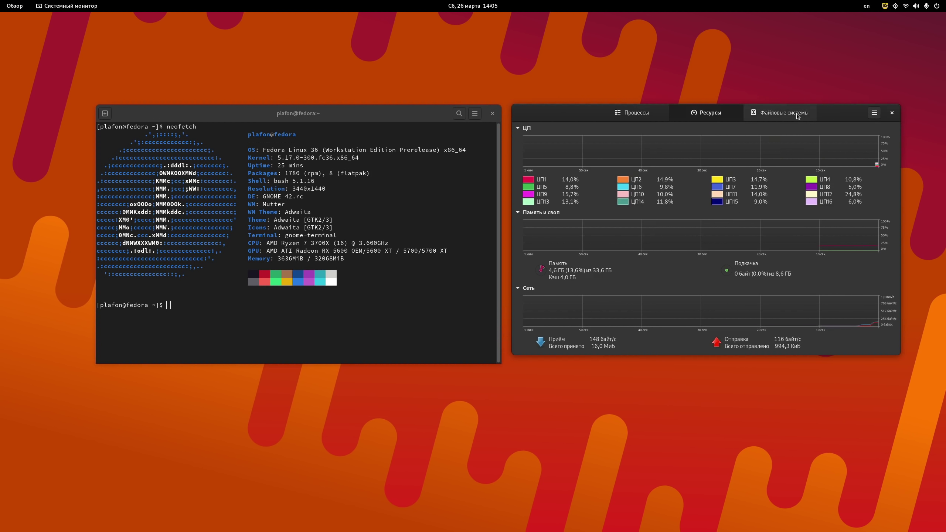
click(781, 113)
click(647, 113)
click(708, 112)
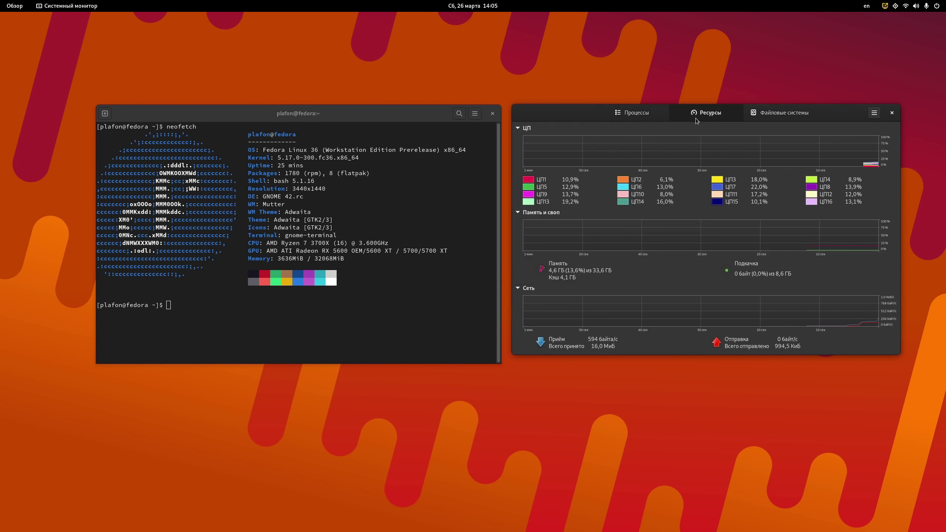
Step: Reopen Preferences and browse its Ресурсы, Файловые системы and Процессы pages before closing it
click(873, 114)
click(844, 147)
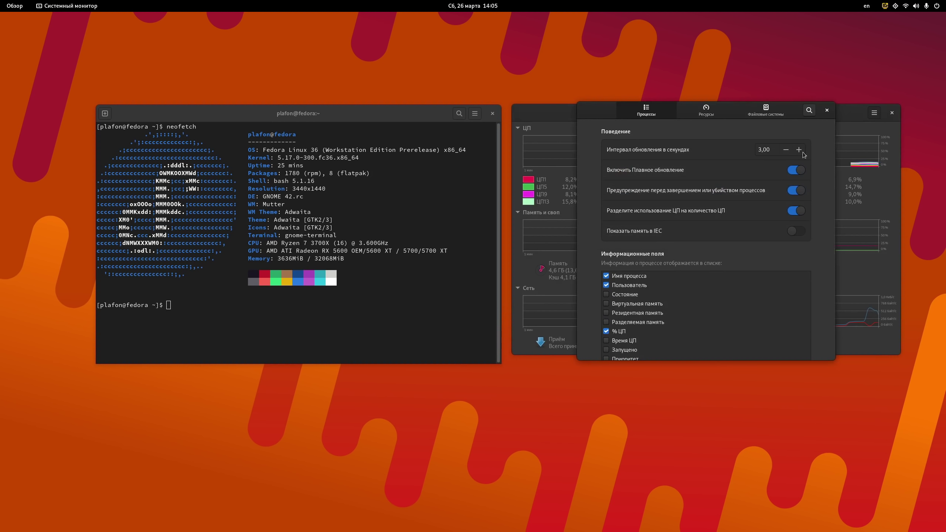
click(706, 110)
click(757, 116)
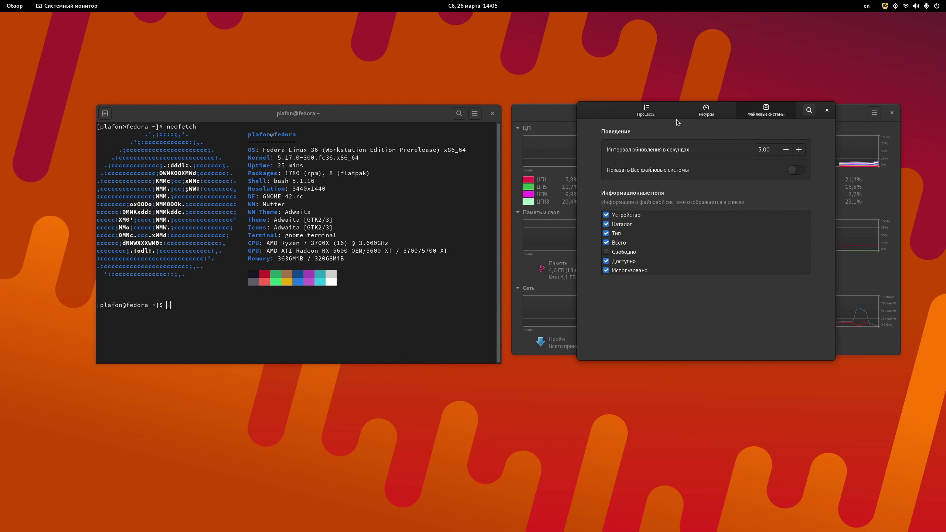
click(656, 114)
click(827, 110)
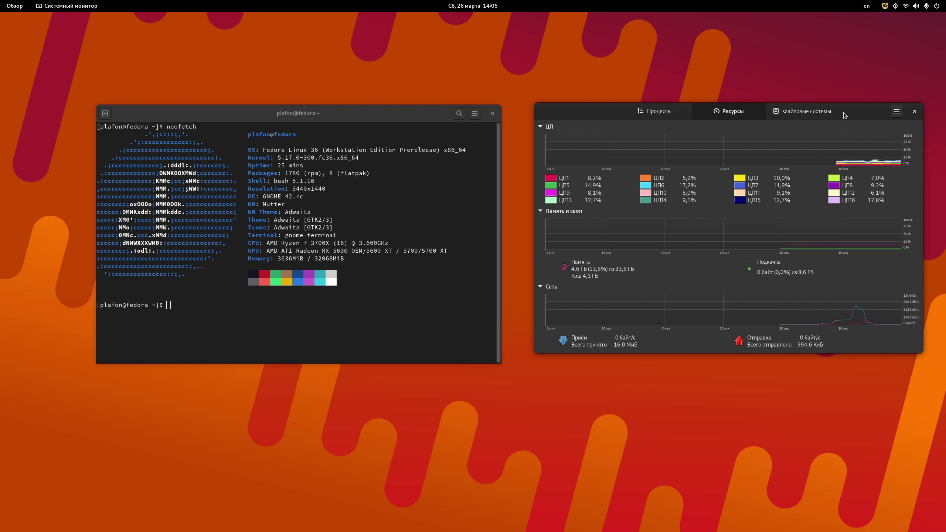
Step: Bring System Monitor back in front of the terminal and nudge it slightly left
click(474, 115)
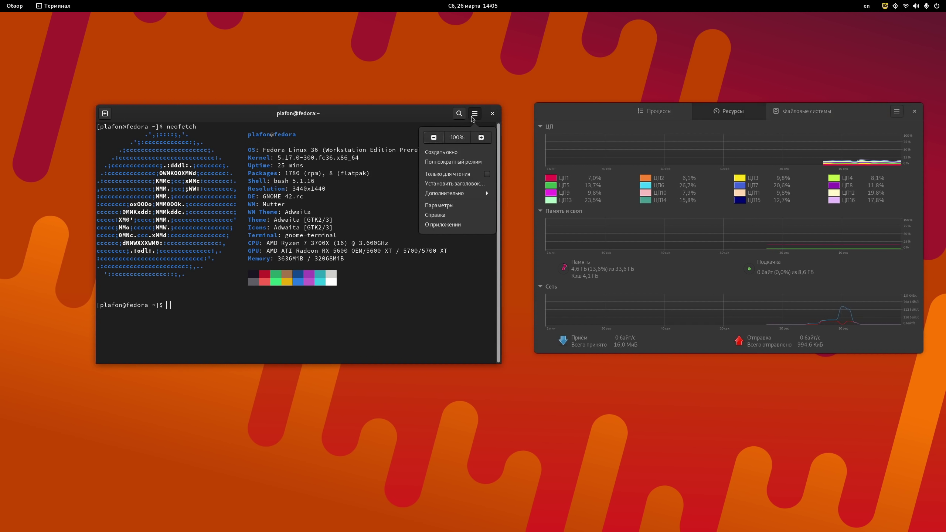
click(577, 127)
click(734, 124)
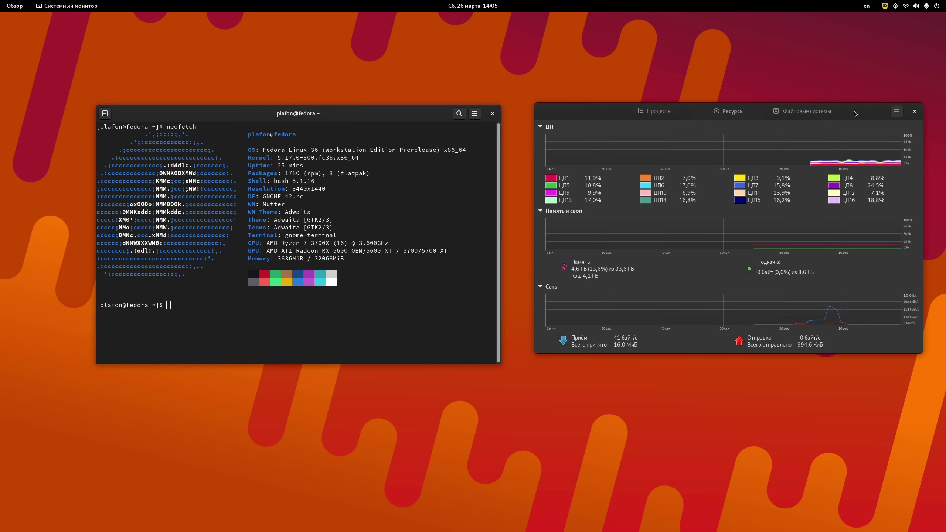
drag(852, 116, 840, 119)
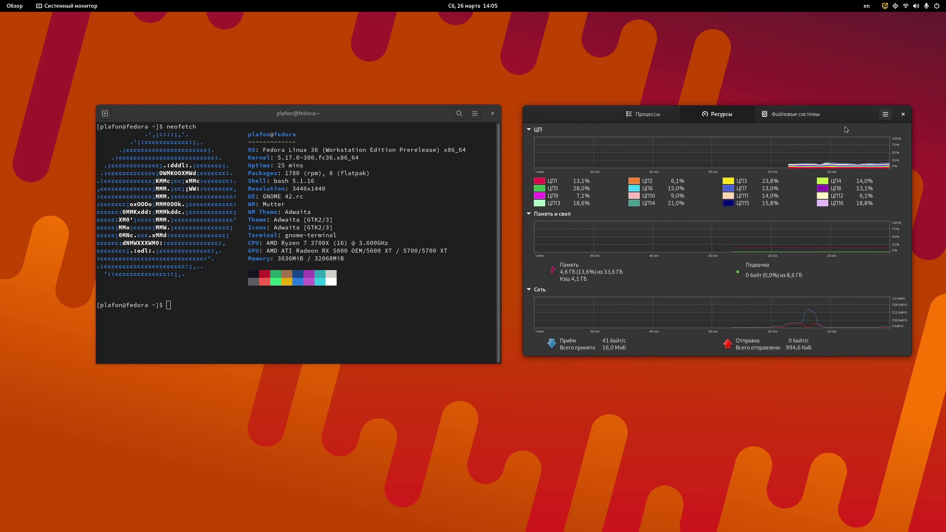
Step: Close System Monitor and open the Утилиты folder listing Диски, Журналы, Шрифты and others
click(903, 114)
mouse_move(1, 1)
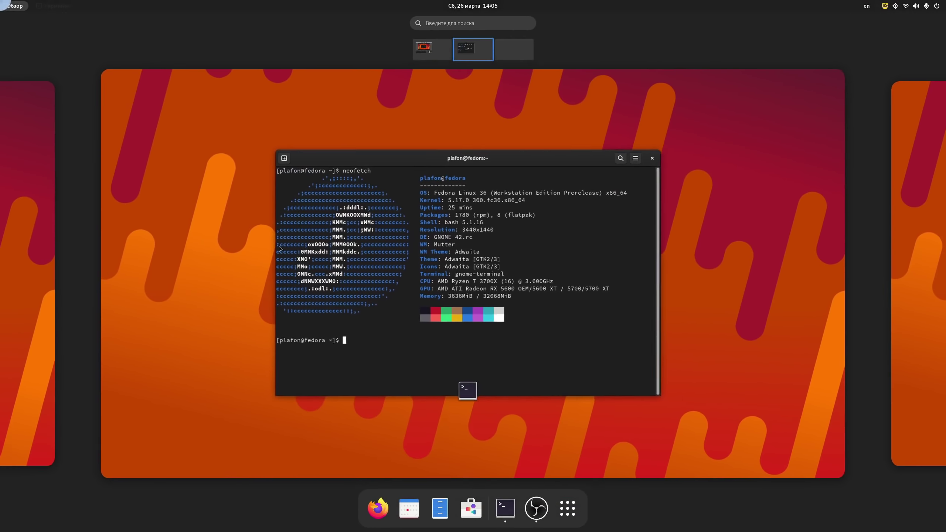
click(567, 509)
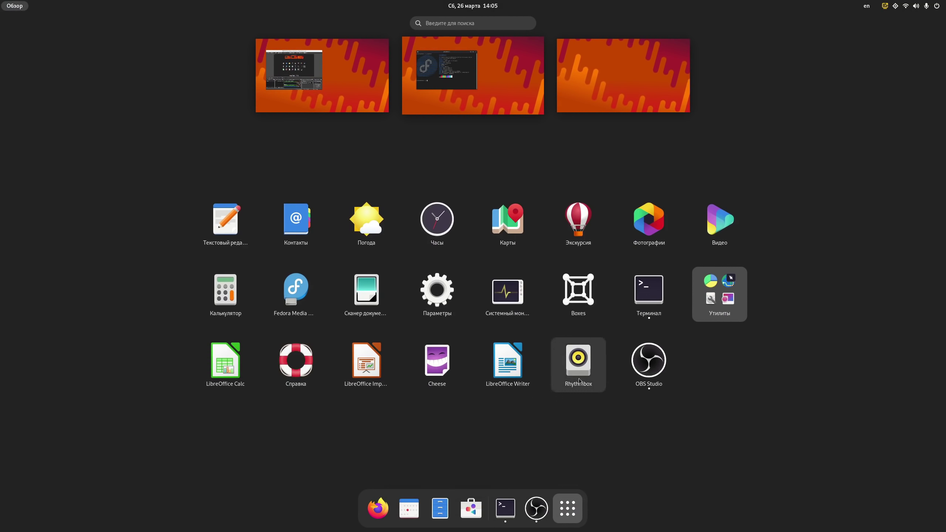
click(712, 306)
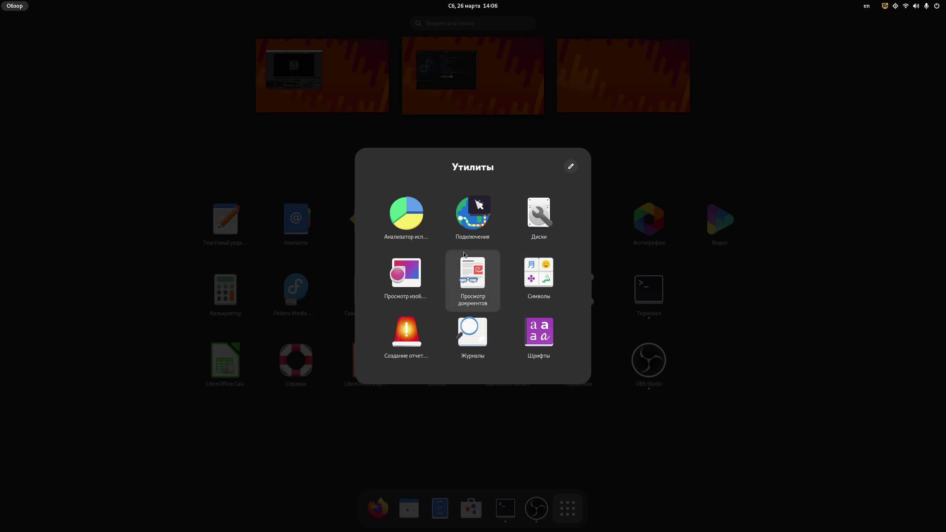
Step: Launch Disk Usage Analyzer and arrange its window to show all drives
click(417, 226)
drag(629, 120, 658, 35)
drag(661, 252, 688, 432)
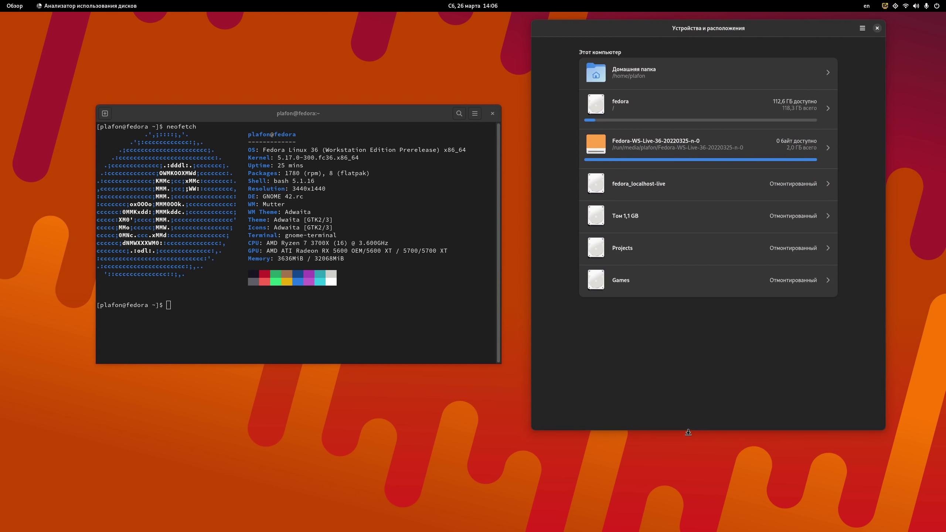
drag(689, 25, 707, 47)
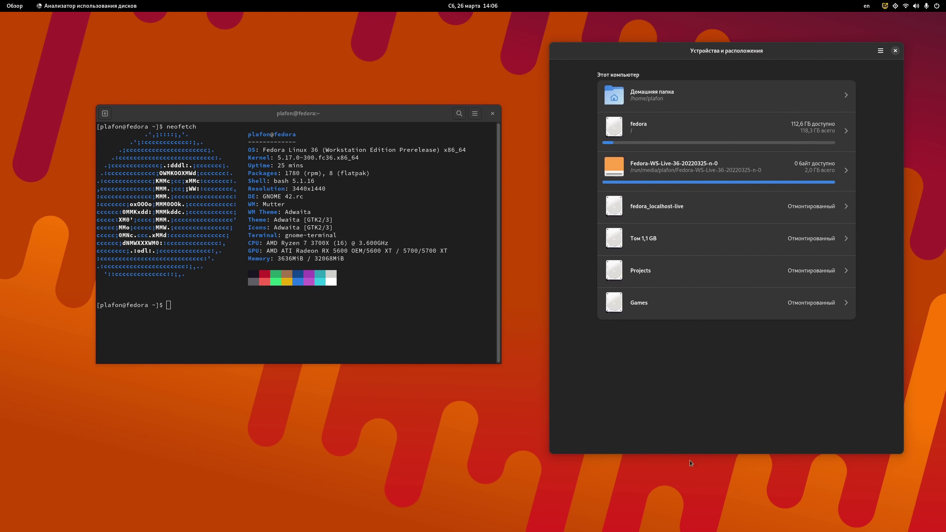
click(880, 51)
click(880, 52)
click(880, 51)
click(781, 75)
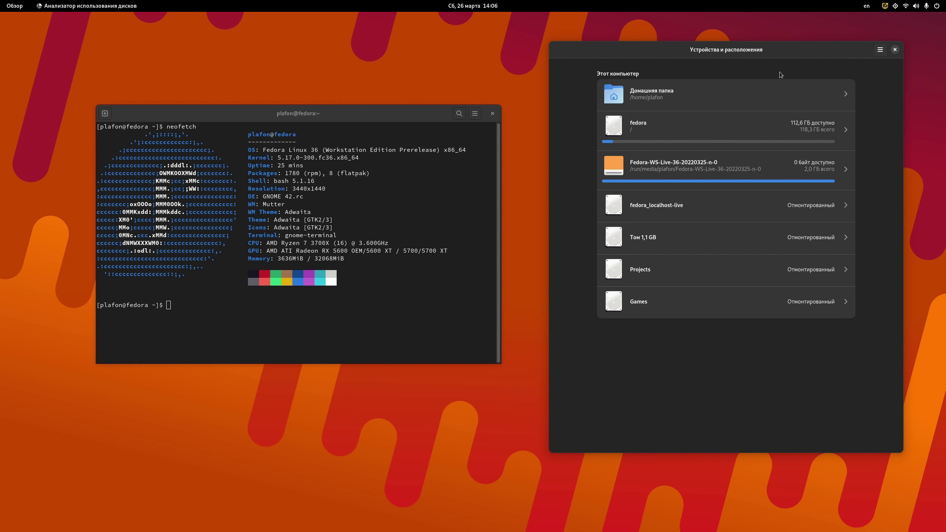
Step: Scan the fedora root filesystem and place the widened analyzer window beside the terminal
click(666, 131)
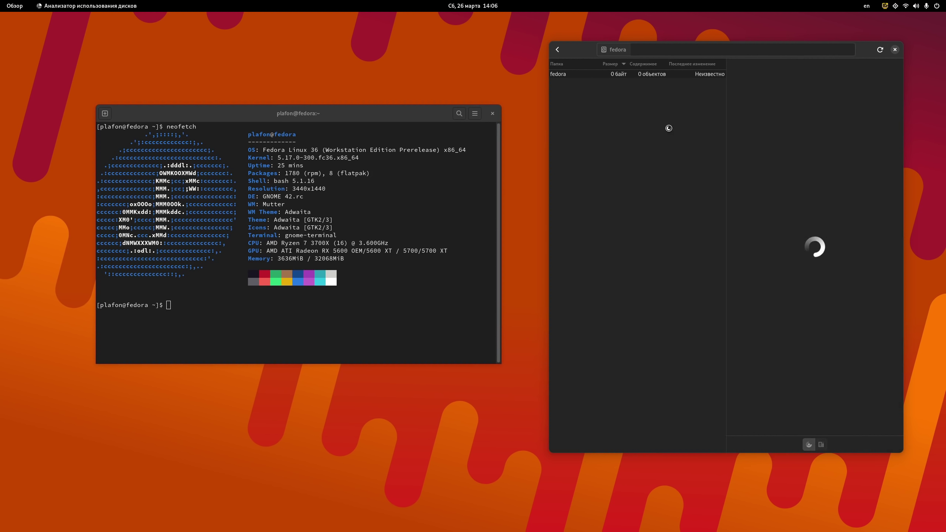
drag(641, 48, 573, 49)
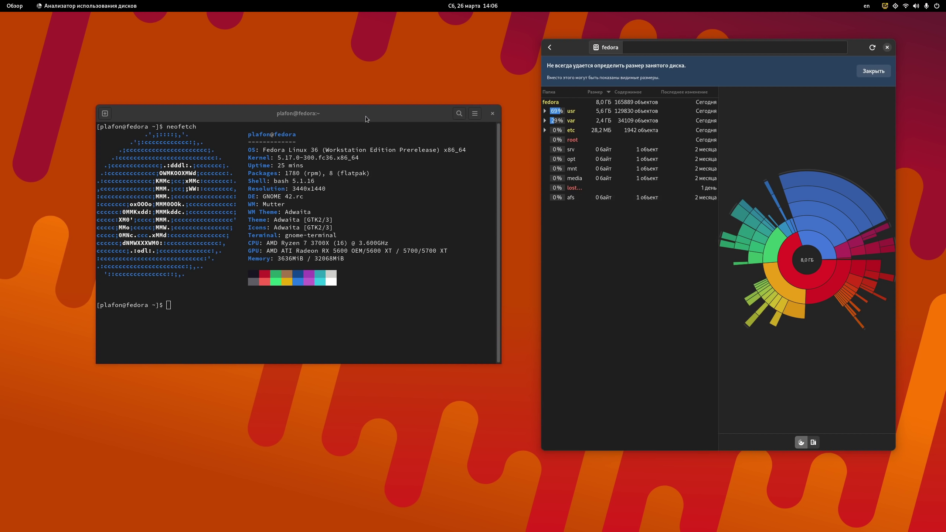
drag(365, 119, 295, 122)
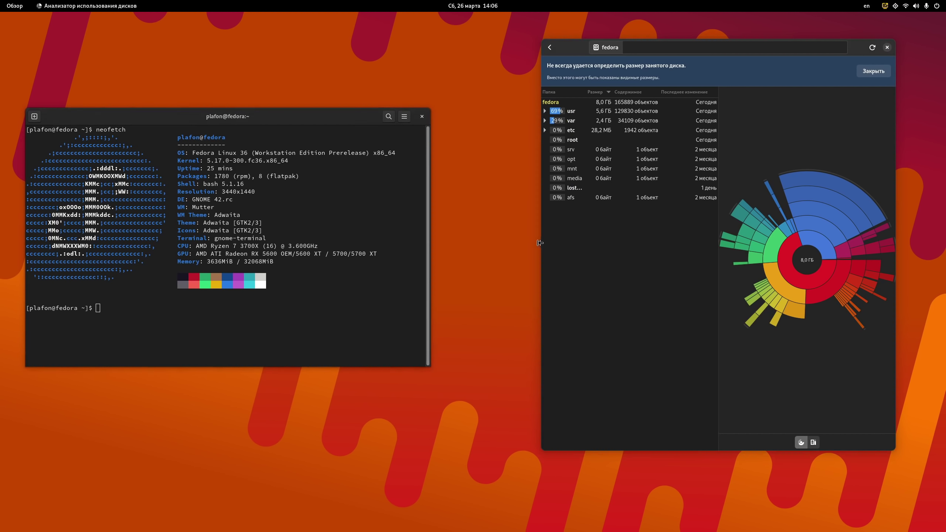
drag(540, 243, 454, 243)
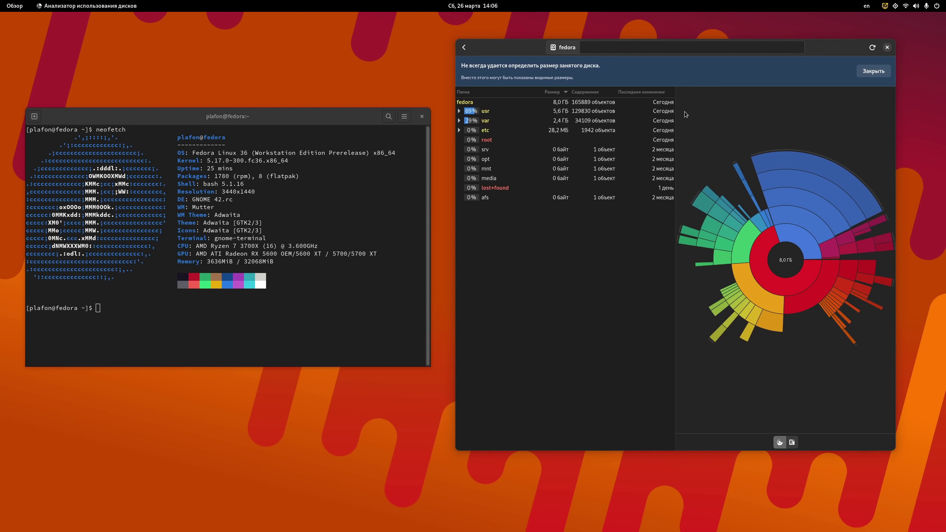
drag(832, 52, 838, 57)
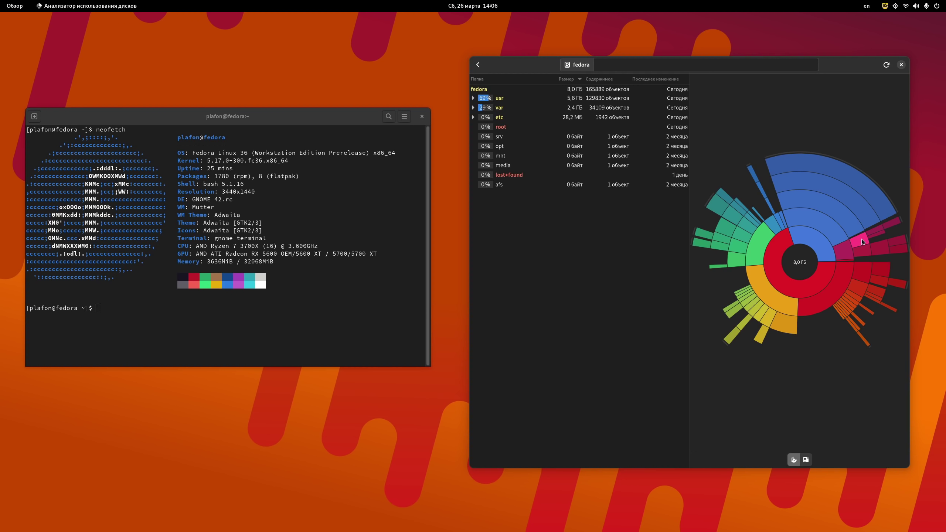
drag(845, 69, 853, 69)
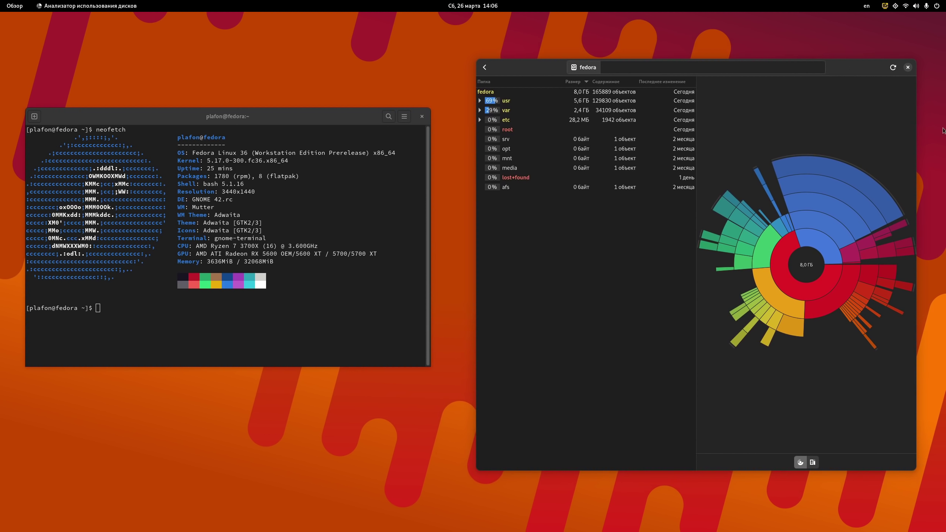
mouse_move(871, 71)
mouse_down()
mouse_move(885, 77)
mouse_move(874, 73)
mouse_up()
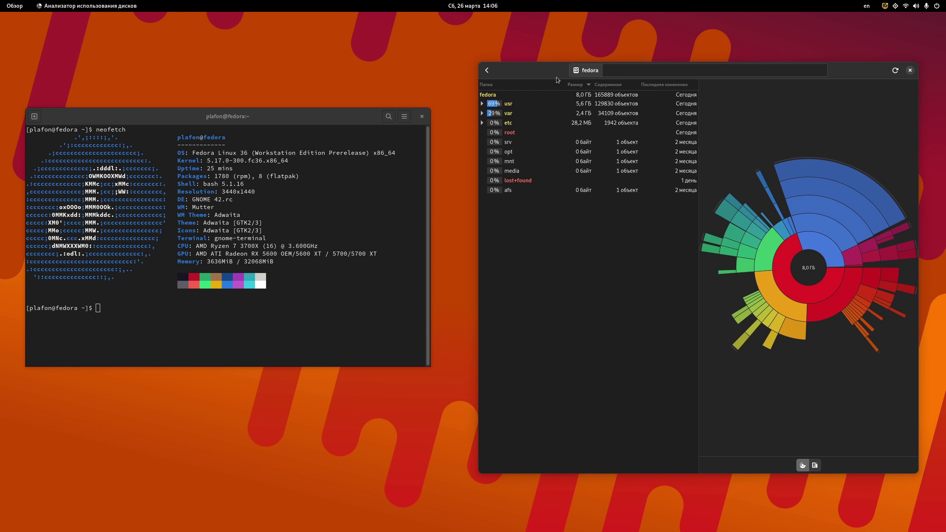
drag(557, 71, 530, 64)
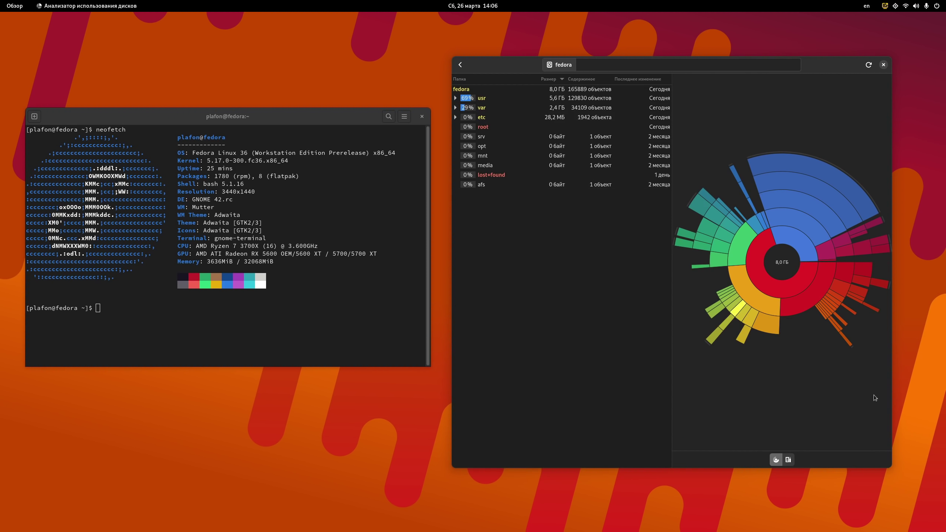
Step: Inspect usr (5,6 ГБ) and var (2,4 ГБ), returning to the fedora top level each time
double_click(461, 102)
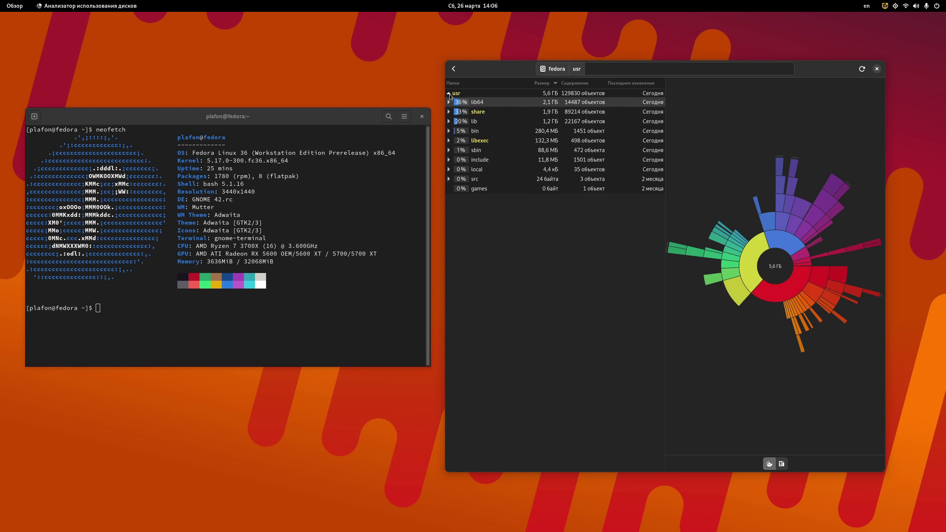
click(449, 95)
click(790, 234)
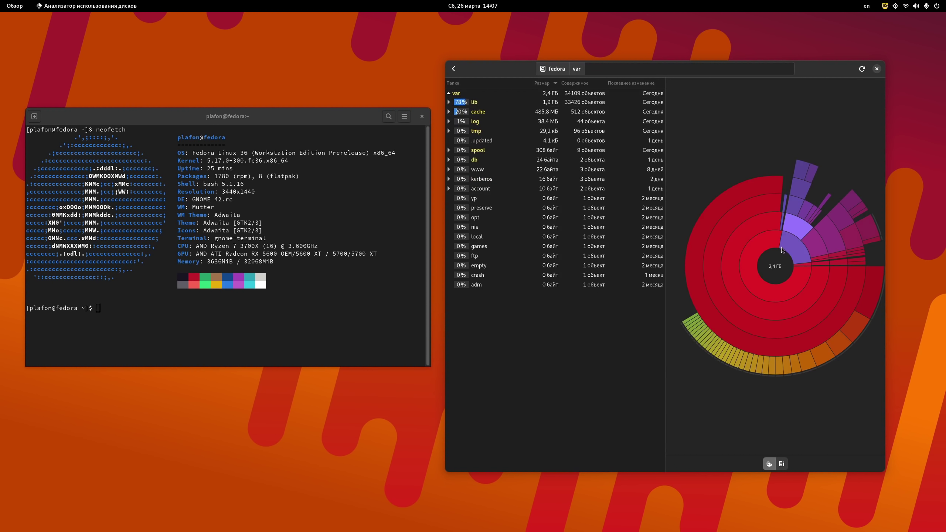
click(453, 95)
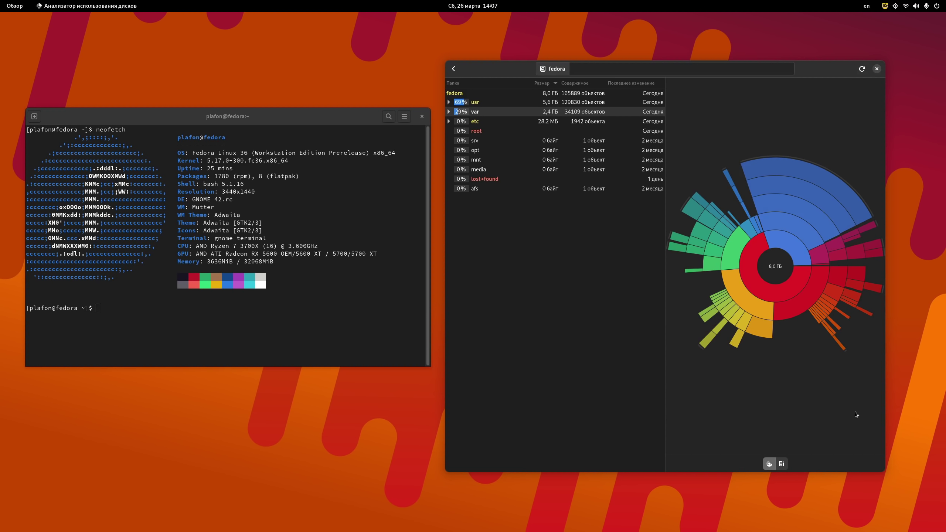
drag(881, 76, 892, 81)
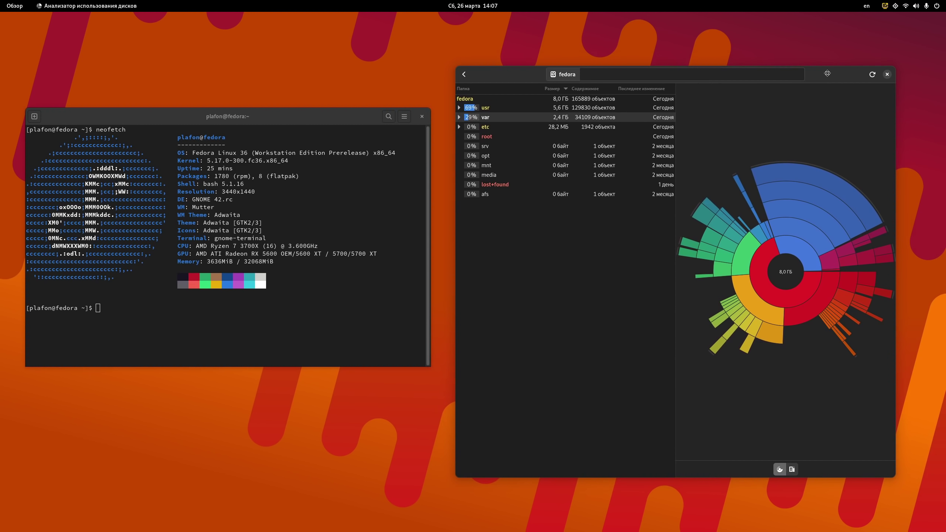
Step: Close Disk Usage Analyzer and launch Подключения from the Утилиты folder
click(889, 74)
key(super)
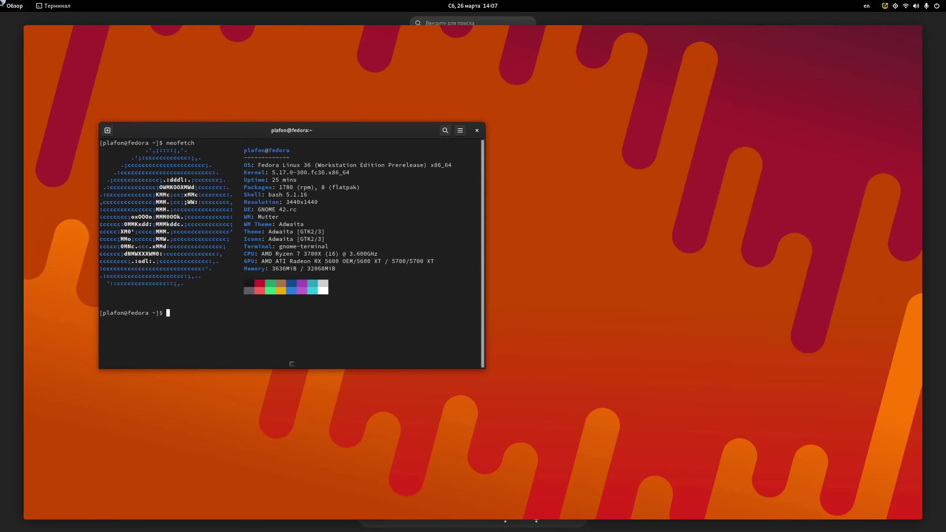
click(569, 508)
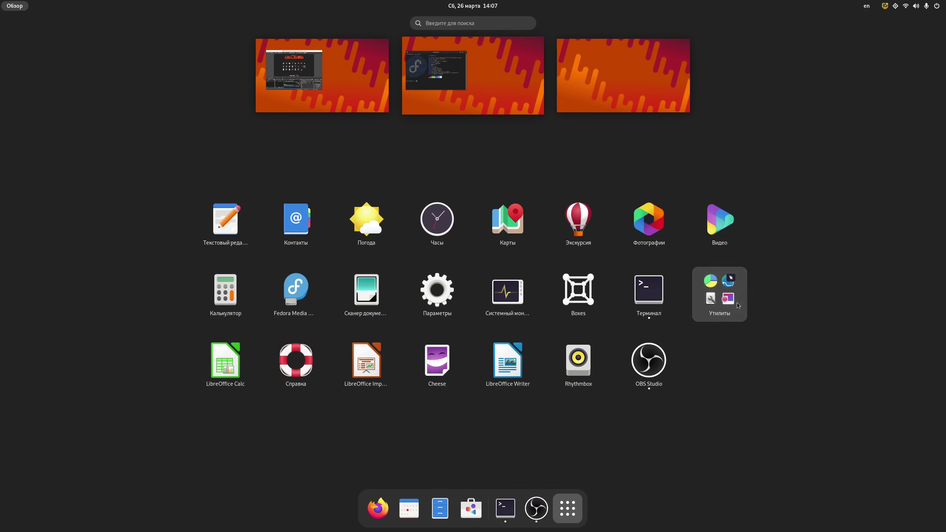
click(717, 301)
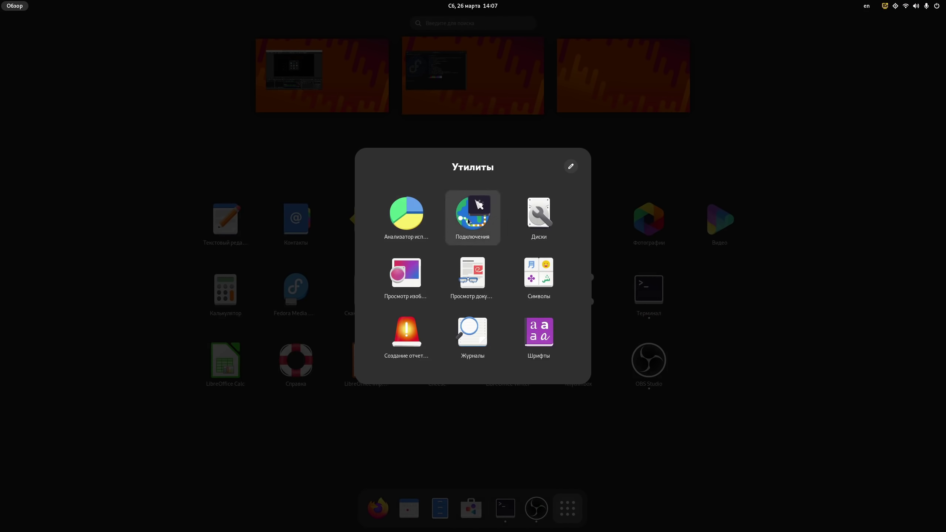
click(487, 234)
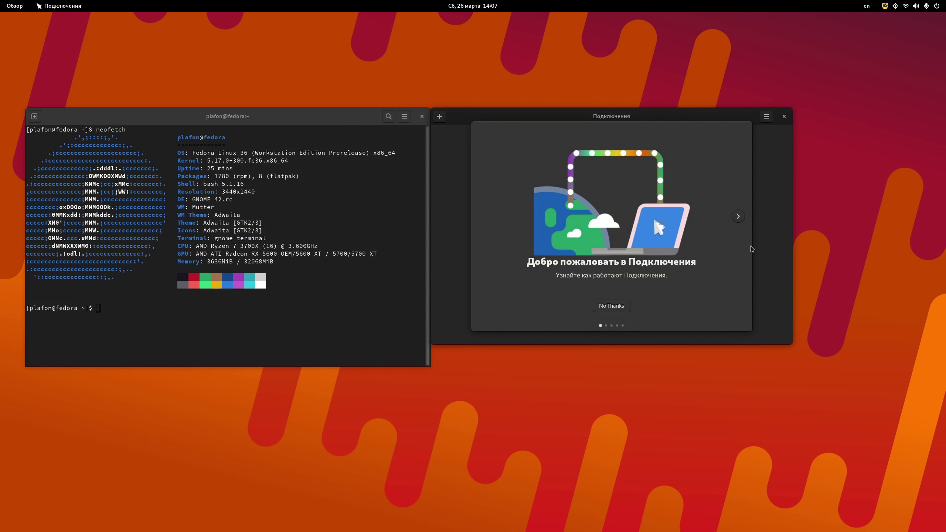
Step: Skip through the Connections welcome tour, then move and enlarge its window
click(738, 217)
click(738, 216)
click(737, 216)
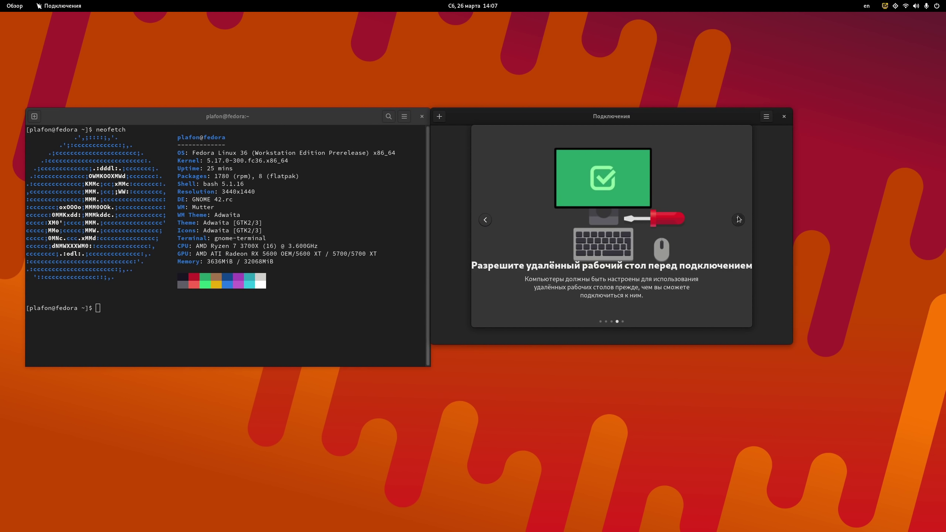
click(737, 216)
click(615, 308)
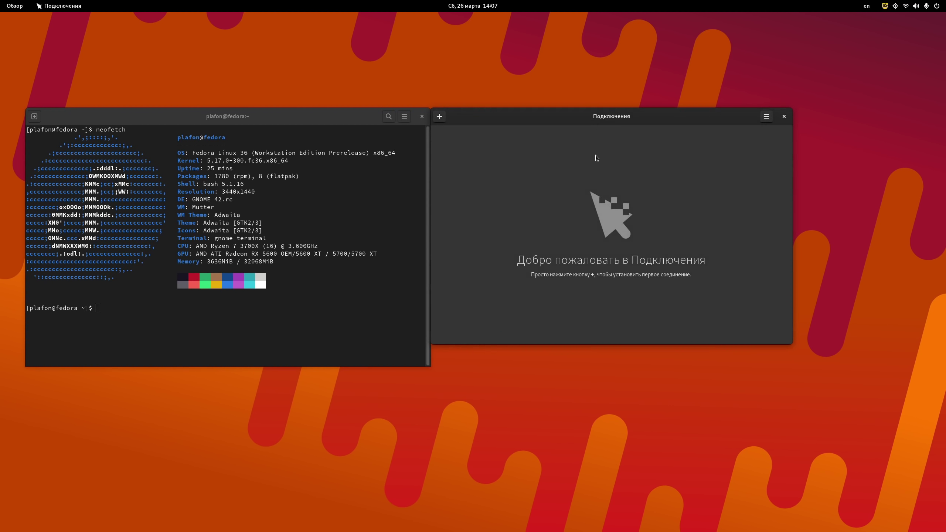
drag(615, 124, 642, 127)
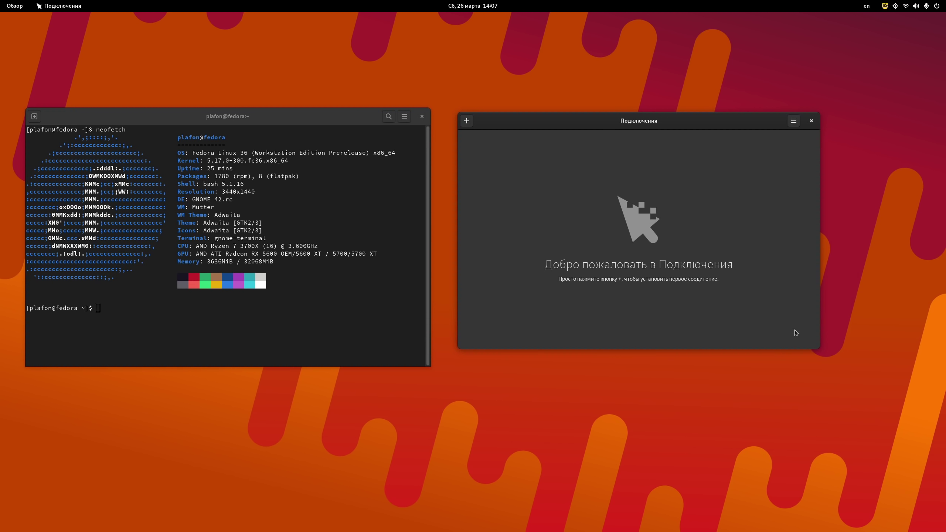
drag(817, 349, 861, 380)
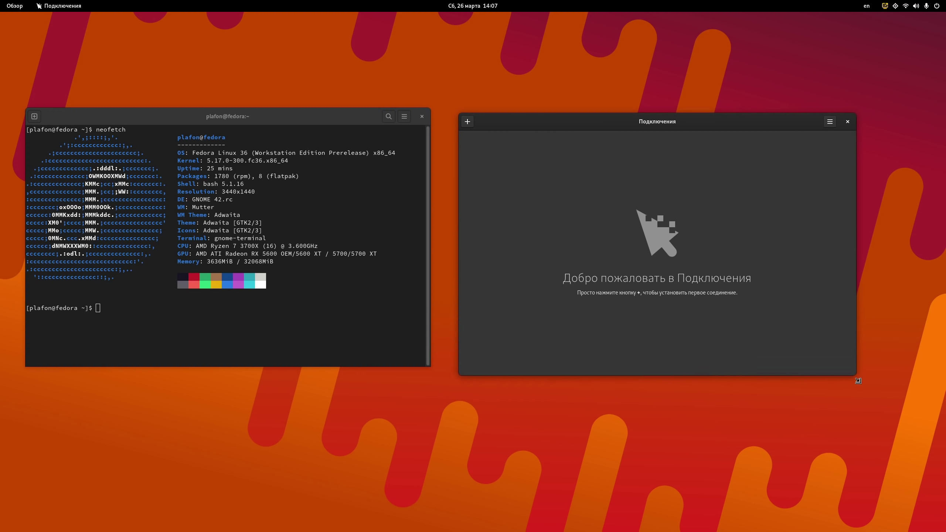
Step: Open and dismiss the new-connection form twice, then close Connections
click(468, 121)
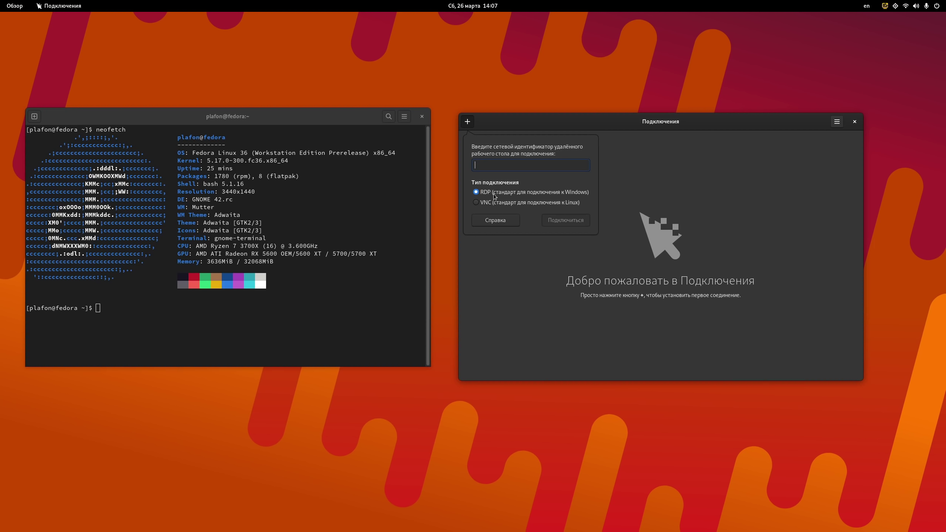
click(689, 192)
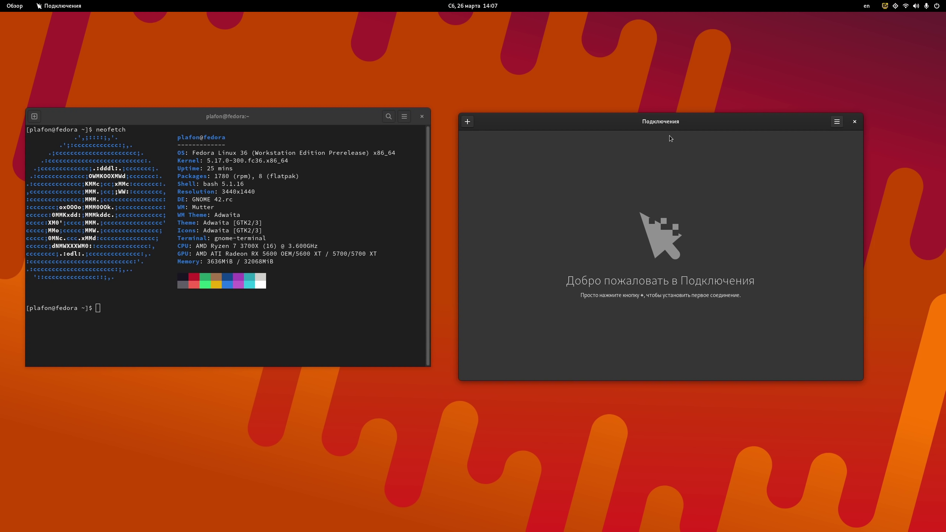
drag(670, 135, 730, 121)
click(848, 99)
click(730, 103)
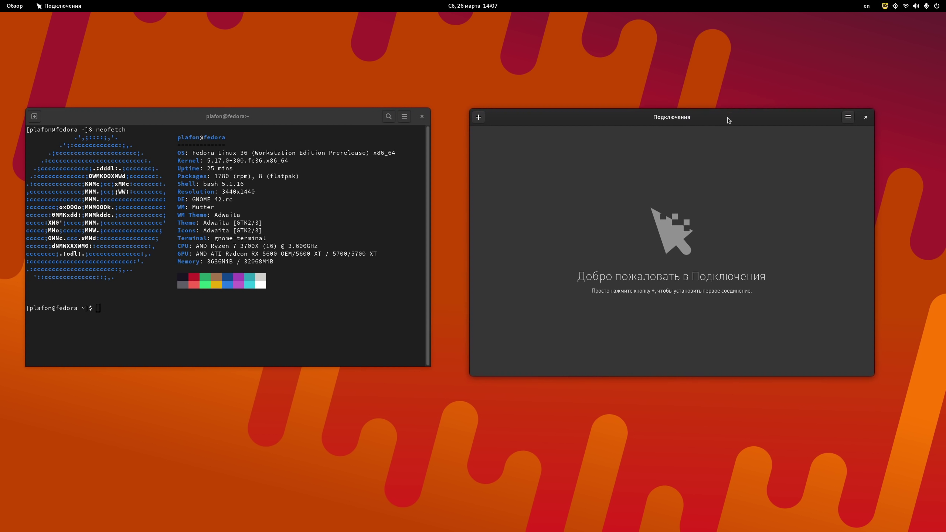
click(479, 117)
click(549, 247)
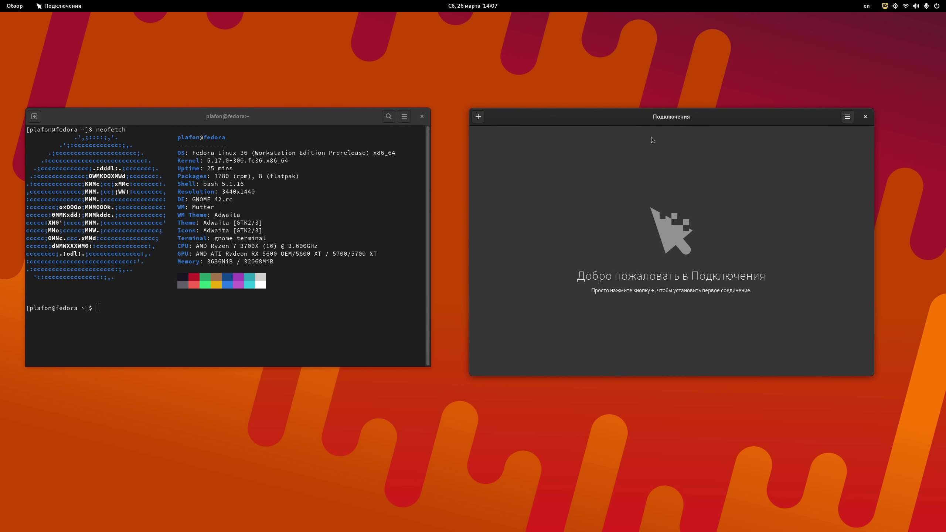
mouse_move(655, 124)
mouse_down()
mouse_move(652, 111)
mouse_move(656, 121)
mouse_up()
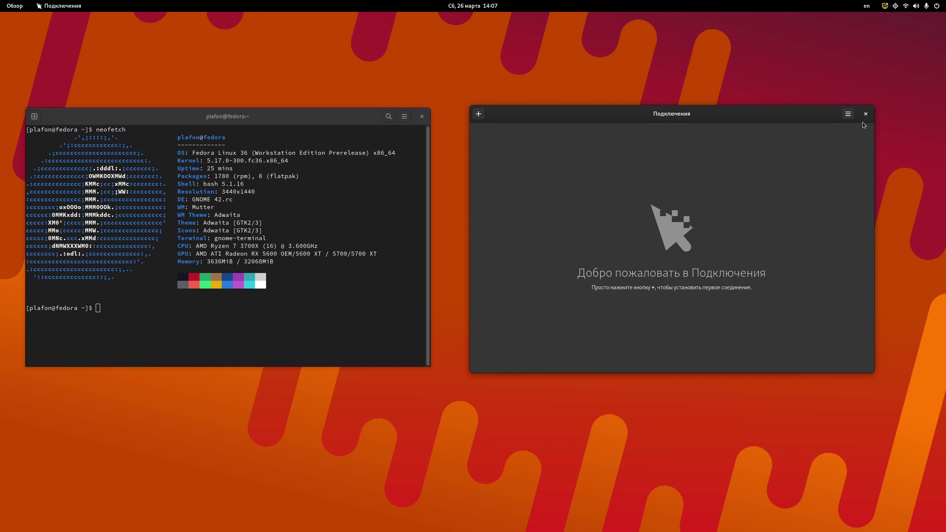
click(865, 114)
Step: Launch Диски from the Утилиты folder and view its About information
key(super)
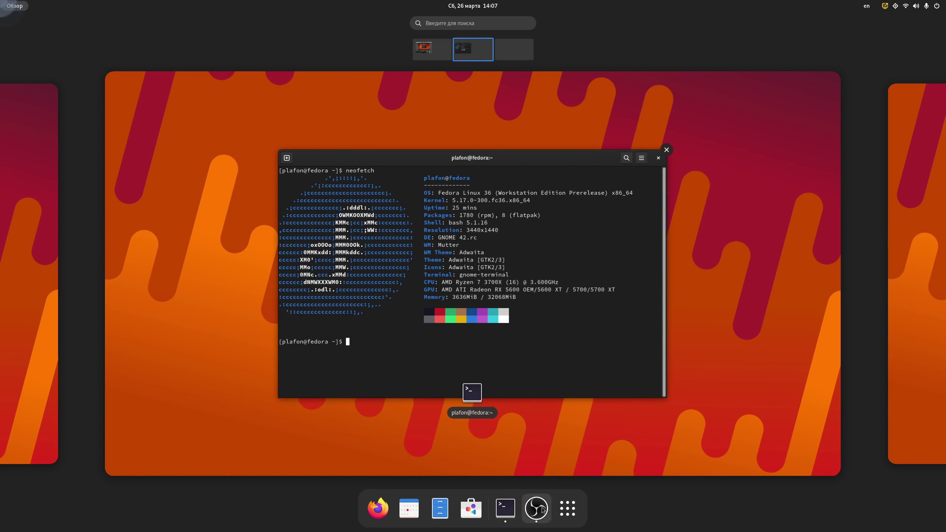
click(567, 508)
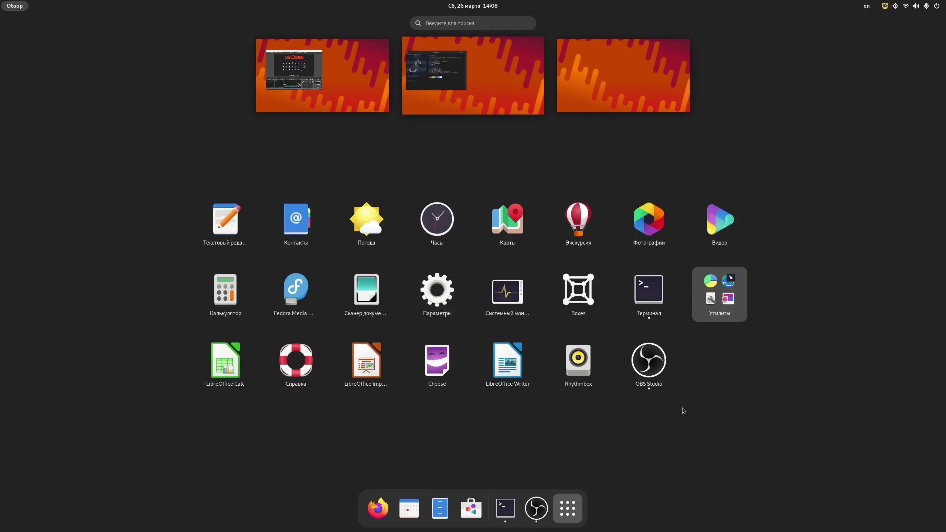
click(703, 297)
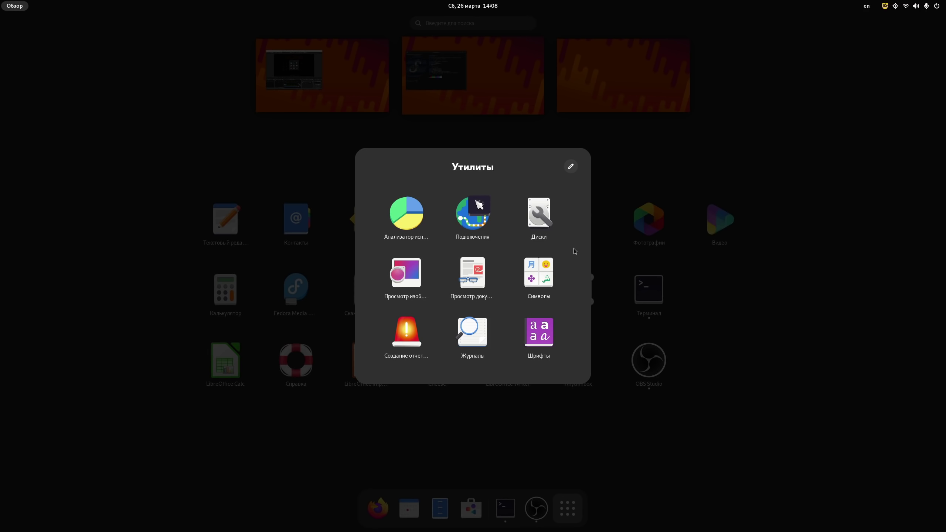
click(541, 216)
drag(582, 116, 627, 137)
click(541, 139)
click(535, 203)
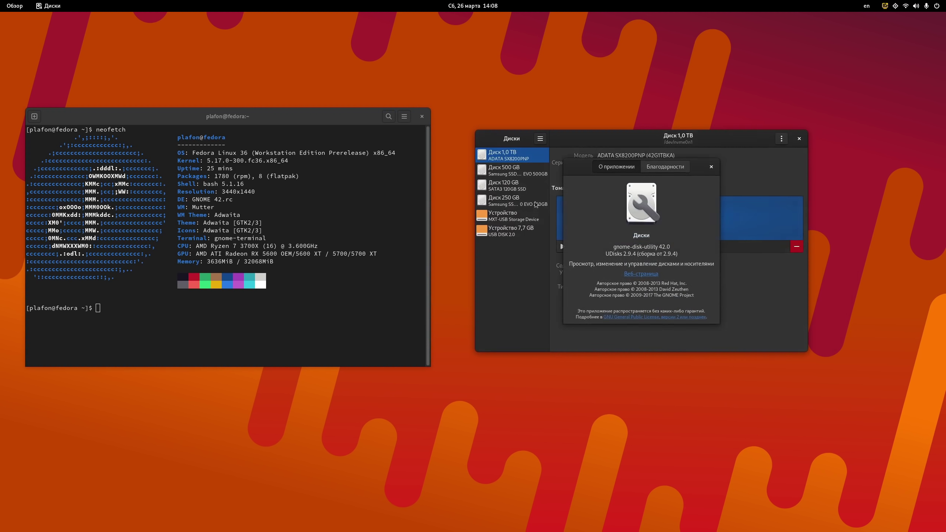
click(713, 167)
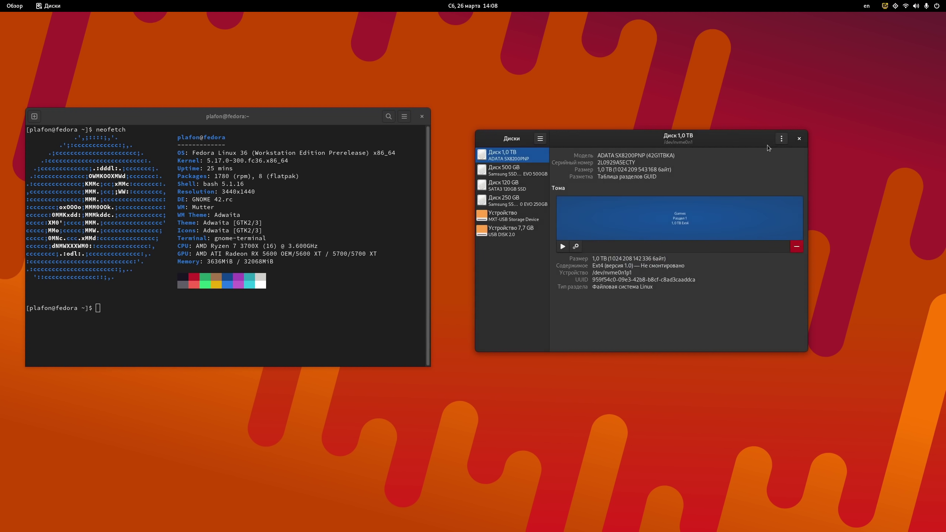
Step: Look at the drive menu and the Ext4 partition's mount options, cancelling without changes
click(782, 139)
click(735, 294)
click(576, 247)
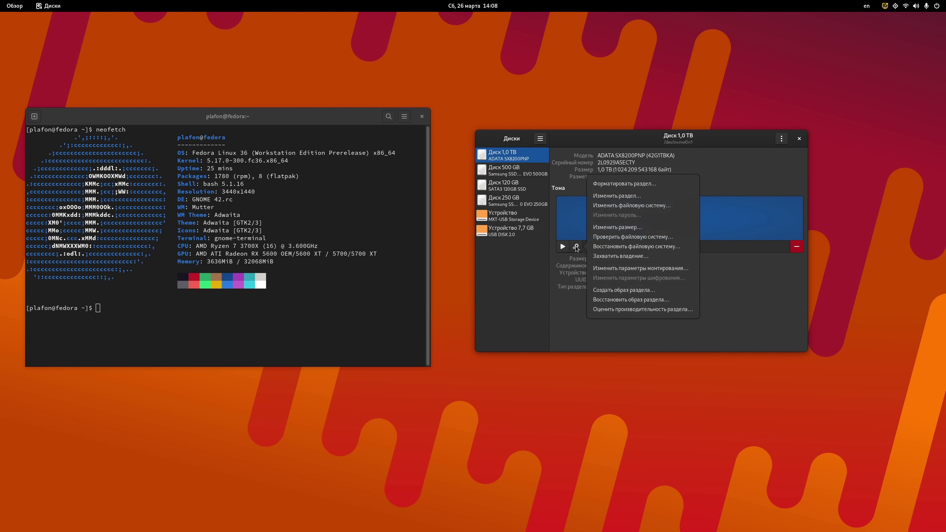
click(633, 269)
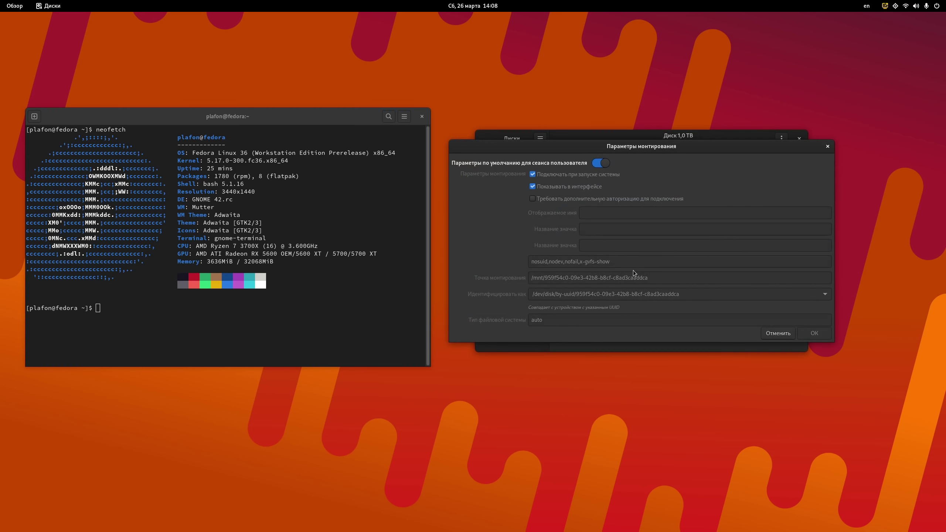
key(Escape)
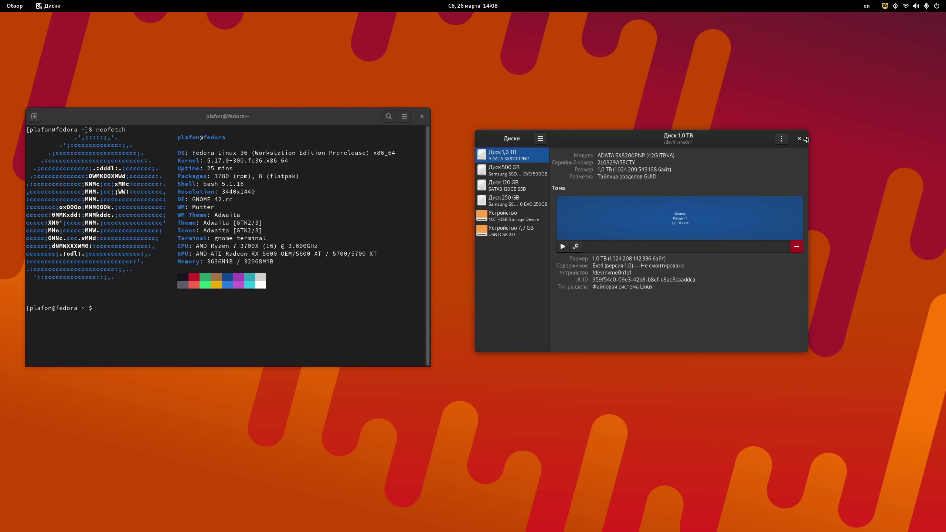
Step: Close Disks, launch Image Viewer from Utilities, enlarge and shift its empty window, then close it
click(799, 138)
mouse_move(6, 10)
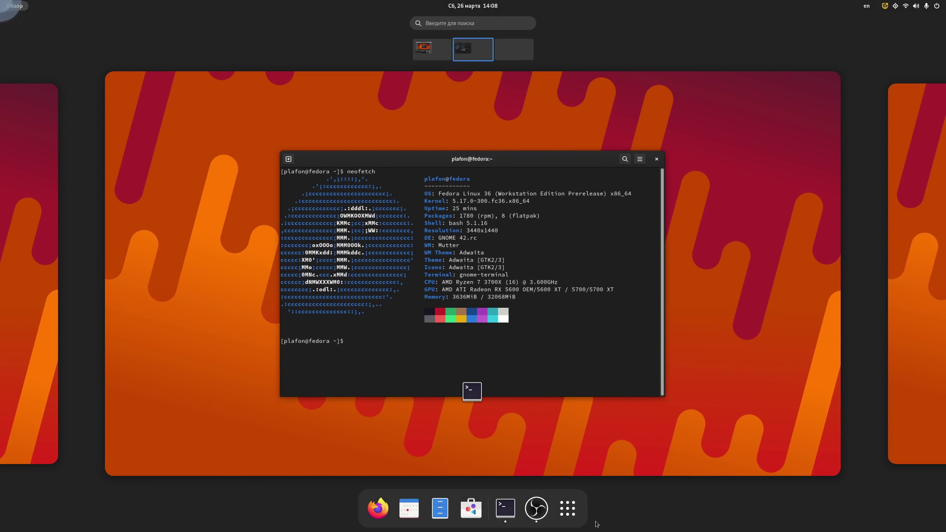
click(567, 509)
click(725, 298)
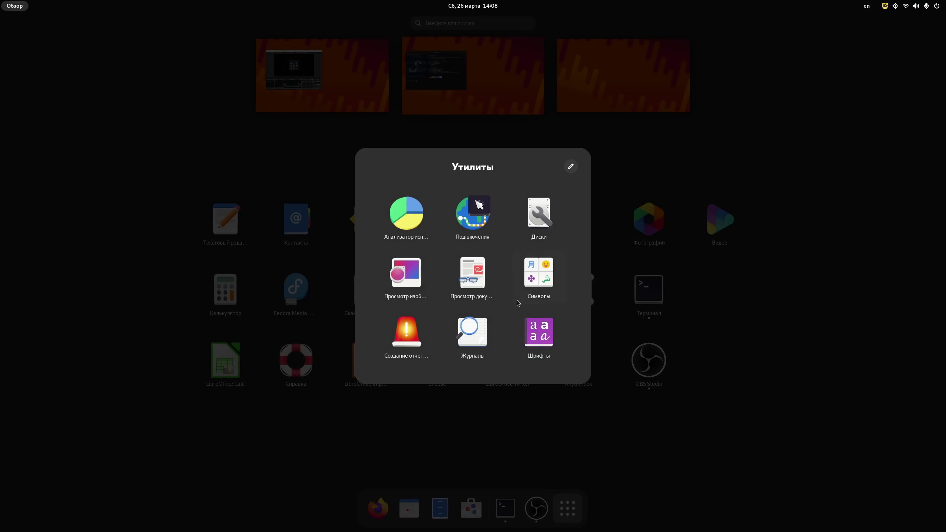
click(409, 268)
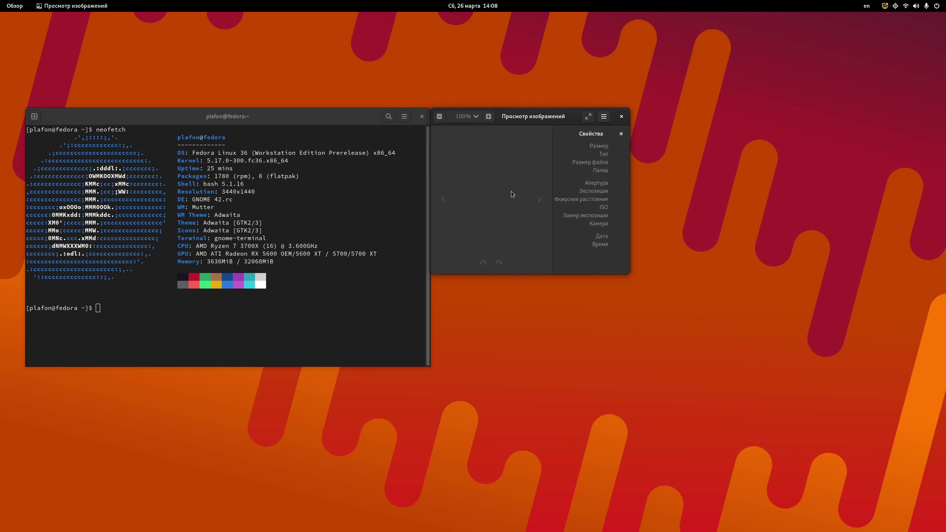
drag(629, 273, 855, 380)
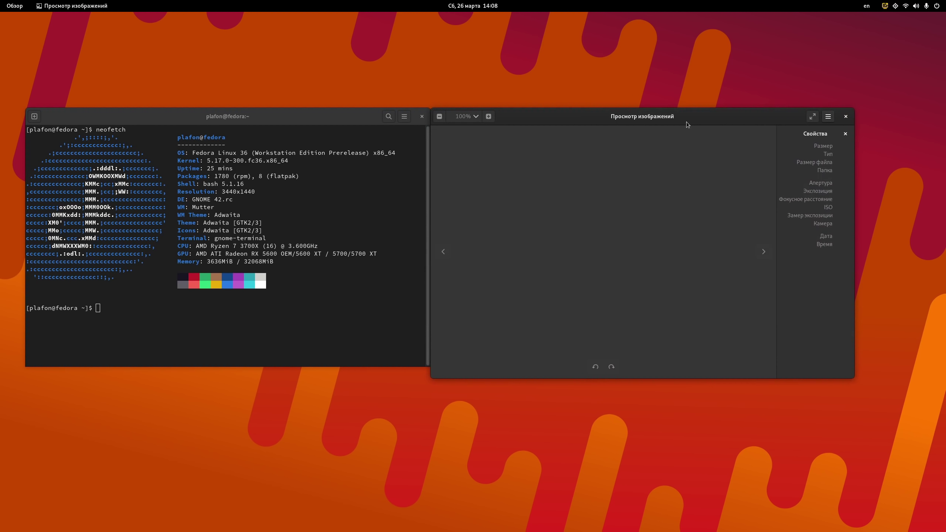
drag(687, 121, 718, 118)
click(881, 115)
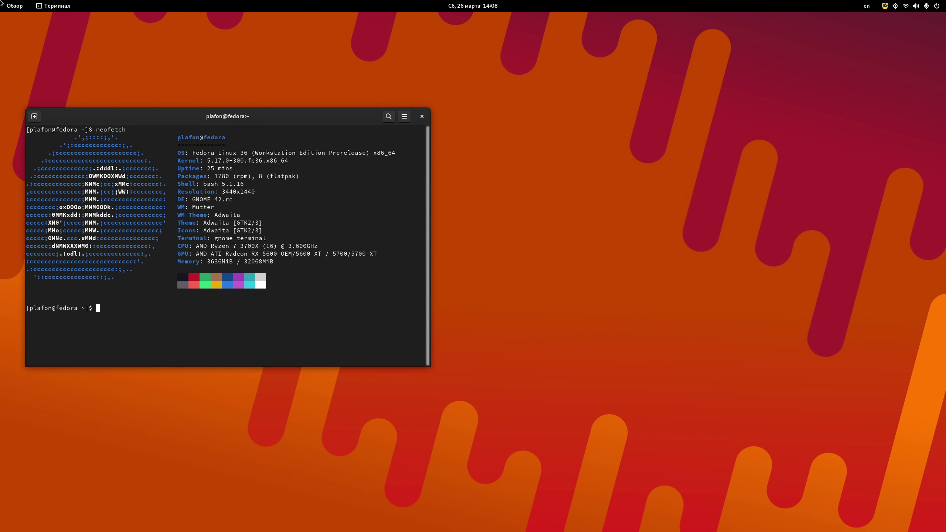
Step: Launch Logs from the Utilities folder and place it beside the terminal
mouse_move(1, 0)
click(569, 516)
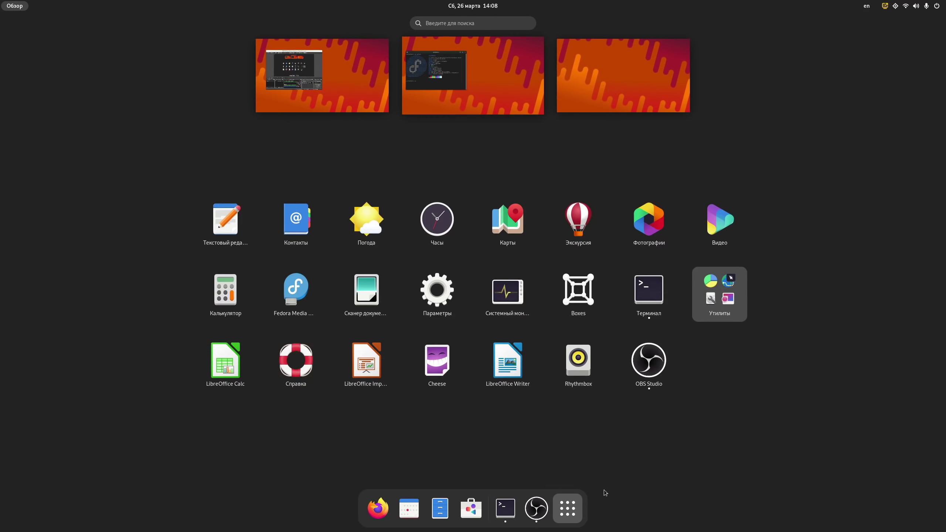
click(740, 311)
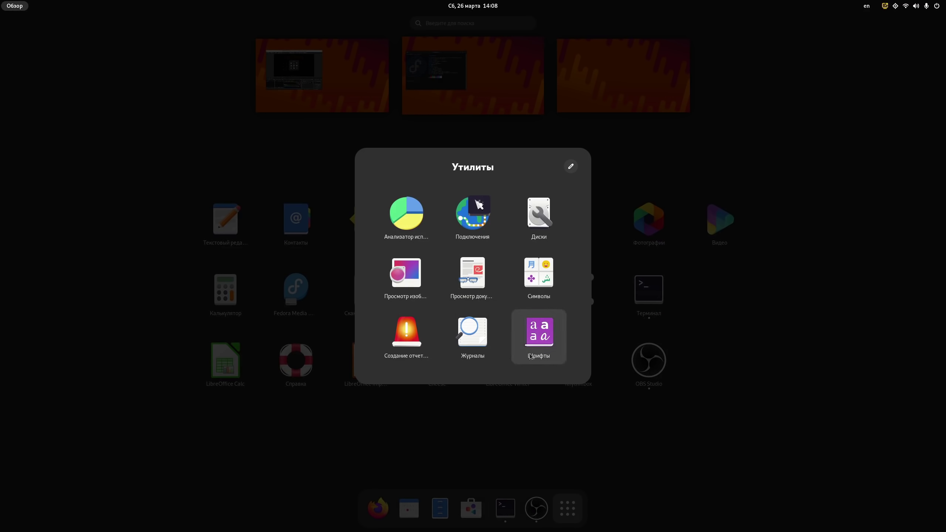
click(485, 339)
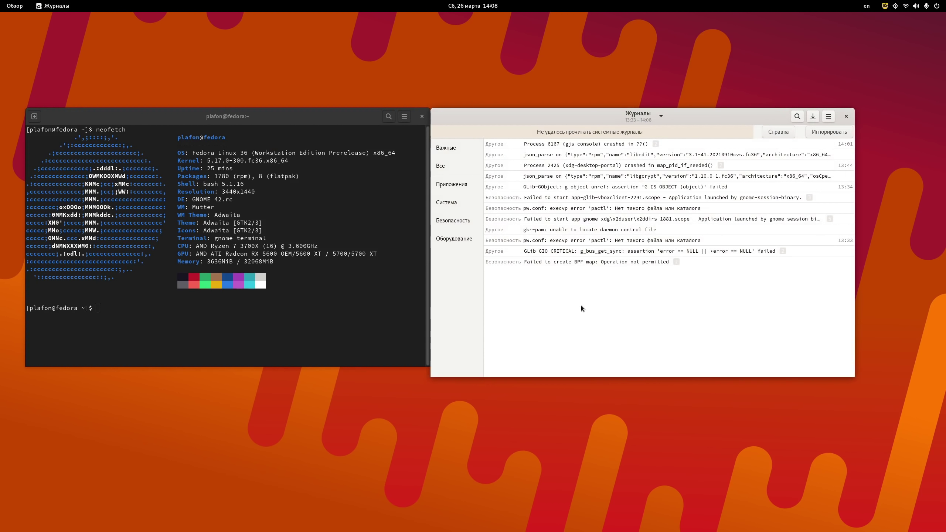
drag(628, 120, 659, 115)
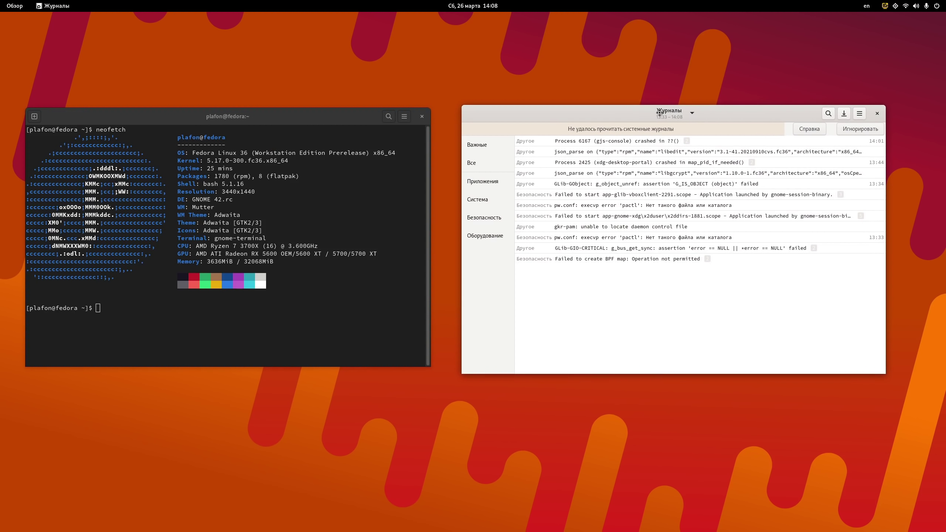
Step: Check the Logs About dialog and credits, noting version 3.36.0
click(860, 114)
click(854, 167)
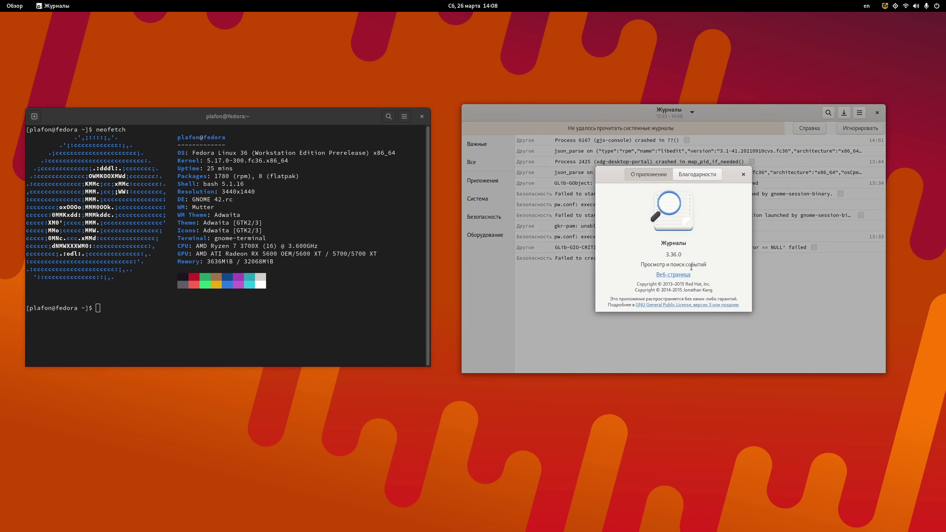
click(694, 174)
click(659, 176)
drag(671, 255, 689, 256)
click(697, 253)
click(744, 174)
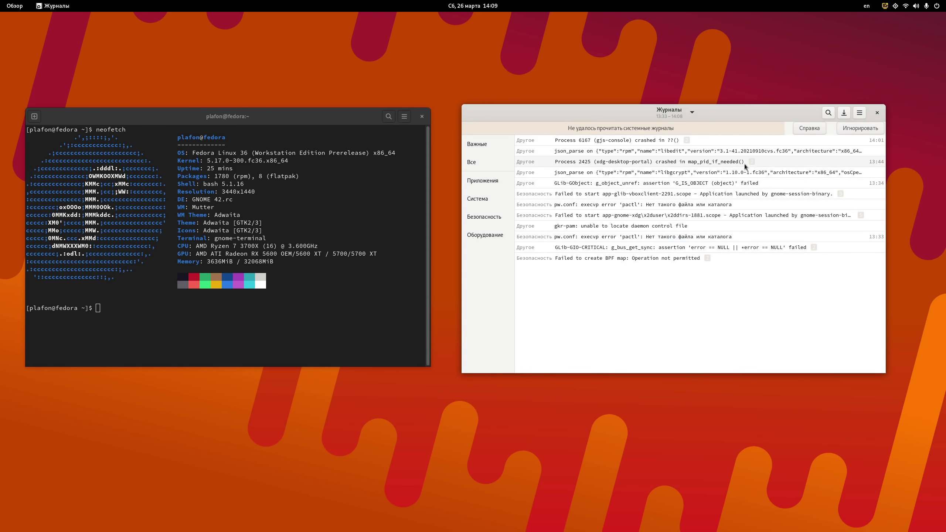
Step: Peek at the available boot sessions and nudge the Logs window right
click(673, 113)
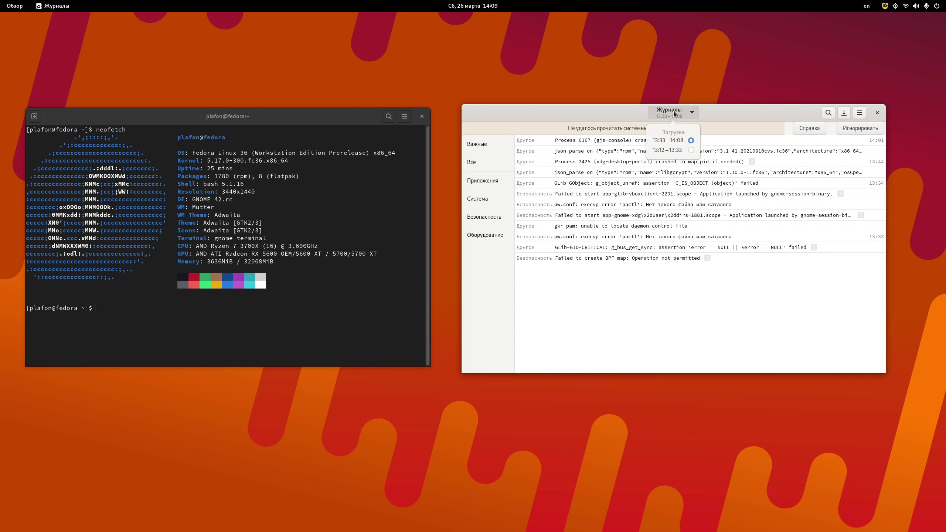
click(673, 111)
drag(673, 112, 679, 112)
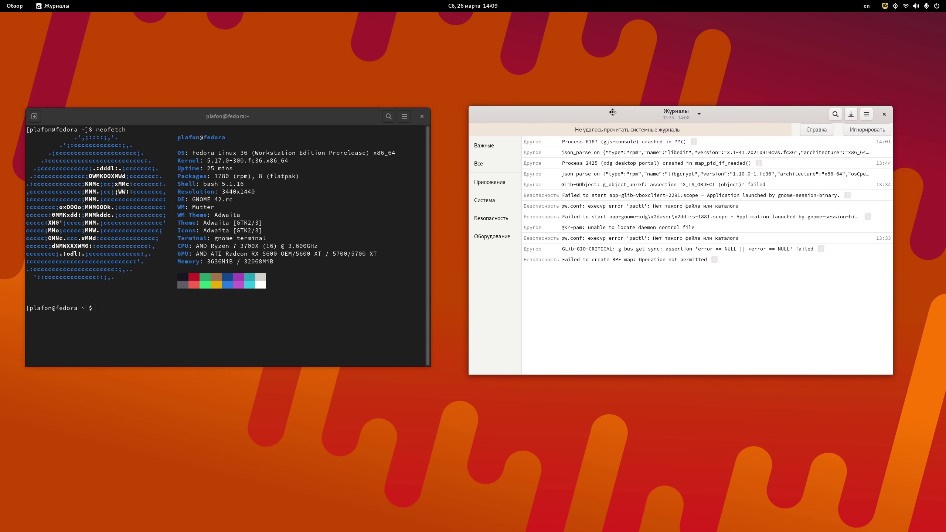
Step: Close Logs, open Fonts and view C059 Bold's details, then close Fonts
click(883, 114)
mouse_move(1, 0)
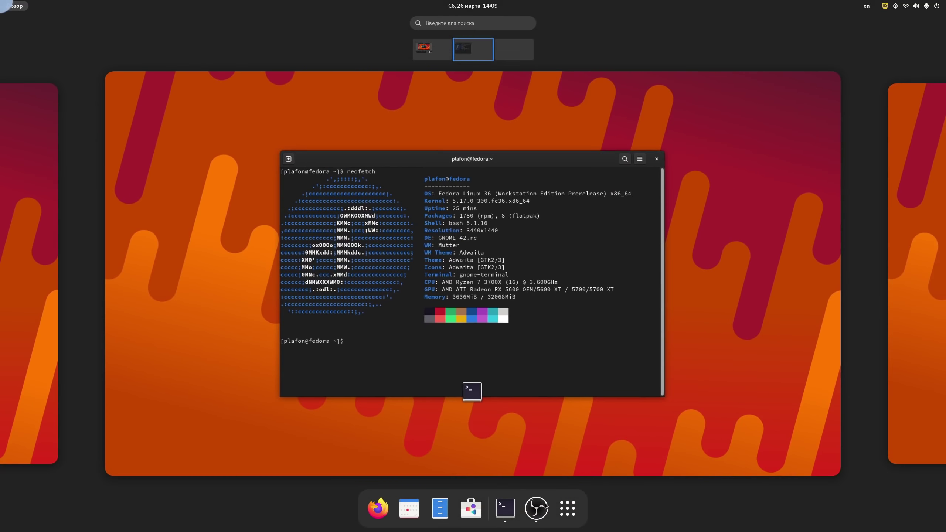
click(567, 511)
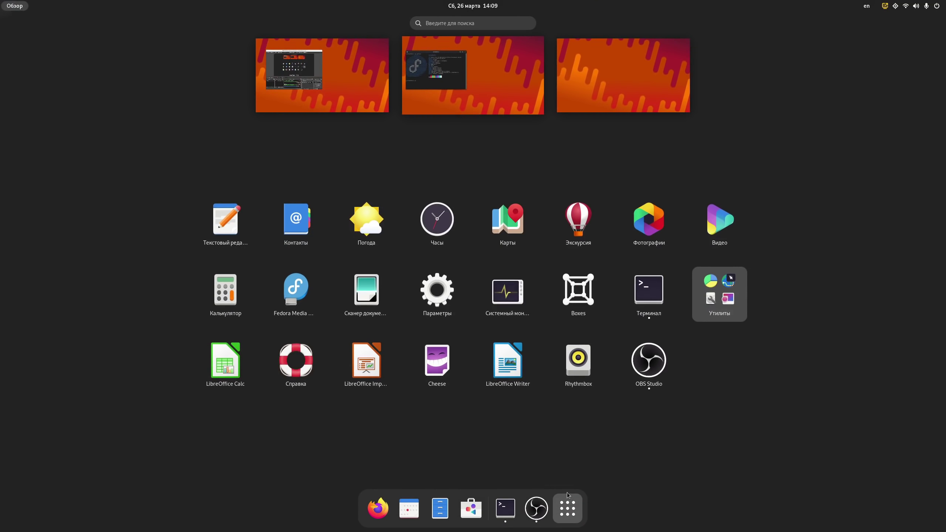
click(740, 295)
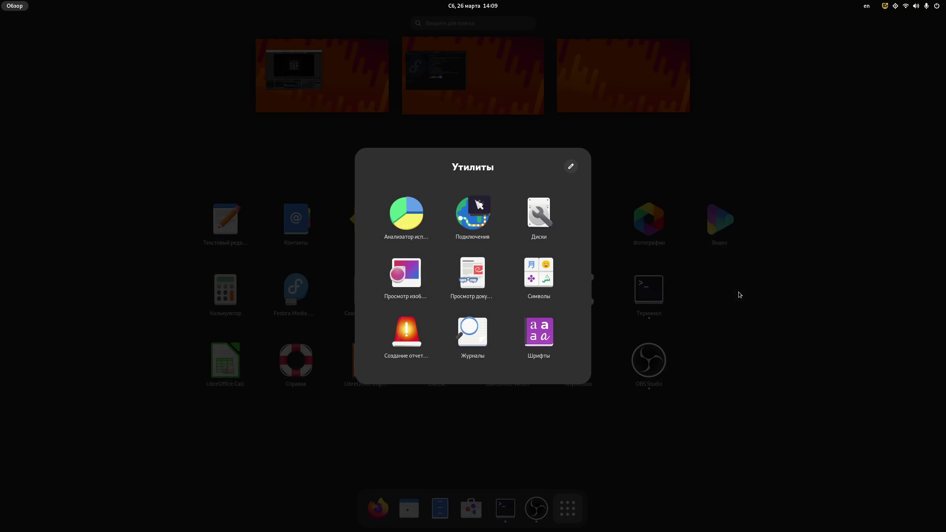
click(533, 346)
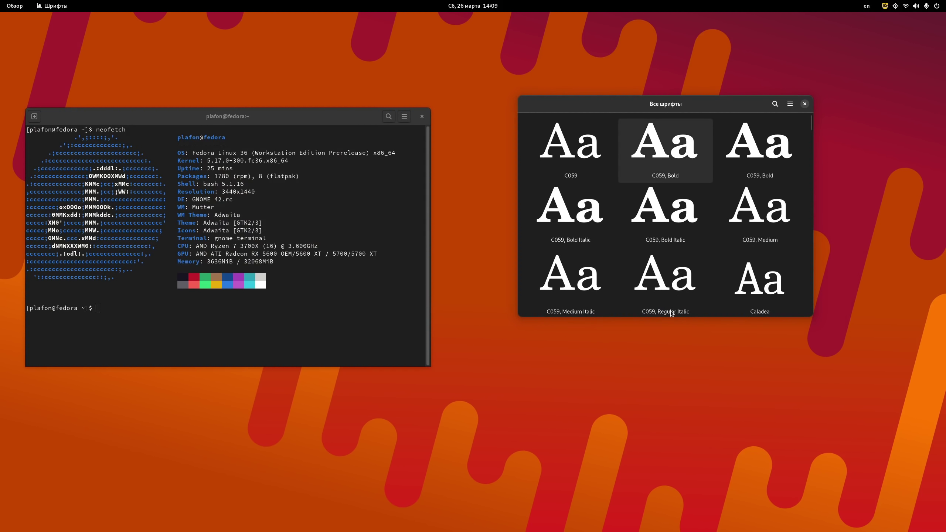
click(769, 135)
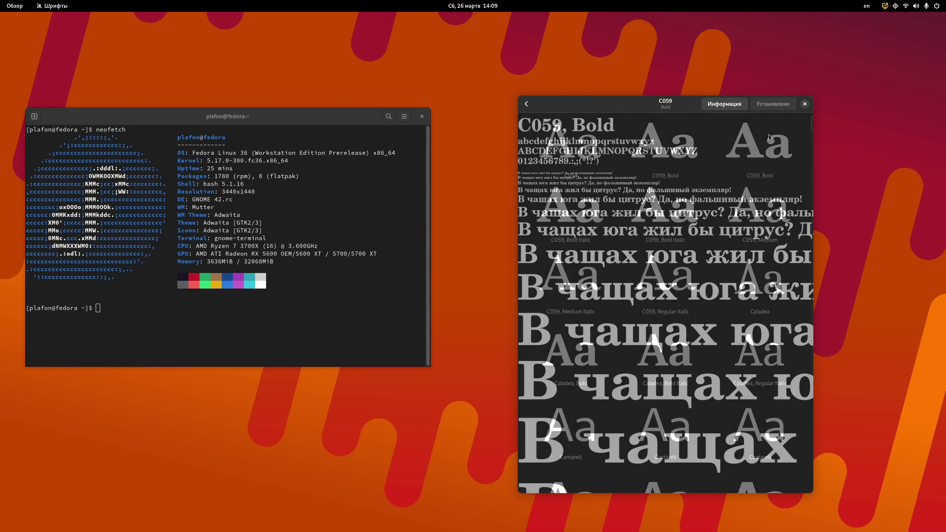
click(722, 92)
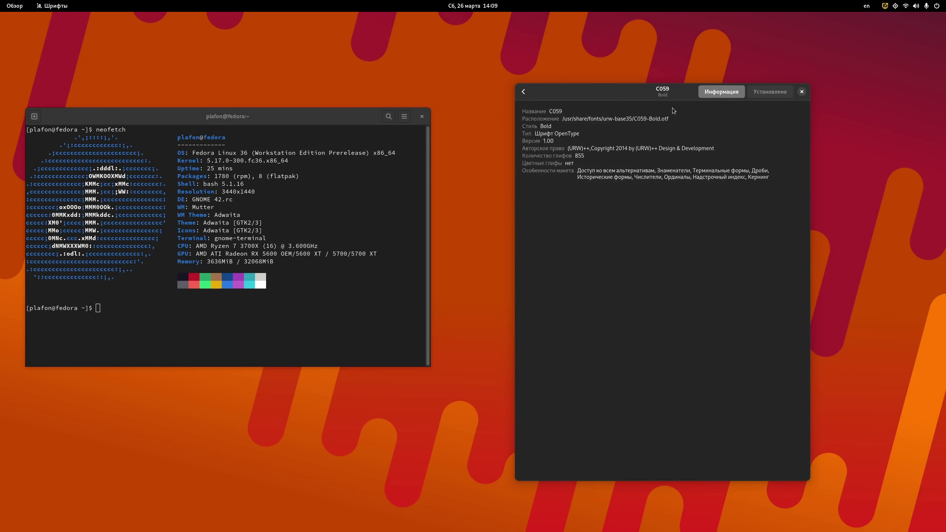
click(528, 92)
click(801, 92)
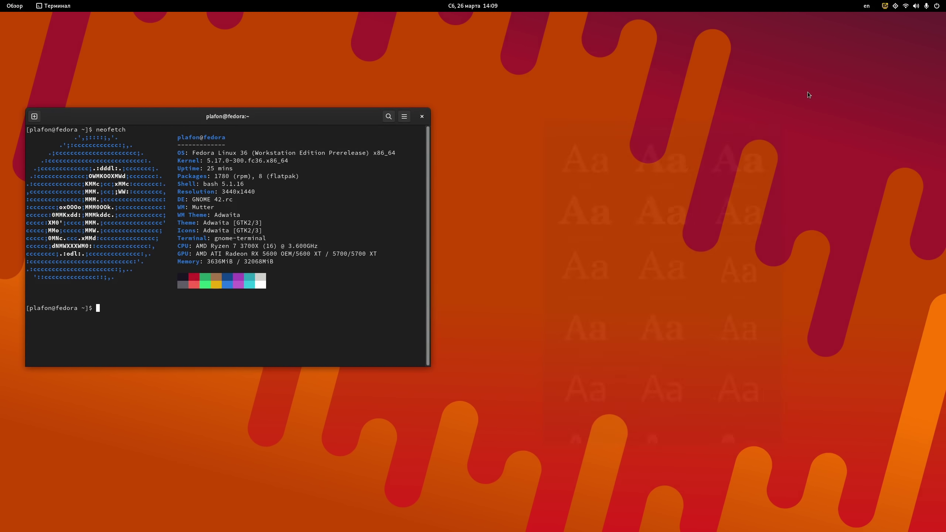
Step: Launch LibreOffice Writer from the application grid
mouse_move(0, 0)
click(568, 508)
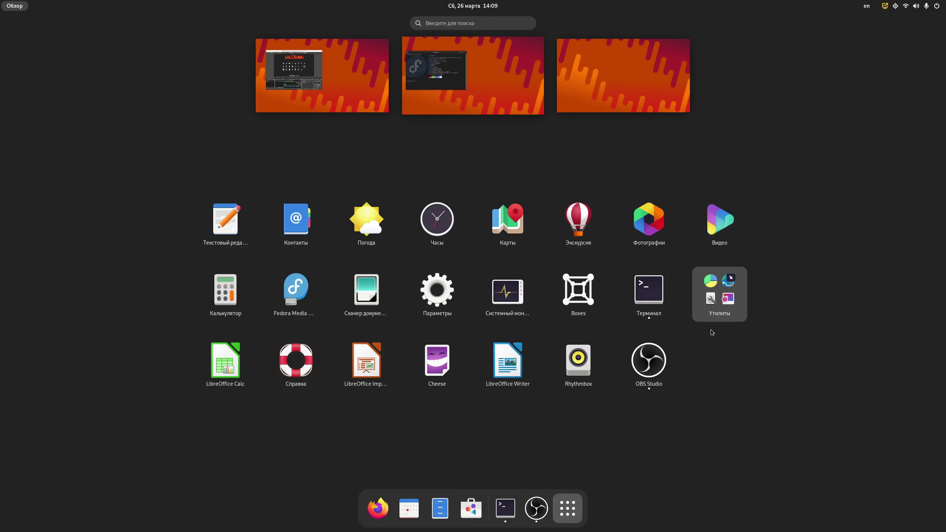
click(717, 298)
click(745, 344)
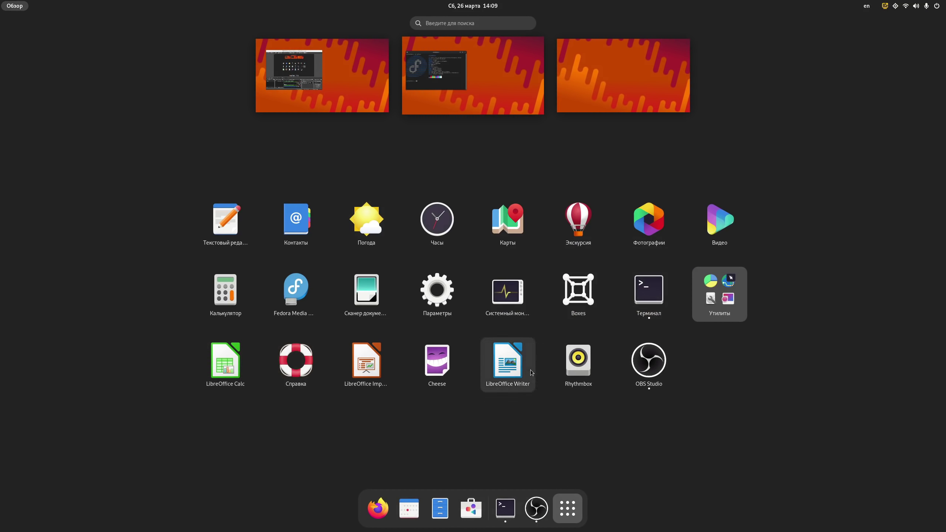
click(507, 358)
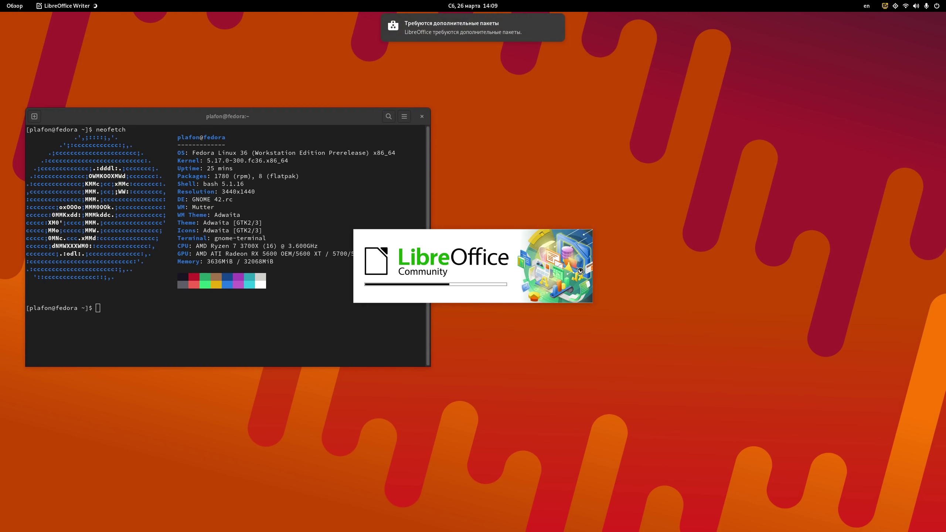
Step: Install libreoffice-langpack-ru from the missing-package notification, then close Software
key(super)
mouse_move(465, 26)
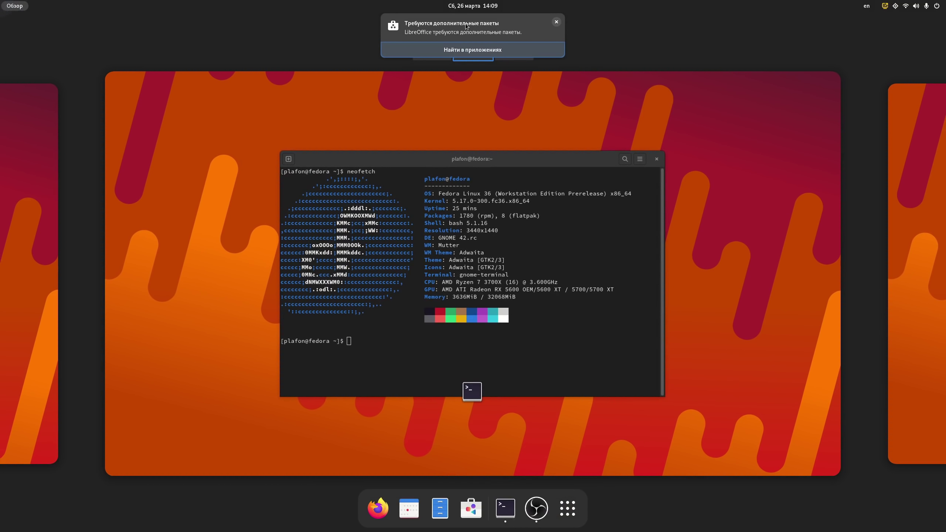
click(467, 54)
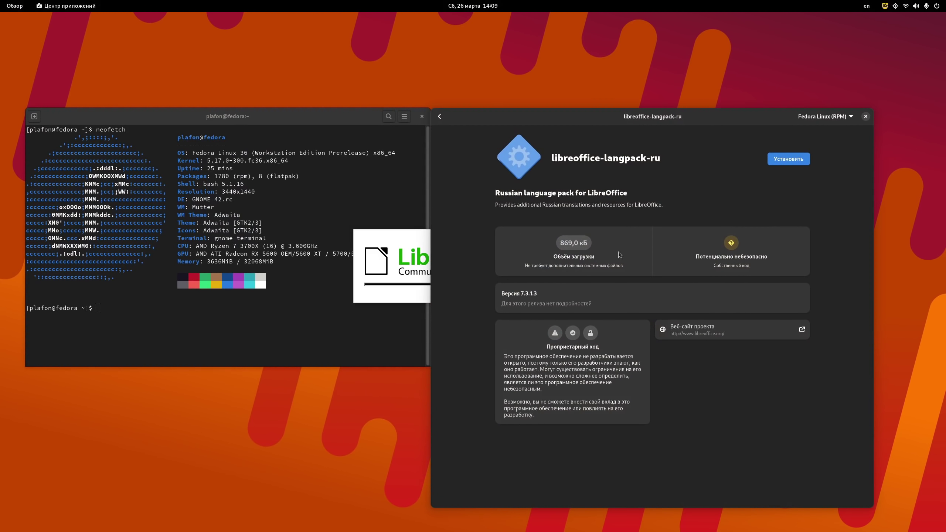
click(791, 162)
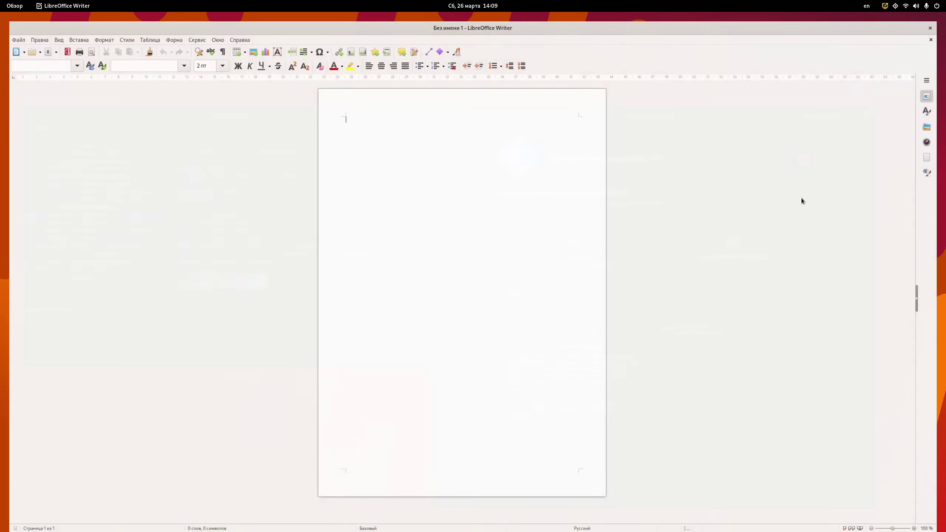
key(super)
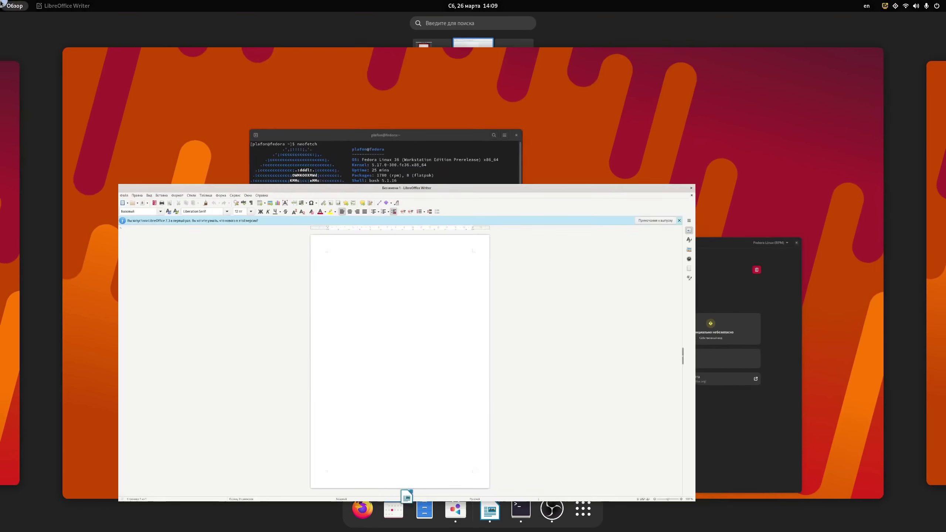
click(647, 334)
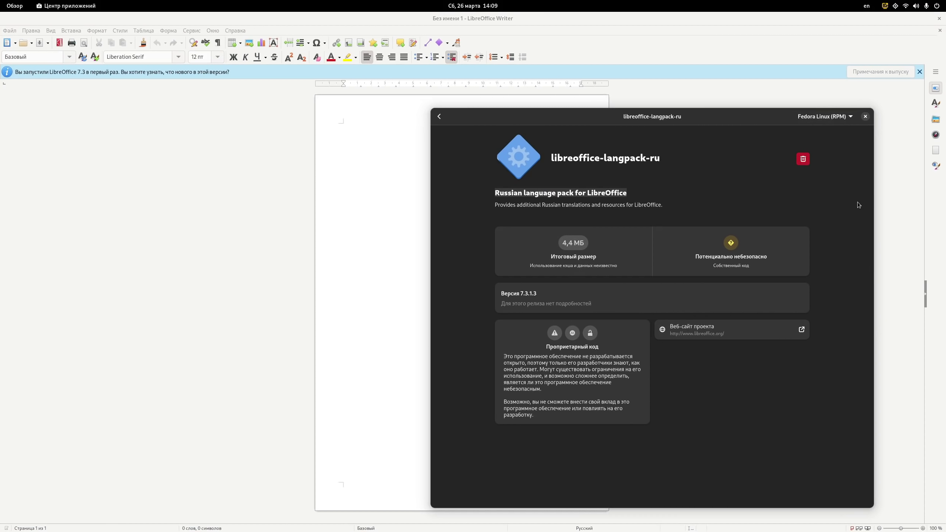
click(866, 116)
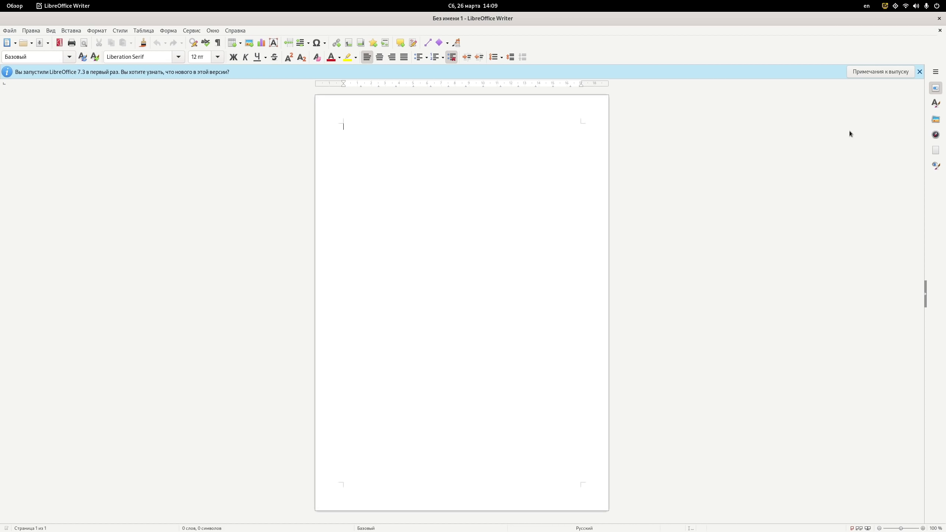
Step: Dismiss the info bar and set Options > LibreOffice > View icon style to Breeze
click(920, 72)
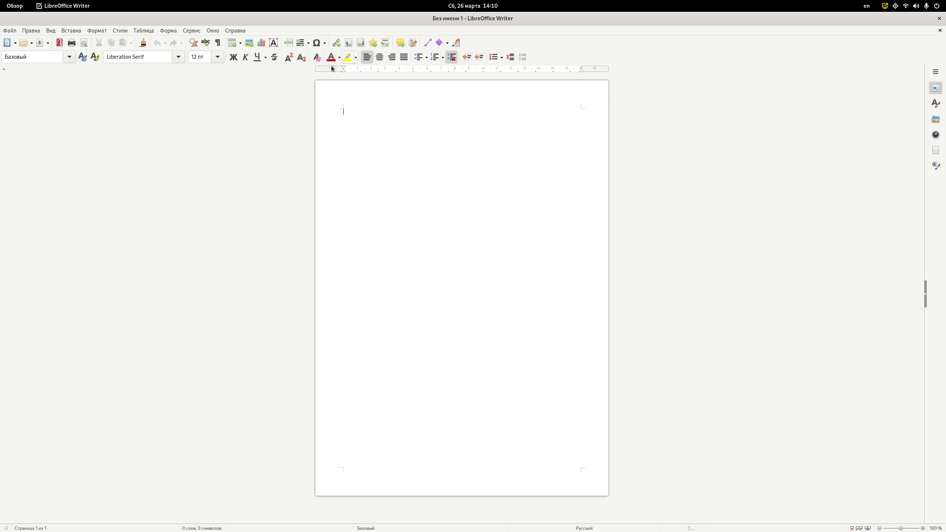
click(200, 31)
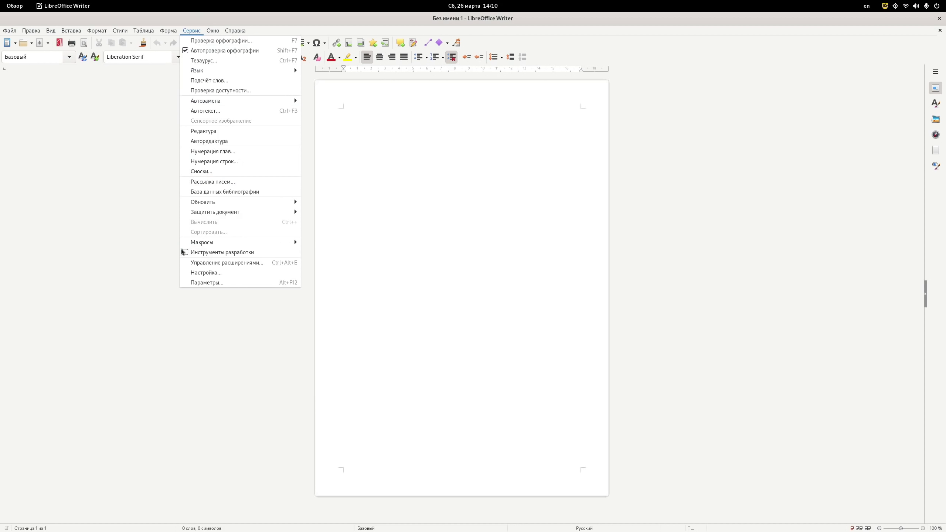
click(202, 283)
click(272, 201)
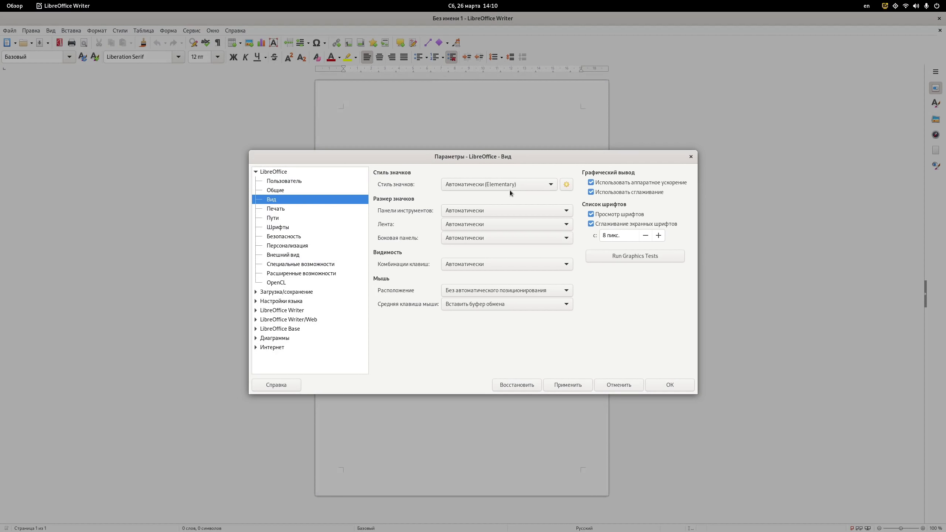
click(502, 185)
click(490, 208)
click(557, 389)
click(666, 385)
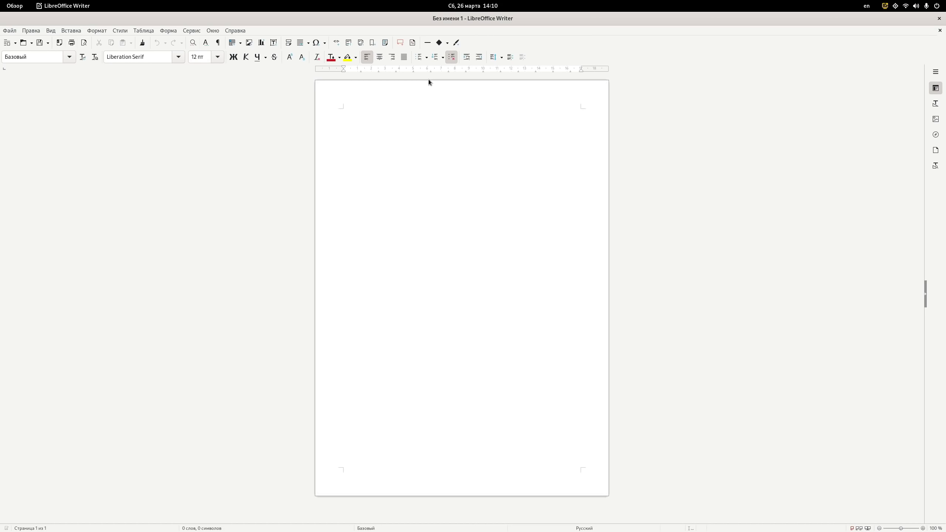
Step: Unmaximize the blank Writer document window and reposition it on screen
drag(408, 24, 103, 44)
drag(266, 51, 248, 53)
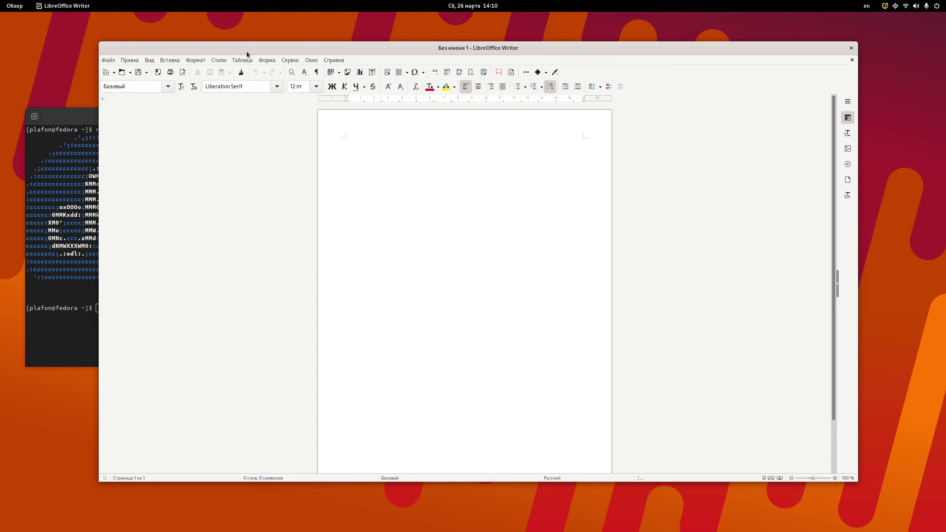
drag(432, 44, 474, 50)
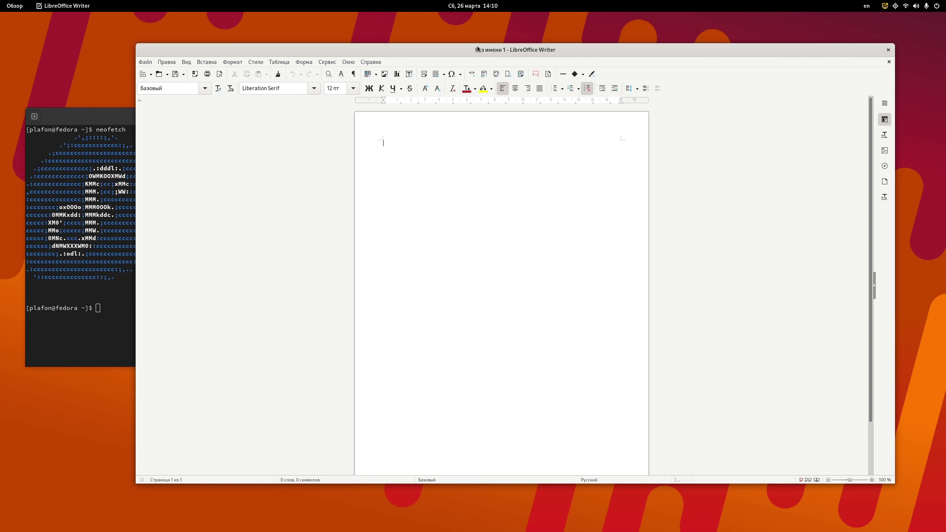
mouse_move(478, 48)
mouse_down()
mouse_move(507, 56)
mouse_move(481, 67)
mouse_move(463, 48)
mouse_move(592, 112)
mouse_move(447, 151)
mouse_move(466, 13)
mouse_move(466, 80)
mouse_move(469, 54)
mouse_up()
drag(553, 53, 565, 50)
Step: Close LibreOffice Writer and show the applications grid
click(862, 51)
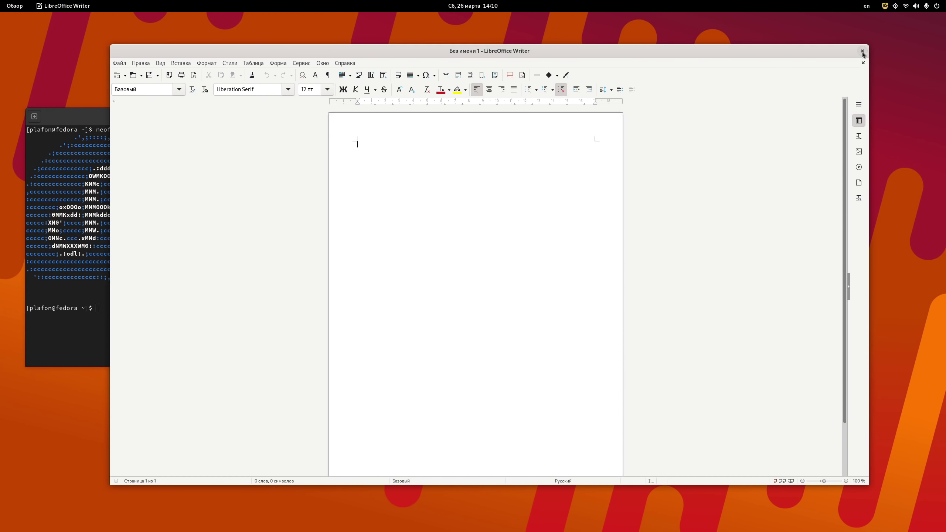
mouse_move(1, 1)
click(574, 503)
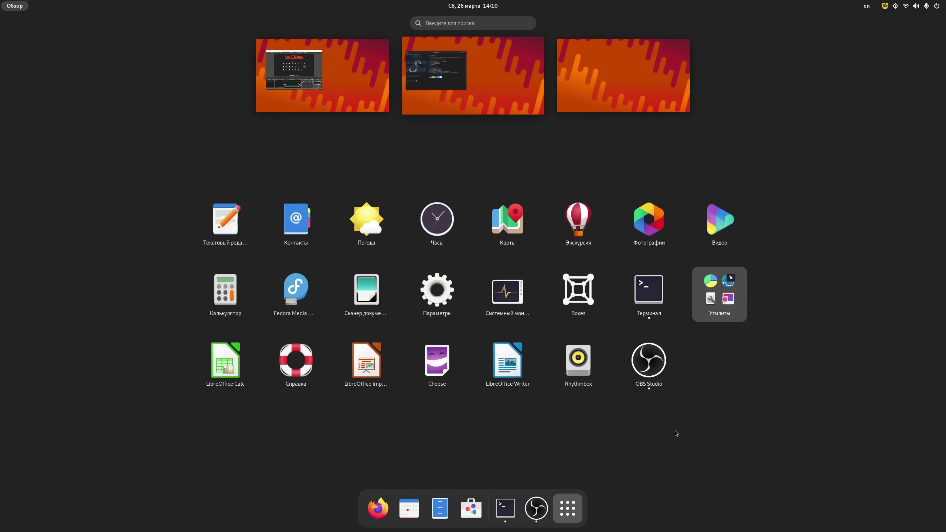
Step: Launch GNOME Help, make its window taller, then close it and return to the app grid
click(298, 369)
drag(602, 118, 692, 101)
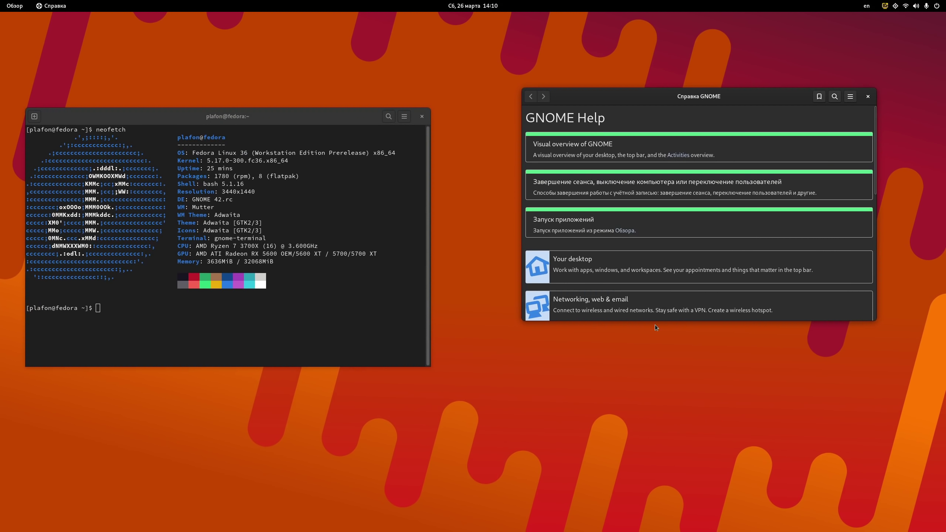
drag(655, 321, 657, 478)
drag(781, 96, 741, 83)
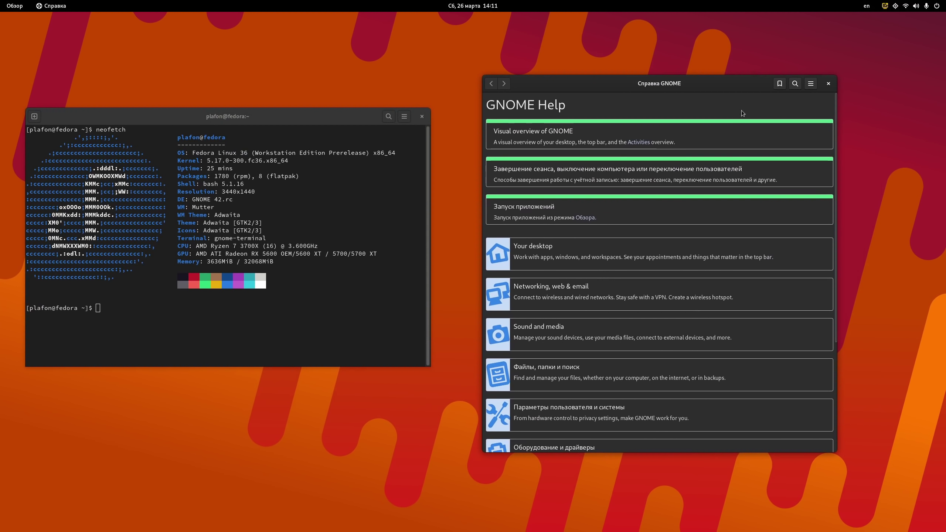
click(830, 84)
mouse_move(0, 0)
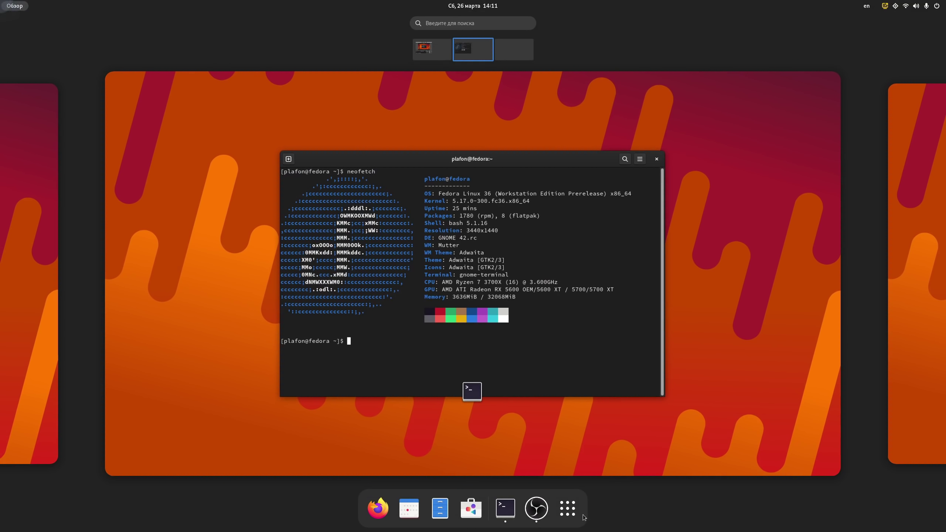
click(568, 508)
Step: Reopen Help, scroll through the Visual overview of GNOME topic, then close it
click(296, 360)
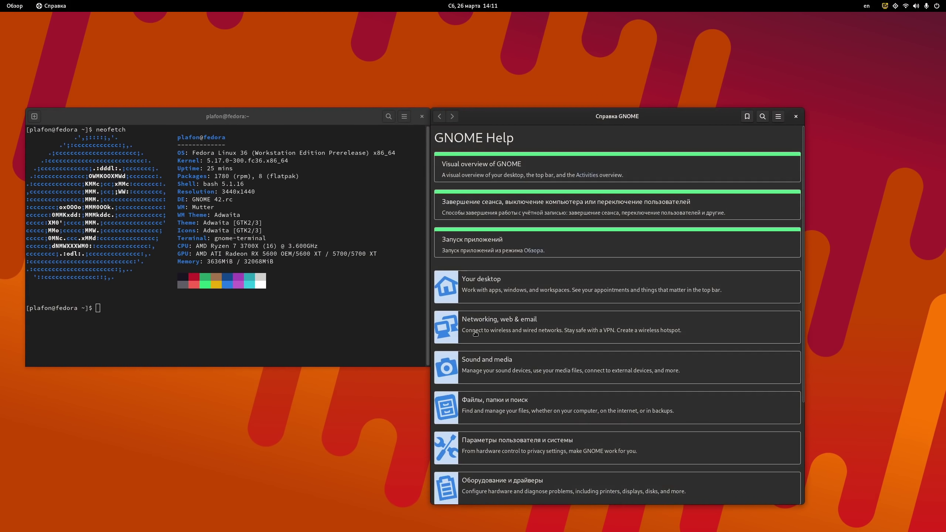
drag(568, 128, 592, 120)
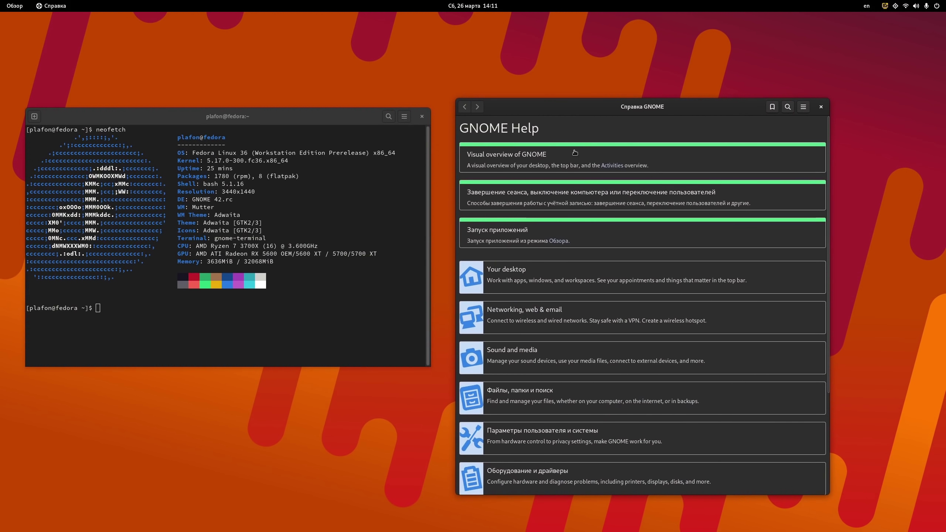
click(529, 160)
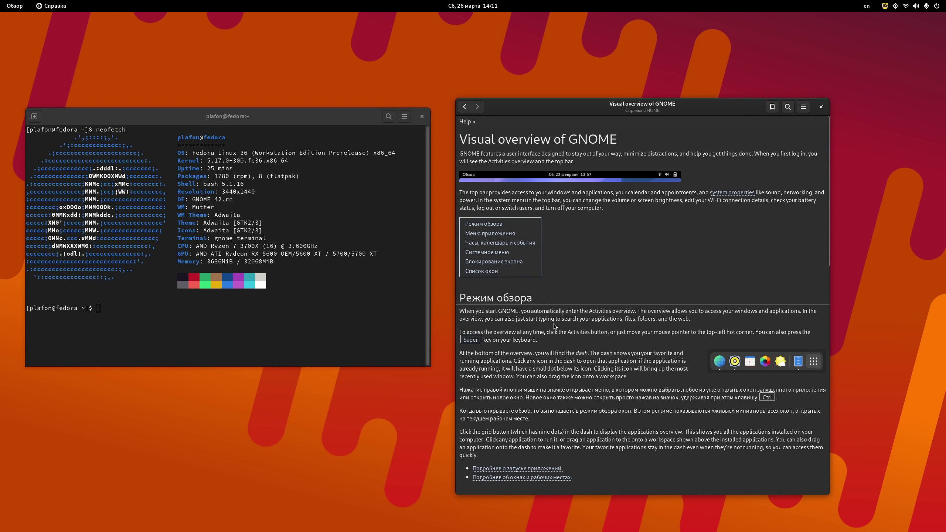
scroll(555, 327, down, 3)
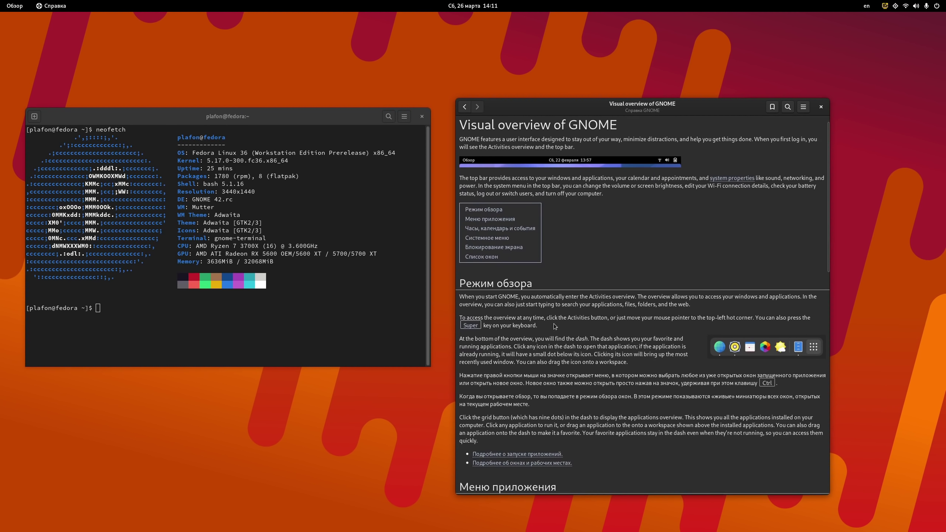
scroll(555, 326, down, 3)
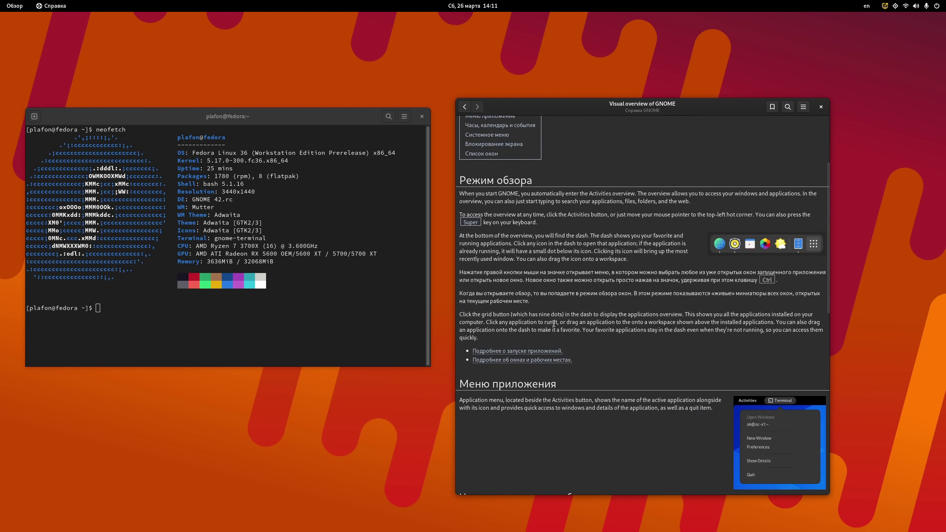
scroll(555, 324, up, 4)
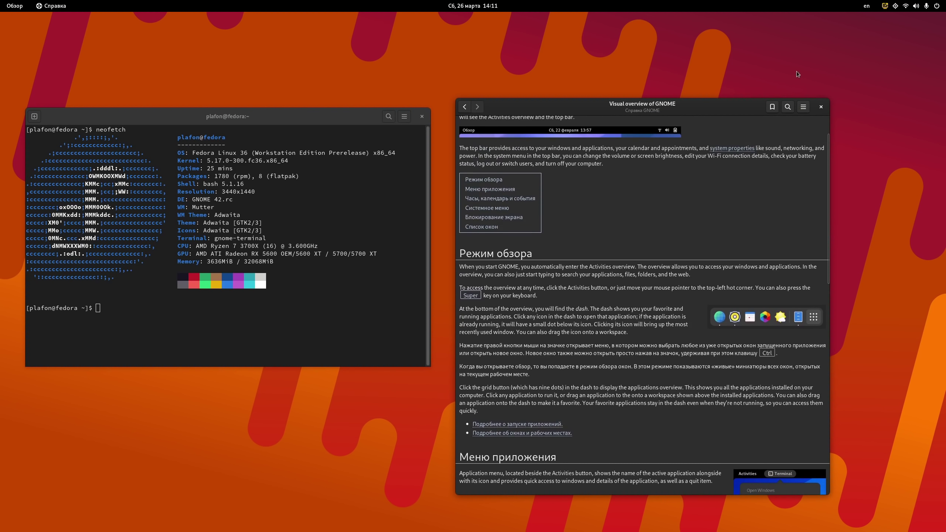
click(821, 107)
Step: Launch Cheese from the applications grid and make its window taller
mouse_move(1, 1)
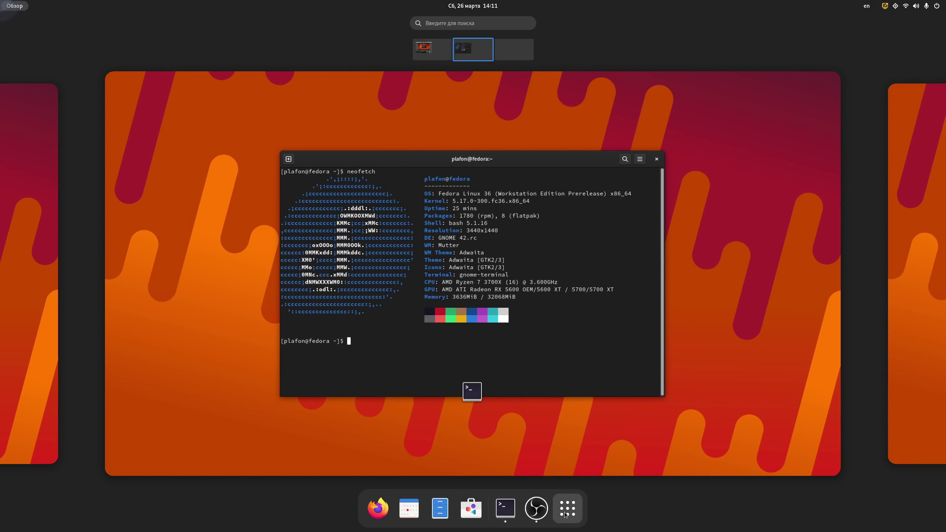
click(562, 501)
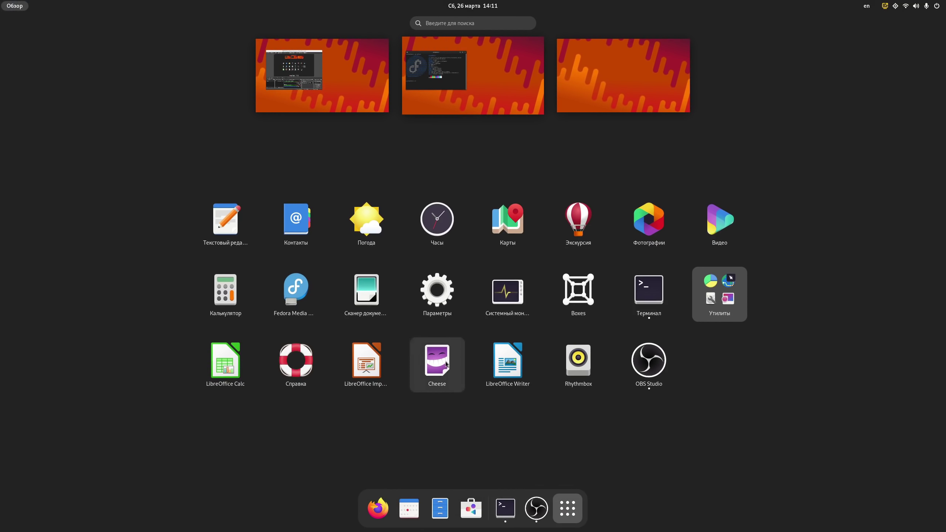
click(446, 365)
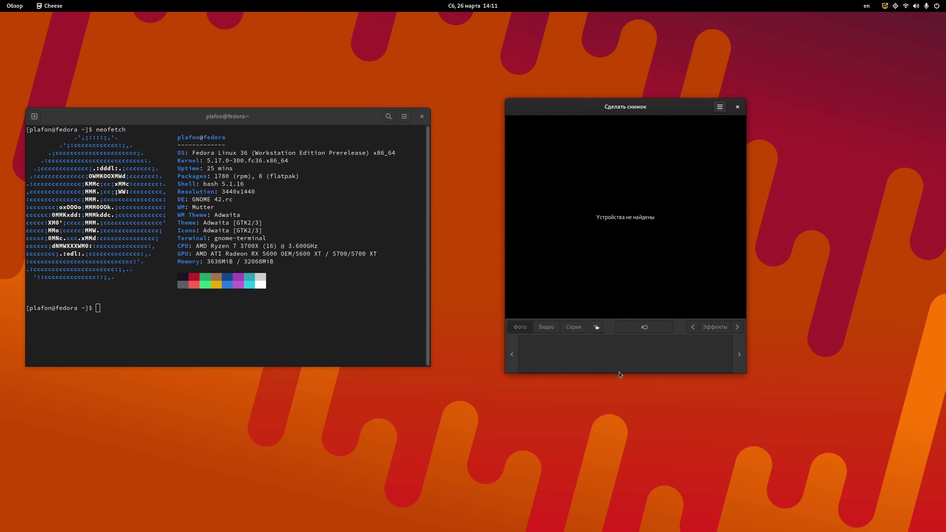
drag(620, 372, 621, 468)
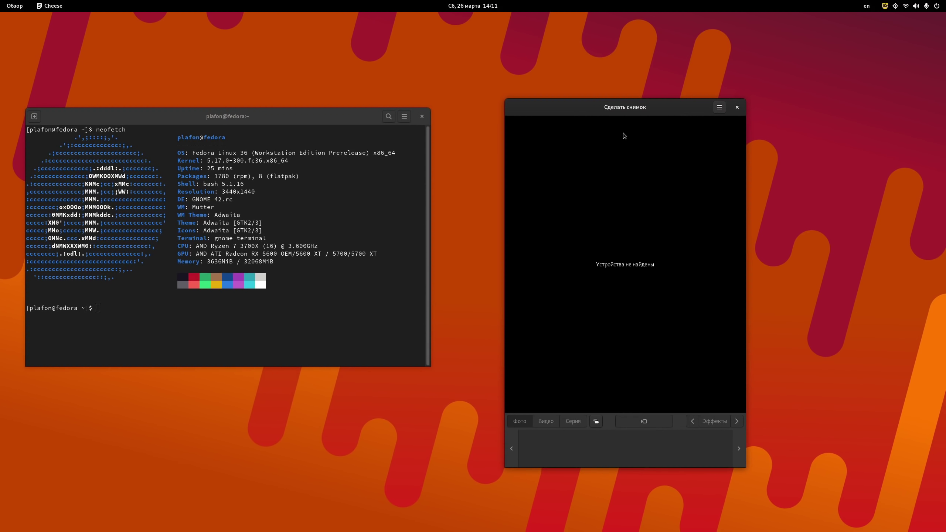
drag(624, 133, 647, 105)
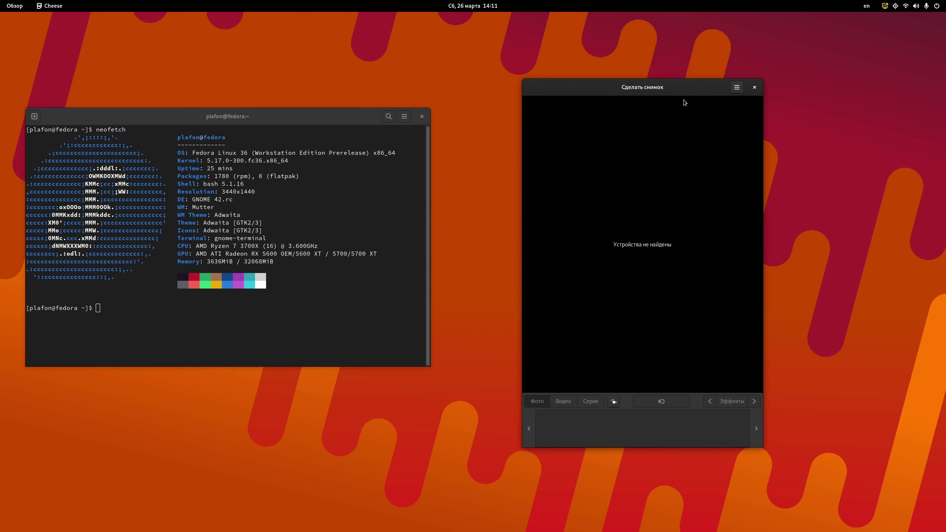
Step: Look through Cheese preferences, covering image adjustments and capture settings, then close them
click(737, 87)
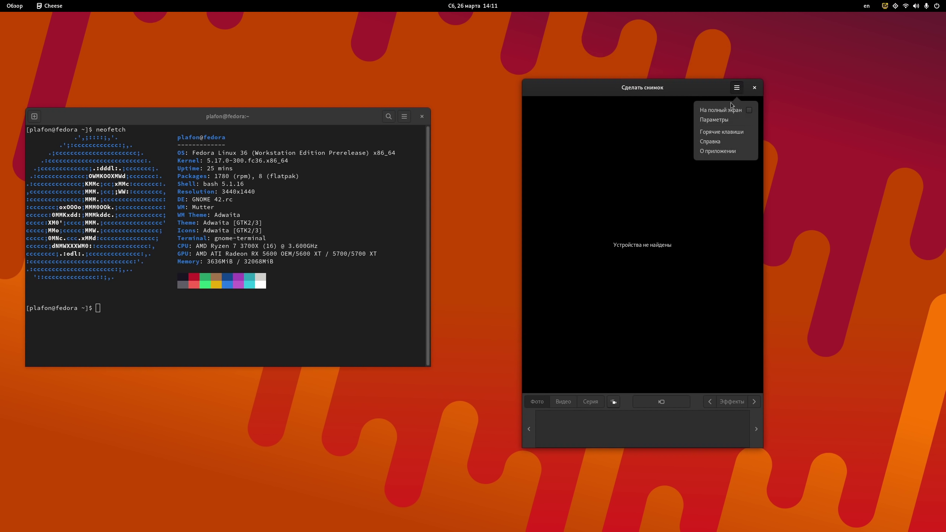
click(730, 118)
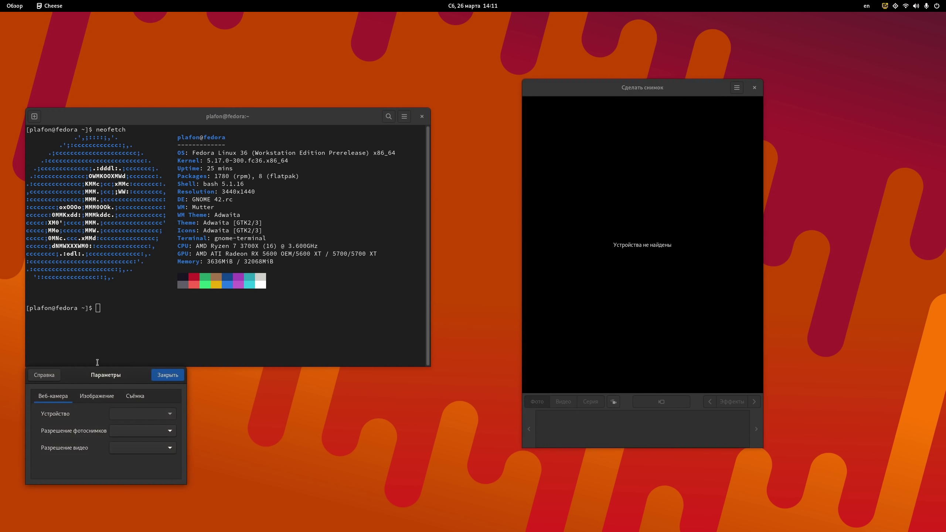
drag(92, 372, 523, 192)
click(540, 222)
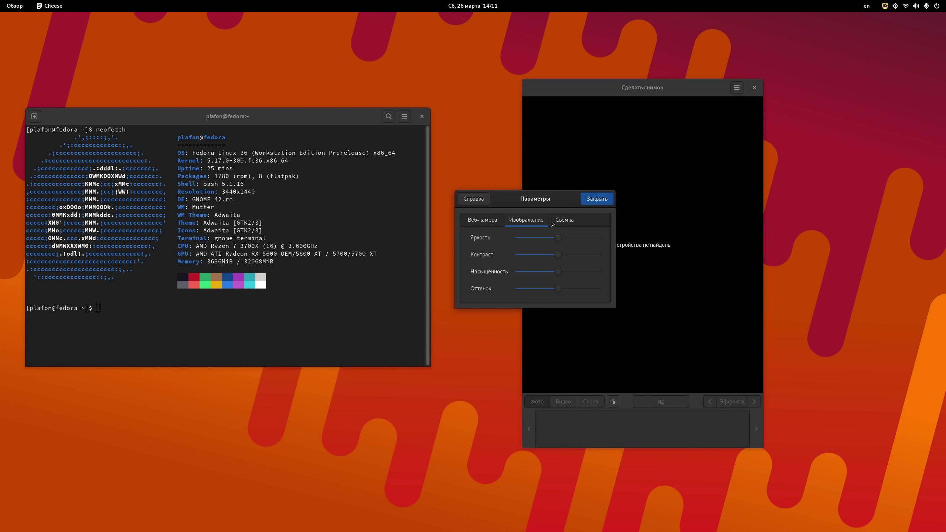
click(564, 220)
click(532, 220)
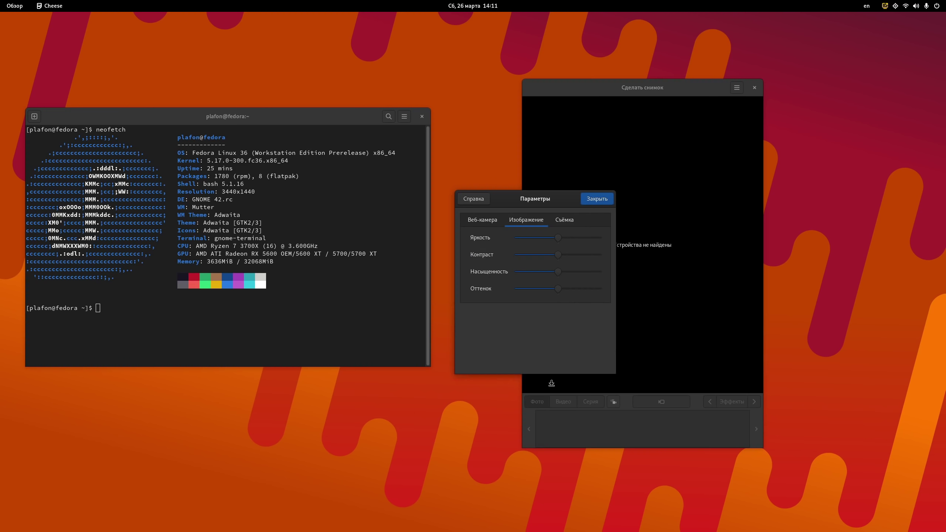
drag(521, 201, 522, 210)
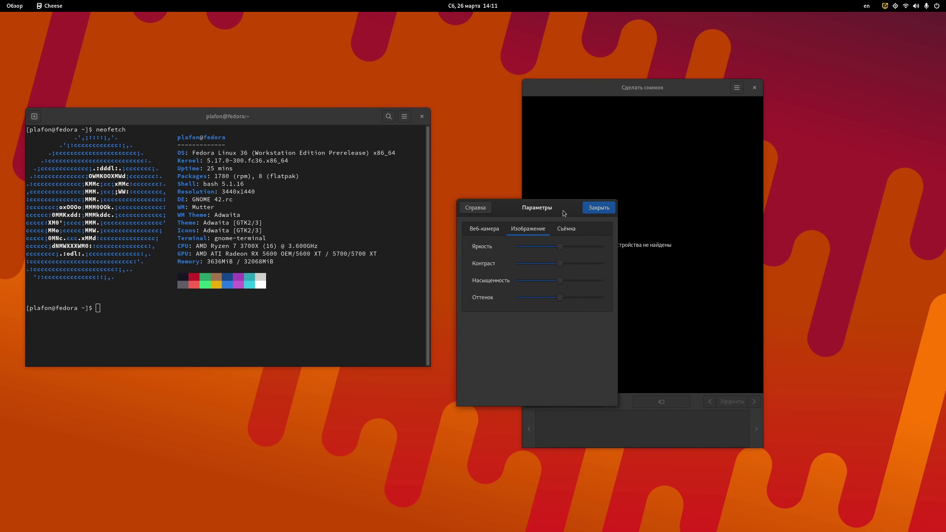
click(598, 208)
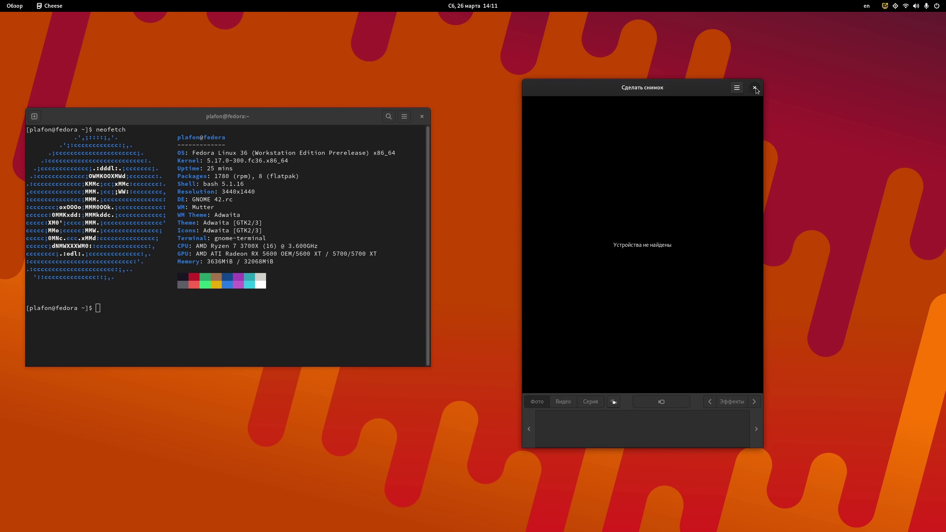
Step: Check Cheese's main menu and widen the window, then close Cheese and show the app grid
drag(690, 88, 687, 65)
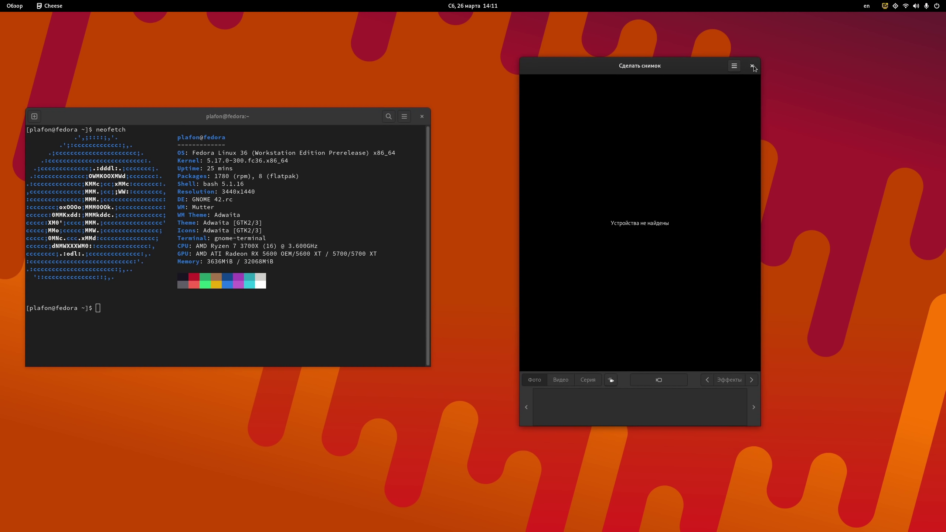
click(735, 65)
click(612, 96)
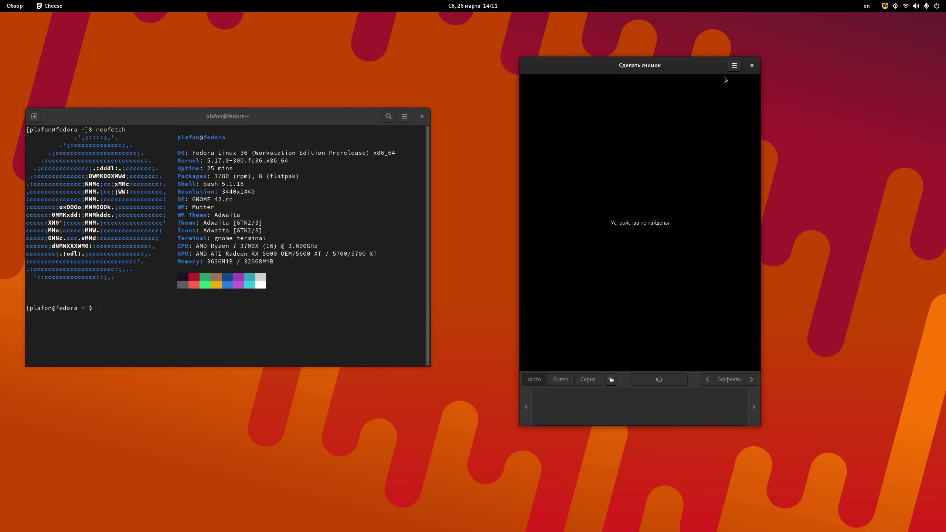
mouse_move(760, 120)
mouse_down()
mouse_move(849, 113)
mouse_move(858, 102)
mouse_up()
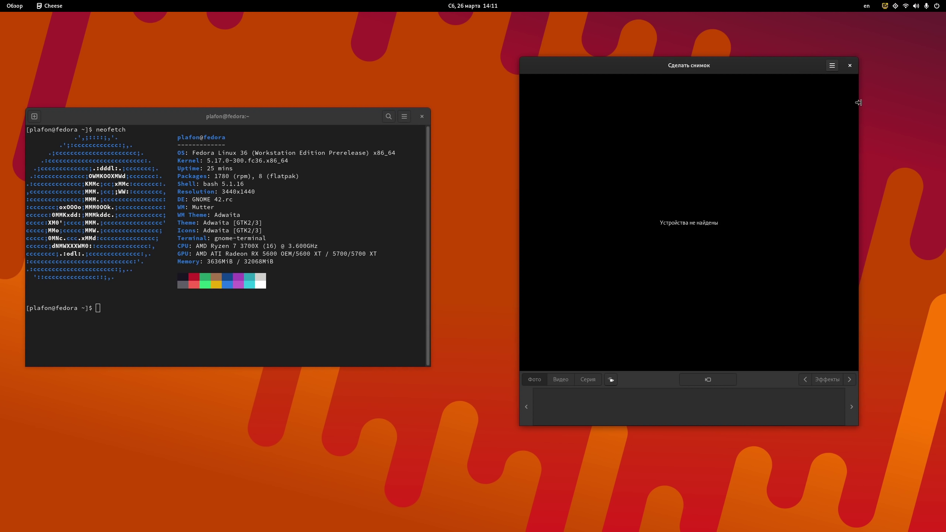
click(835, 66)
click(835, 66)
click(850, 65)
mouse_move(1, 1)
click(568, 508)
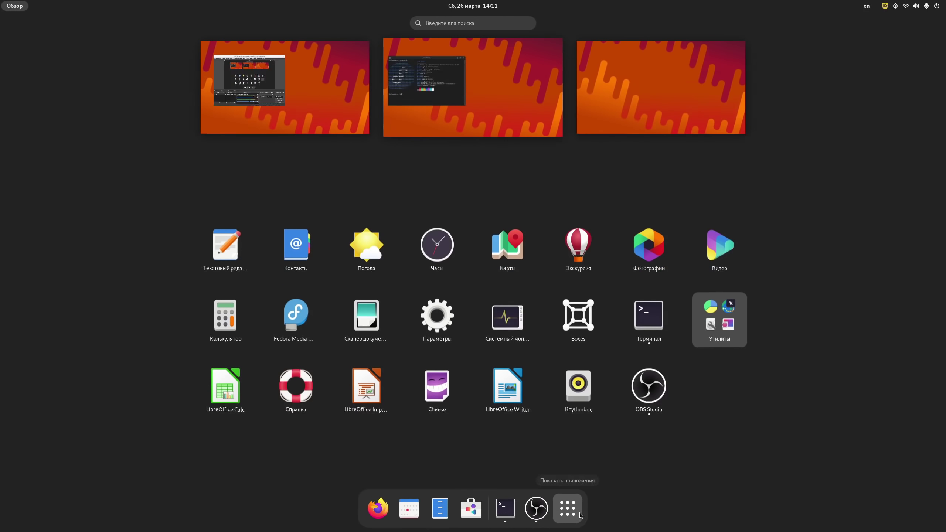
Step: Launch Rhythmbox beside the terminal and widen its library sidebar
click(590, 366)
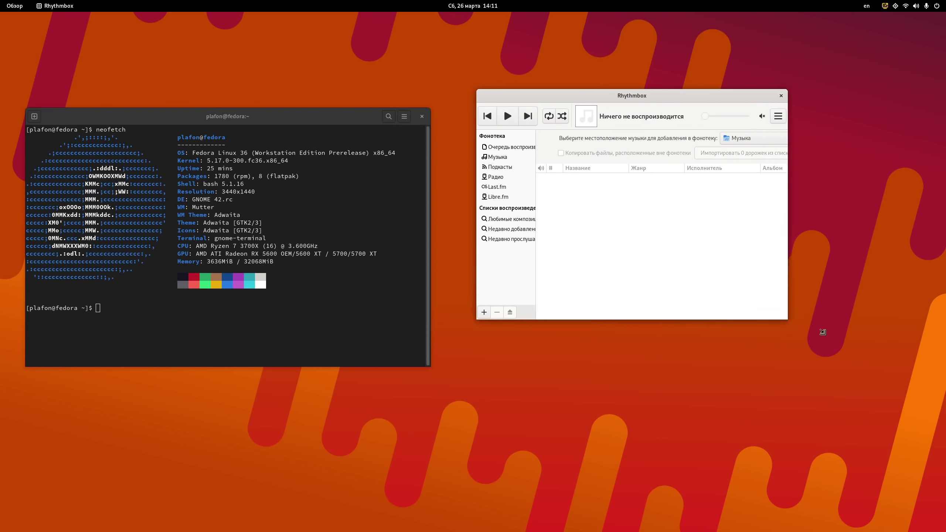
drag(691, 99, 666, 117)
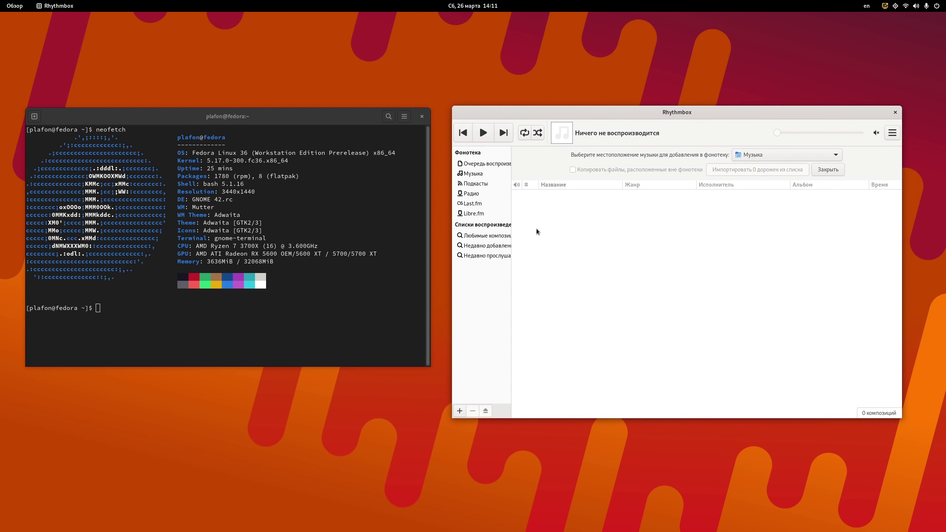
drag(512, 216, 585, 225)
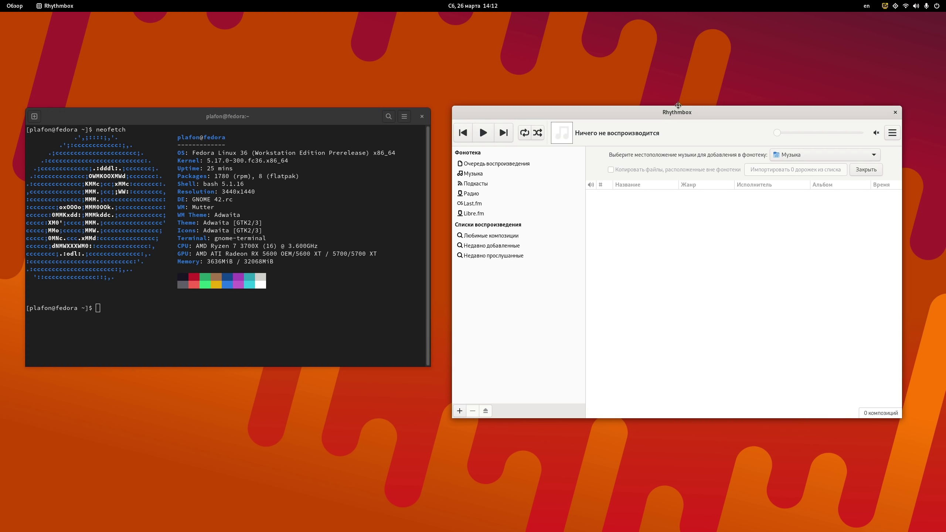
Step: Adjust the Rhythmbox and terminal positions, switch focus between them, then close Rhythmbox
drag(677, 106, 679, 91)
drag(289, 119, 290, 135)
click(634, 95)
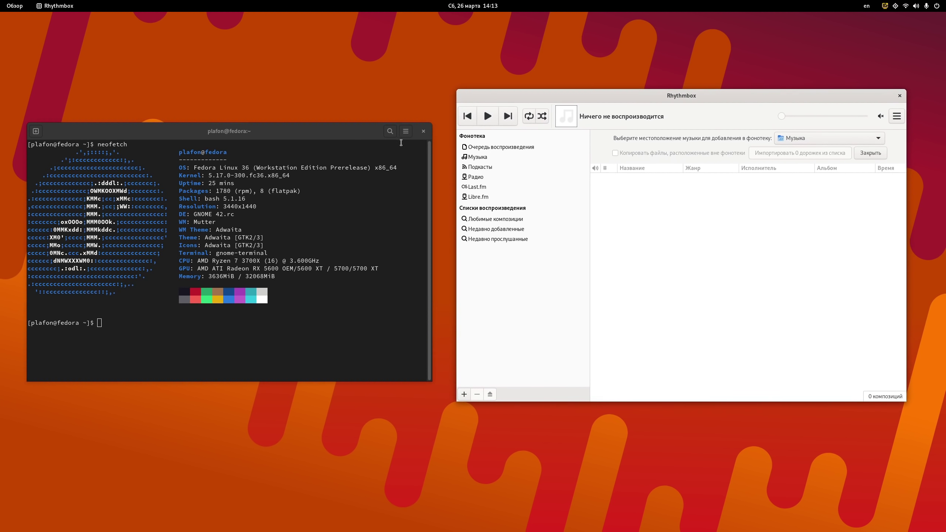
click(304, 136)
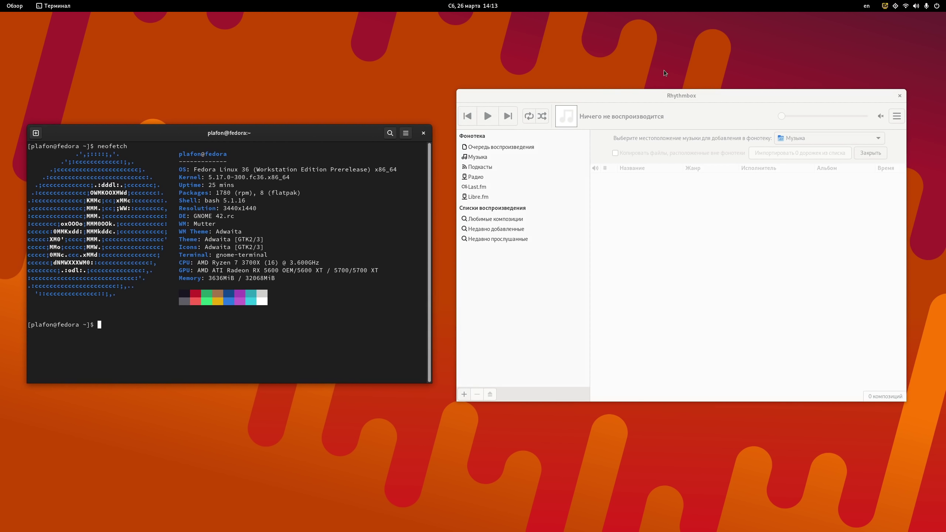
click(671, 95)
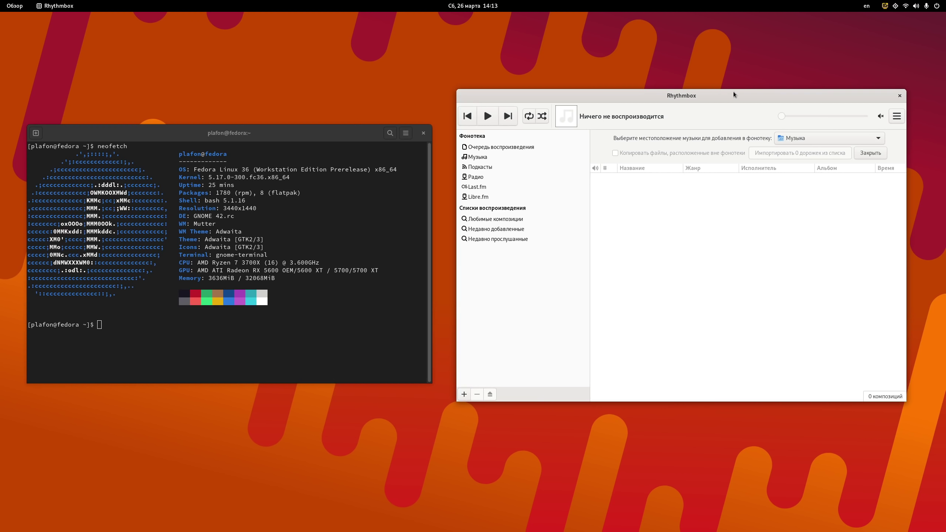
drag(893, 102, 859, 98)
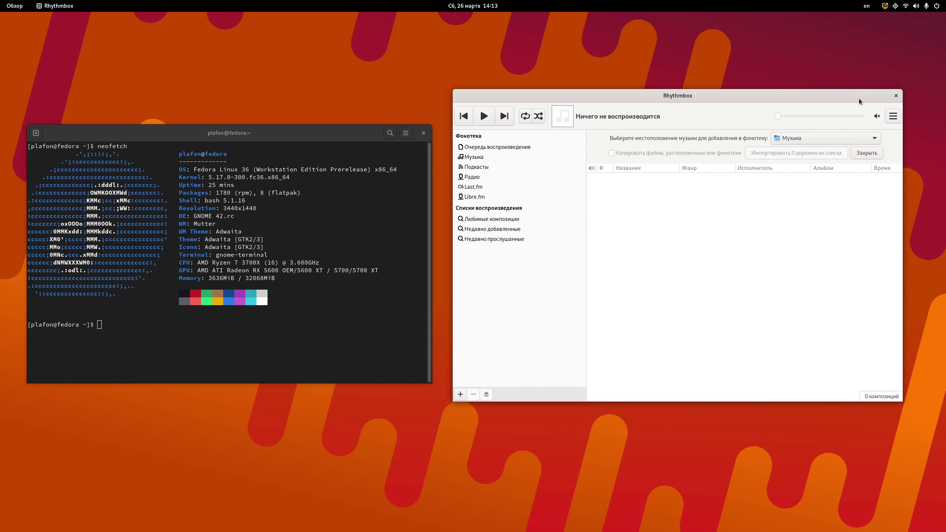
click(896, 95)
Step: Go from the app grid back to the desktop and drag the terminal toward the centre
mouse_move(0, 0)
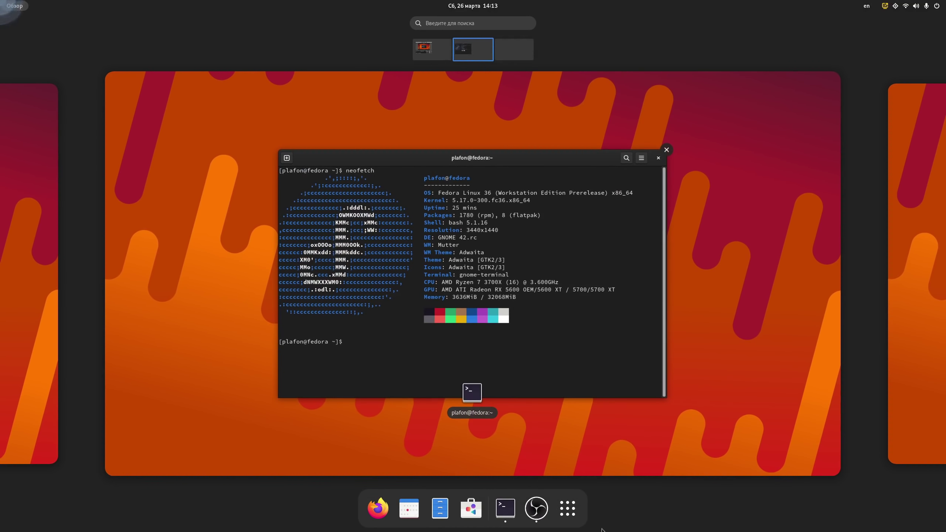
click(568, 509)
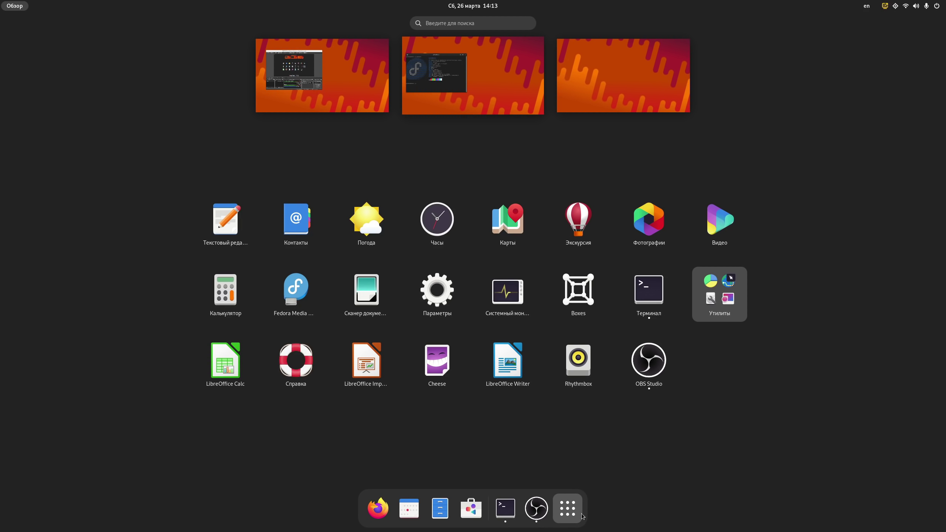
click(576, 499)
click(574, 346)
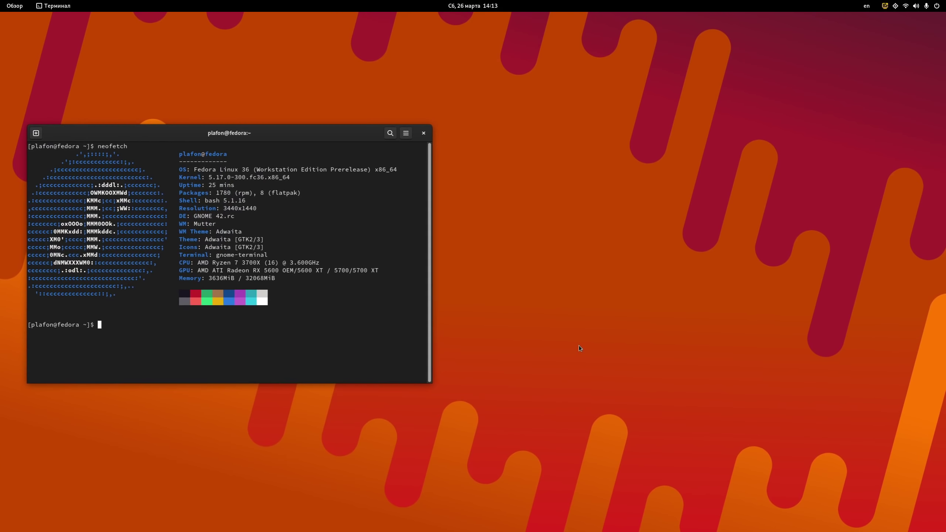
drag(337, 143, 582, 135)
Step: Dismiss the 'Ой!' crash notification from the clock panel and shift the terminal right and down
click(473, 5)
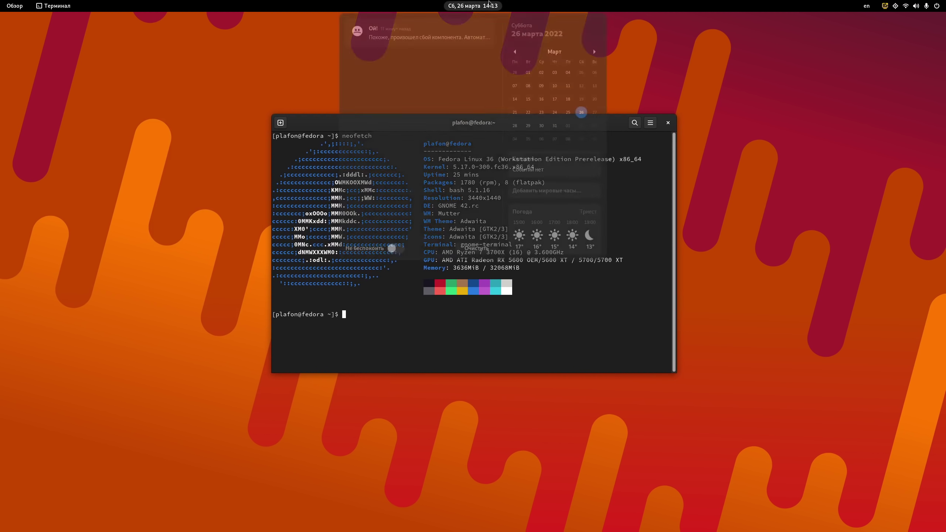
click(485, 28)
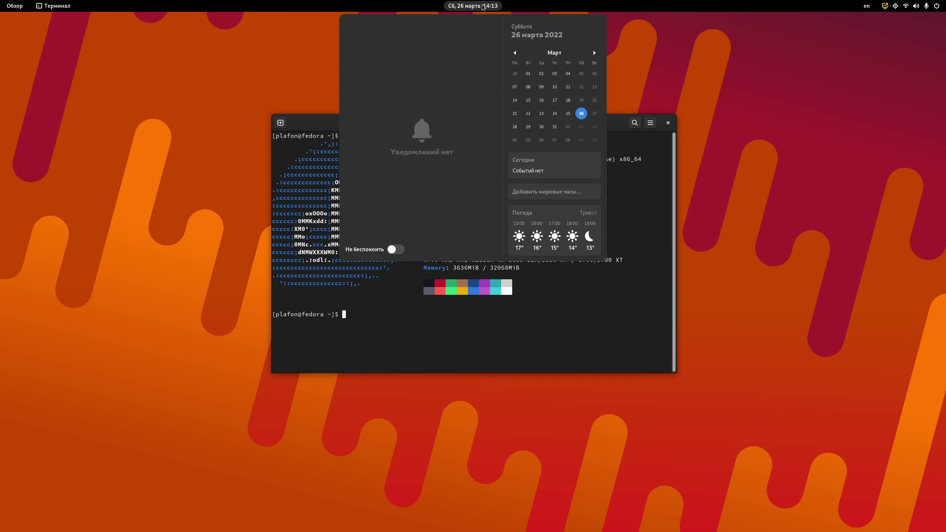
click(728, 158)
drag(516, 120, 553, 157)
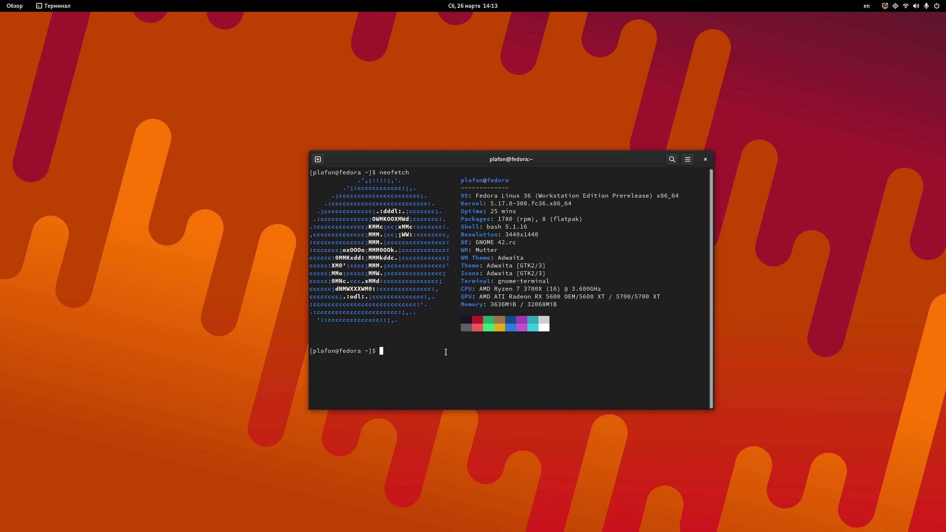
Step: Run inxi -G and answer y twice to install the inxi package
text(inxi -G)
key(Return)
text(y)
key(Return)
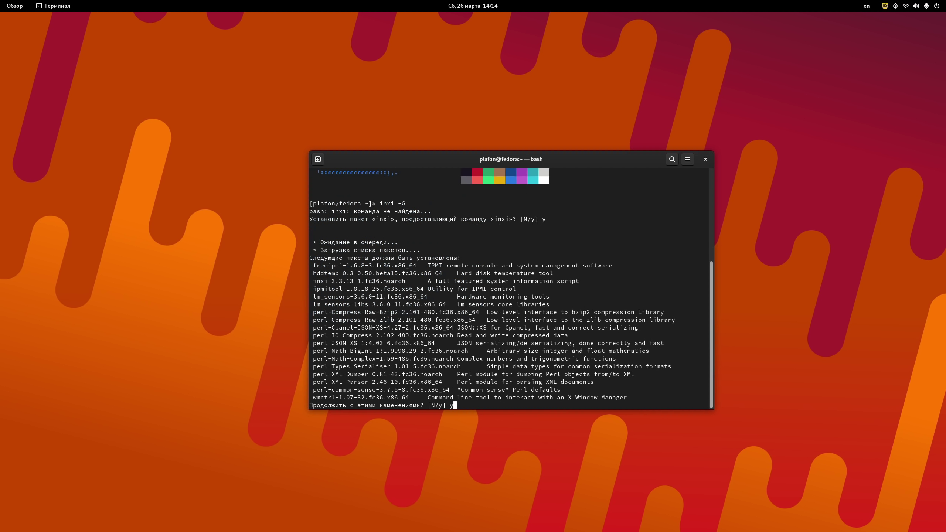
text(y)
key(Return)
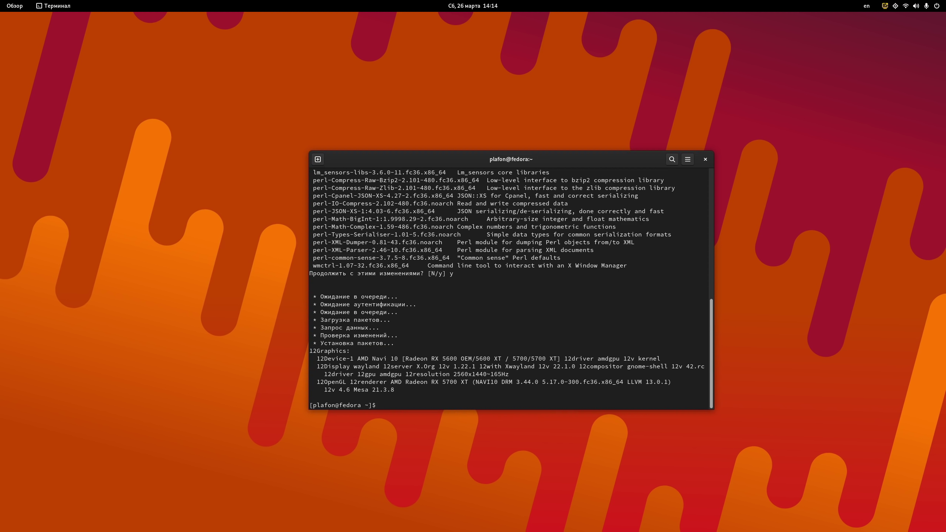
Step: Run inxi -G again to show the graphics summary, highlighting the Mesa version
text(inxi -G)
key(Return)
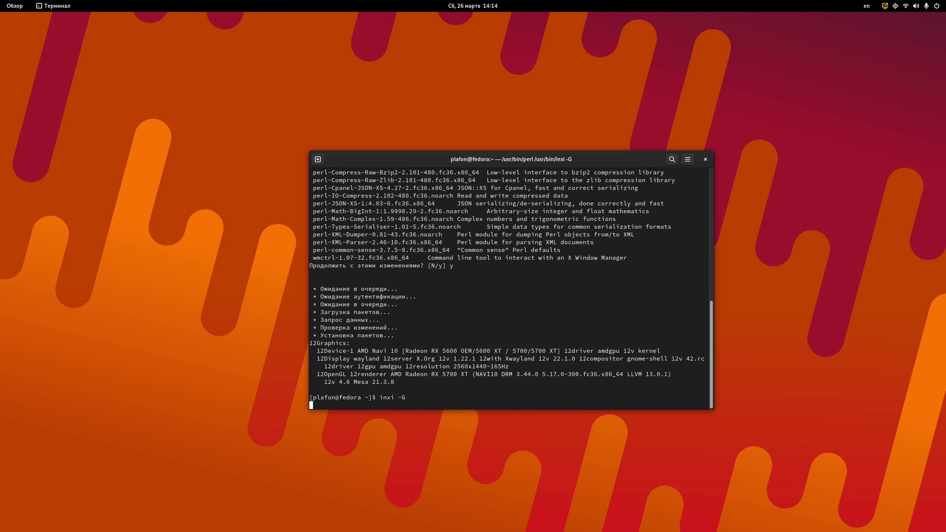
drag(387, 392, 368, 398)
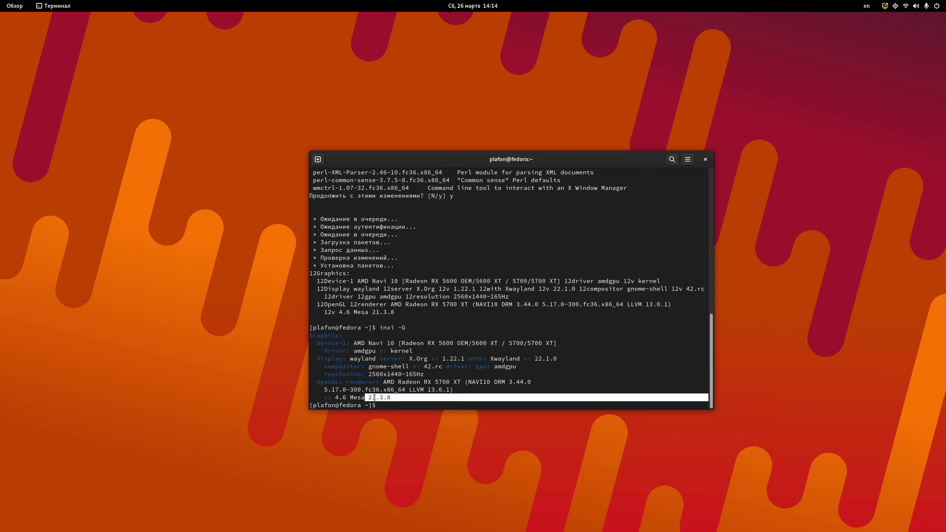
click(392, 407)
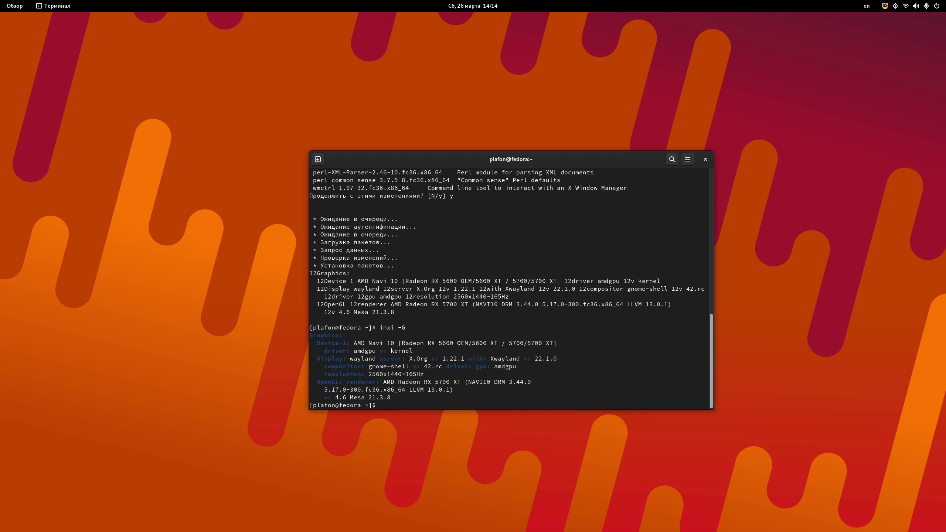
Step: Run uname -a to show kernel 5.17.0-300.fc36, then move the terminal up and left
text(u)
text(n)
text(am)
text(e /a)
key(BackSpace)
key(BackSpace)
text(-a)
key(Return)
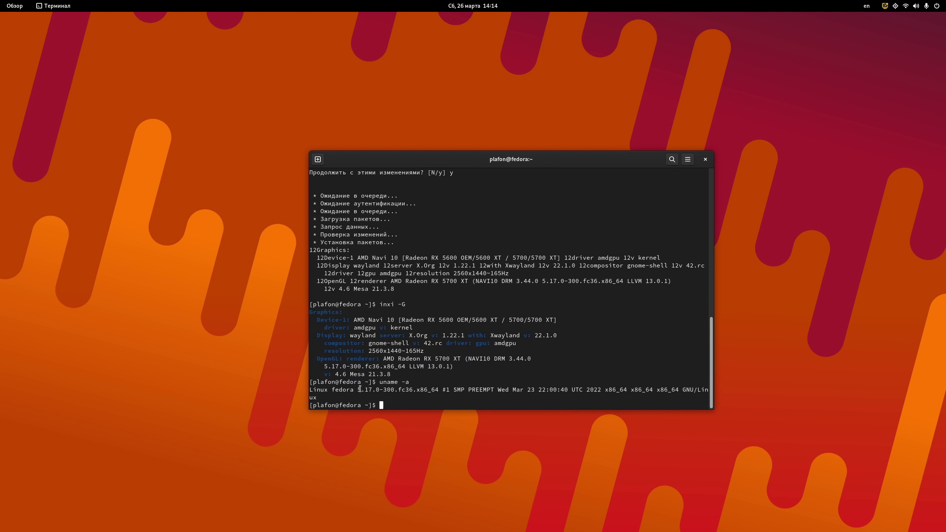
drag(357, 390, 501, 390)
click(415, 390)
drag(596, 152, 537, 118)
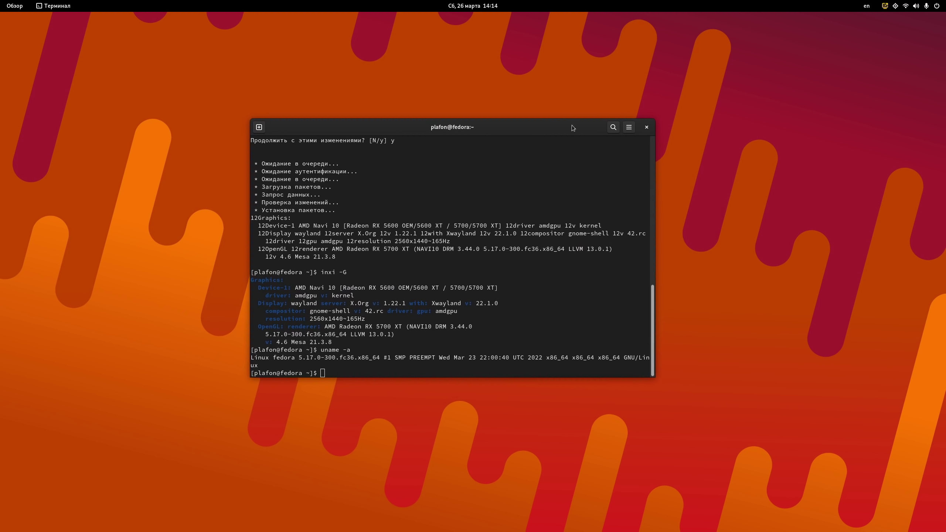
click(626, 128)
Step: Close the terminal, then open Activities and briefly show the calendar panel
click(598, 133)
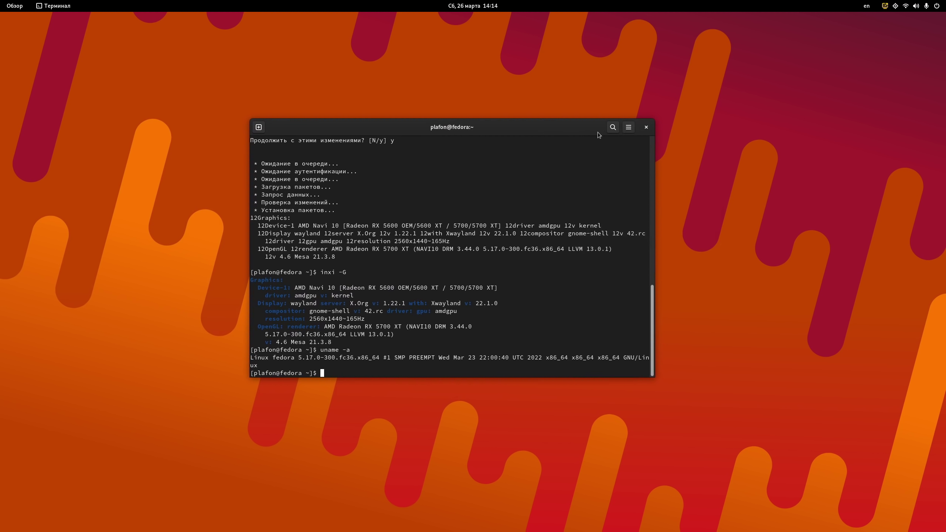
click(646, 127)
click(19, 5)
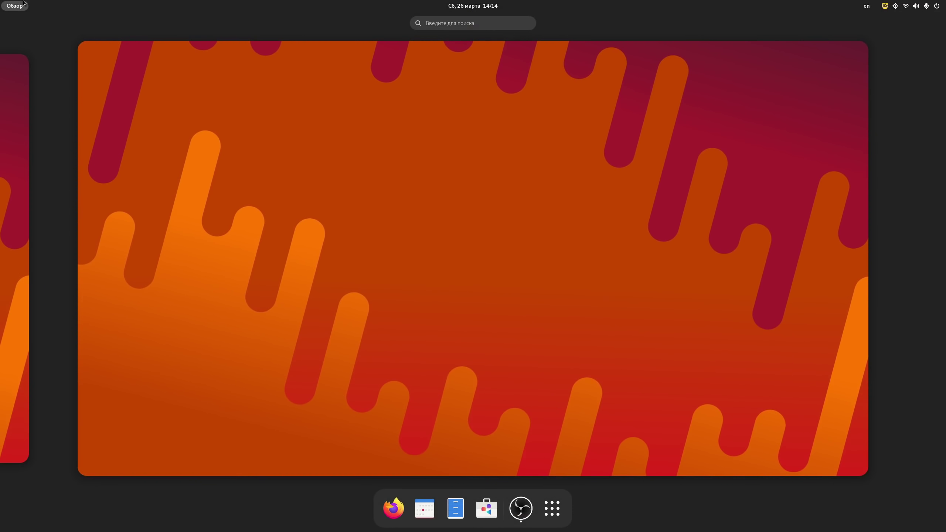
click(473, 5)
click(541, 357)
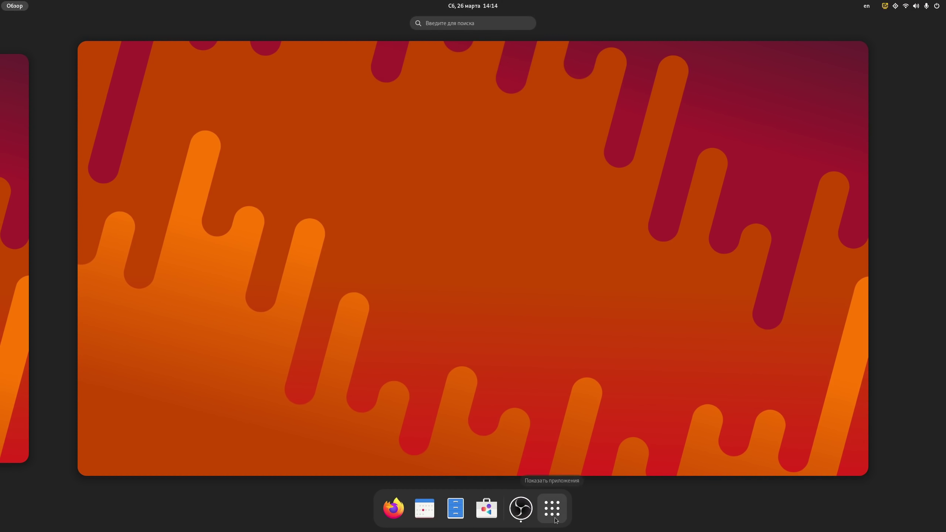
Step: Return to the desktop, toggle the calendar panel, and open the system menu
click(596, 190)
click(500, 6)
click(508, 3)
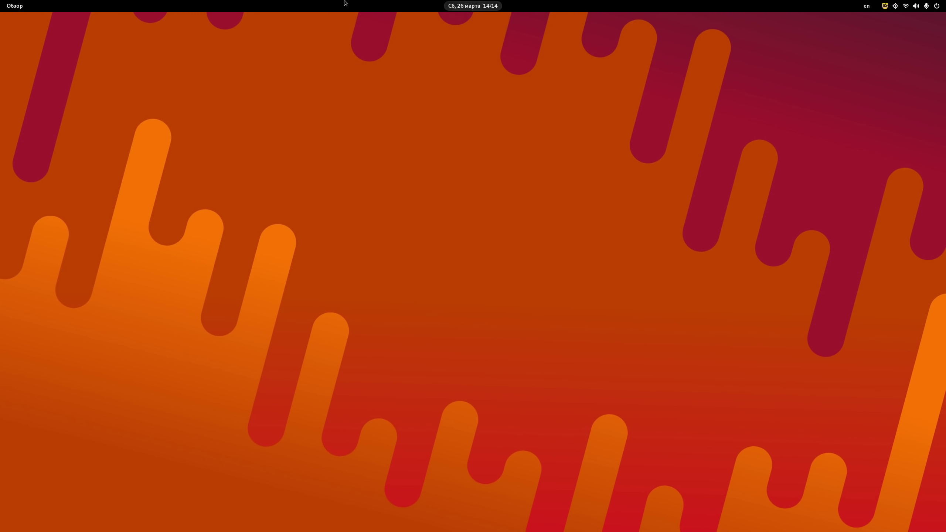
mouse_move(1, 1)
click(928, 3)
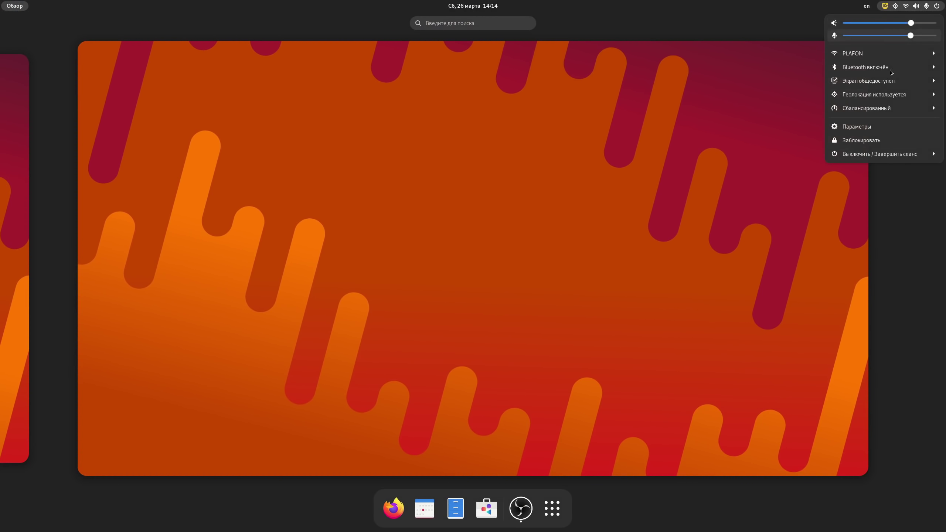
Step: After checking the power options, open 'Параметры конфиденциальности' under 'Геолокация используется'
click(876, 155)
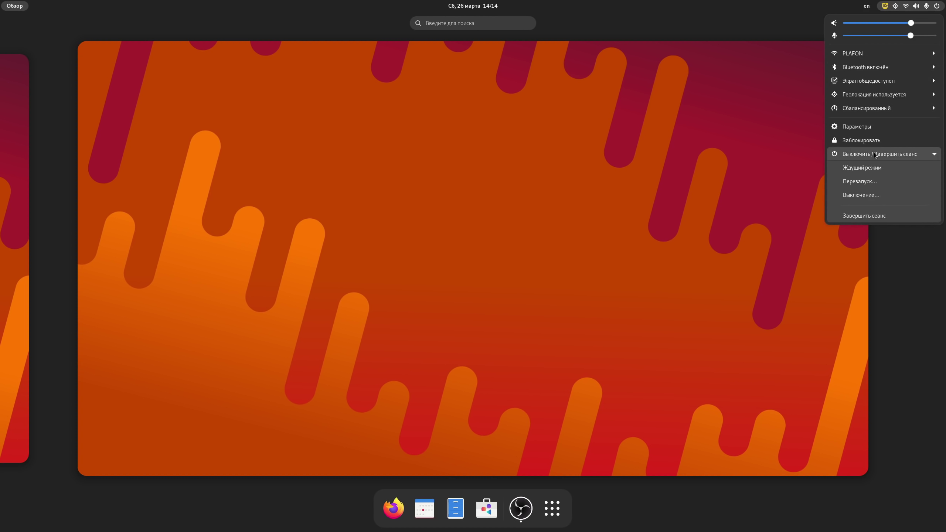
click(773, 100)
click(906, 6)
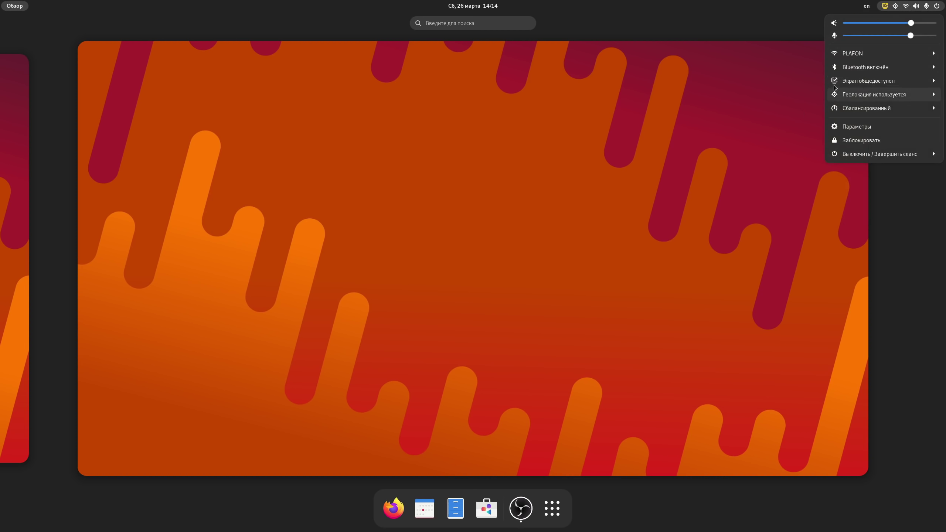
key(Escape)
click(928, 7)
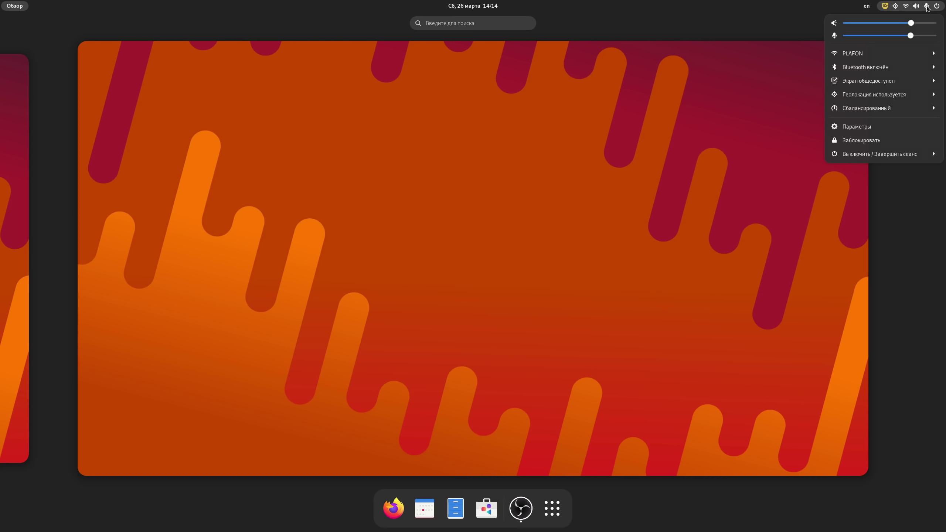
click(915, 96)
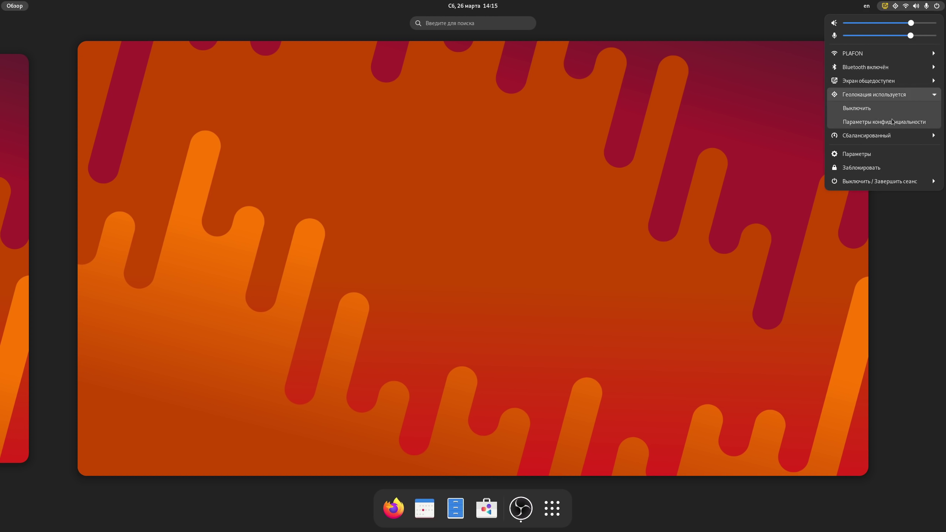
click(880, 123)
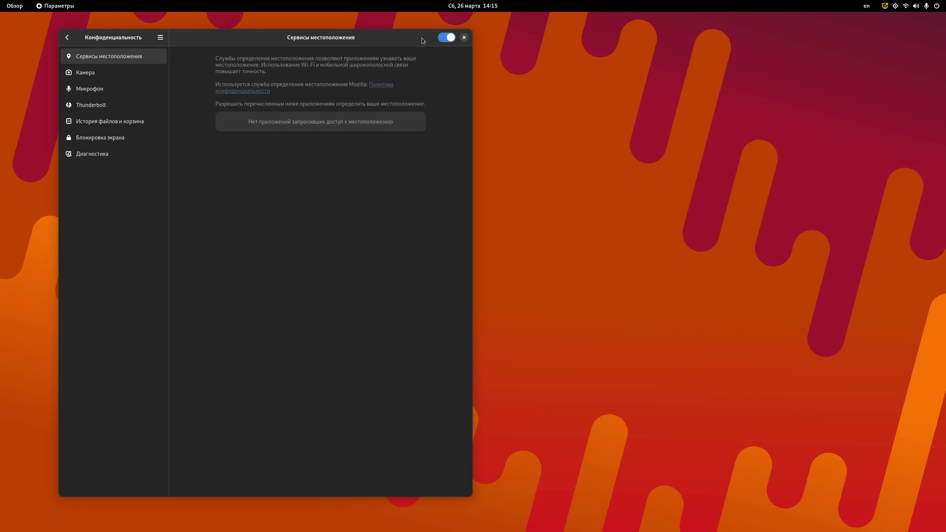
Step: Switch location services off and back on
click(447, 38)
click(447, 39)
click(447, 38)
Step: Browse the camera, microphone, Thunderbolt, file history and trash, screen lock and diagnostics pages
click(121, 77)
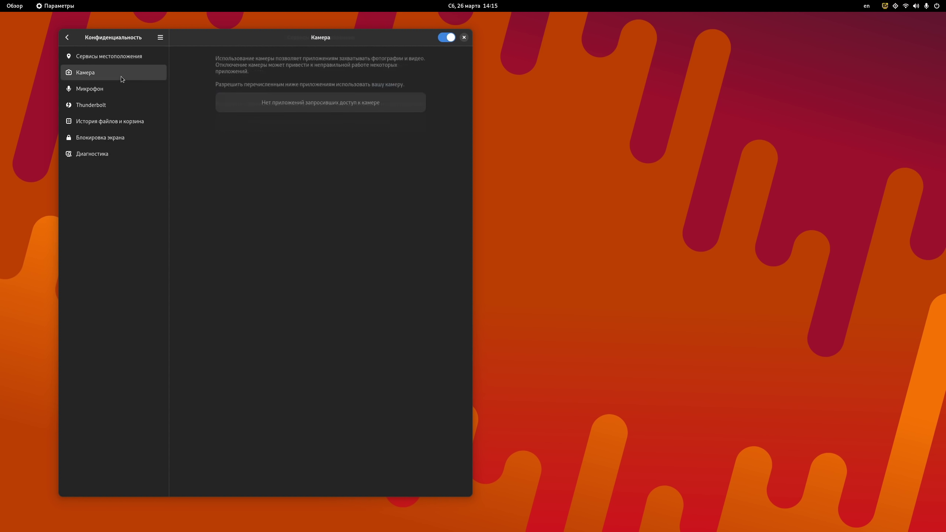
click(111, 89)
click(120, 112)
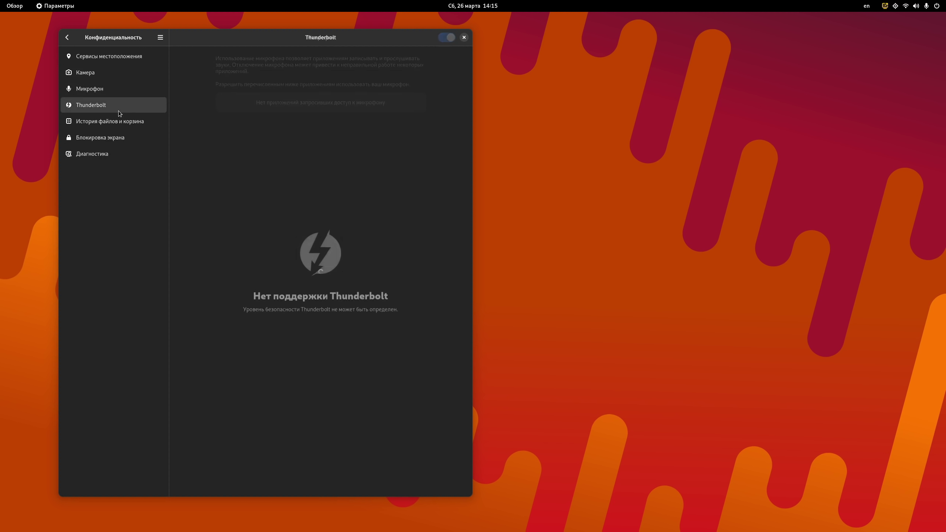
click(116, 125)
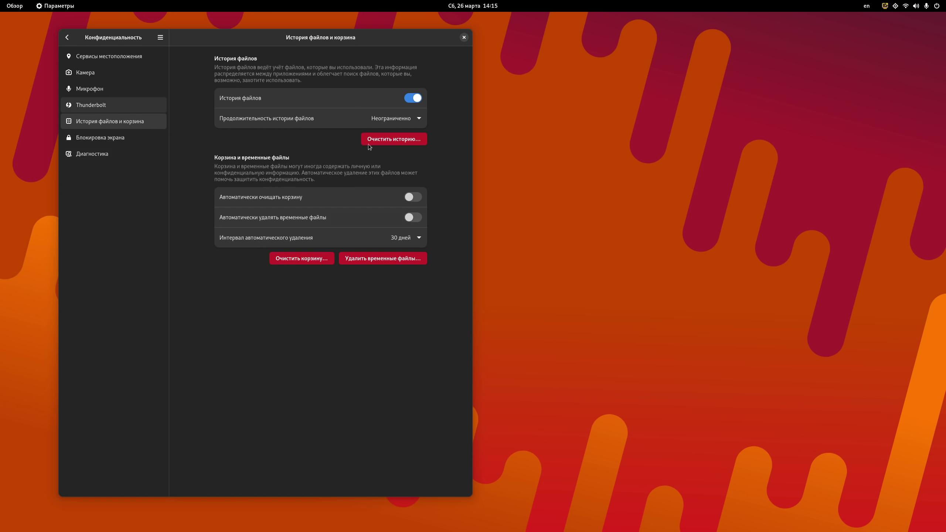
click(110, 136)
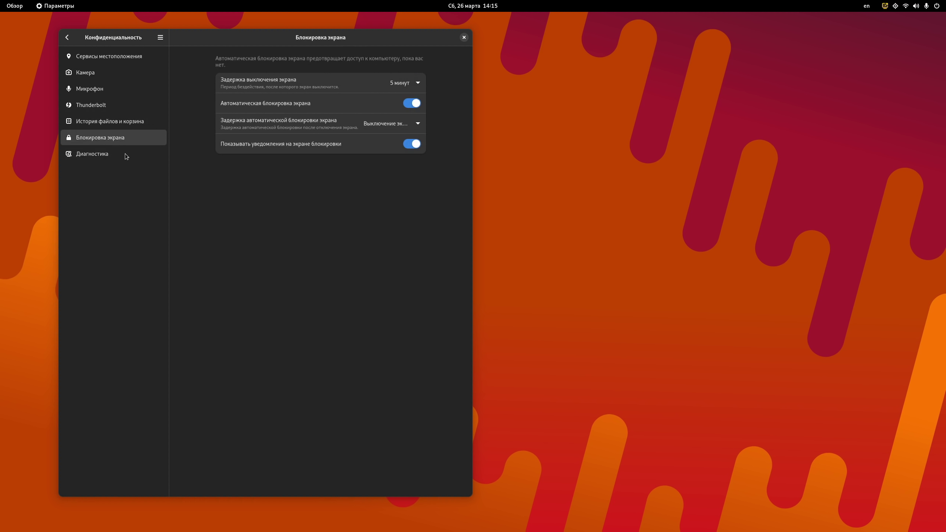
click(111, 154)
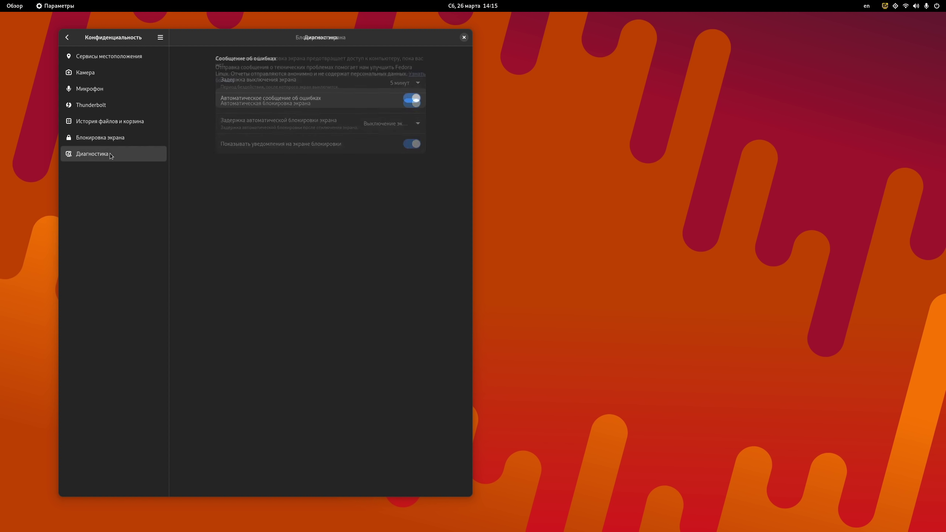
Step: Return to Privacy's diagnostics page and toggle automatic error reporting
click(67, 37)
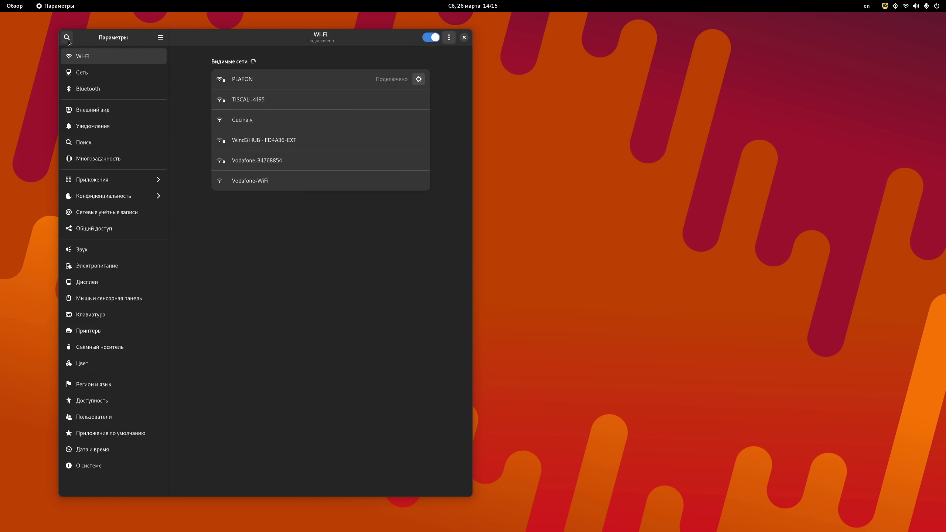
click(114, 196)
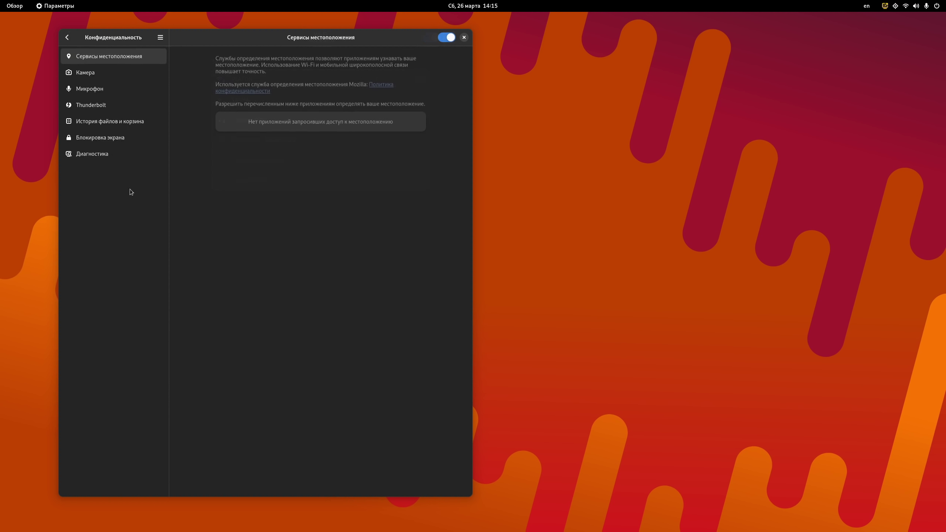
click(123, 153)
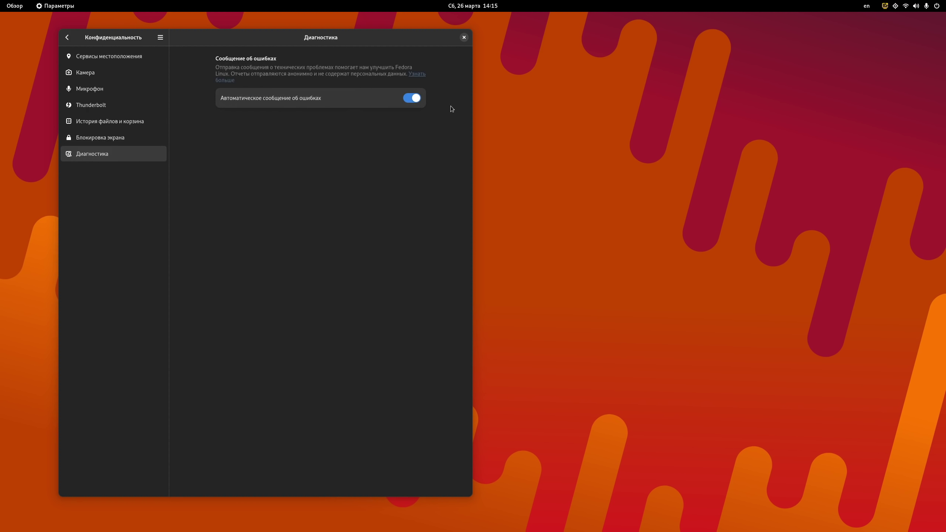
click(410, 97)
Step: Close Settings and launch GNOME Software from the dock
click(160, 37)
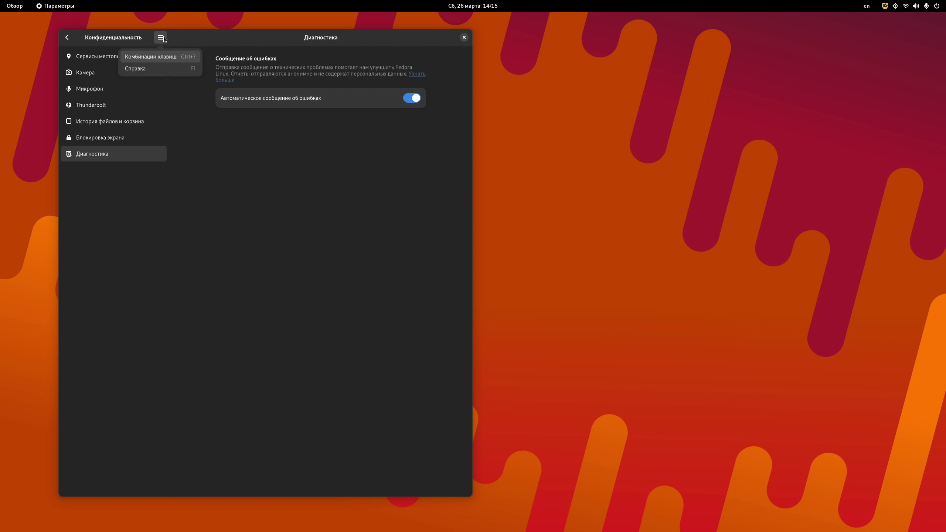
click(276, 219)
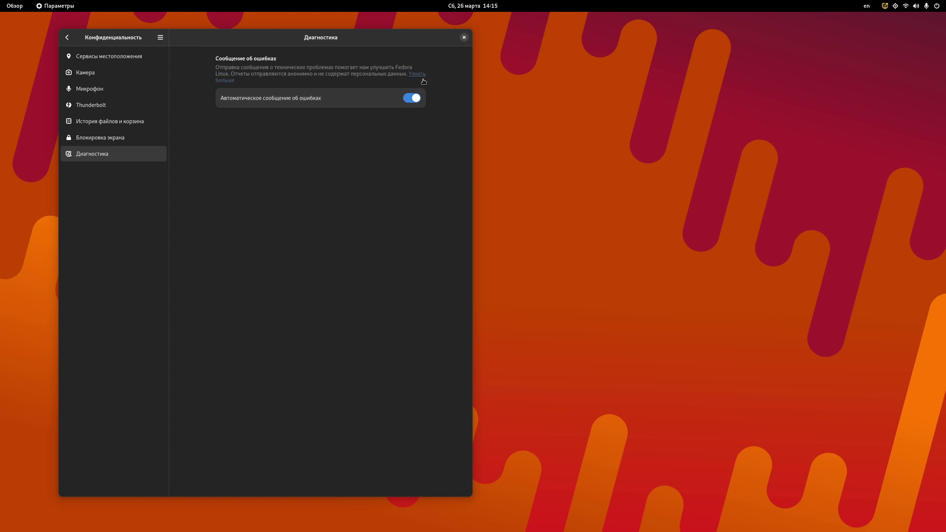
click(464, 37)
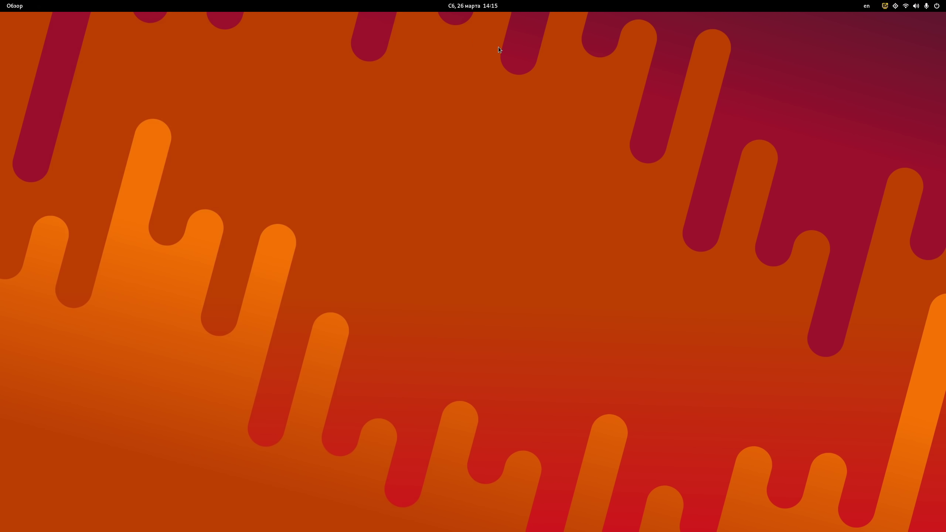
click(878, 3)
click(925, 5)
mouse_move(0, 1)
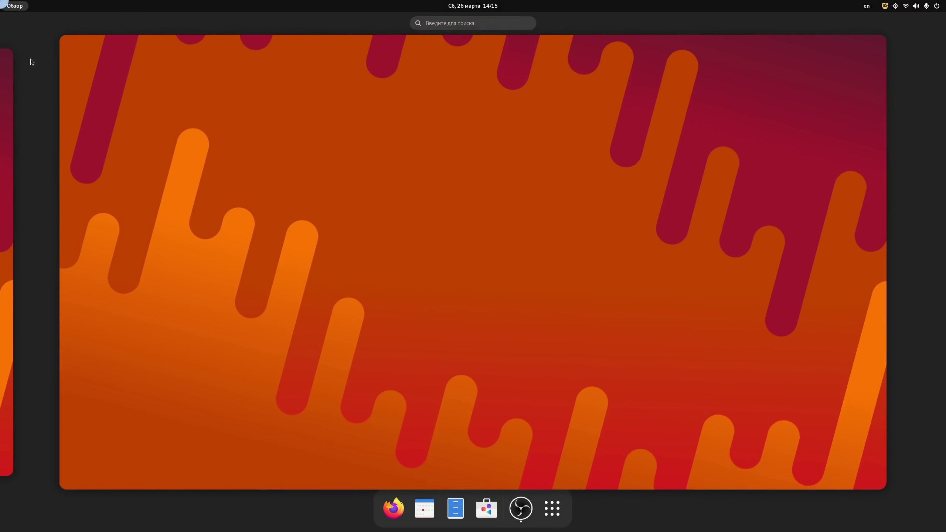
click(486, 509)
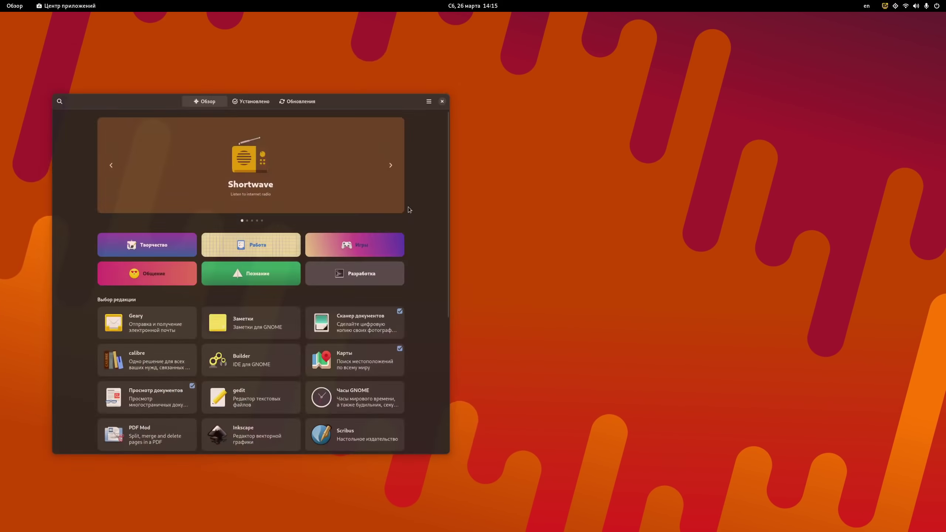
Step: Search for 'nv' and view the NVIDIA Linux Graphics Driver details, then return to results
click(38, 60)
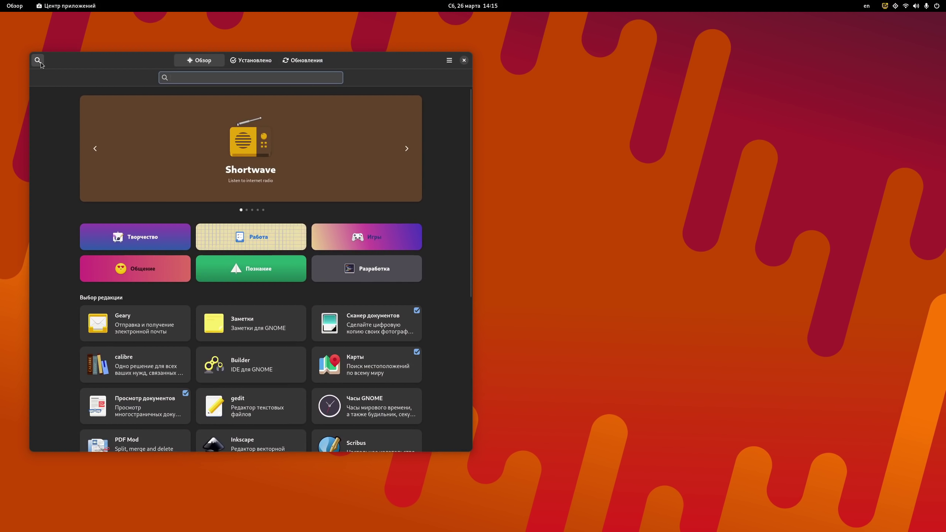
text(nvi)
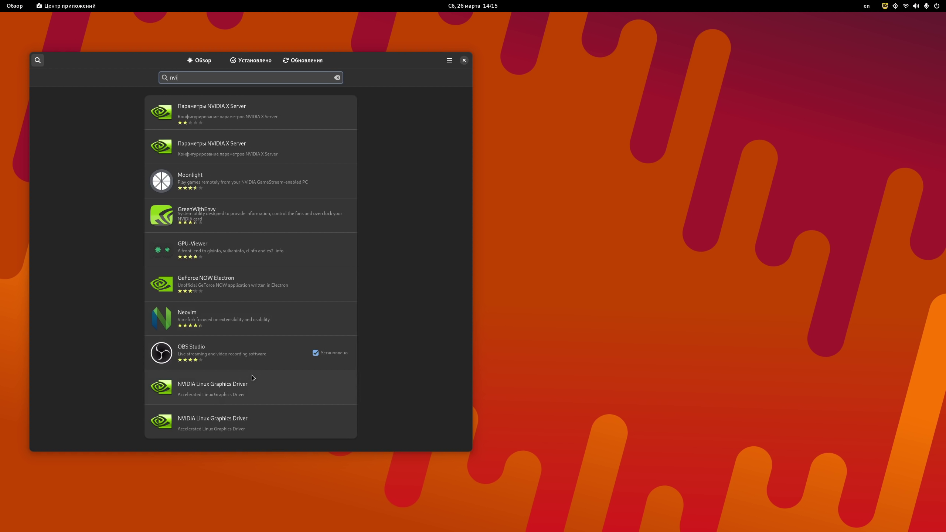
click(257, 386)
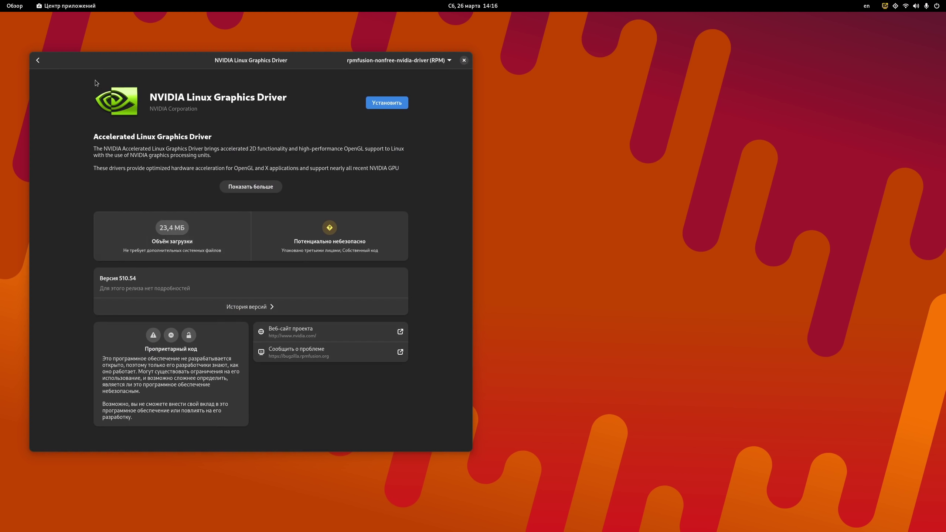
click(38, 60)
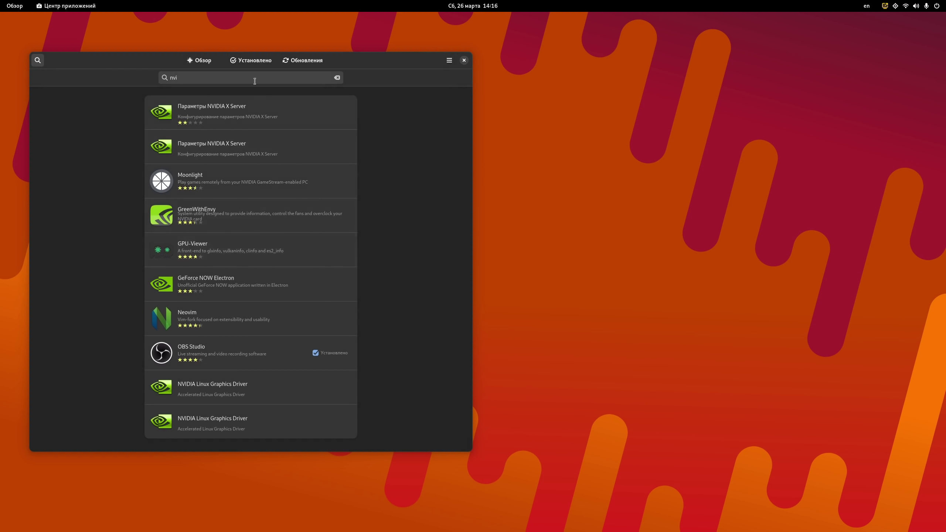
Step: Move and close the Software window, then briefly check the calendar and system menu
drag(348, 86, 457, 91)
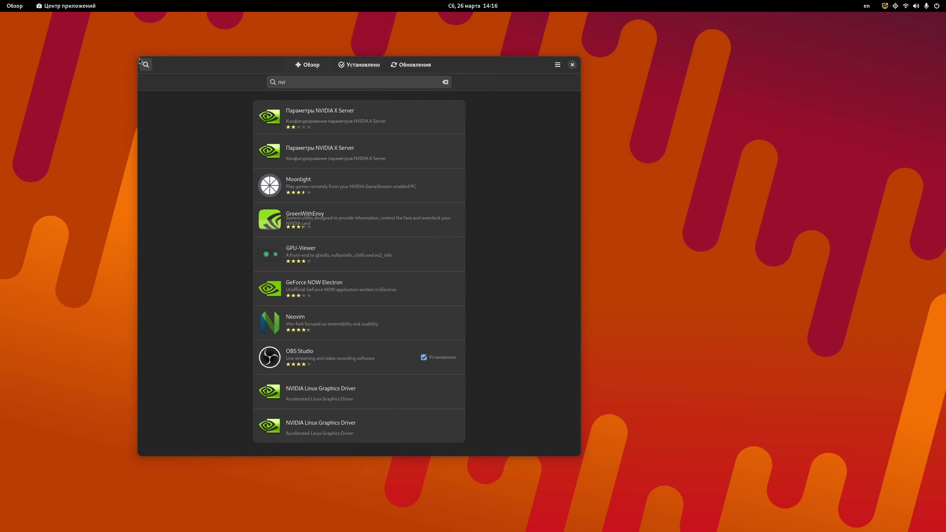
drag(139, 58, 56, 71)
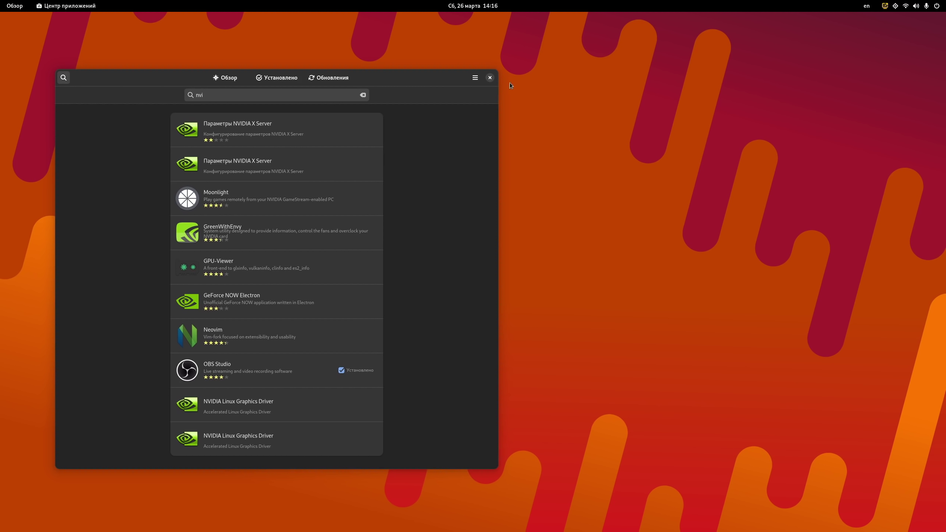
click(490, 78)
click(477, 5)
click(479, 3)
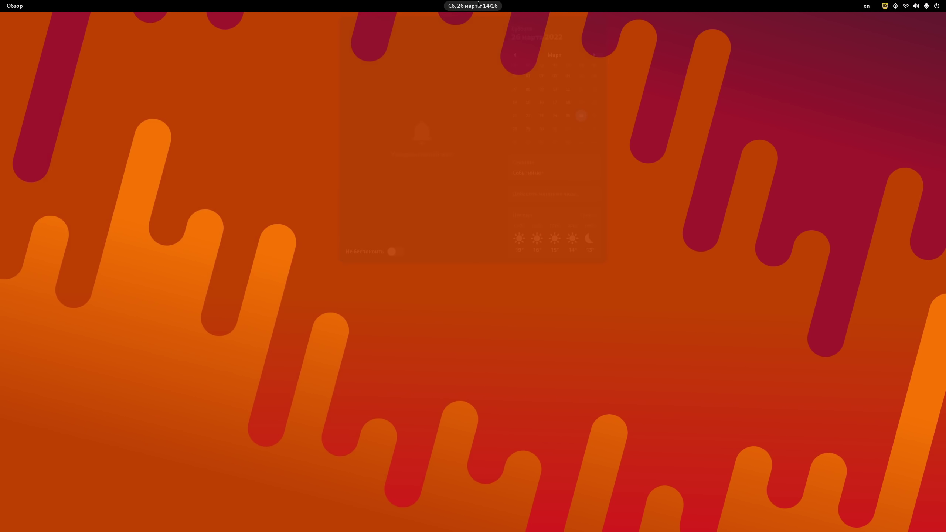
click(478, 4)
click(760, 157)
click(904, 5)
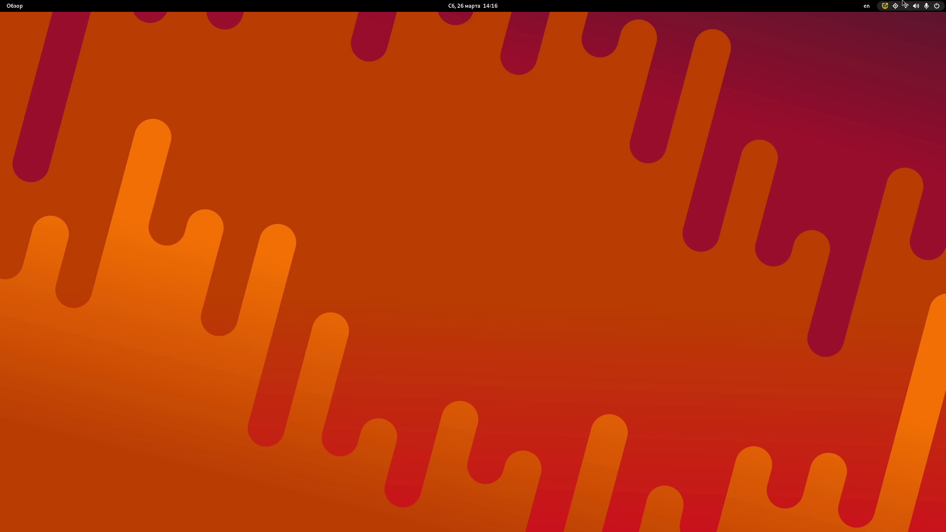
click(641, 181)
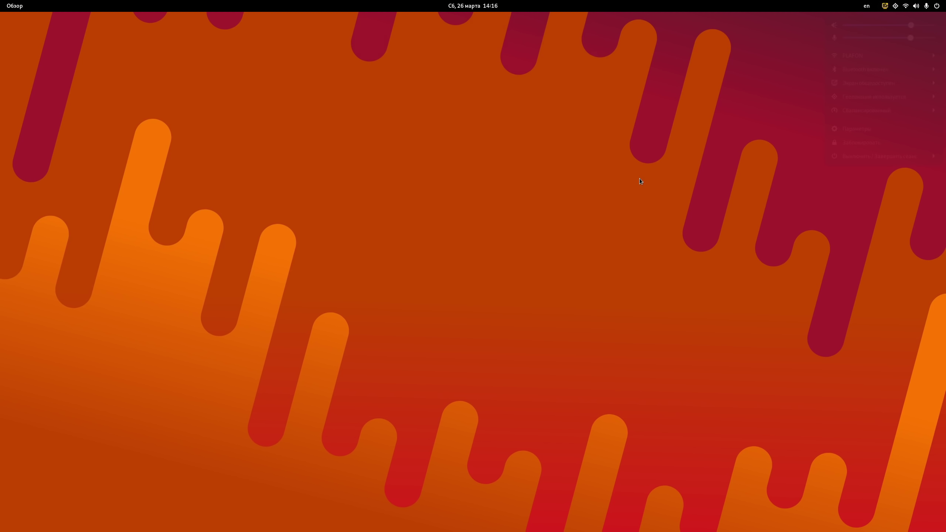